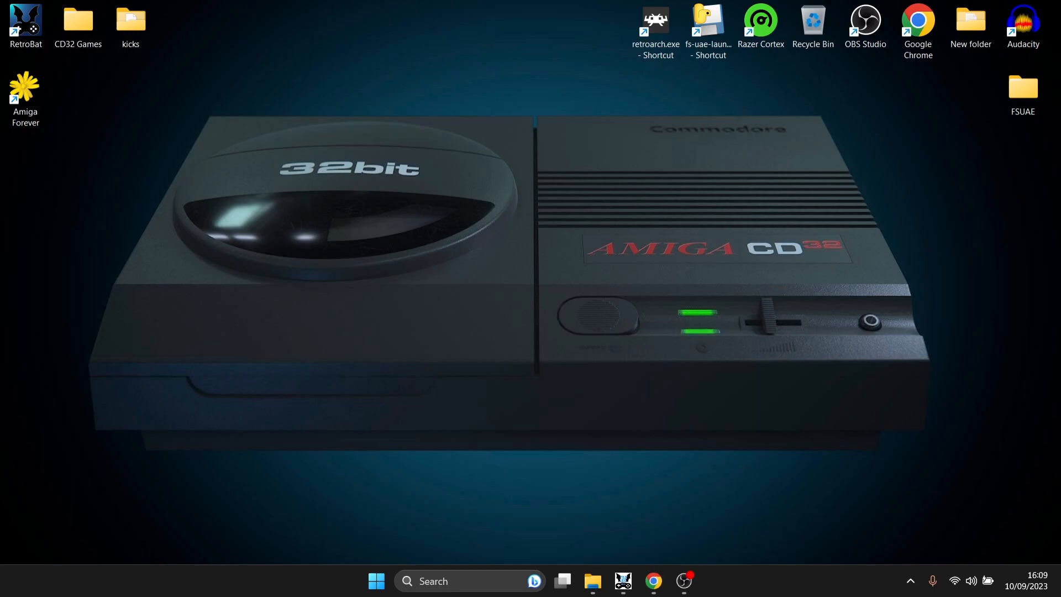
- Open the C:\RetroBat folder from the desktop shortcut, maximized, and launch BatGui.exe
right_click(36, 35)
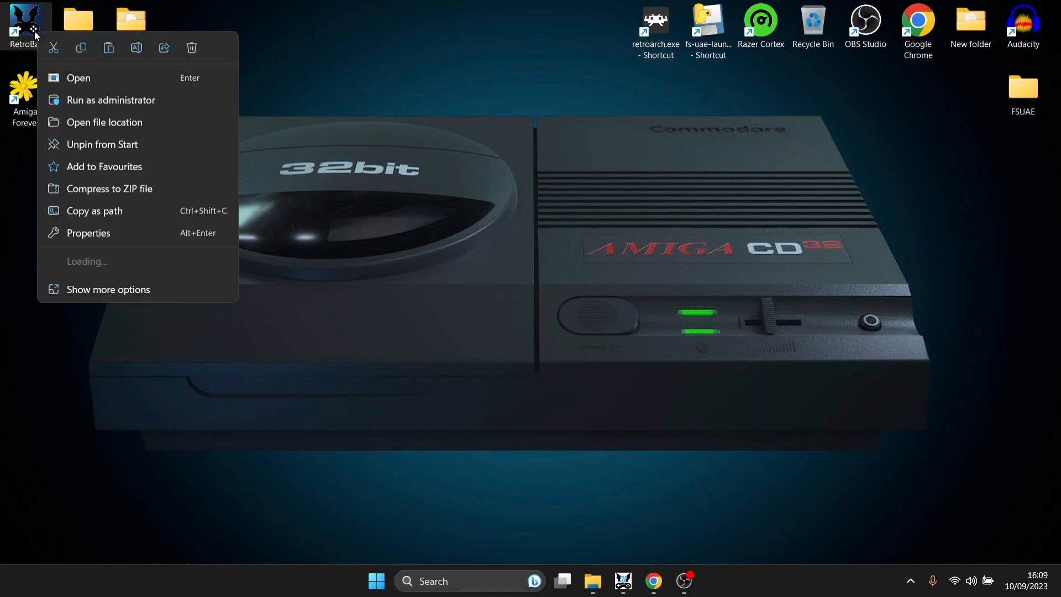
click(127, 120)
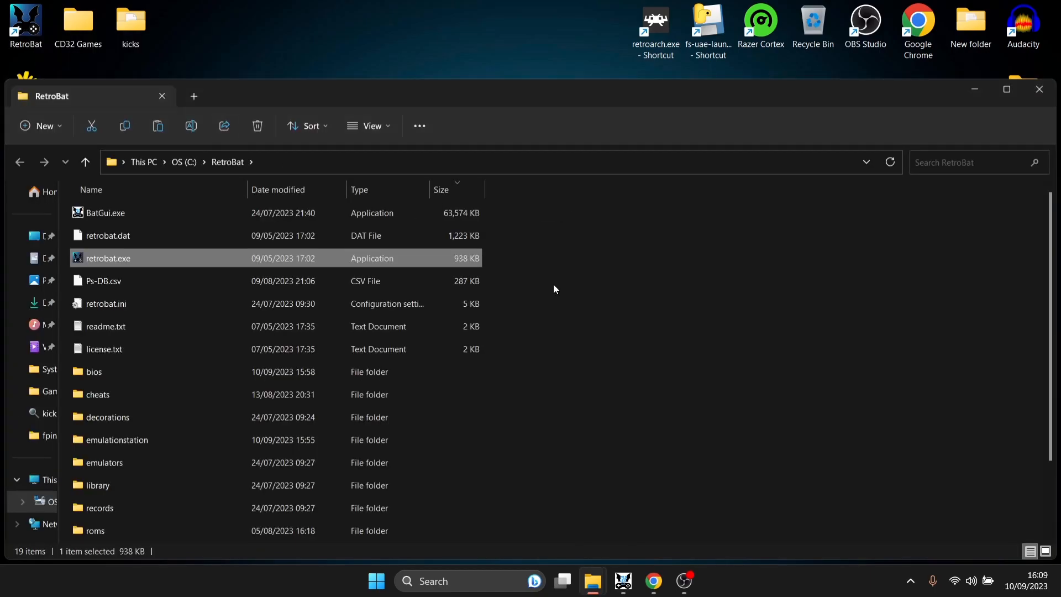
double_click(474, 95)
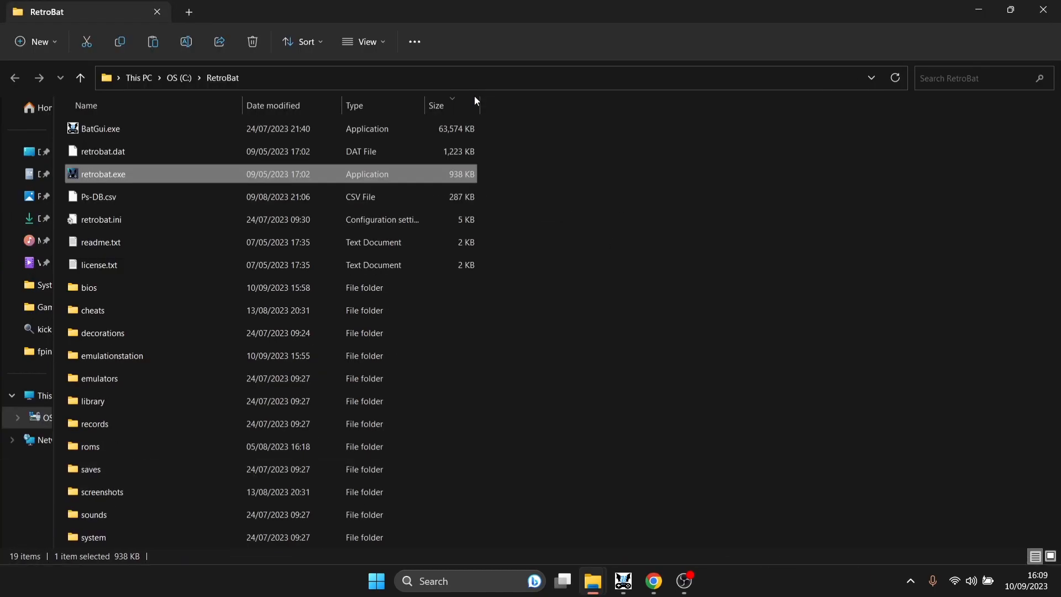
double_click(142, 129)
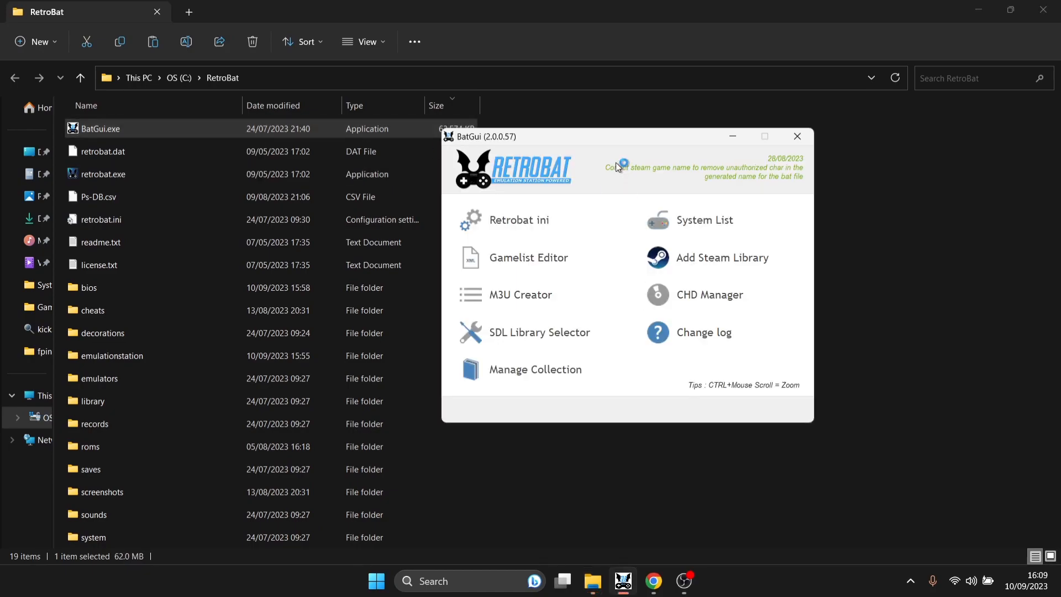
- Move BatGui aside, open its System List editor, and scroll the System dropdown to the Amiga entries
drag(610, 141, 520, 133)
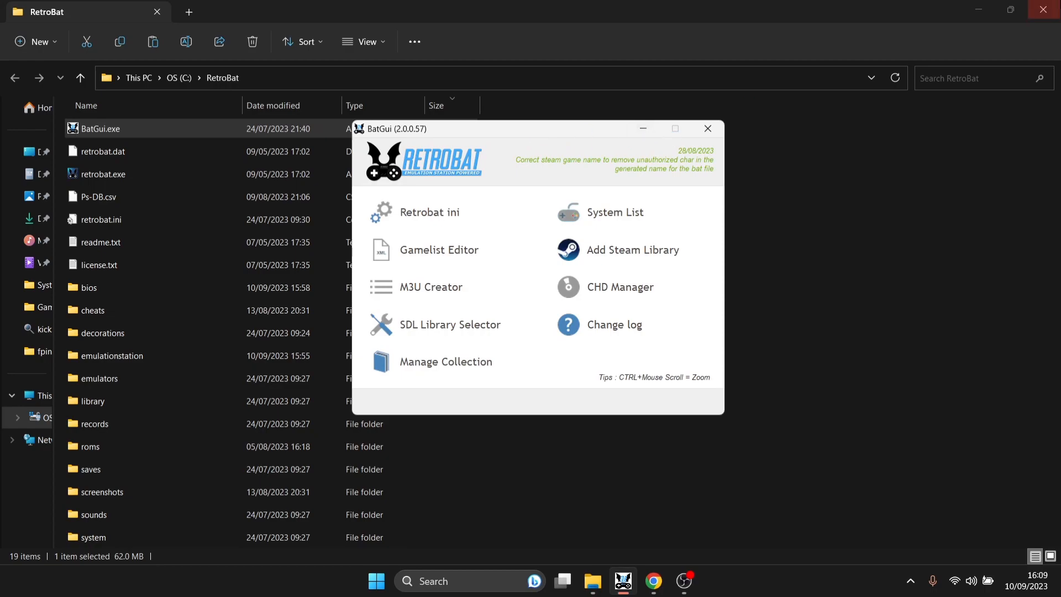
click(981, 9)
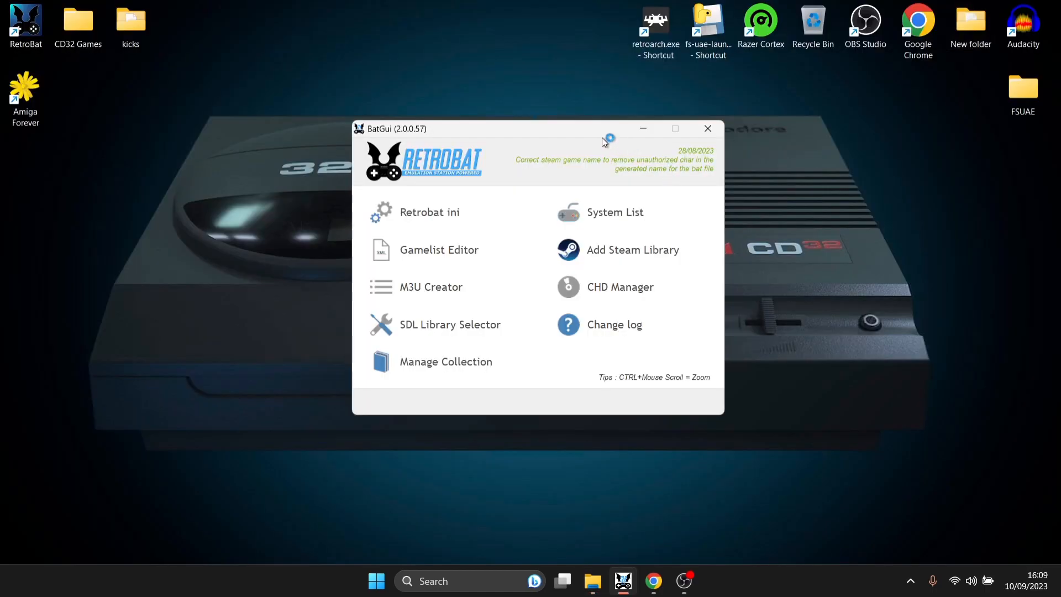
click(633, 216)
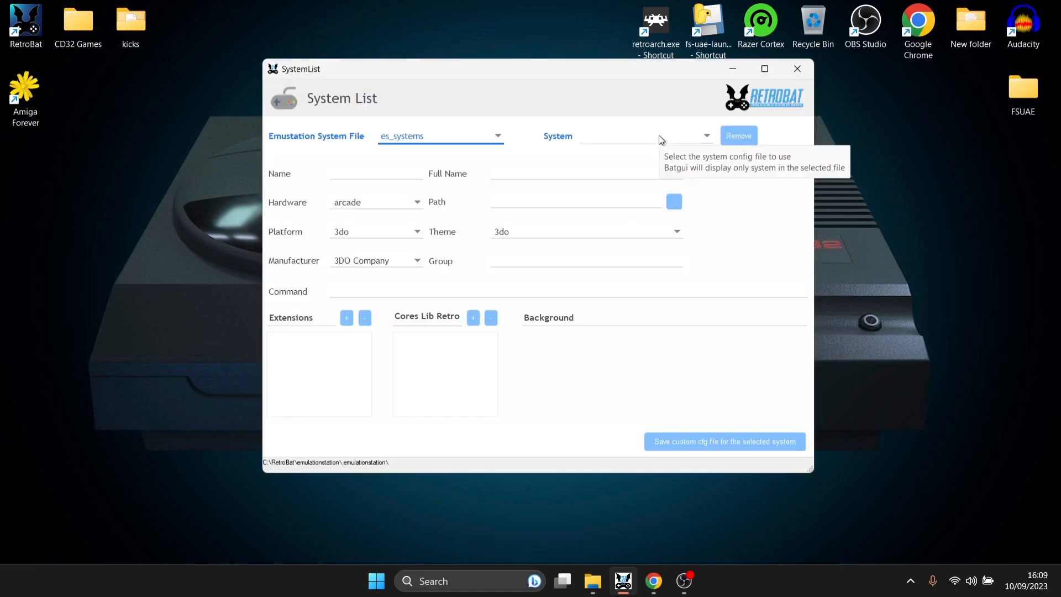
click(663, 143)
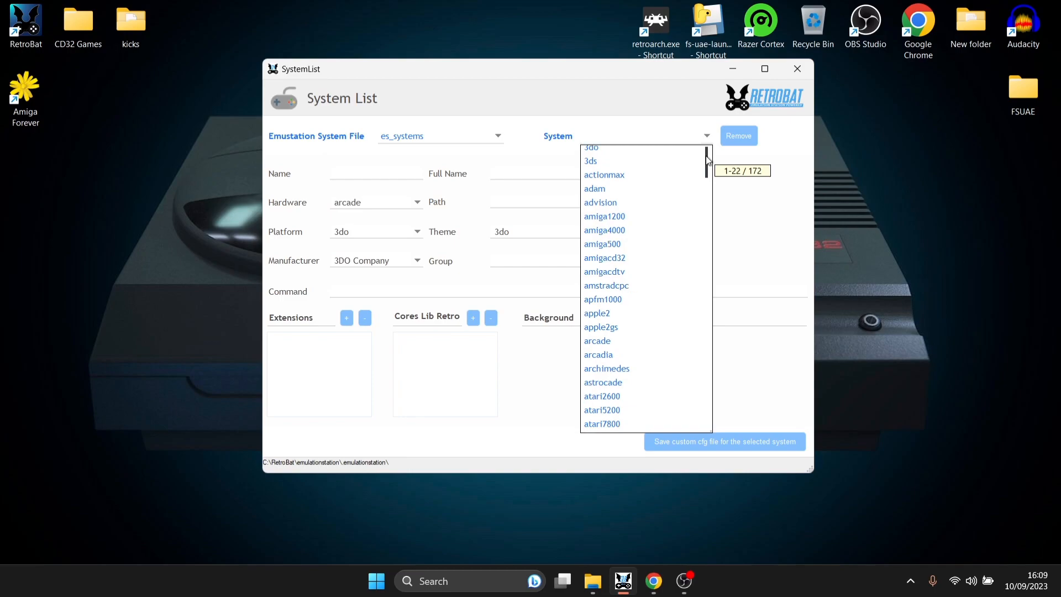
drag(707, 160, 708, 226)
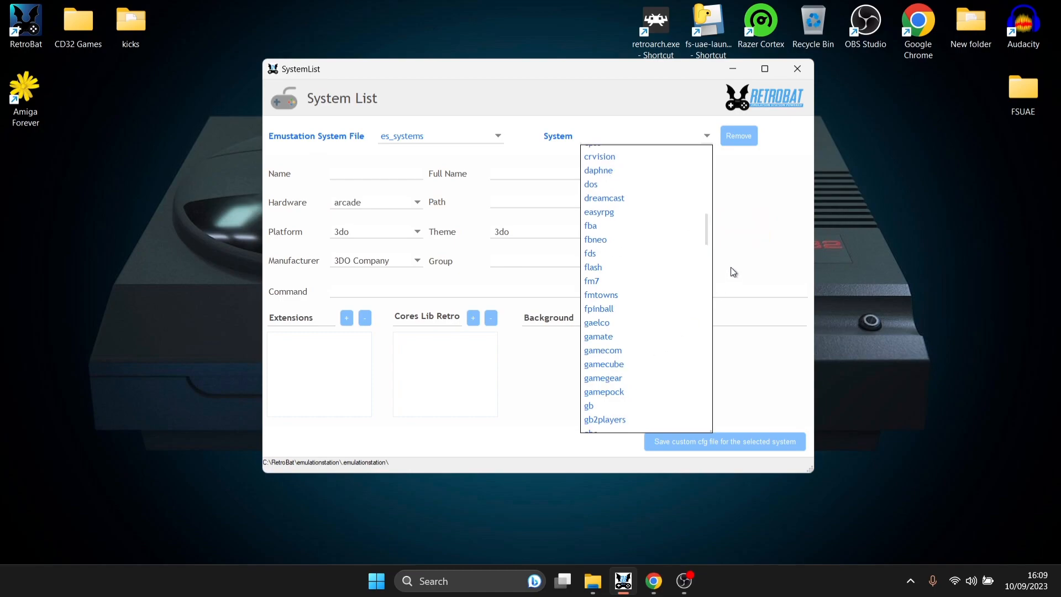
click(707, 221)
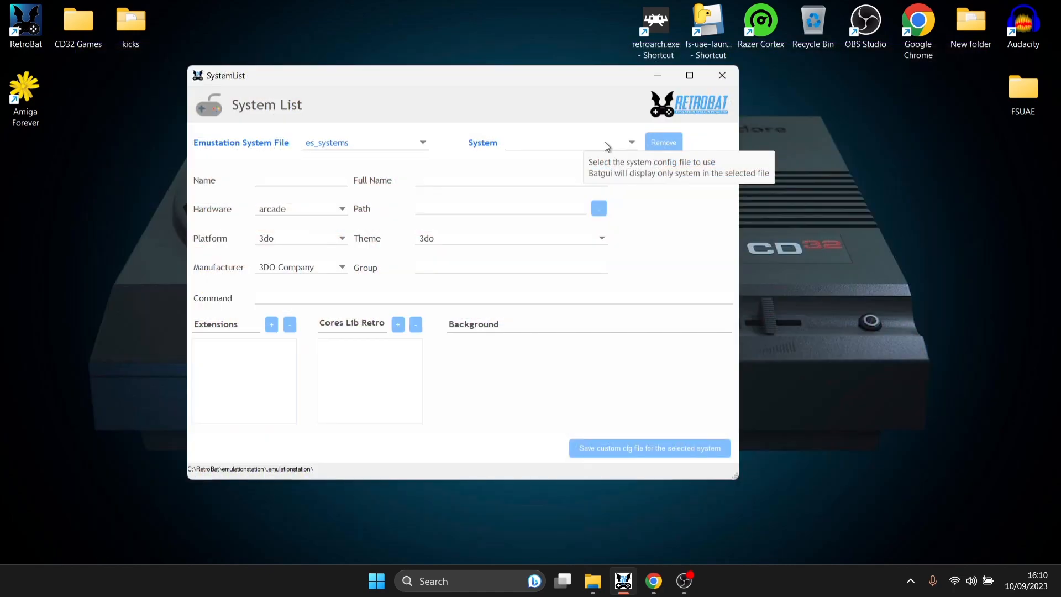
click(605, 145)
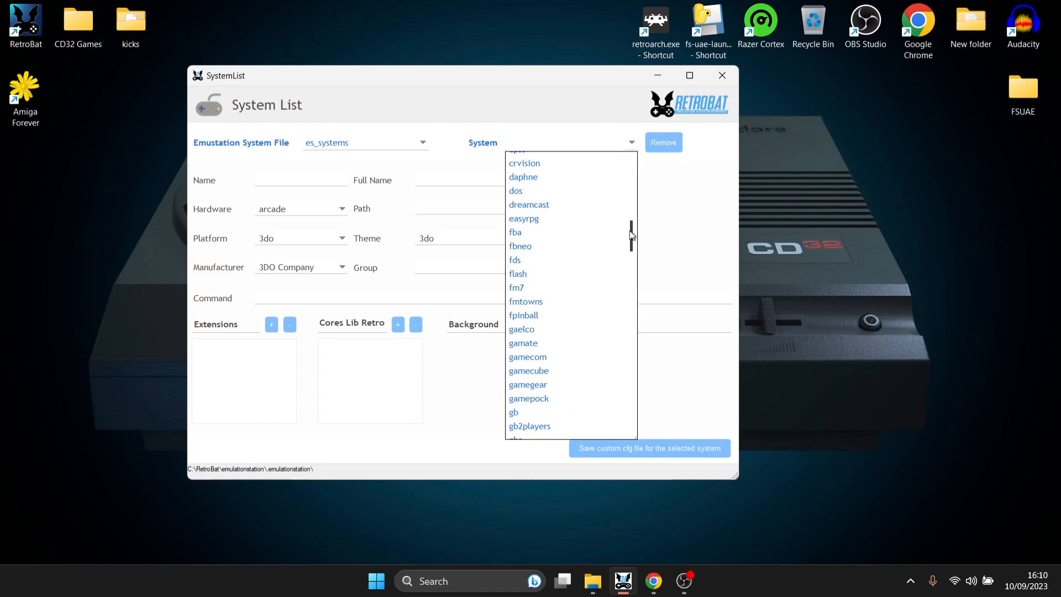
drag(634, 237, 638, 177)
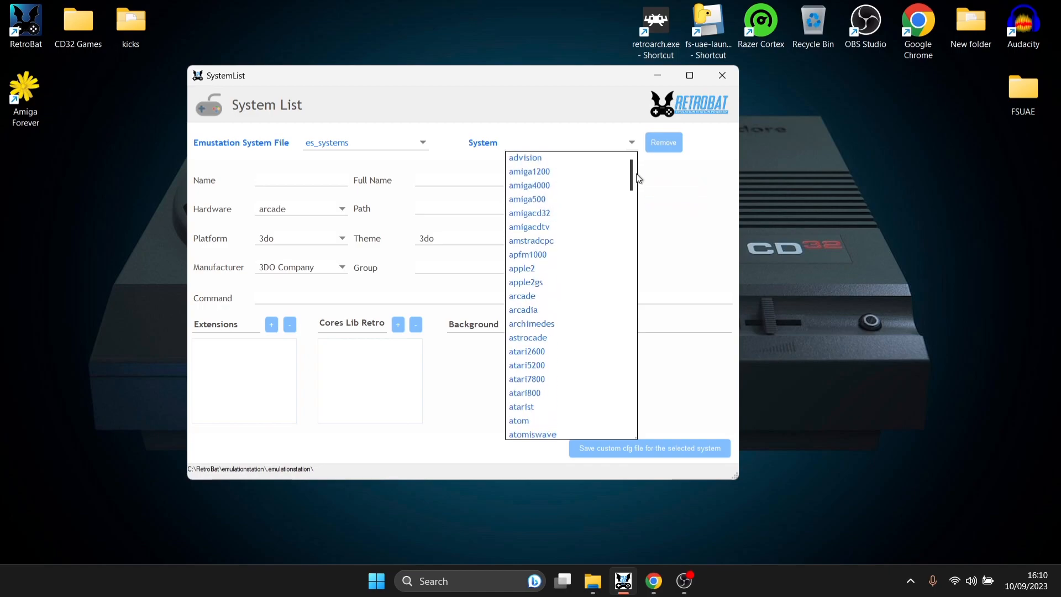
- Load the amigacd32 system and review its .lha, .rp9 and .chd extensions
click(573, 214)
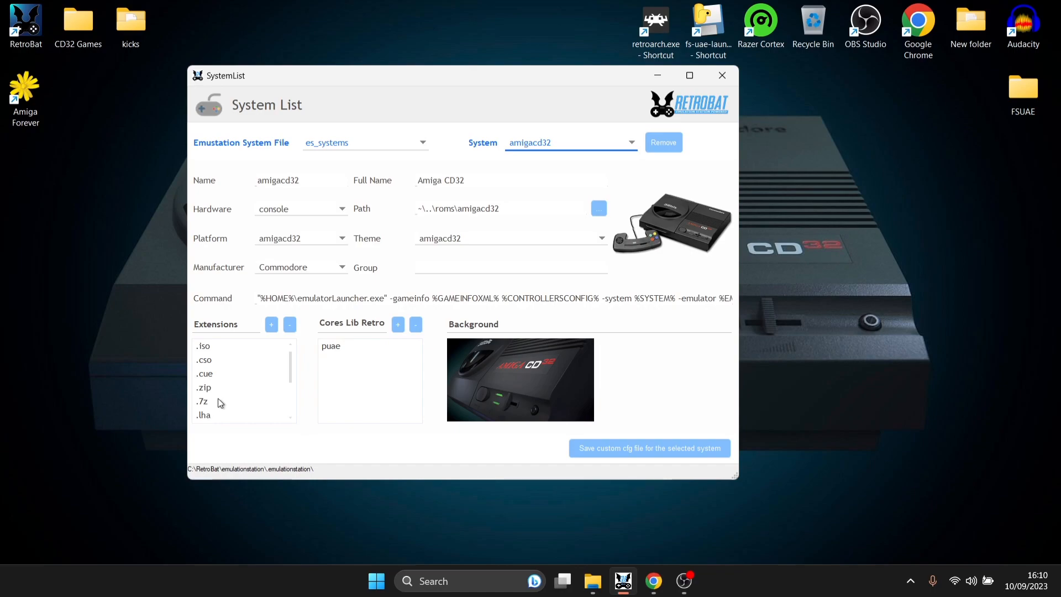
drag(290, 367, 290, 389)
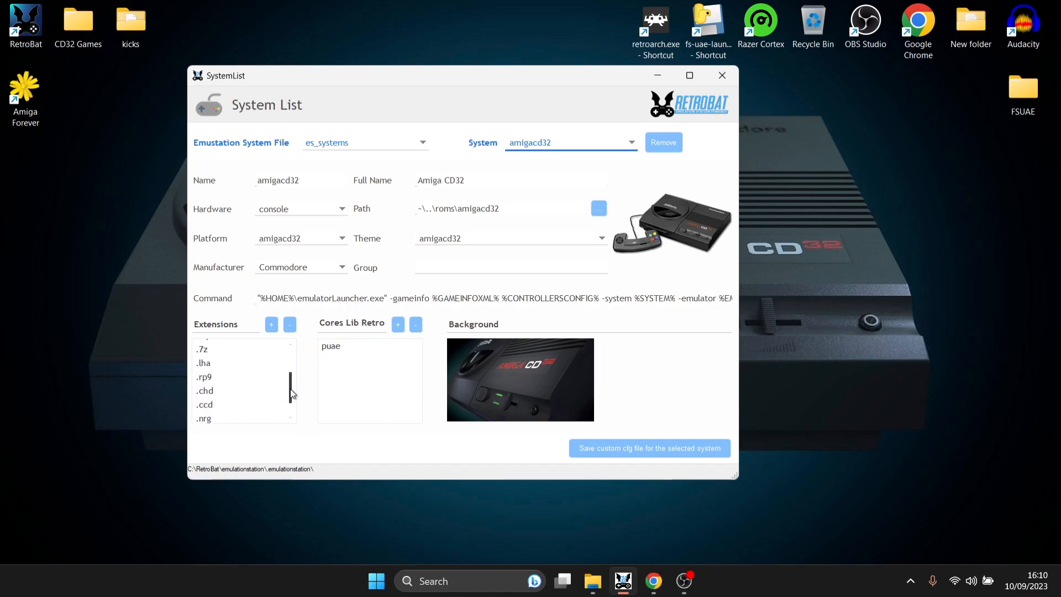
click(226, 359)
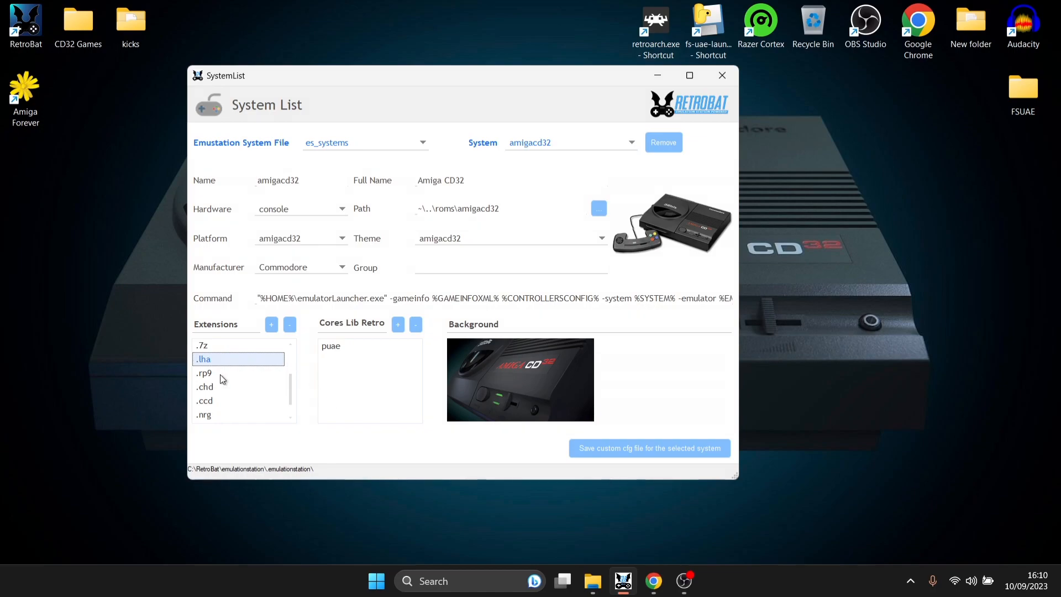
click(244, 374)
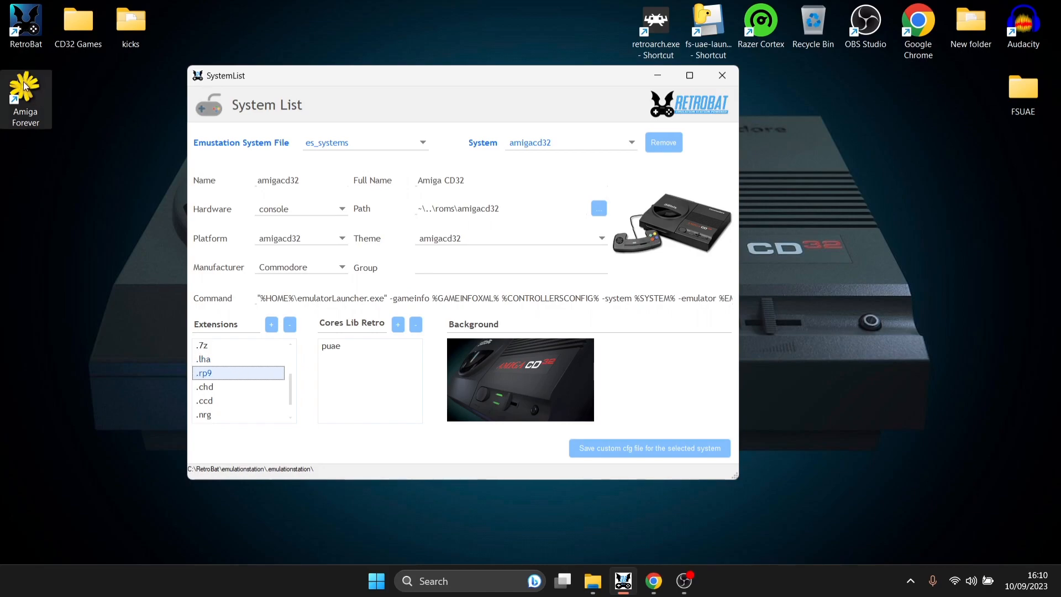
click(234, 389)
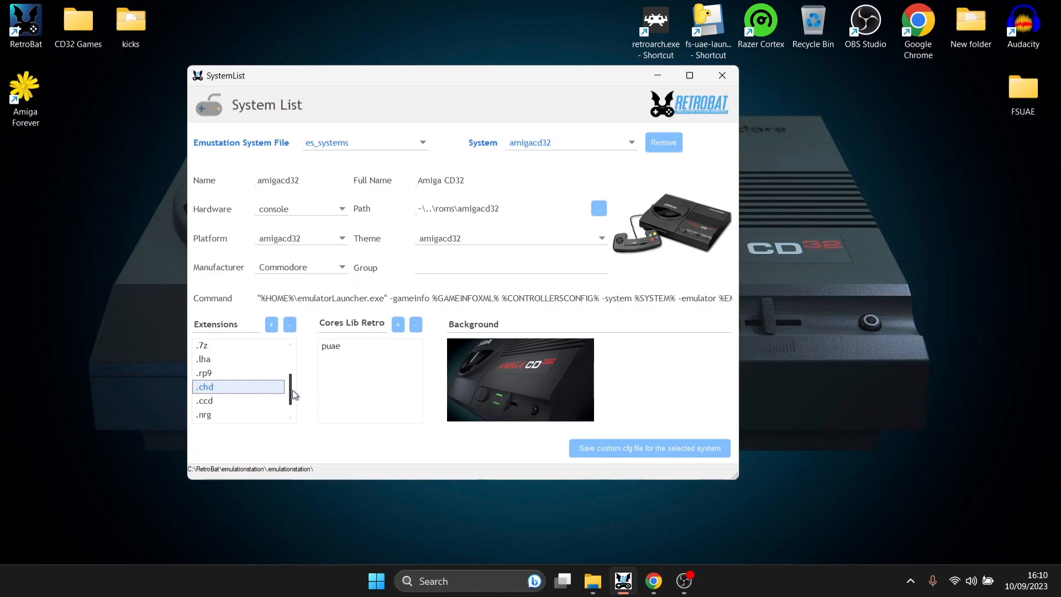
- Check the puae core in Cores Lib Retro, then close System List and BatGui
scroll(293, 394, down, 1)
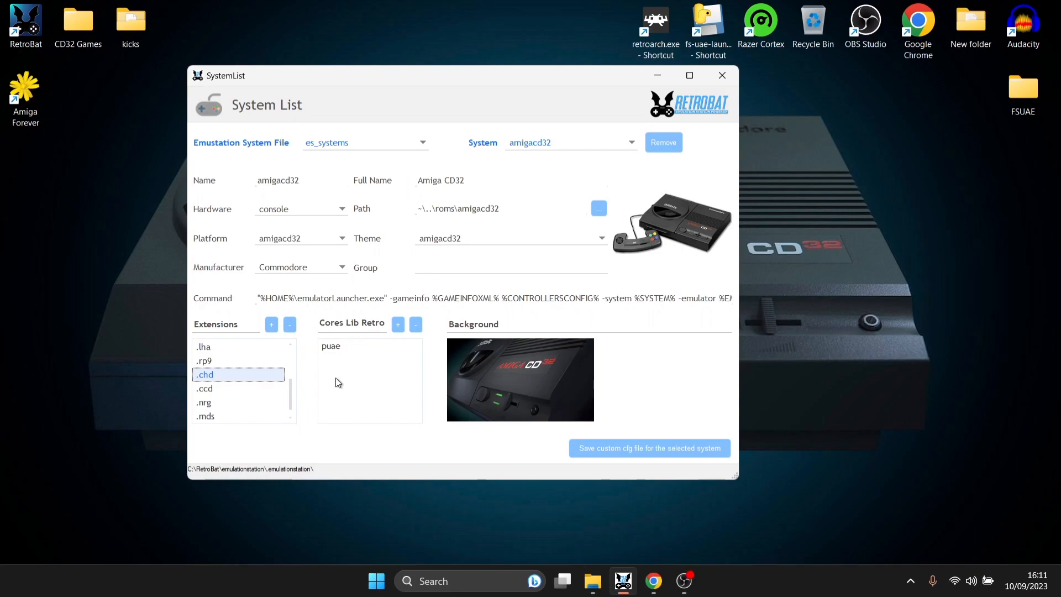
click(350, 346)
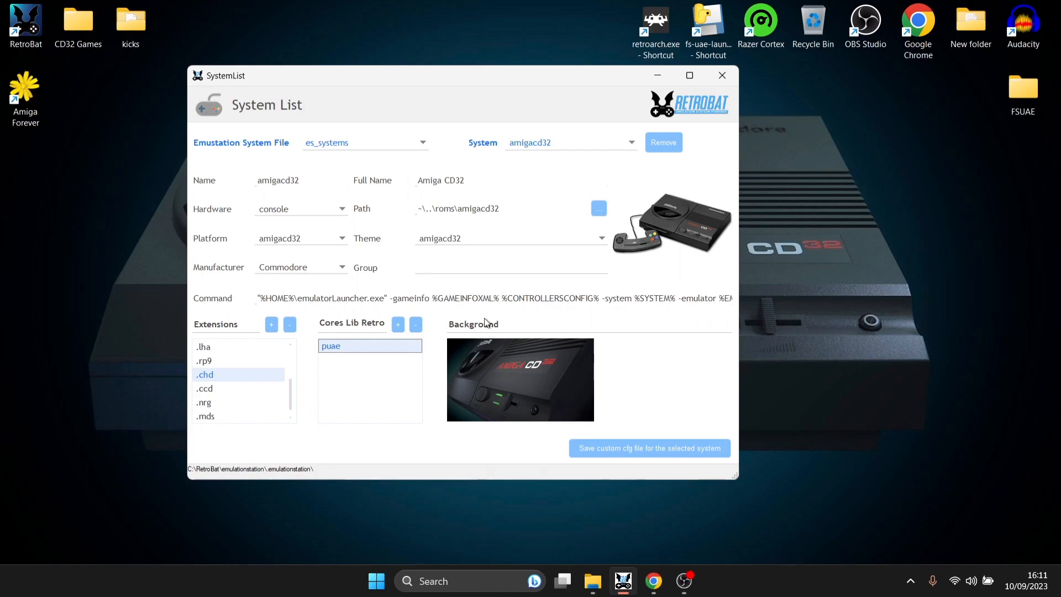
click(723, 75)
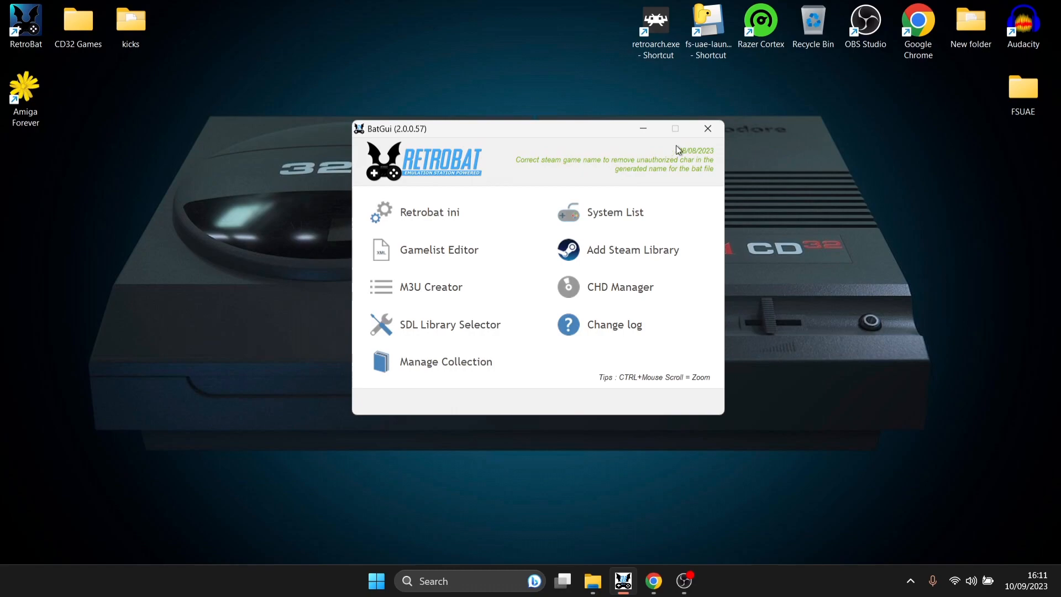
click(708, 128)
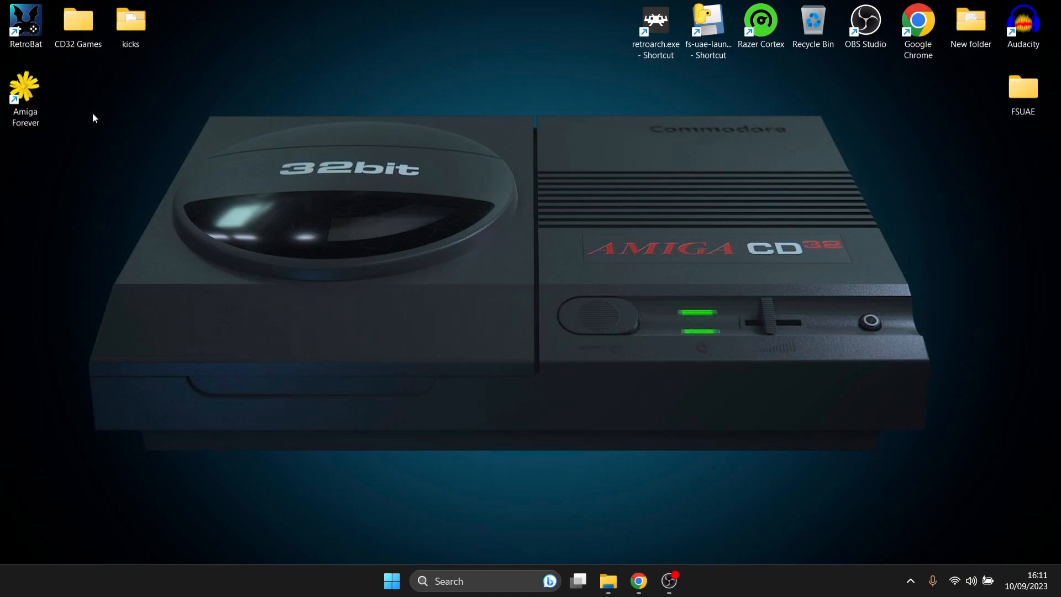
- Open the Amiga Forever install folder and browse the Shared\adf floppy images
right_click(27, 103)
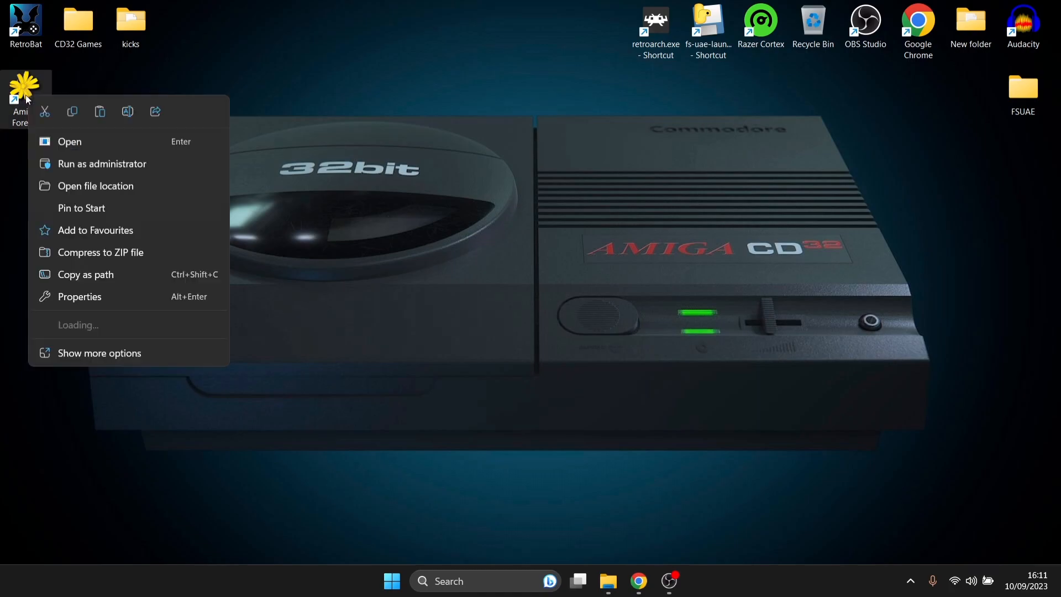
click(98, 185)
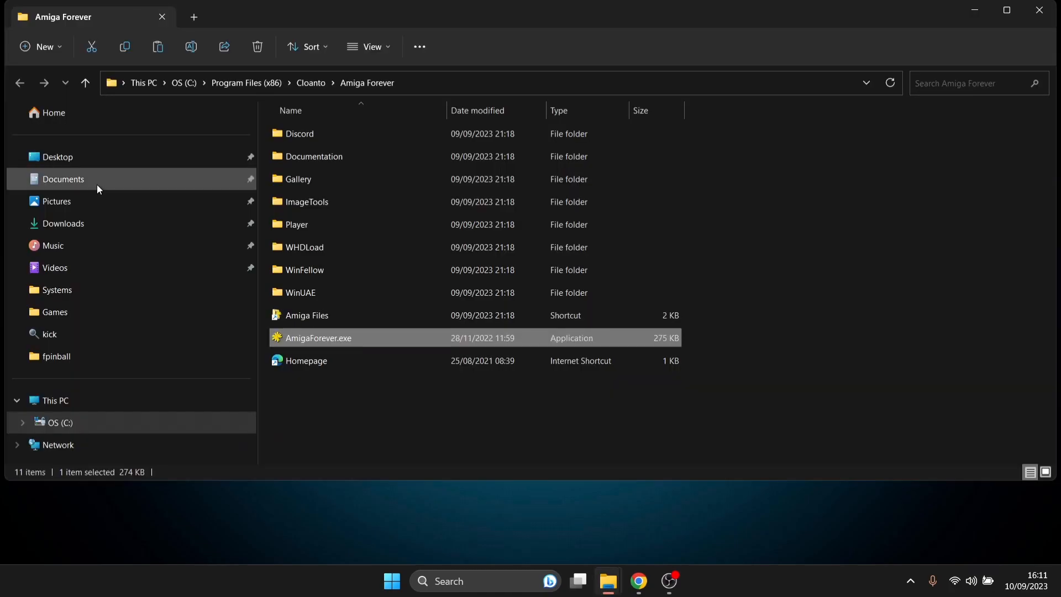
click(358, 315)
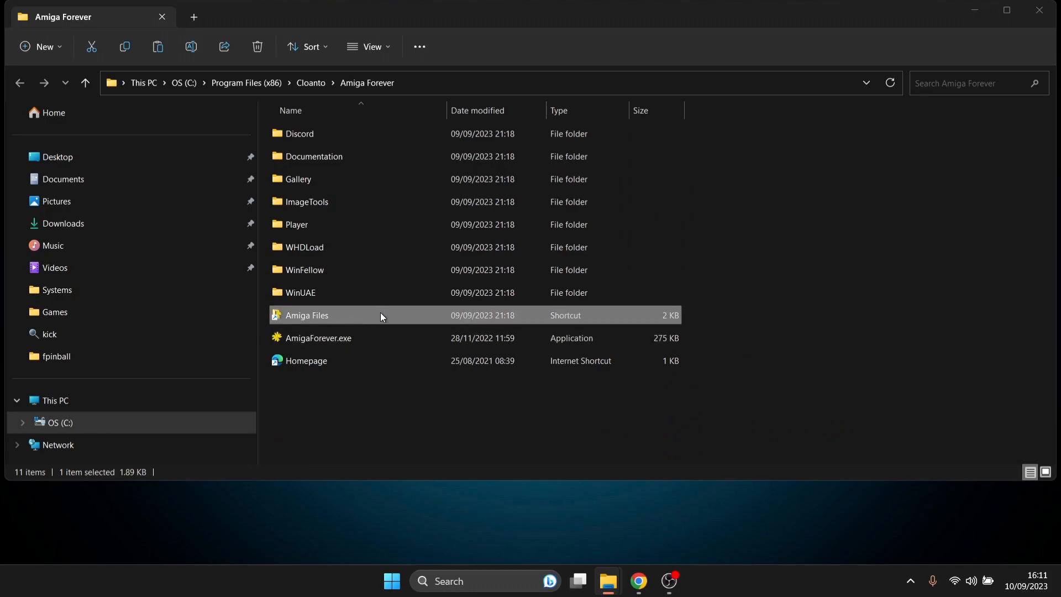
double_click(381, 316)
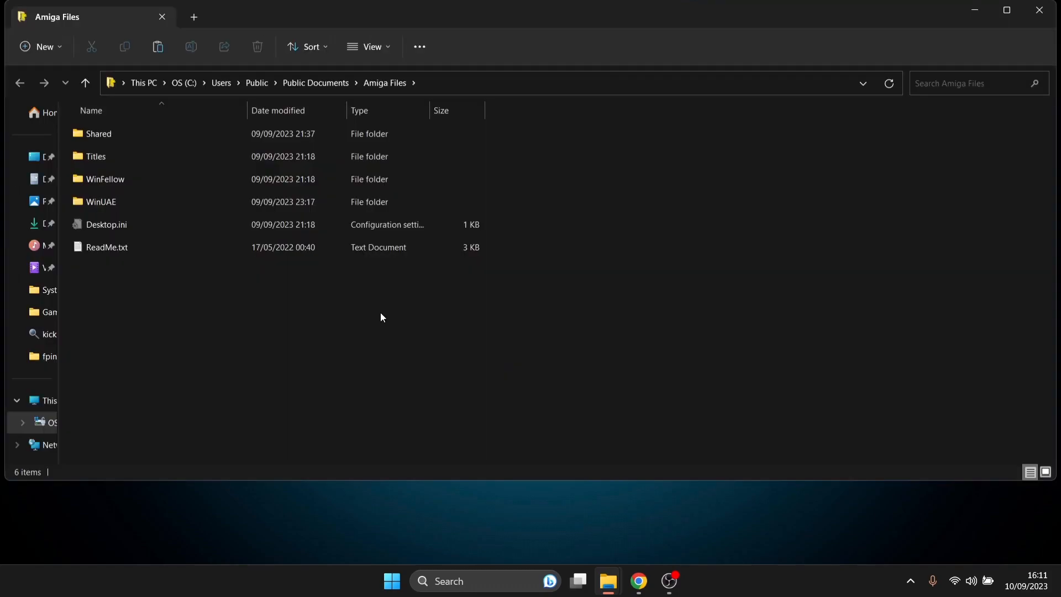
double_click(156, 140)
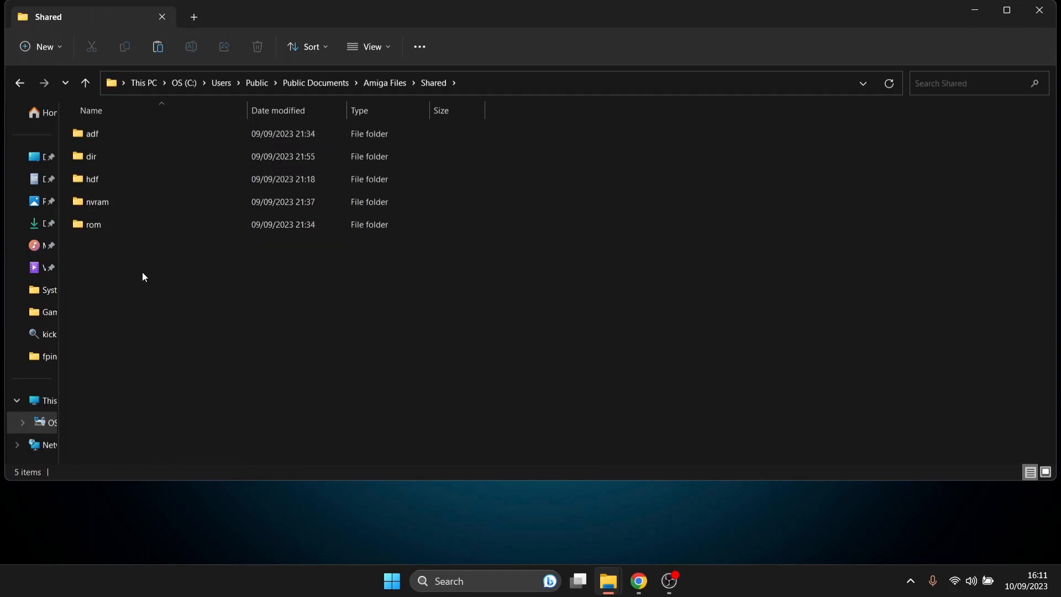
double_click(114, 135)
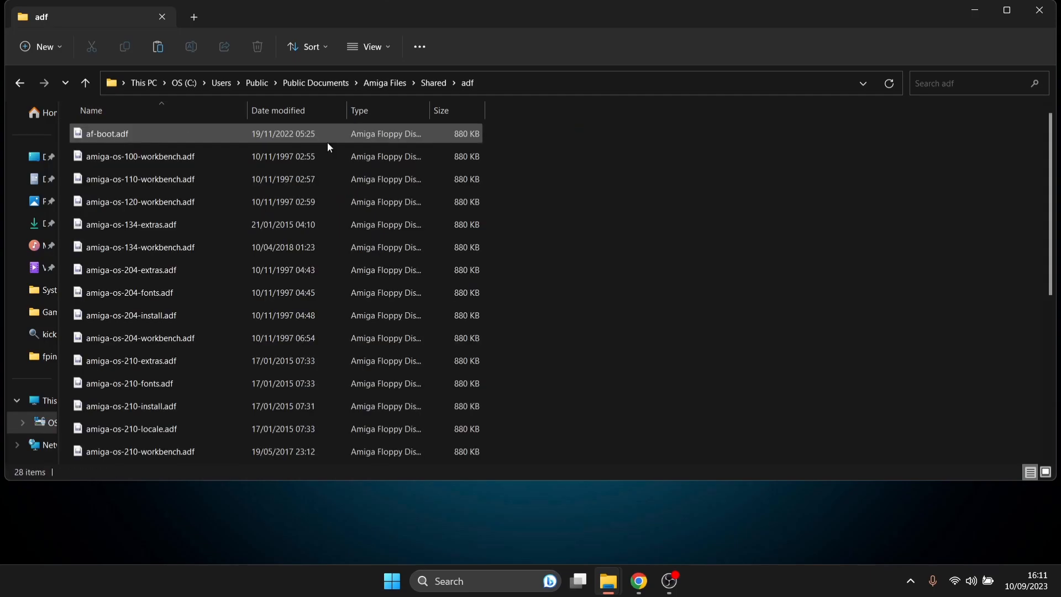
scroll(1054, 157, down, 5)
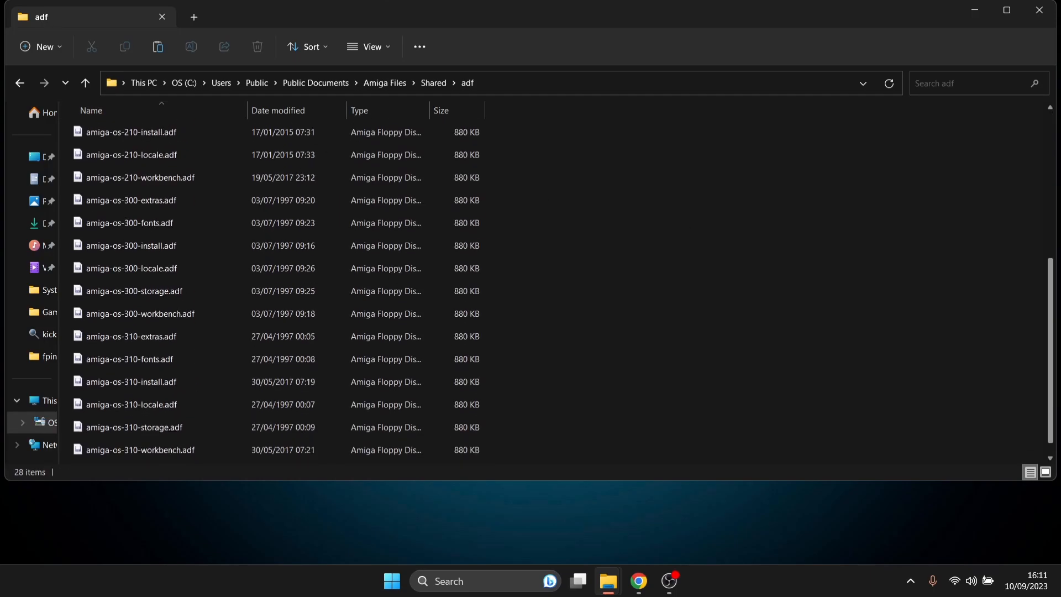
scroll(1057, 314, down, 1)
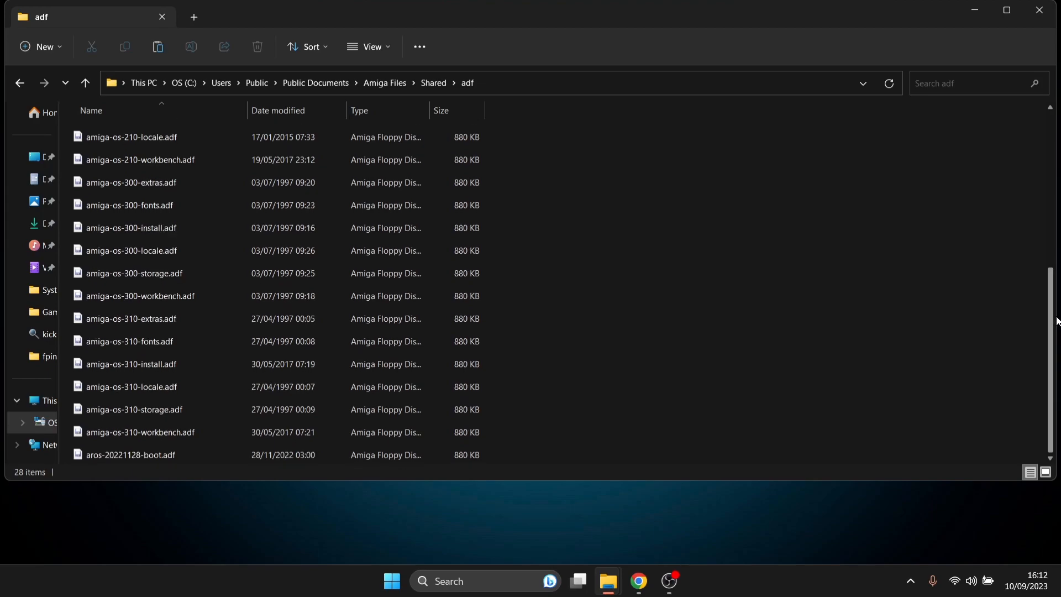
- Look through the Shared\rom folder, then close both Amiga Forever folder windows
click(19, 84)
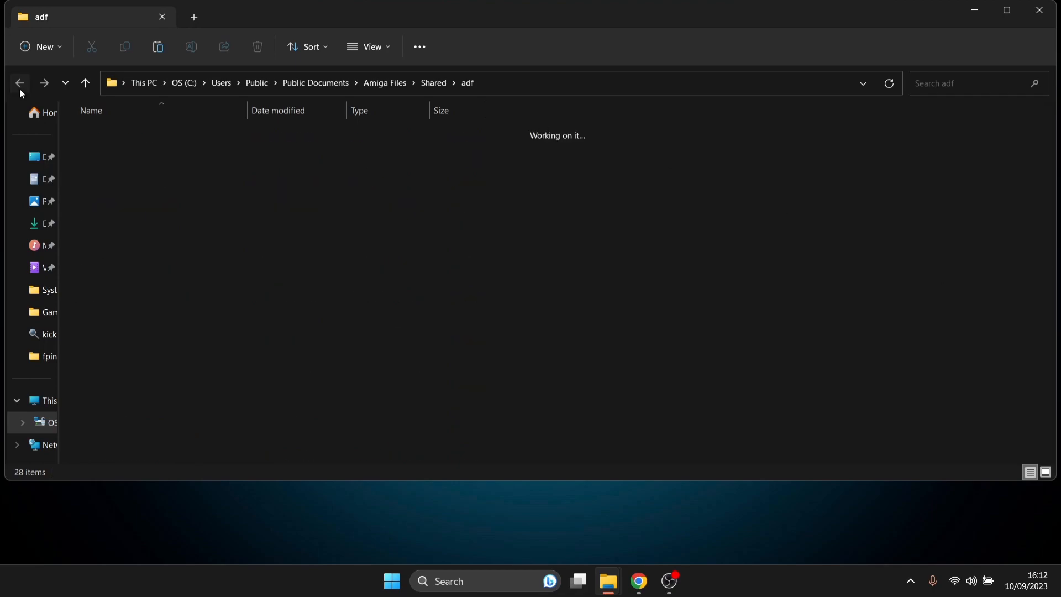
double_click(147, 224)
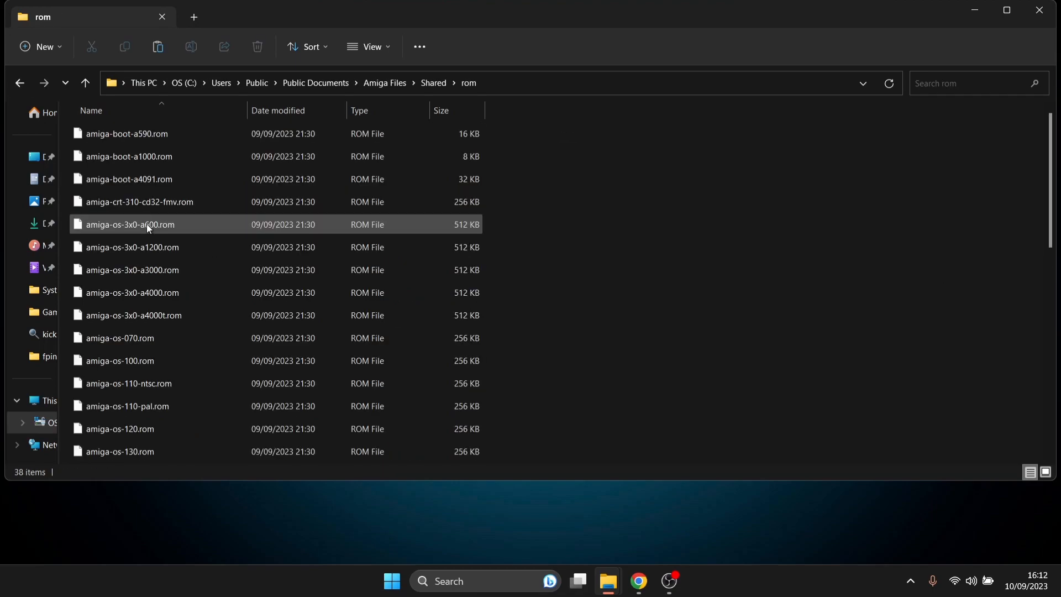
mouse_move(1054, 218)
mouse_down()
mouse_move(1054, 410)
mouse_move(1053, 212)
mouse_up()
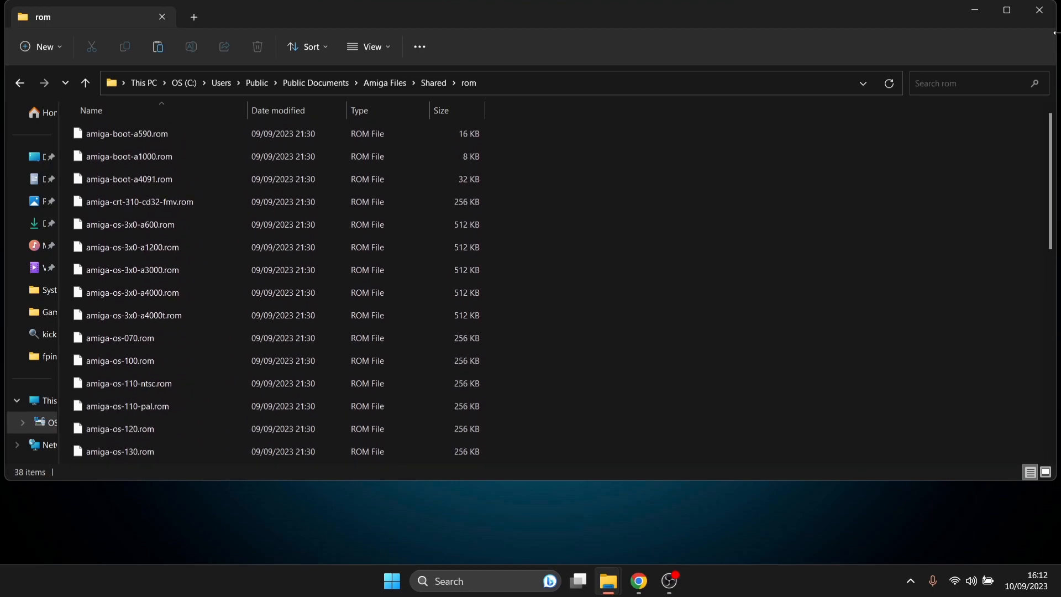
click(1049, 14)
click(1040, 10)
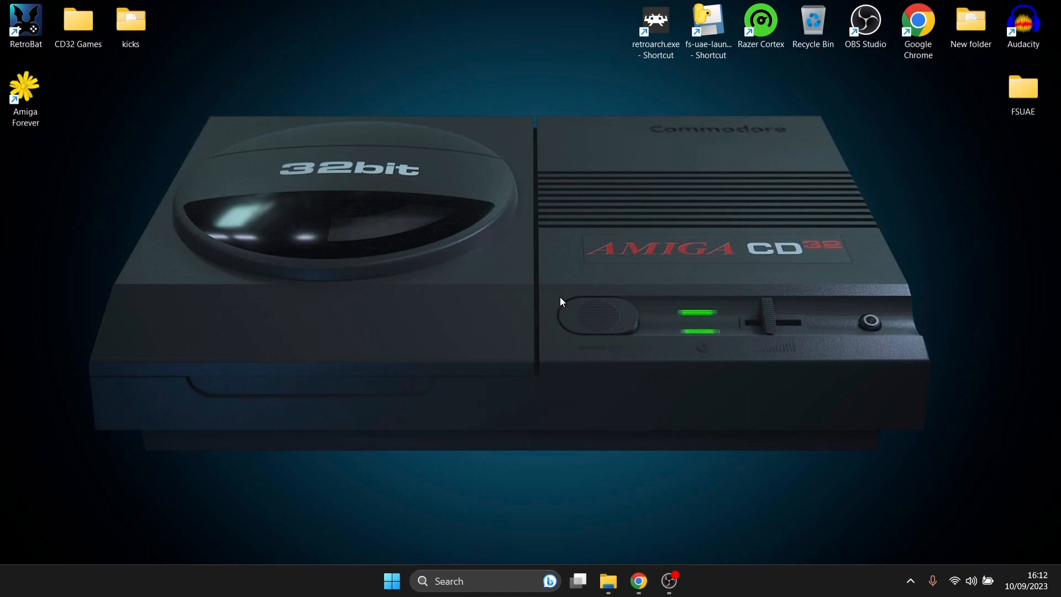
- Inspect the eight Kickstart ROM files in the desktop kicks folder, then close it
double_click(135, 28)
key(ctrl+a)
click(360, 341)
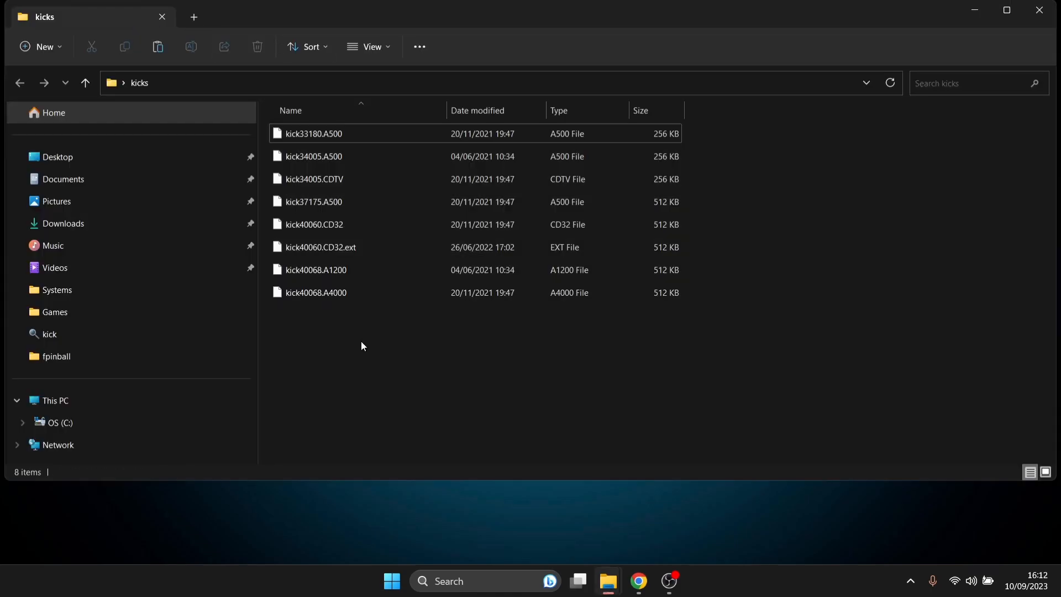
click(1039, 10)
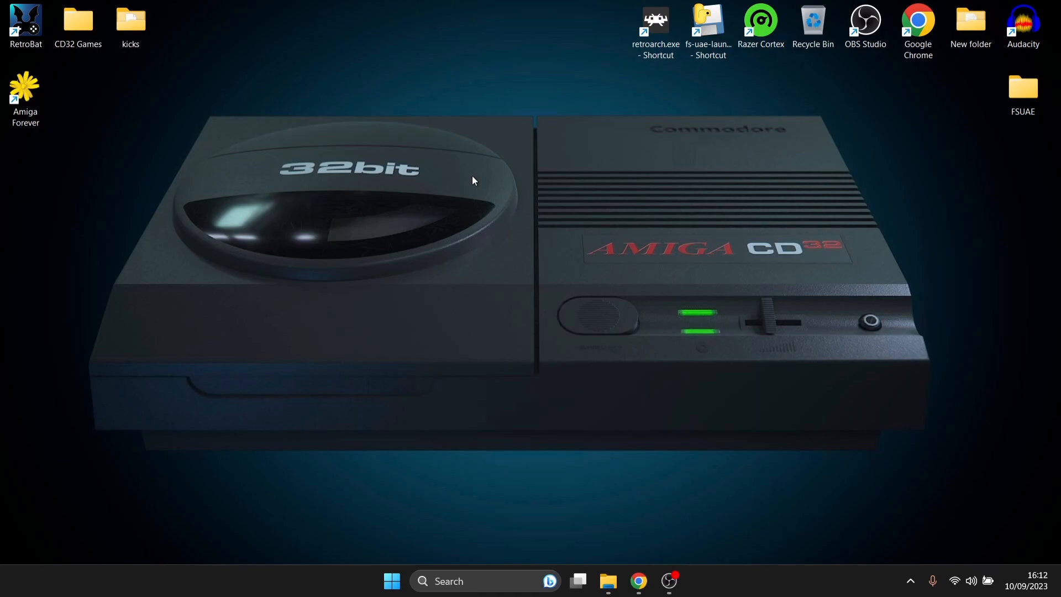
double_click(26, 25)
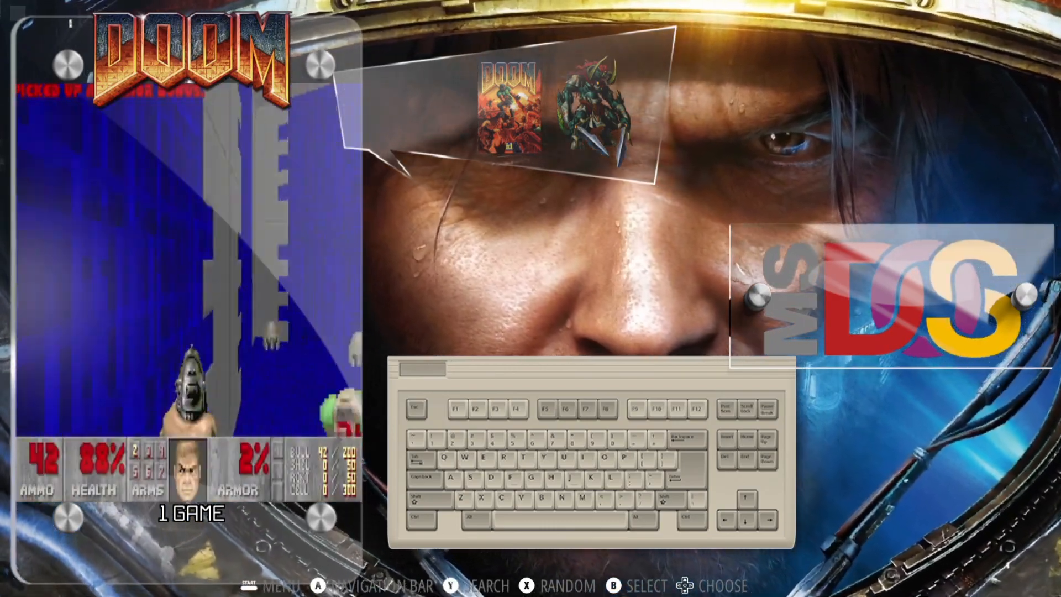
key(space)
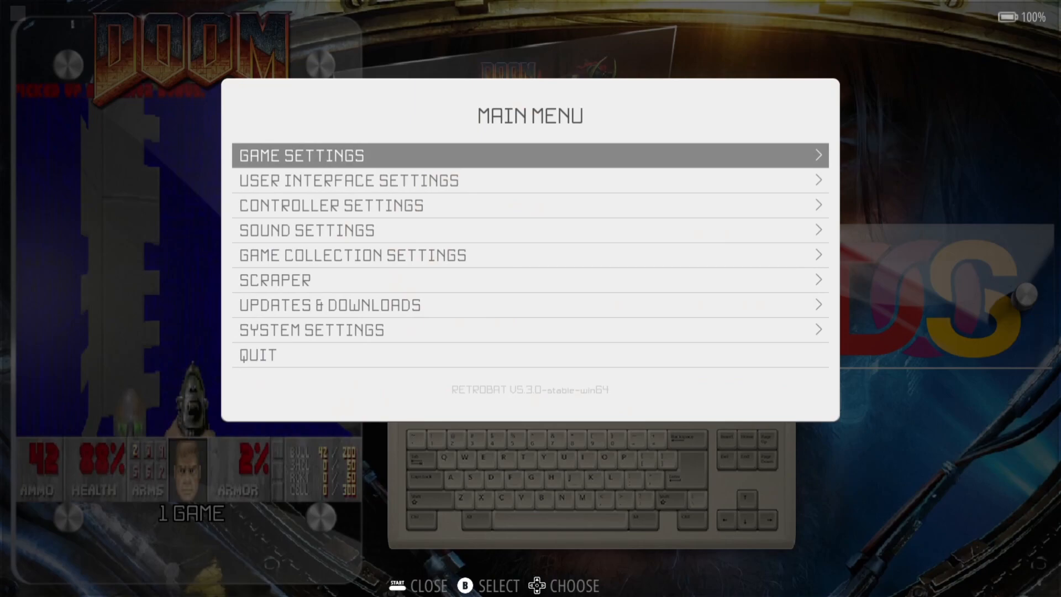
key(Return)
key(Up)
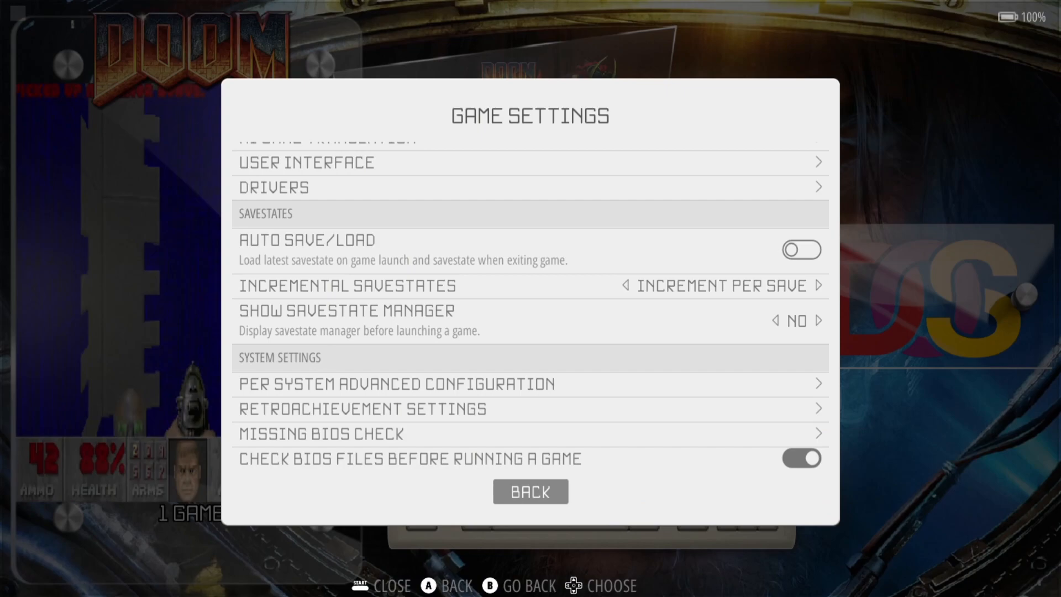
key(Up)
key(Up)
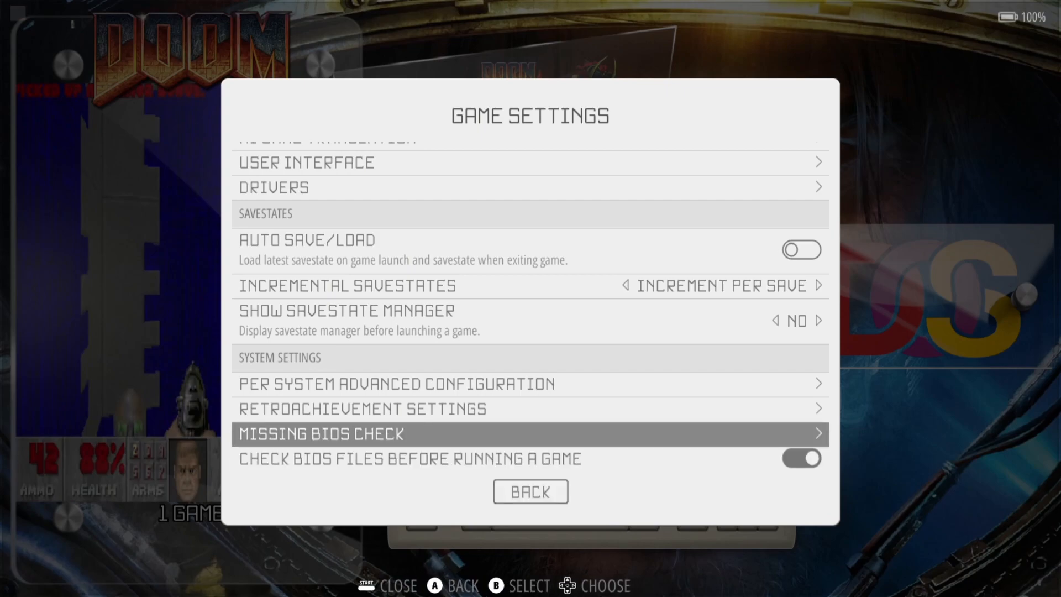
key(Return)
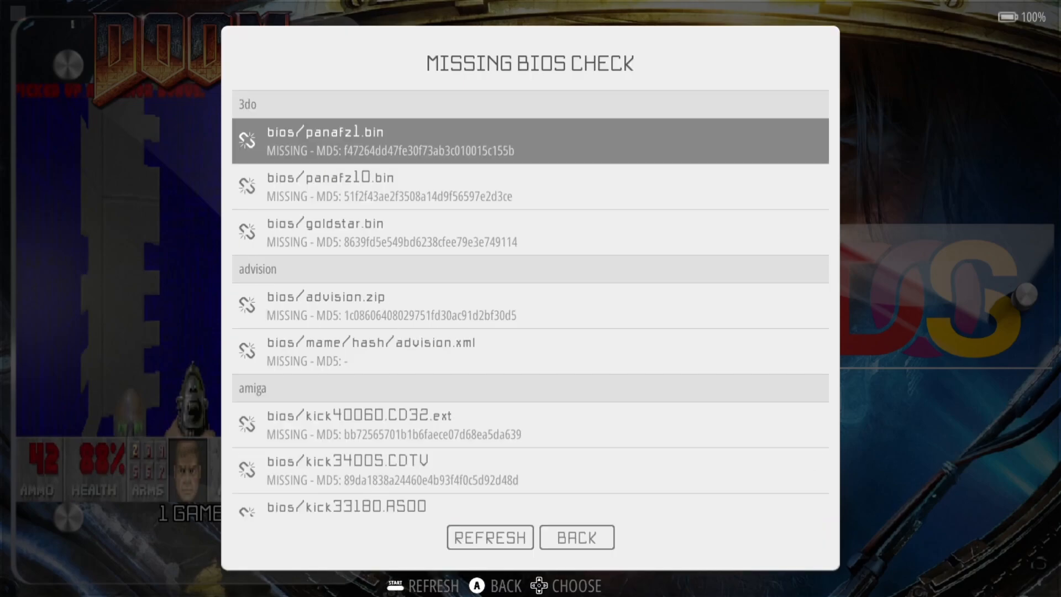
key(Down)
key(Down)
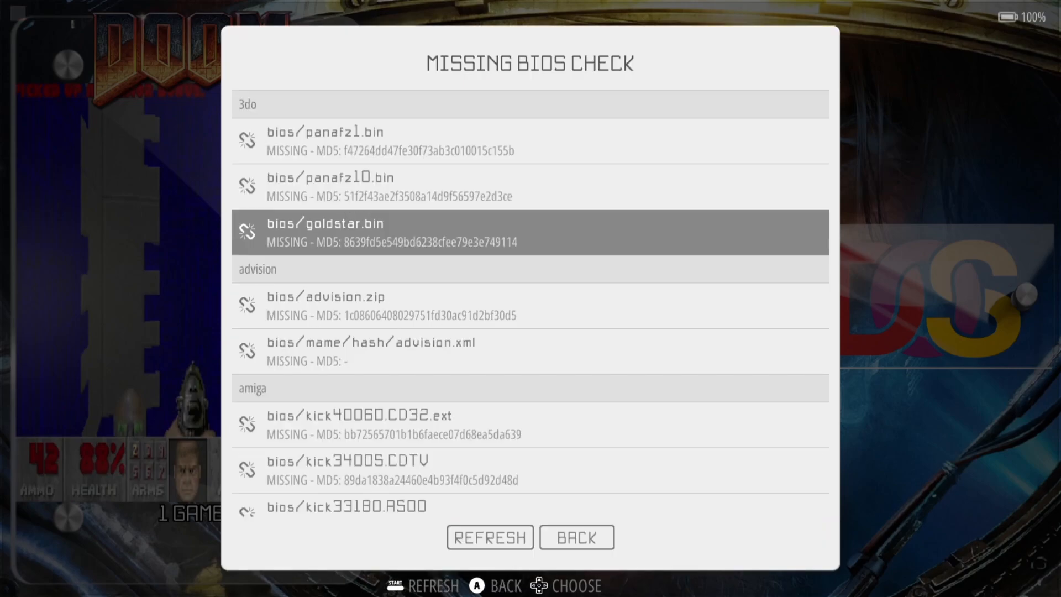
key(Down)
key(Down)
key(Down)
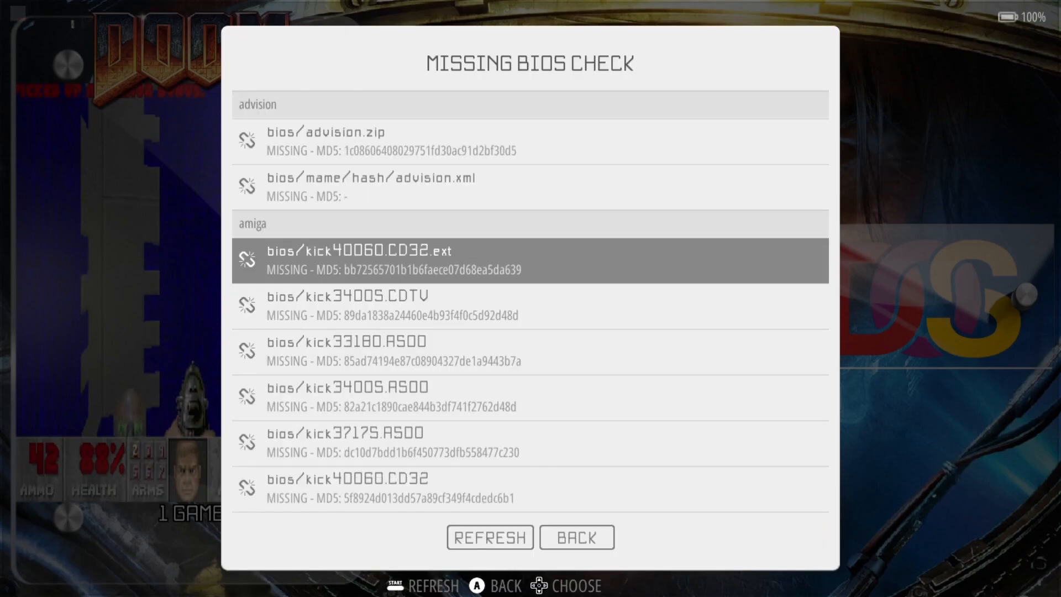
key(Down)
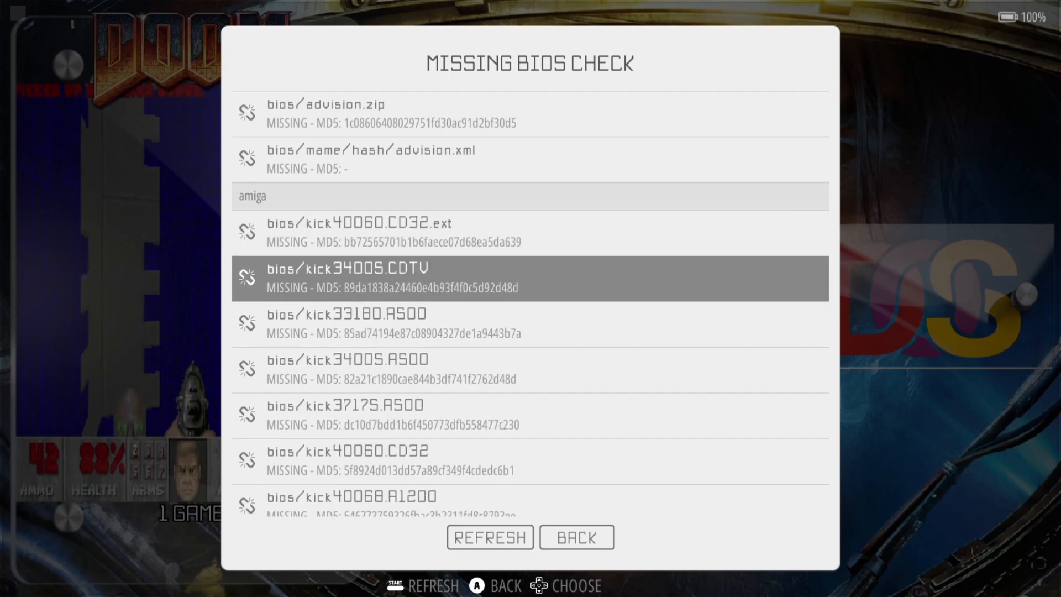
key(Down)
key(Down)
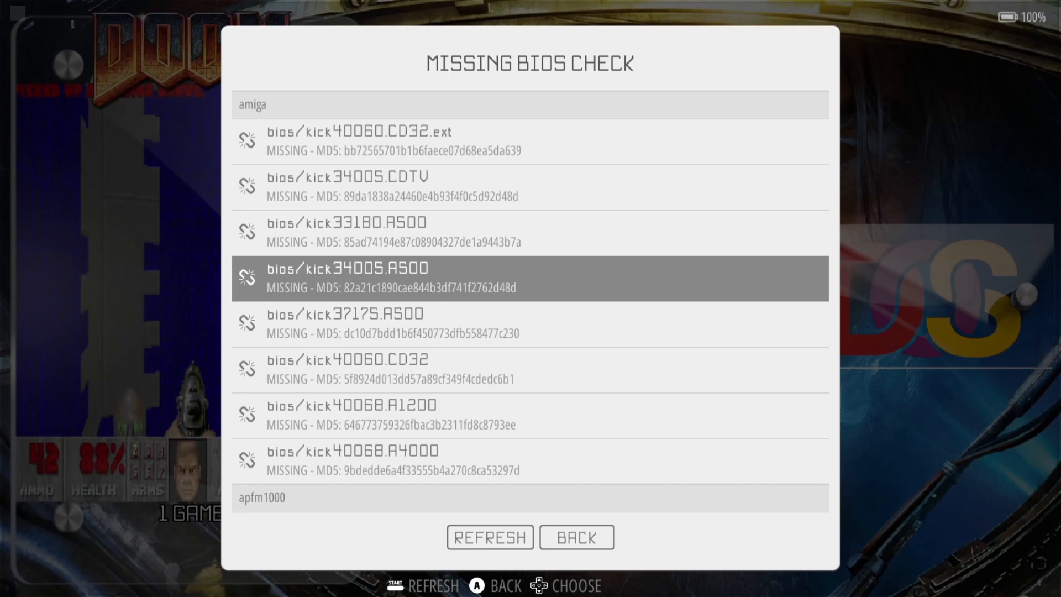
key(Up)
key(Down)
key(Escape)
key(Escape)
key(Escape)
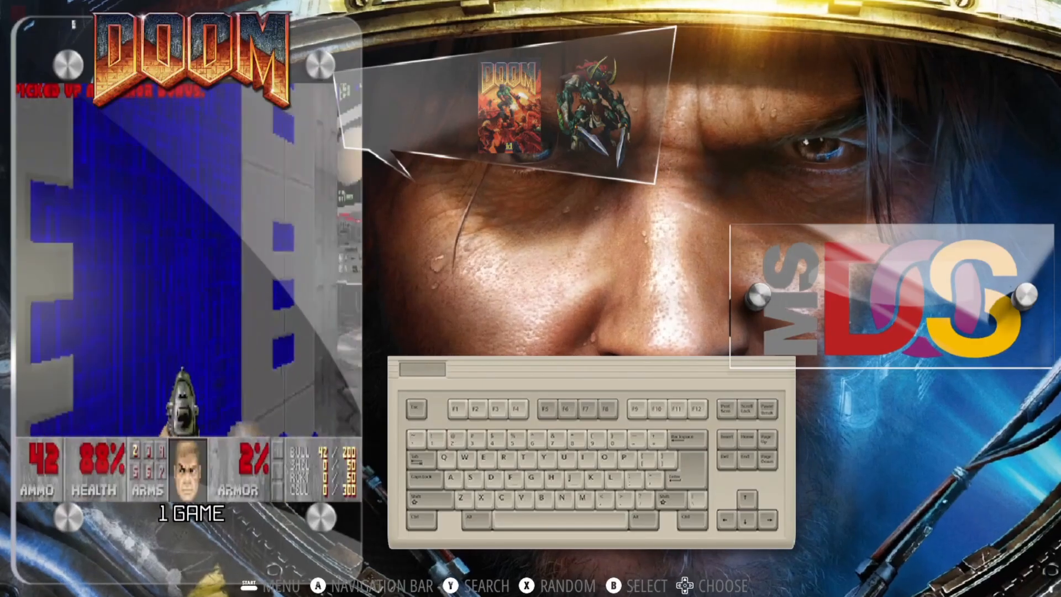
key(space)
key(Up)
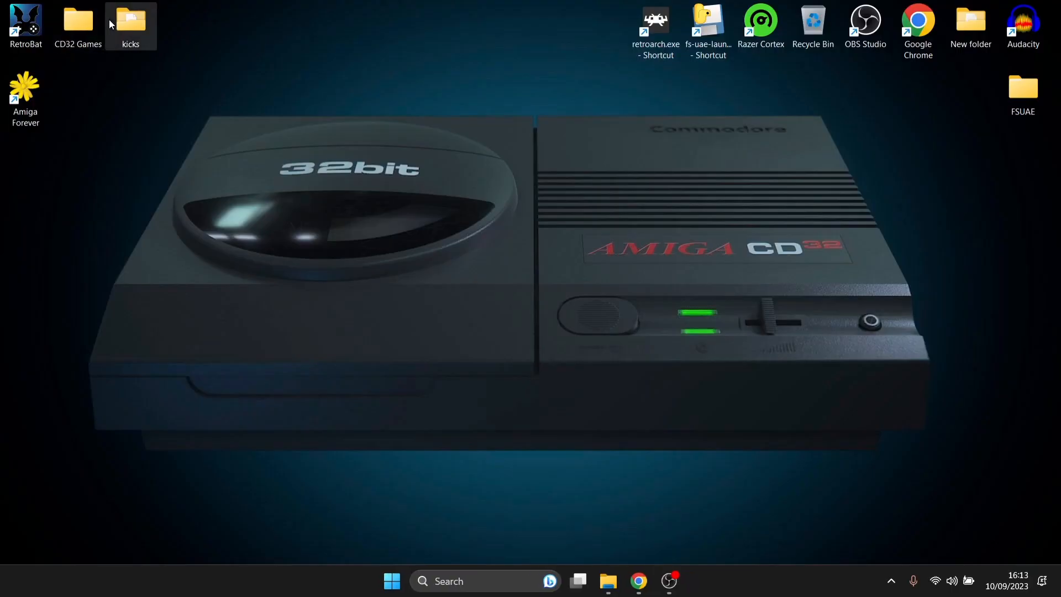
- Copy all eight Kickstart ROM files from the kicks folder
double_click(128, 19)
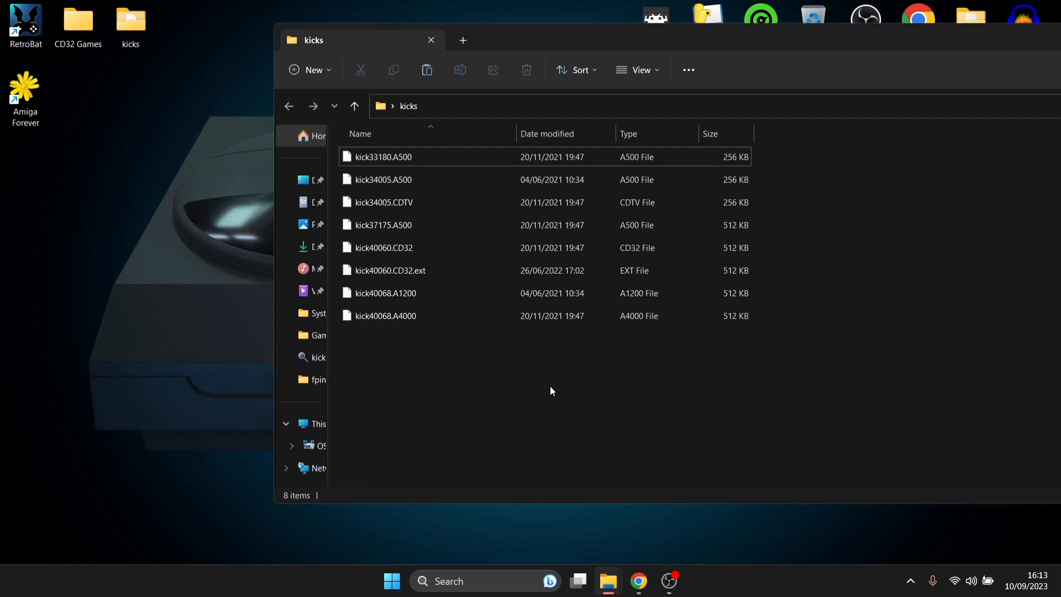
drag(490, 376, 426, 147)
right_click(363, 160)
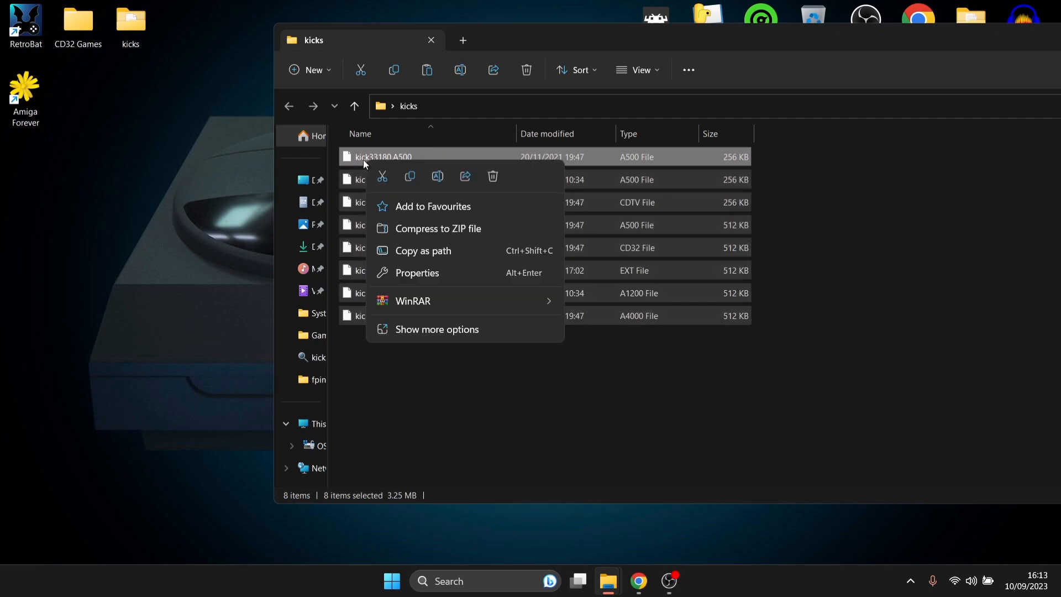
click(410, 176)
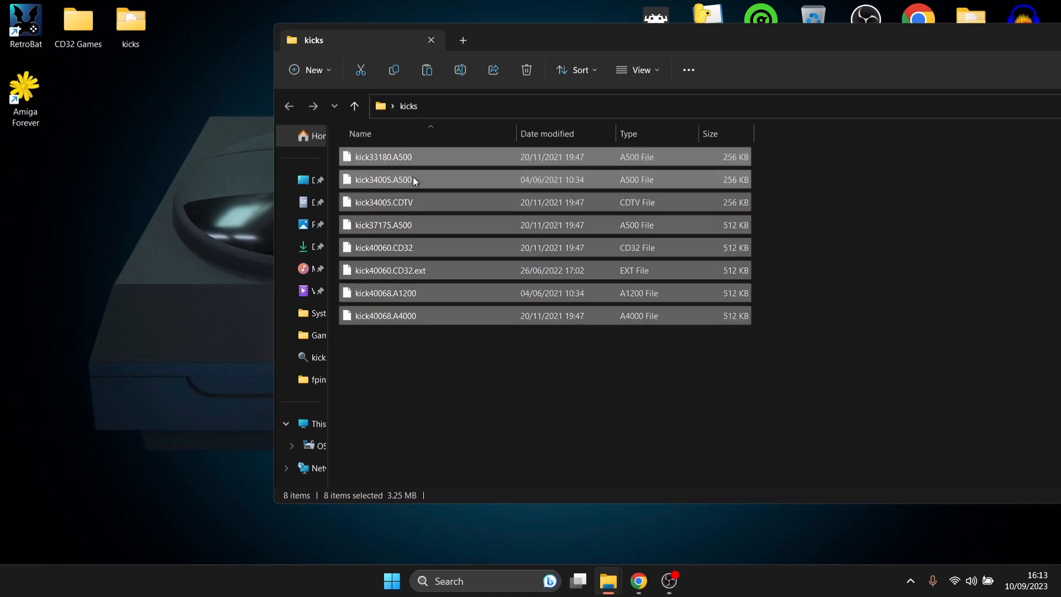
- Paste the kick files into C:\RetroBat\bios and return to the RetroBat folder
right_click(26, 31)
click(114, 114)
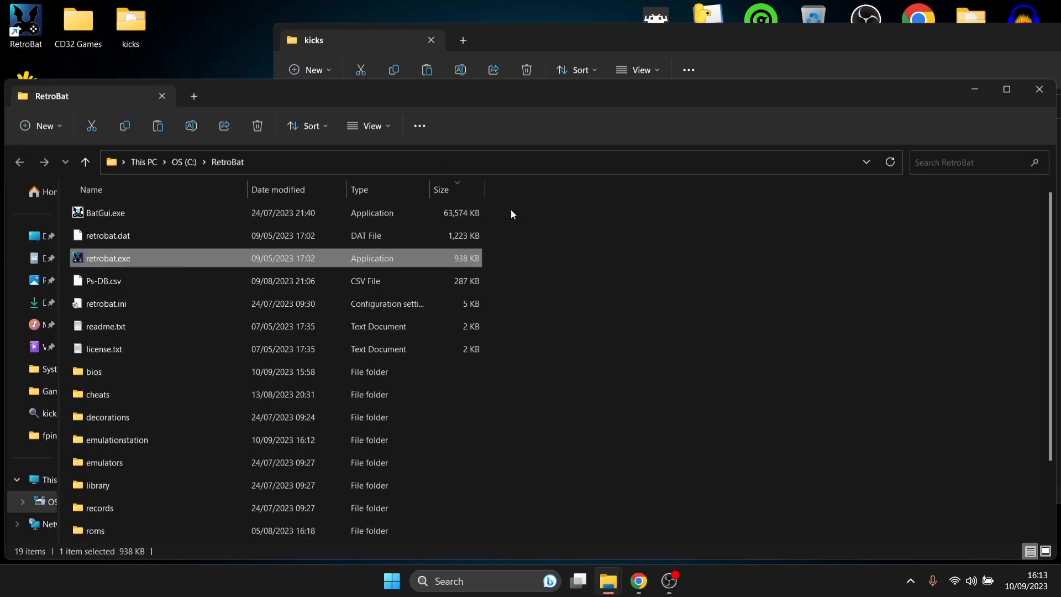
double_click(532, 92)
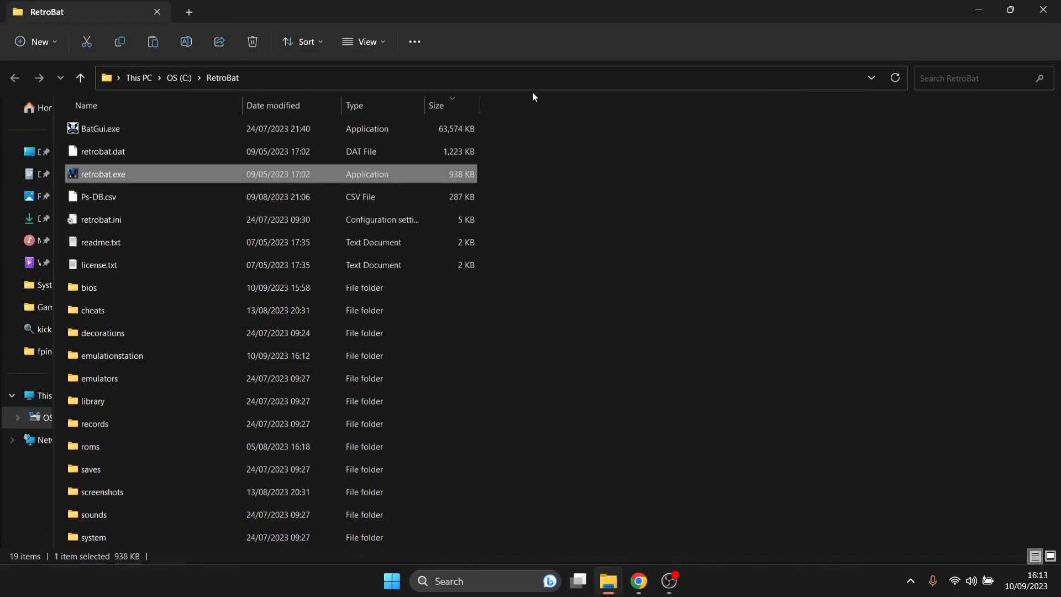
double_click(202, 293)
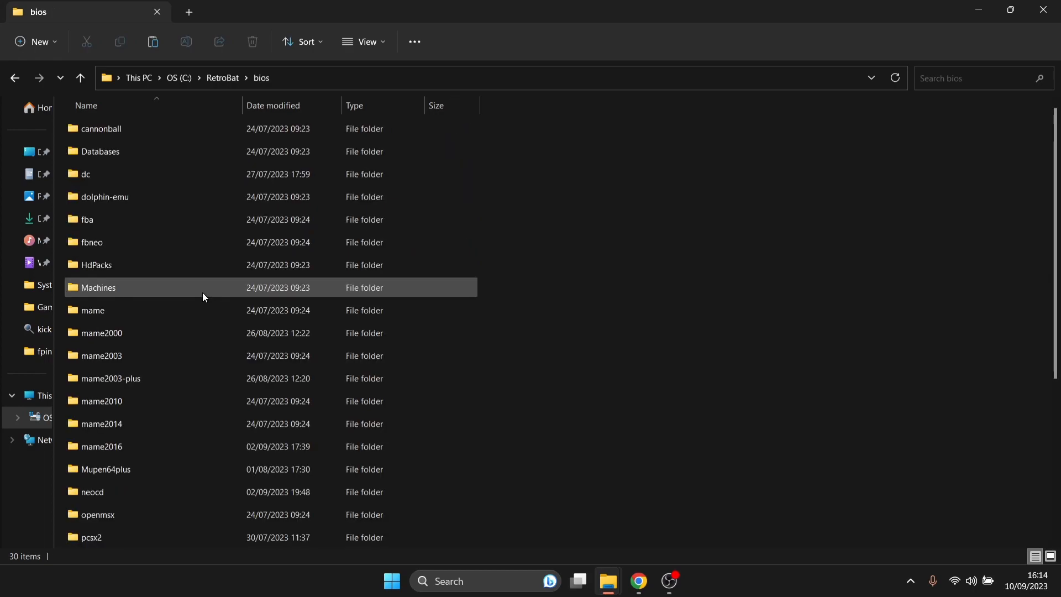
right_click(790, 404)
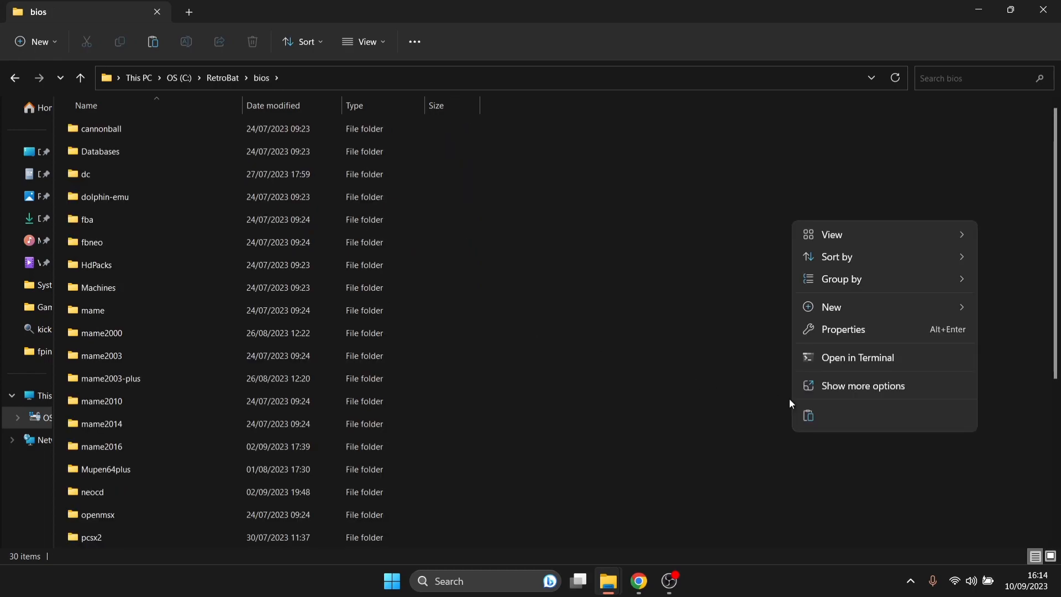
click(817, 416)
right_click(1056, 411)
click(979, 454)
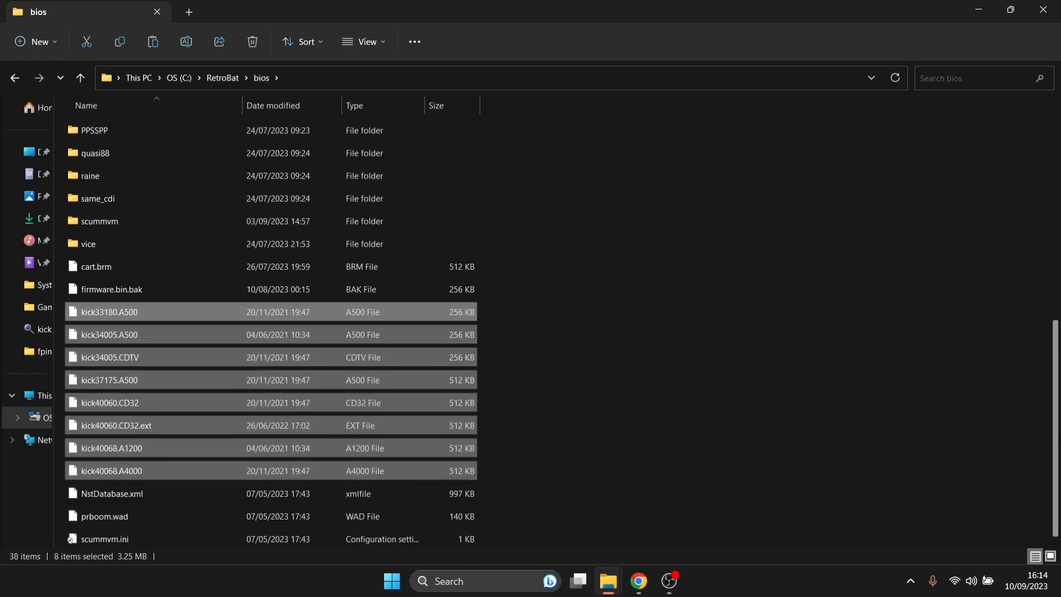
click(791, 463)
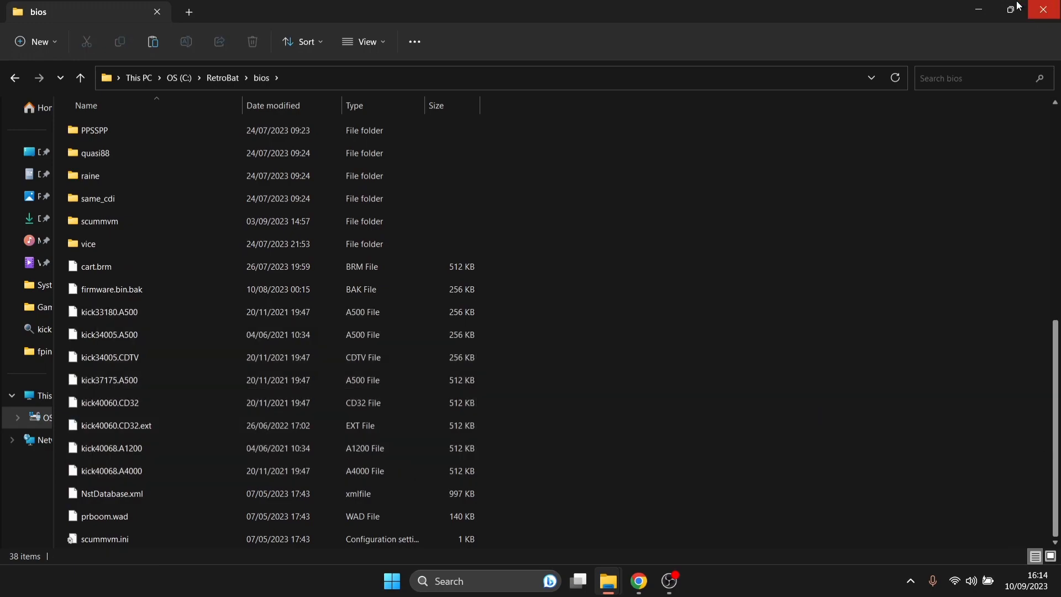
click(15, 78)
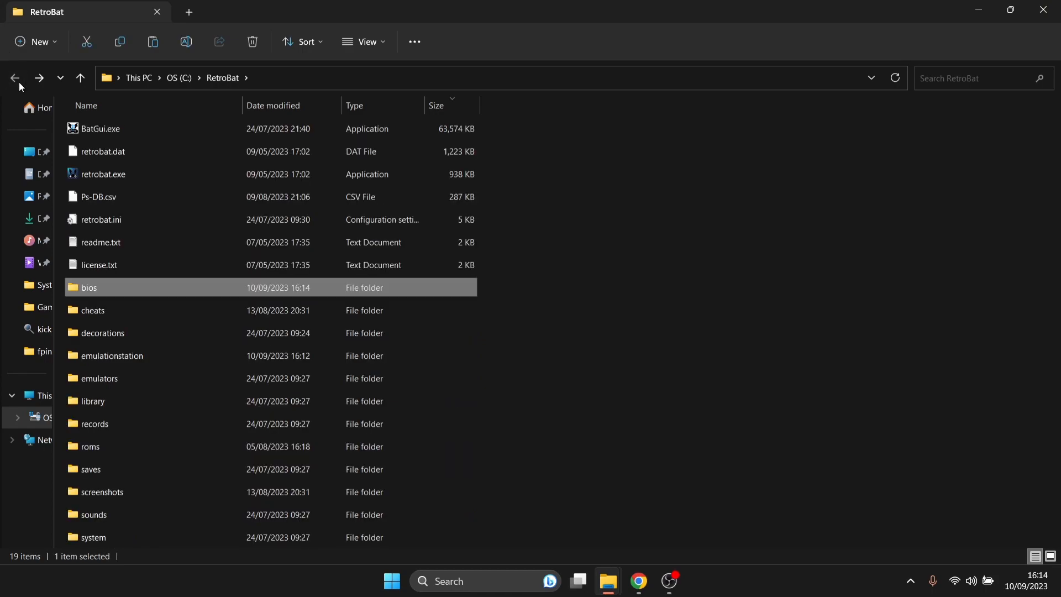
- Open the empty roms\amigacd32 folder inside RetroBat
double_click(128, 446)
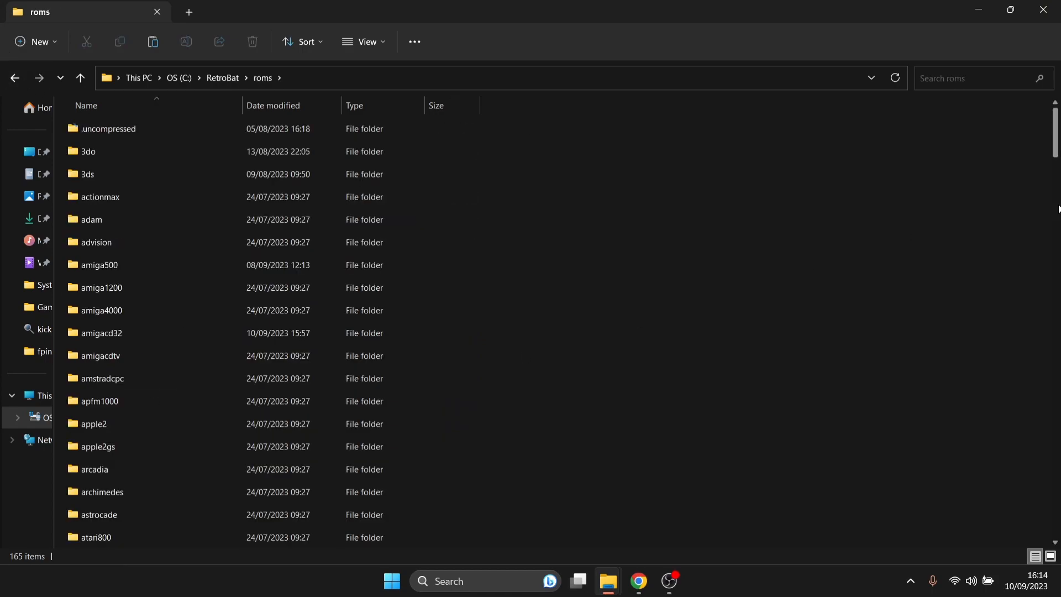
drag(1056, 131, 1056, 134)
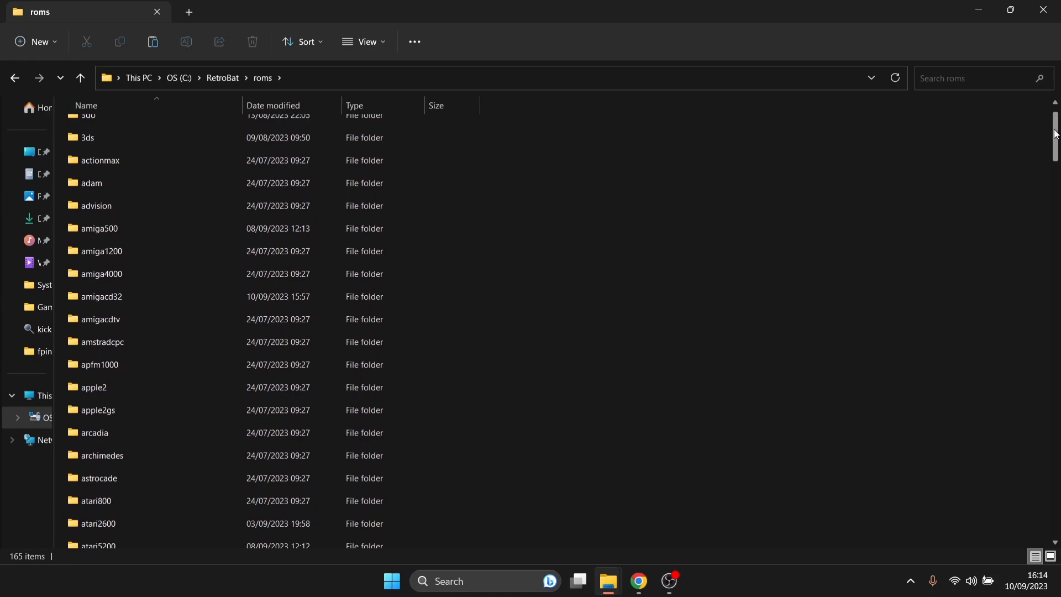
double_click(108, 299)
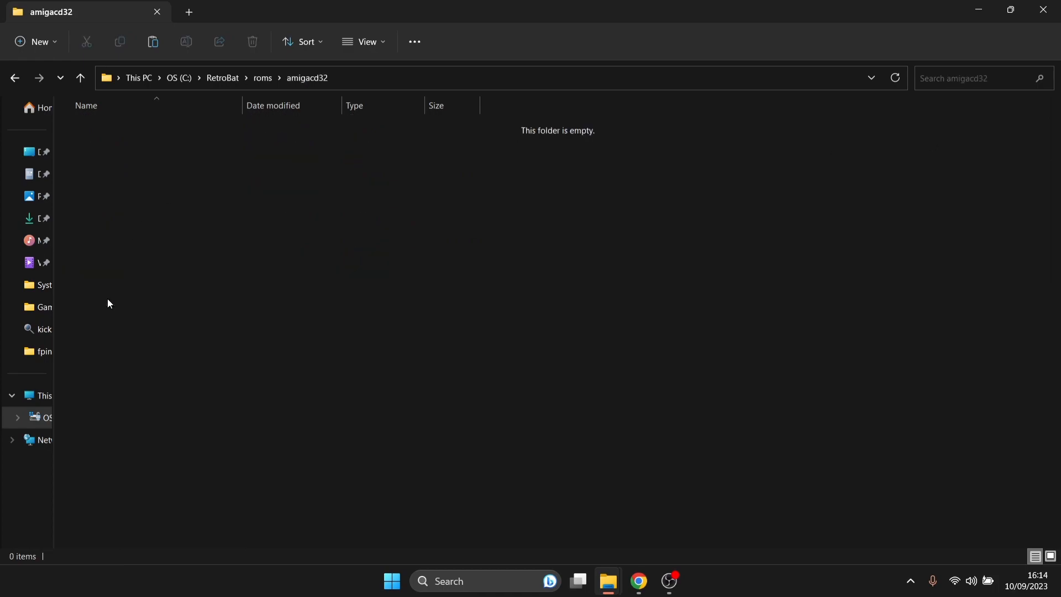
- Restore the amigacd32 window to the upper right, then close the kicks window
double_click(688, 5)
drag(398, 100, 791, 52)
click(358, 49)
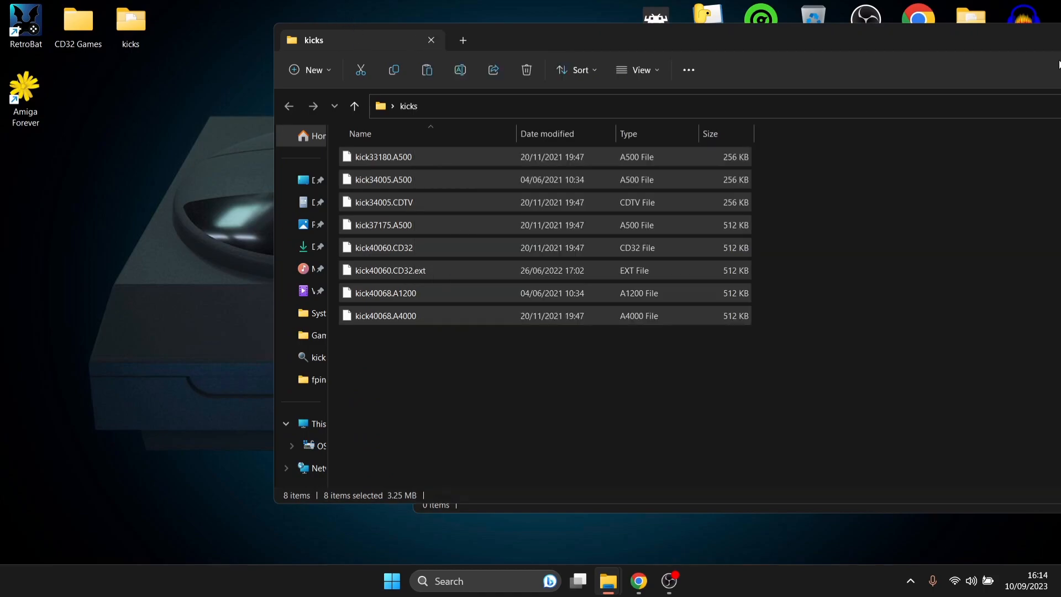
drag(816, 38, 517, 78)
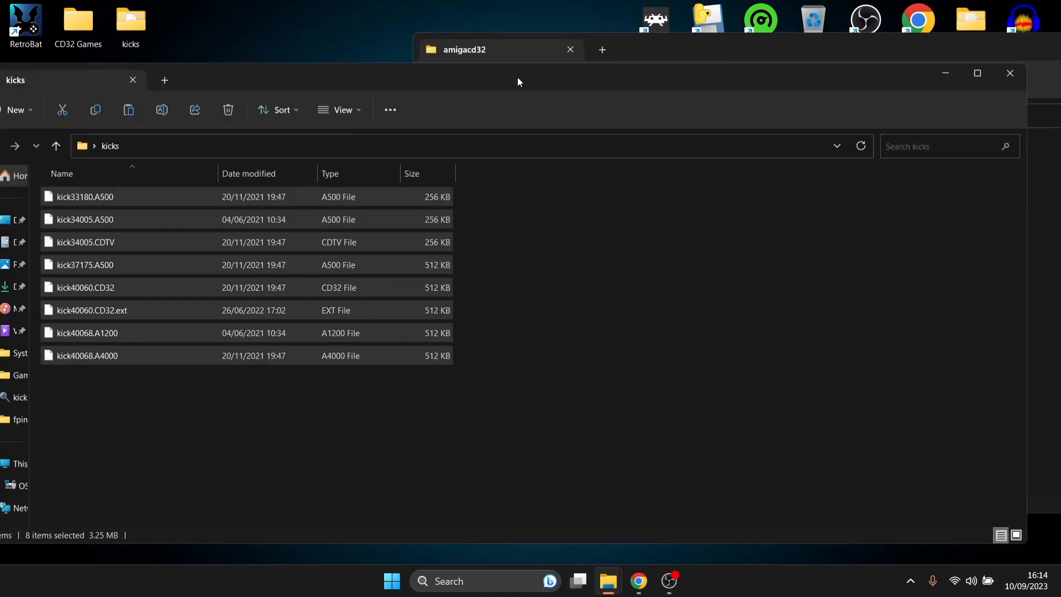
click(1011, 74)
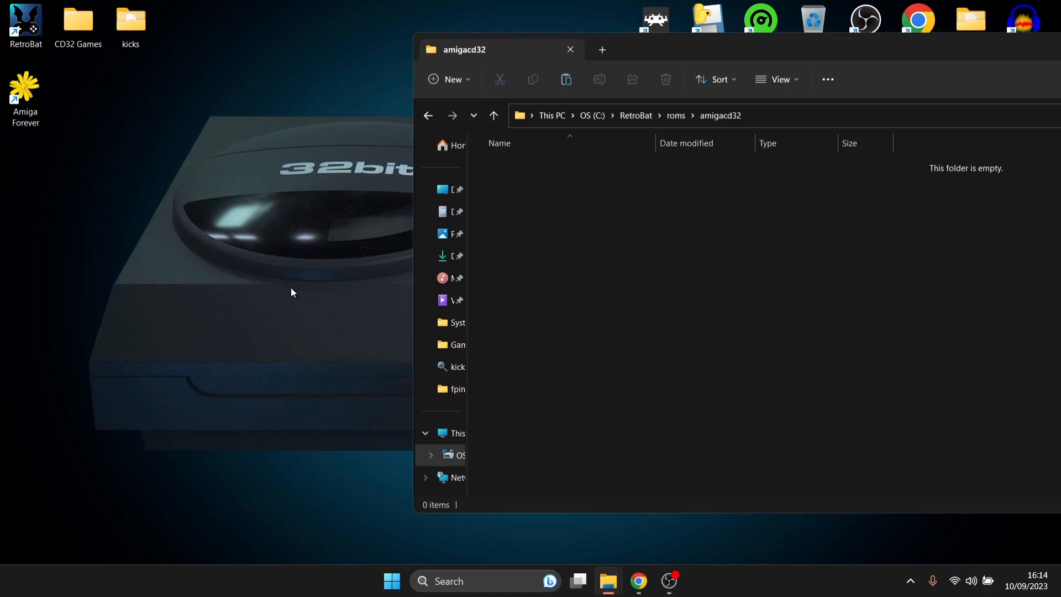
- Open the CD32 Games folder and peek at the Kid Chaos zip's track files
double_click(76, 18)
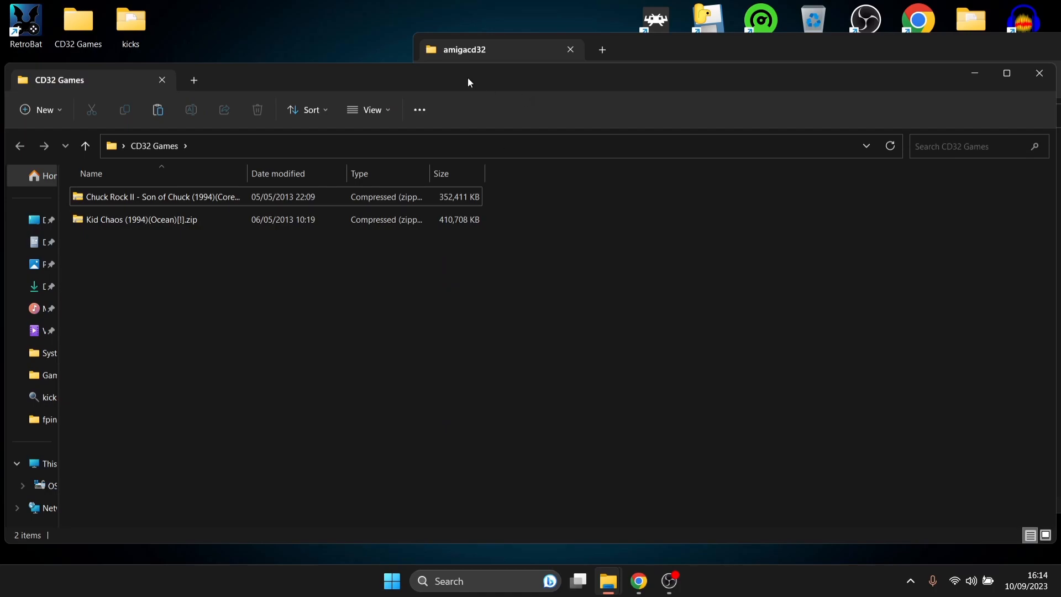
right_click(584, 233)
drag(241, 77, 316, 225)
double_click(245, 364)
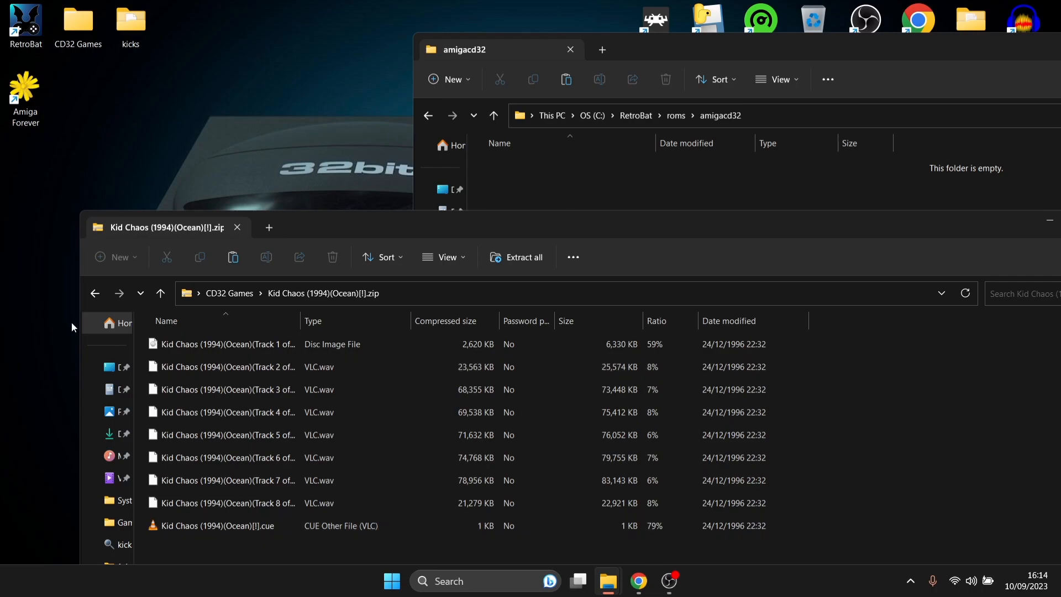
click(94, 293)
- Move the Chuck Rock II and Kid Chaos zips into amigacd32, then close CD32 Games
drag(266, 428, 228, 340)
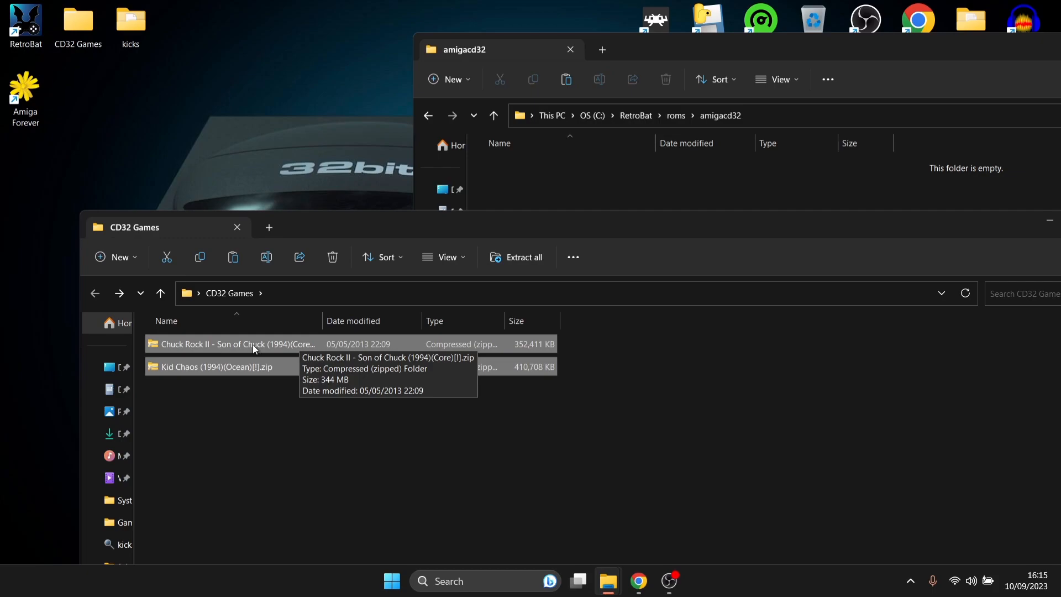
drag(253, 344, 711, 198)
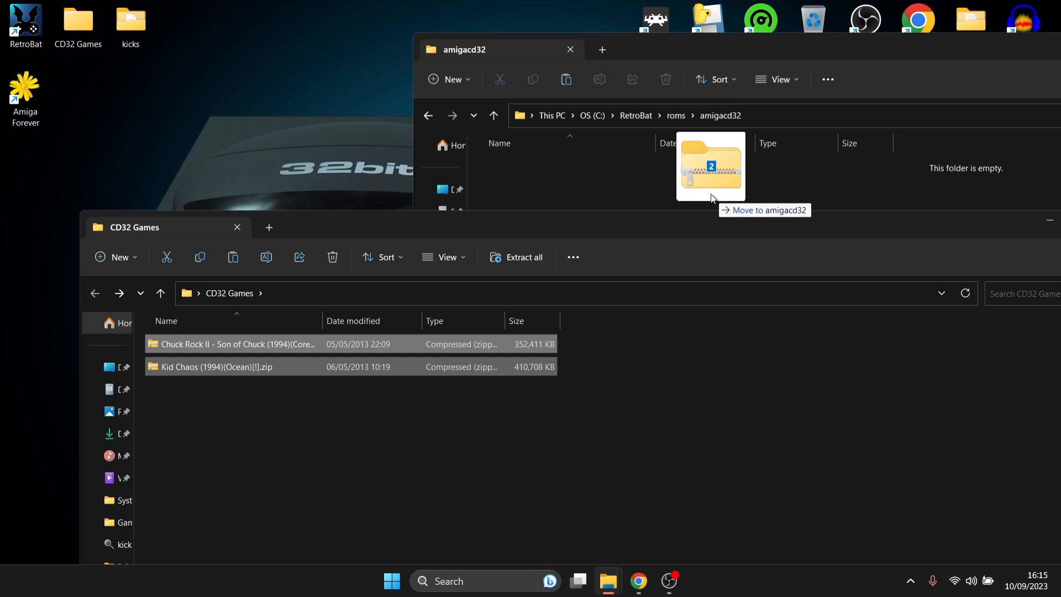
drag(712, 198, 712, 194)
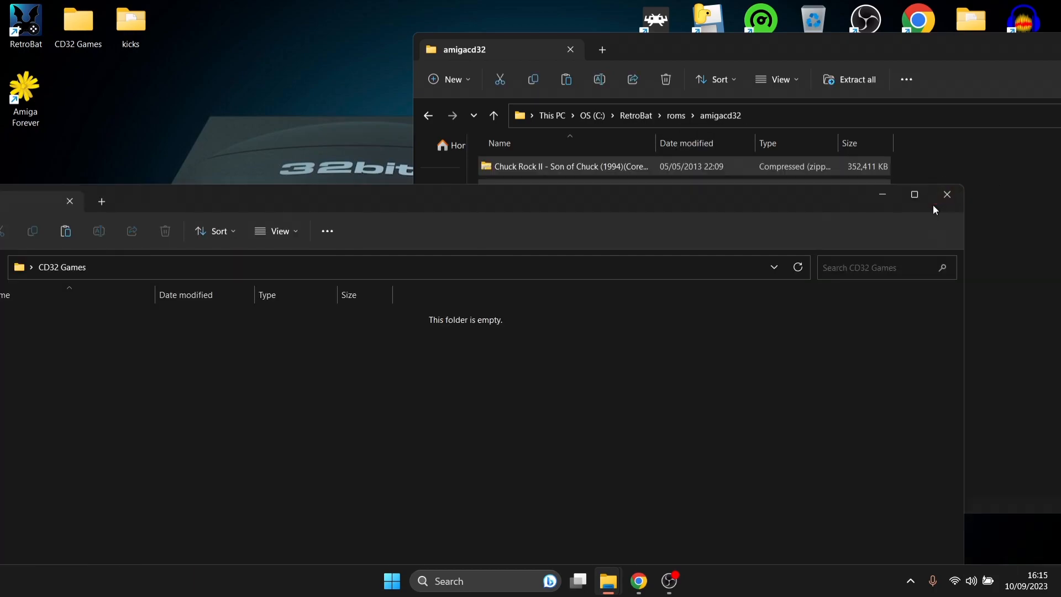
double_click(933, 205)
click(1046, 9)
click(127, 90)
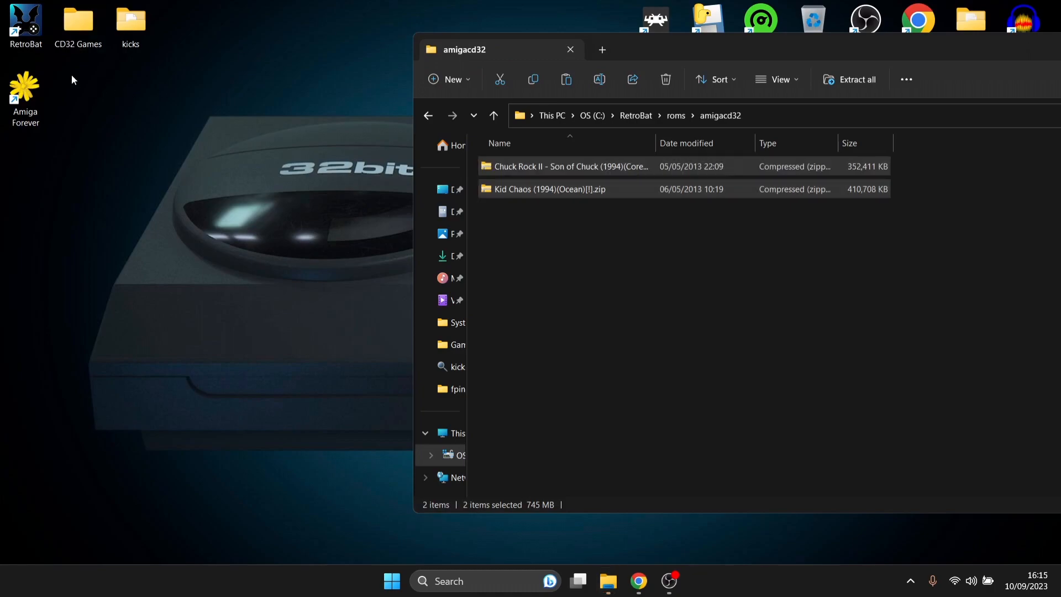
right_click(16, 21)
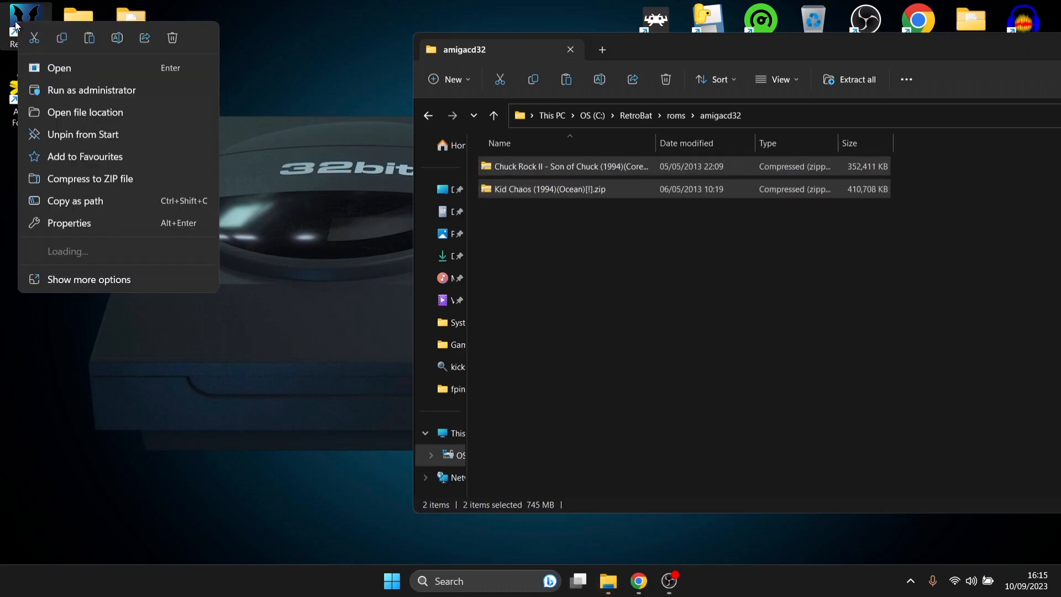
click(72, 111)
click(157, 130)
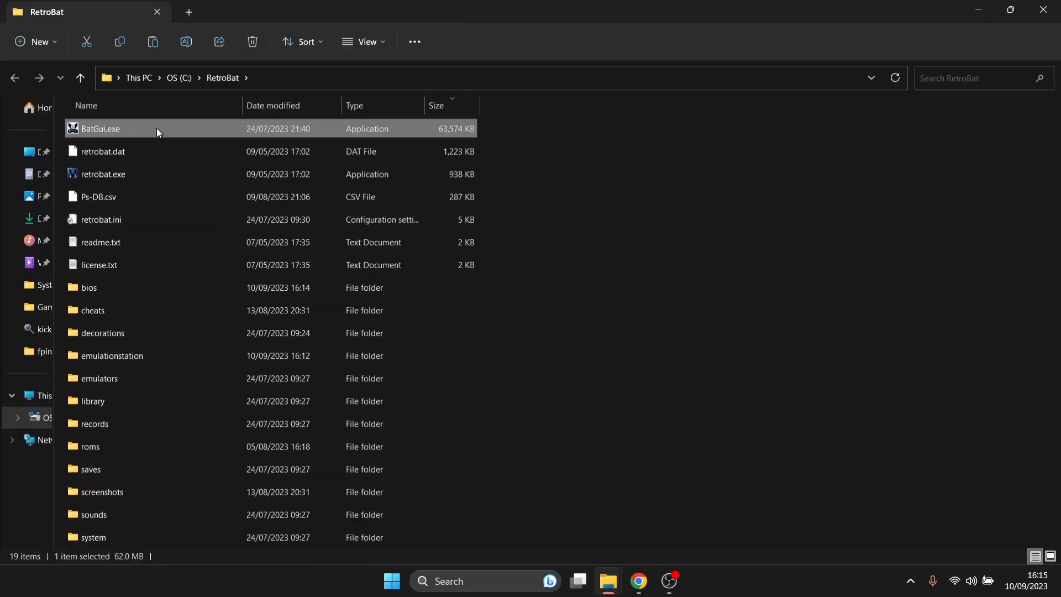
double_click(157, 128)
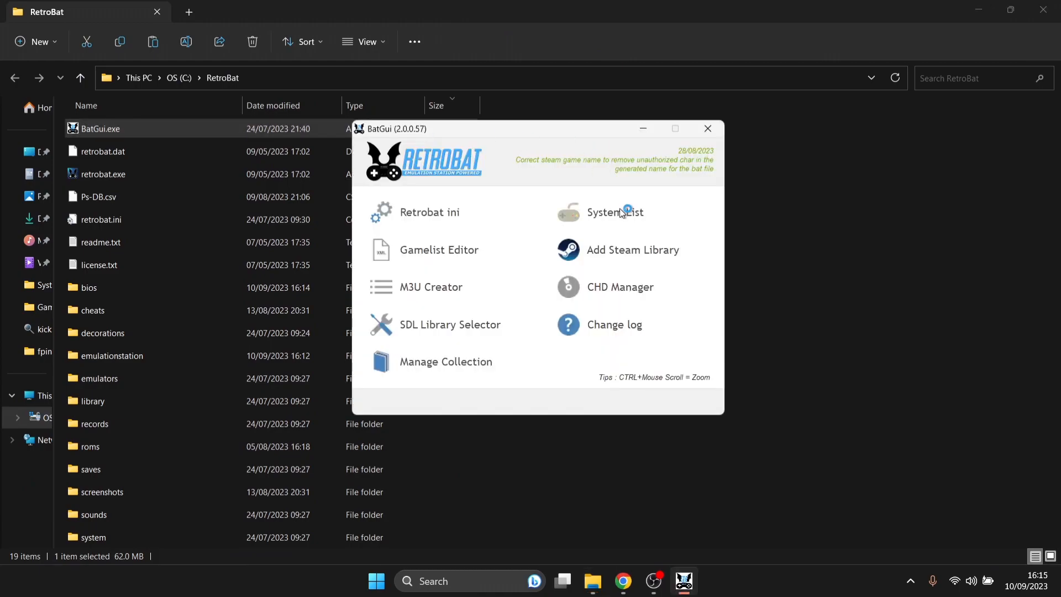
click(592, 139)
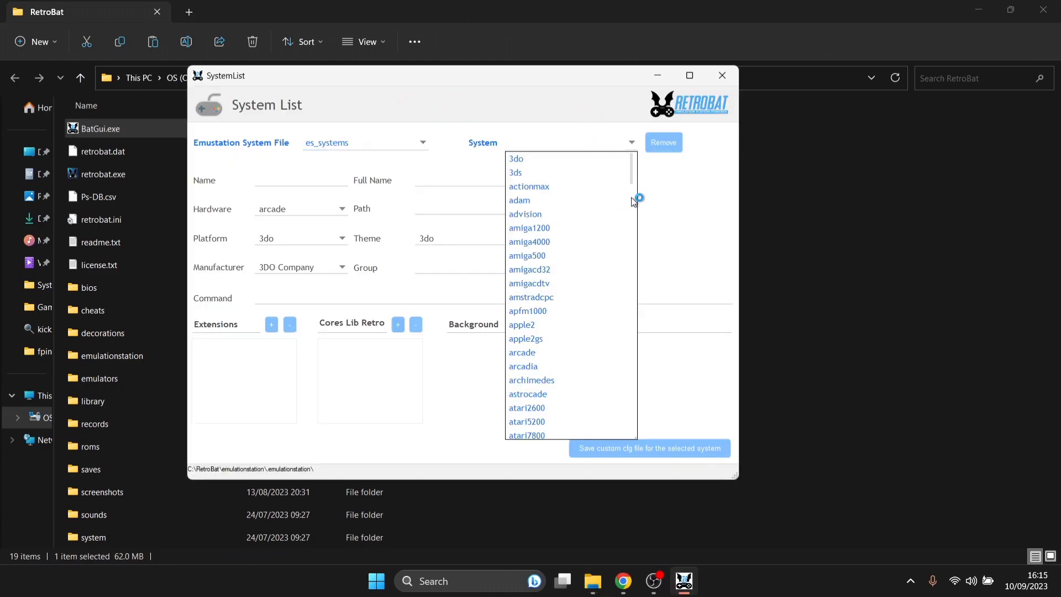
click(529, 269)
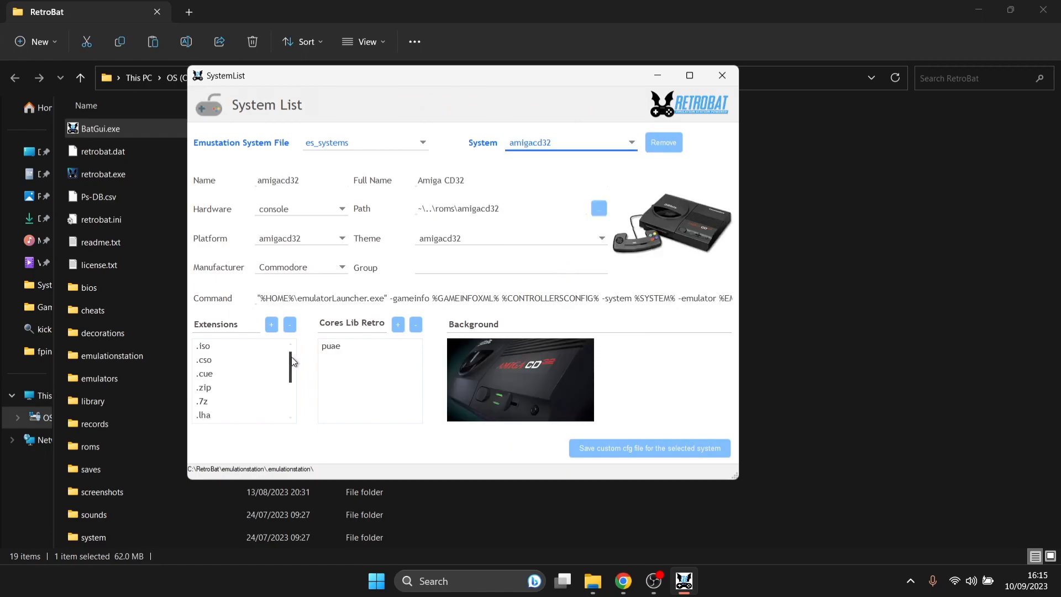
drag(290, 356, 291, 363)
click(216, 372)
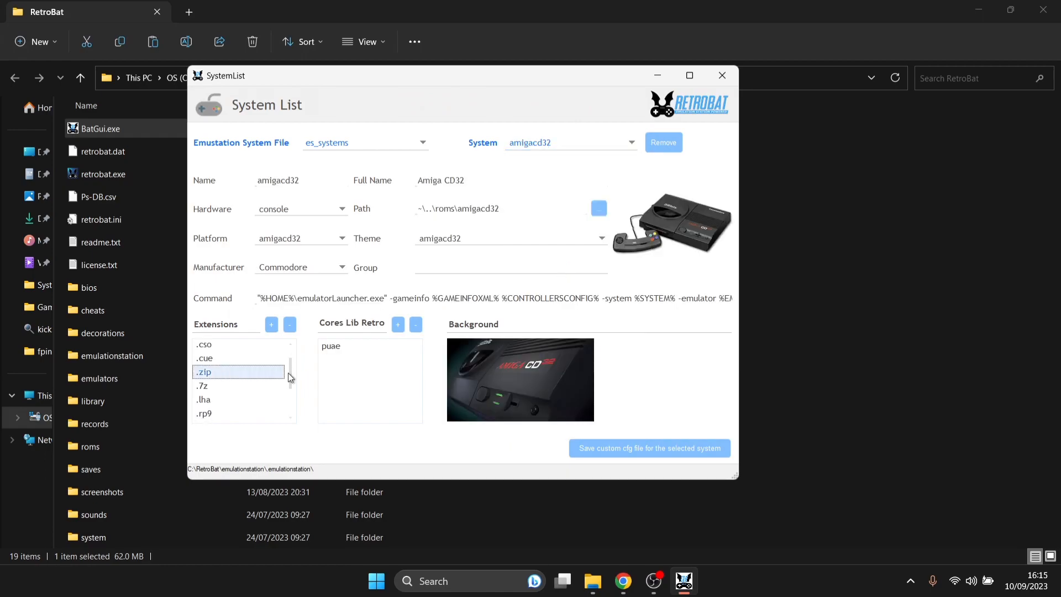
click(731, 81)
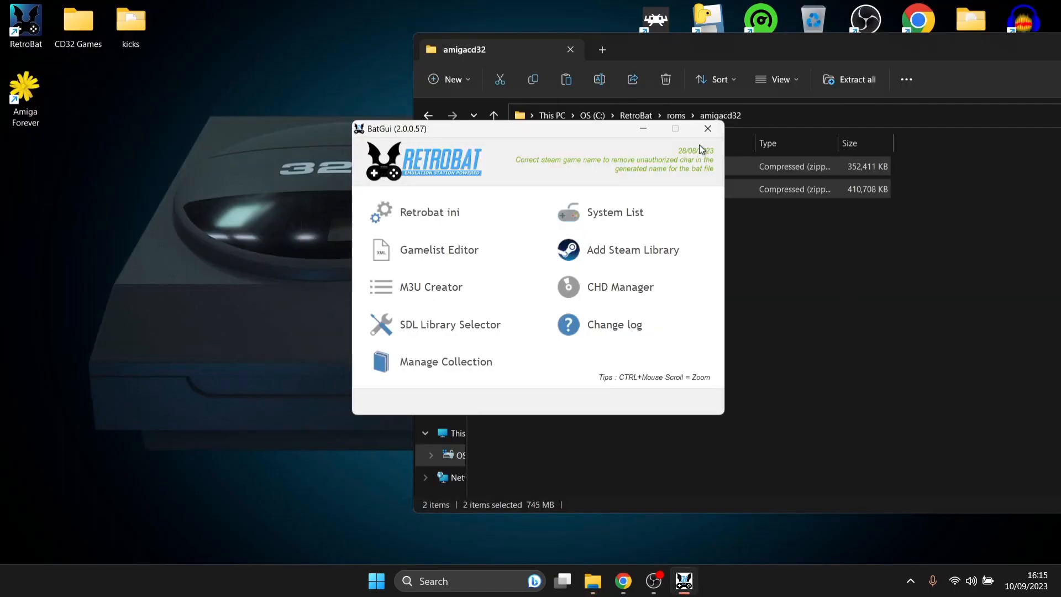
click(707, 128)
- Launch RetroBat from the desktop and open the Amiga CD32 game list
click(666, 305)
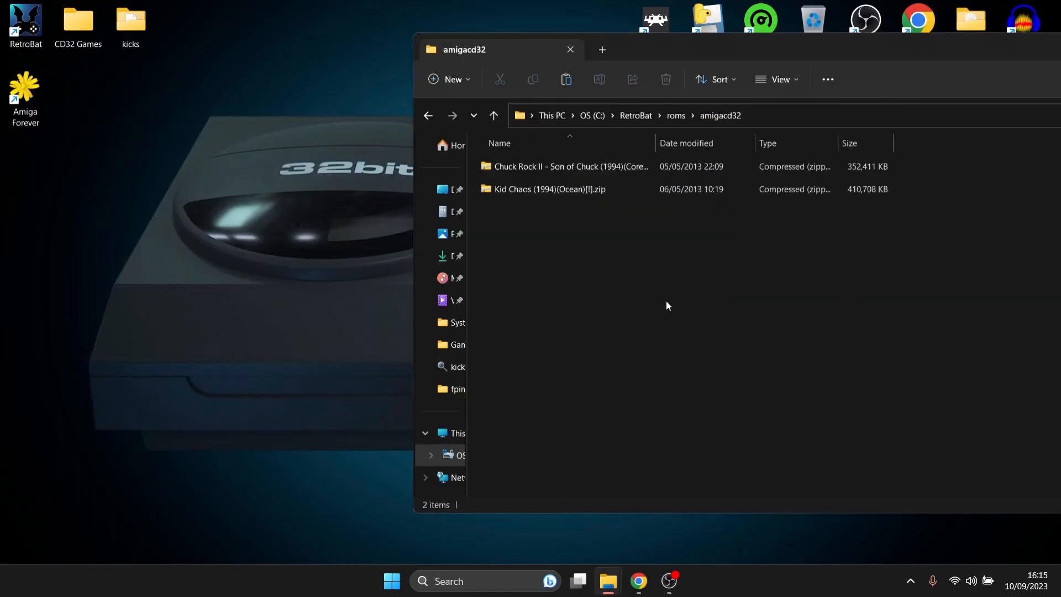
click(140, 193)
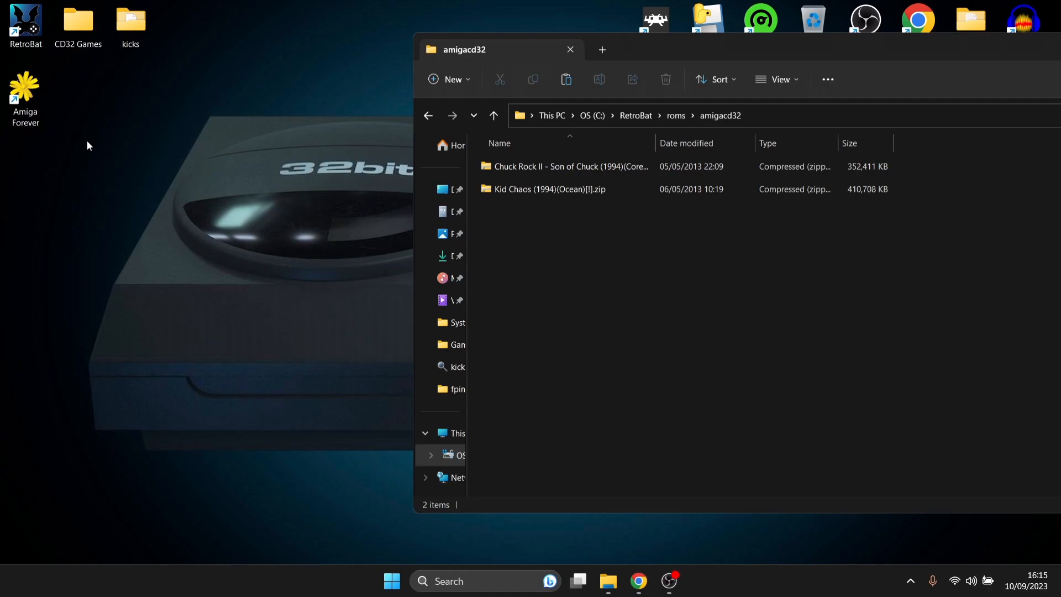
double_click(32, 35)
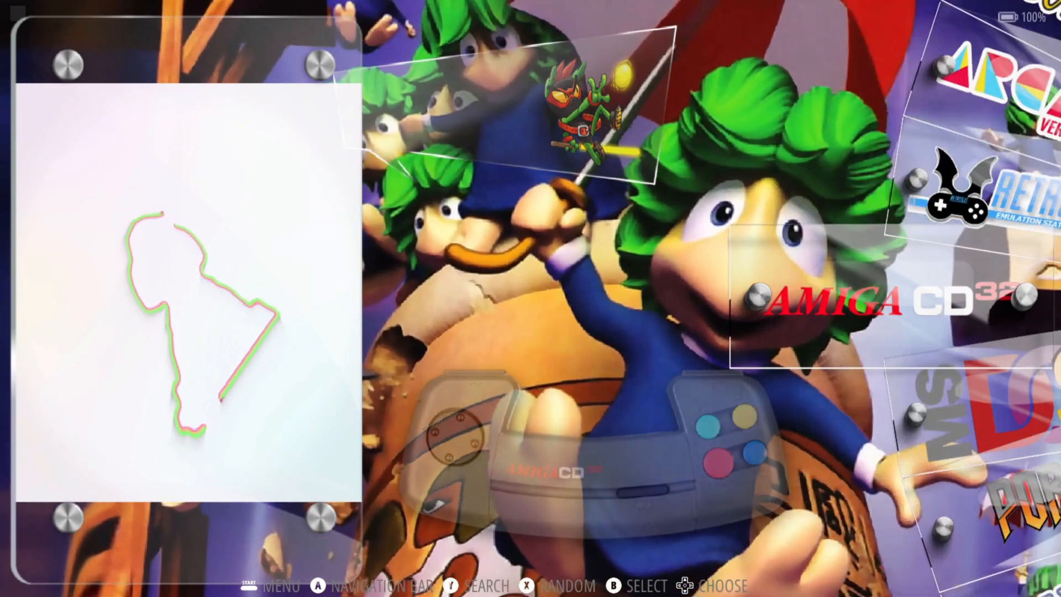
key(Return)
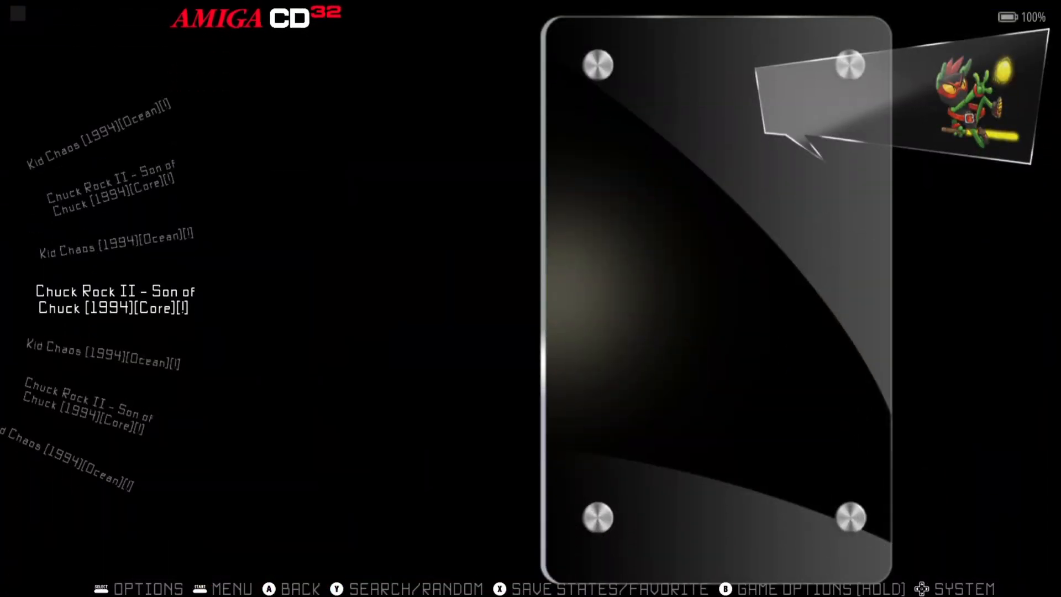
- Scrape artwork for the Amiga CD32 games, then return to the system carousel
key(Escape)
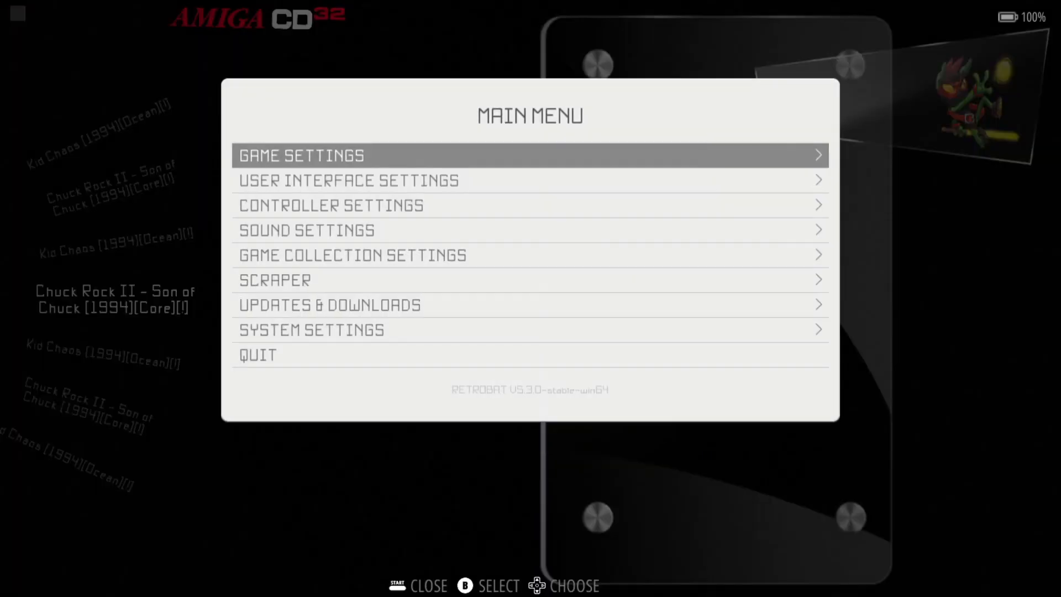
key(Down)
key(Down)
key(Down)
key(Down)
key(Down)
key(Return)
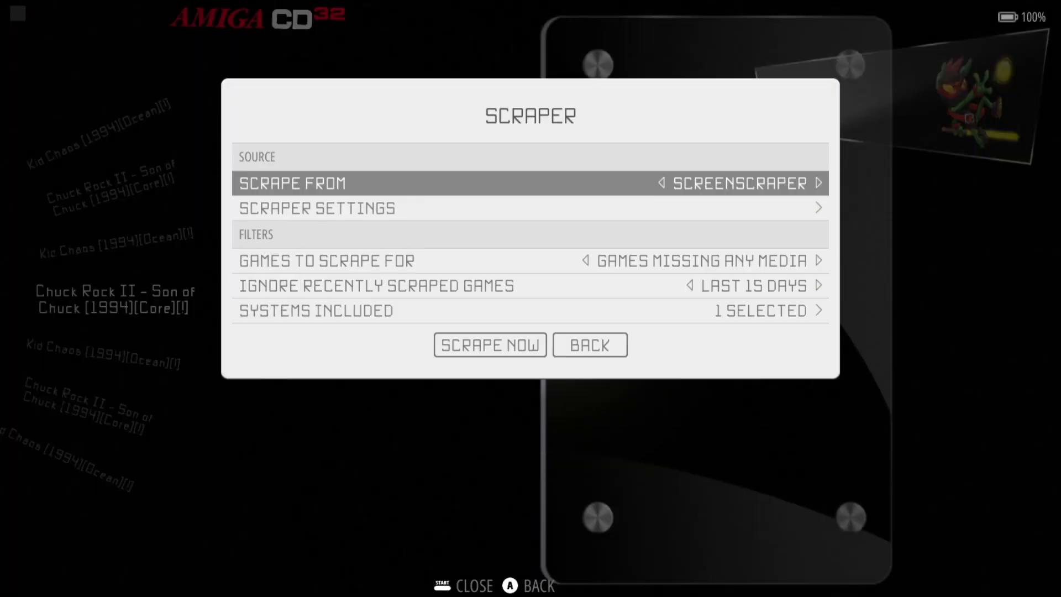
key(Up)
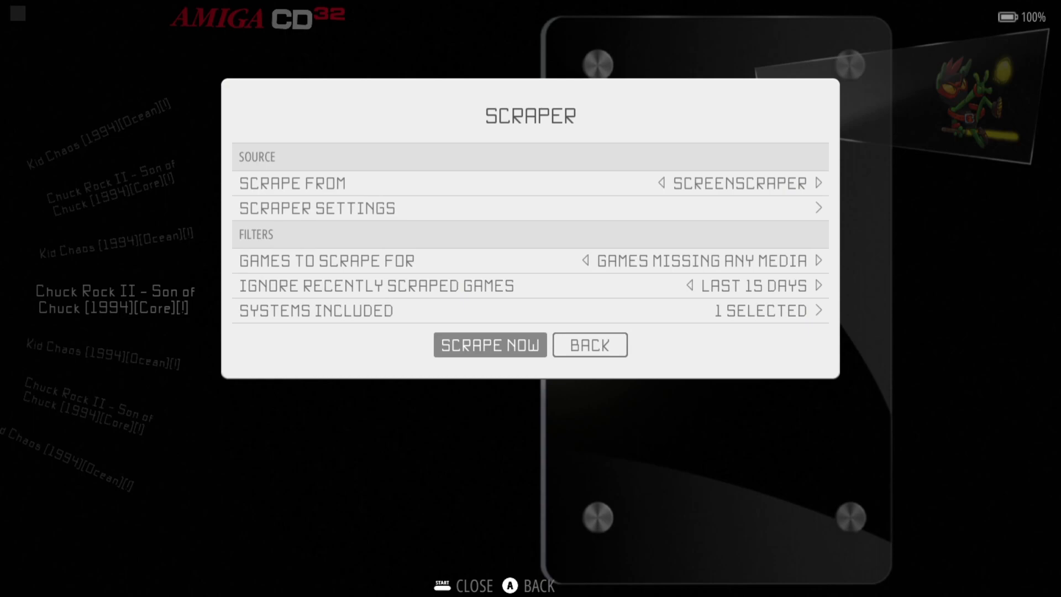
key(Return)
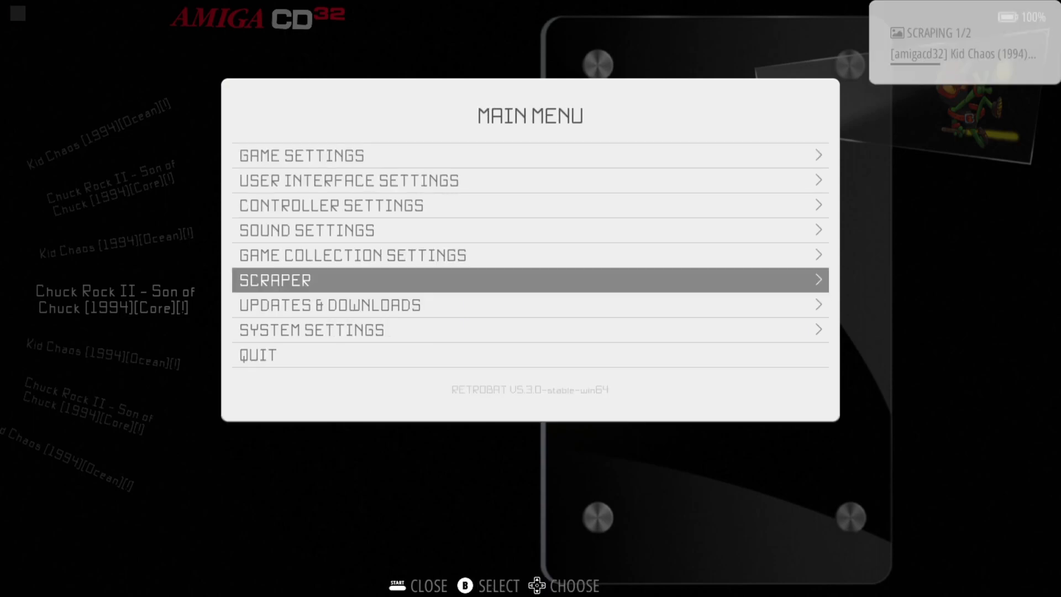
key(Escape)
key(BackSpace)
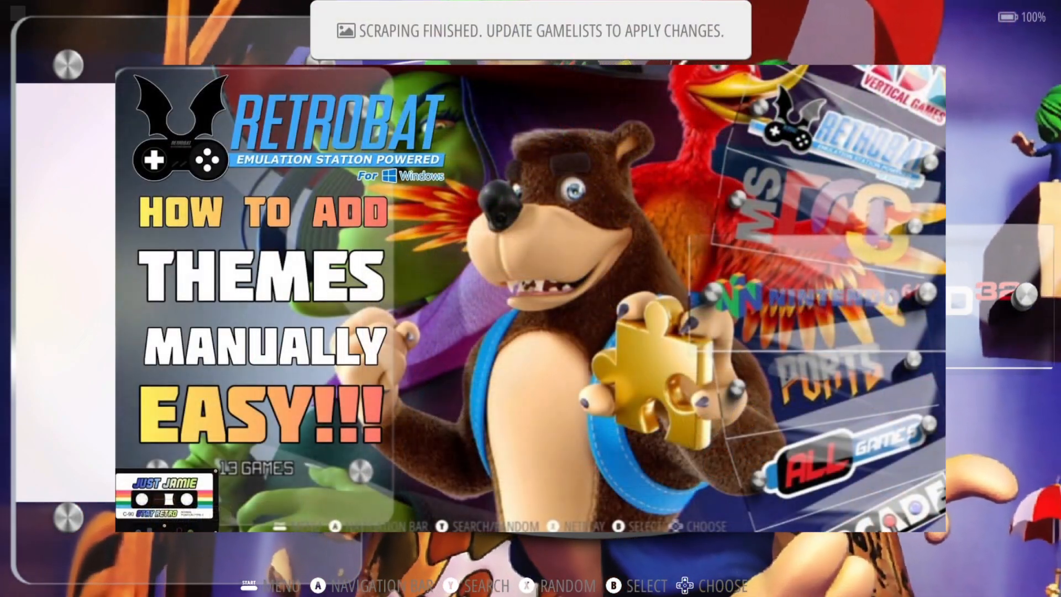
- Reopen the Amiga CD32 list, update the gamelists, and open View Options on Kid Chaos
key(Up)
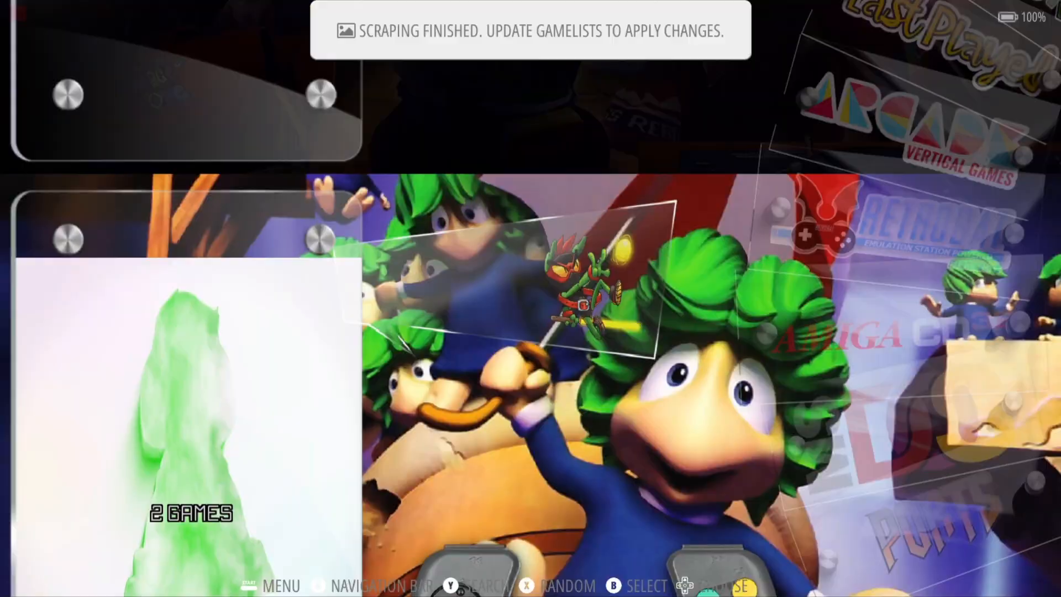
key(Down)
key(Return)
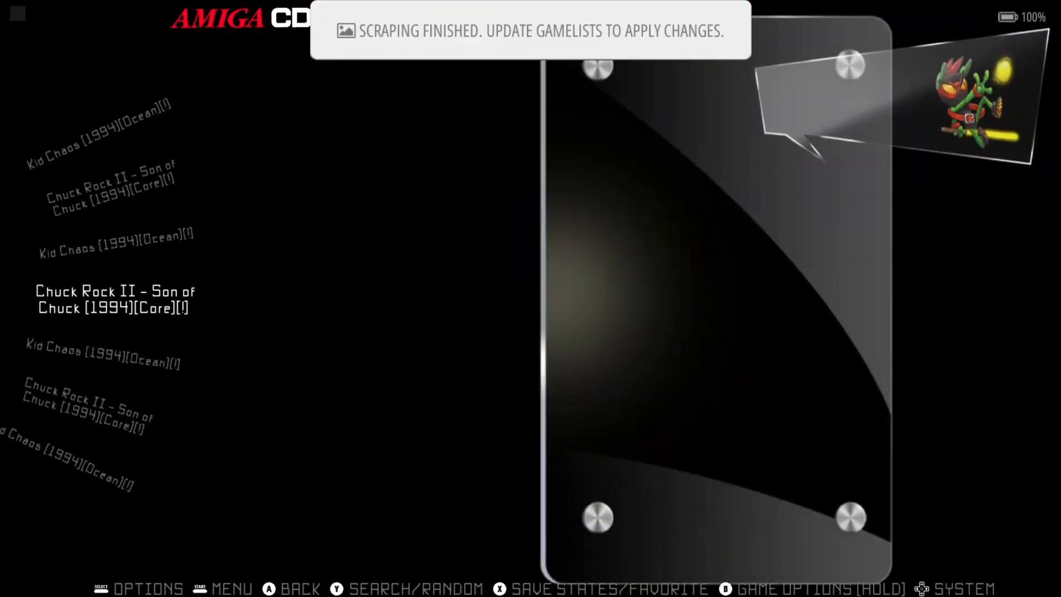
key(Escape)
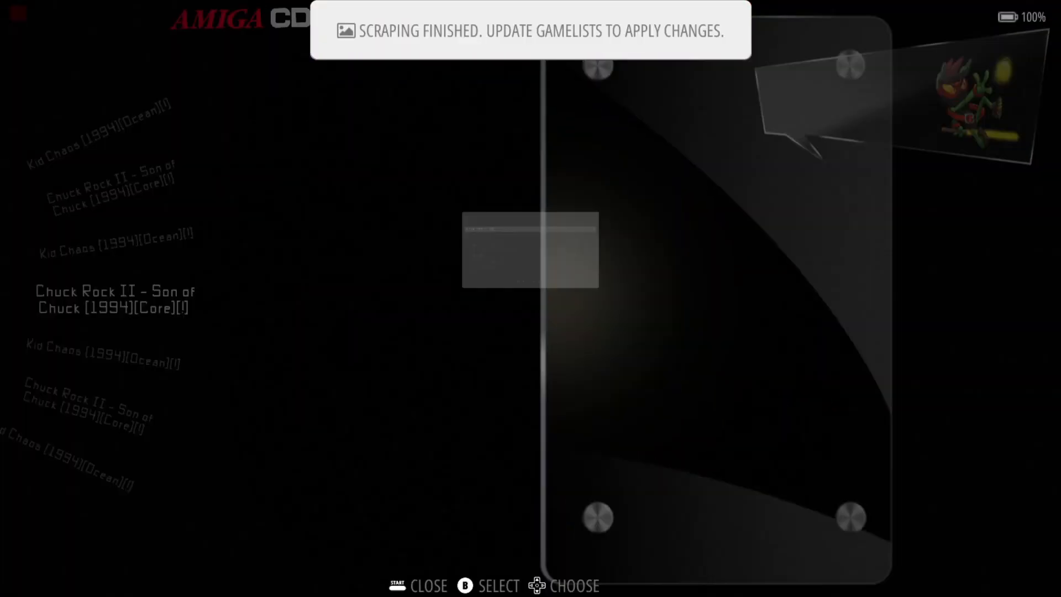
key(Return)
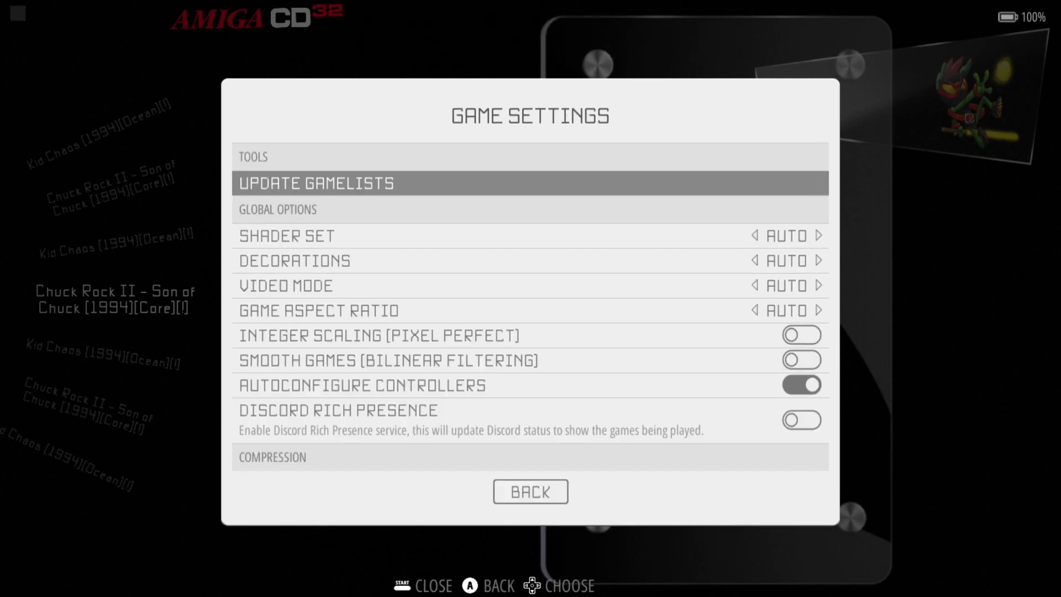
key(Return)
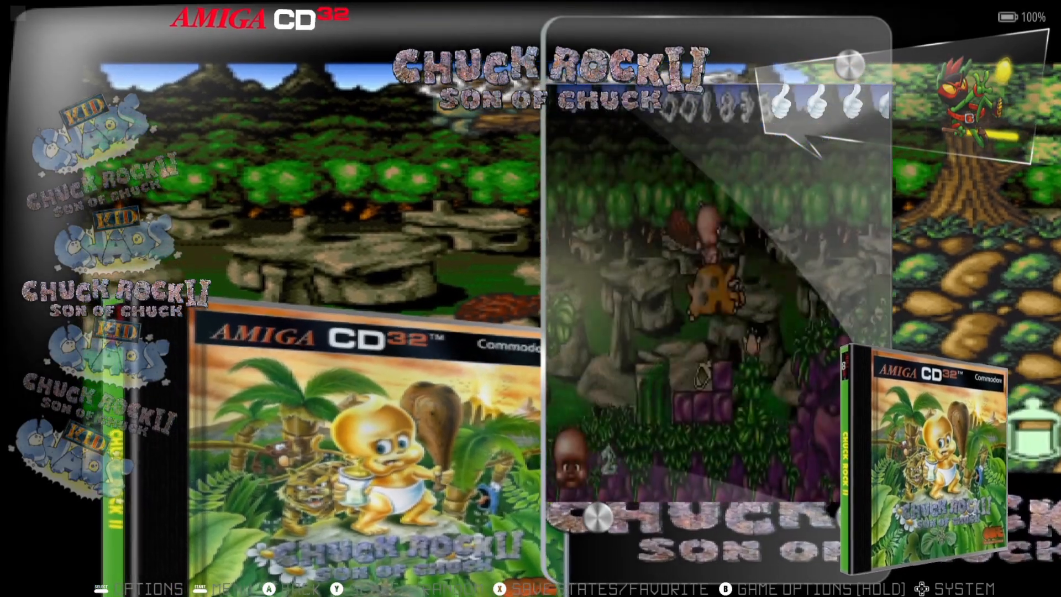
key(Down)
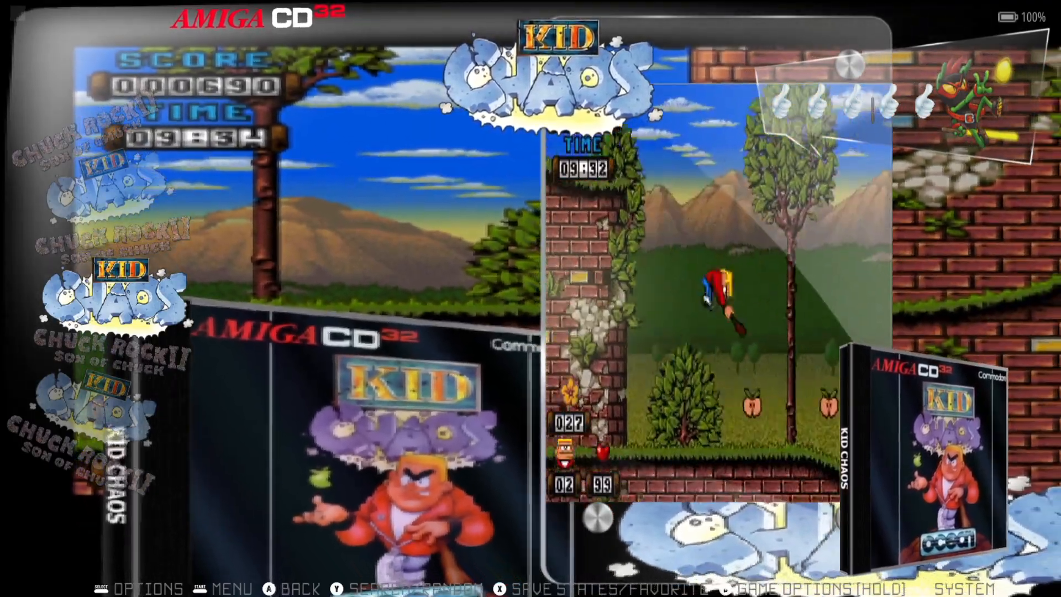
key(BackSpace)
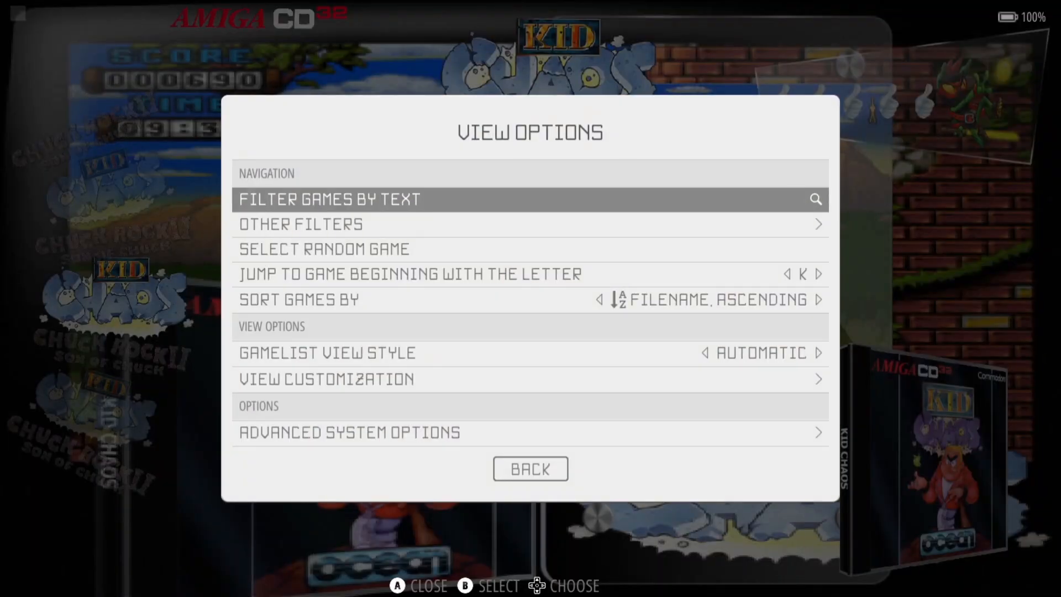
- Choose WINUAE: CD32 as the Amiga CD32 emulator, then back out to Chuck Rock II
key(Up)
key(Up)
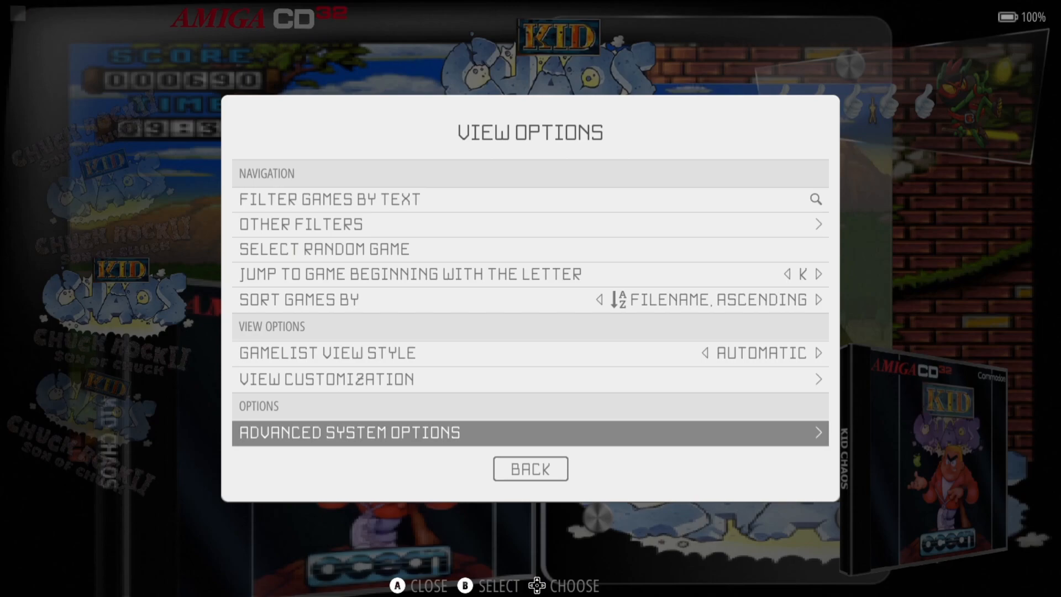
key(Return)
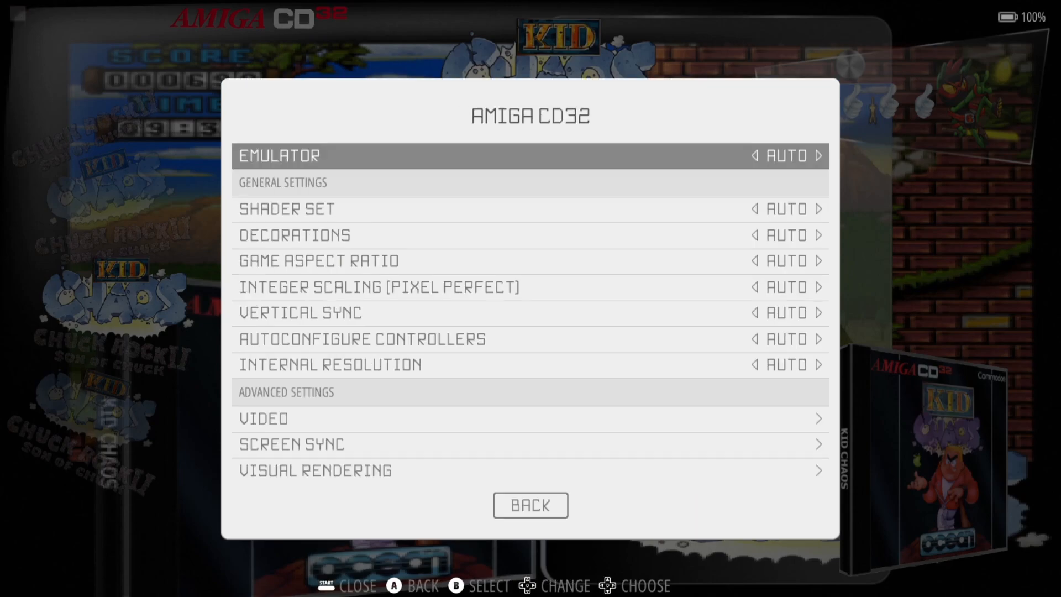
key(Return)
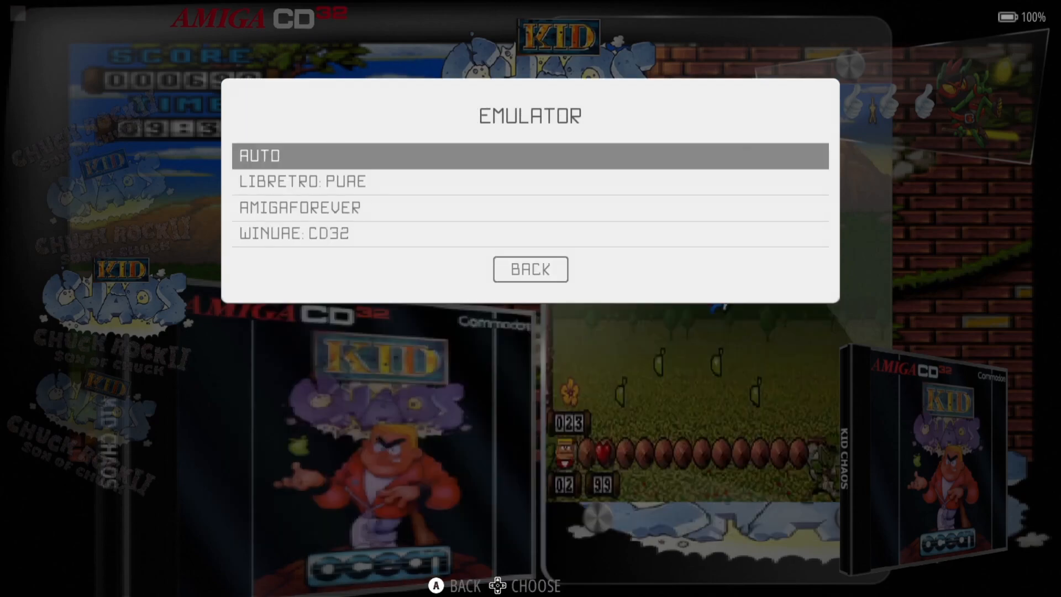
key(Down)
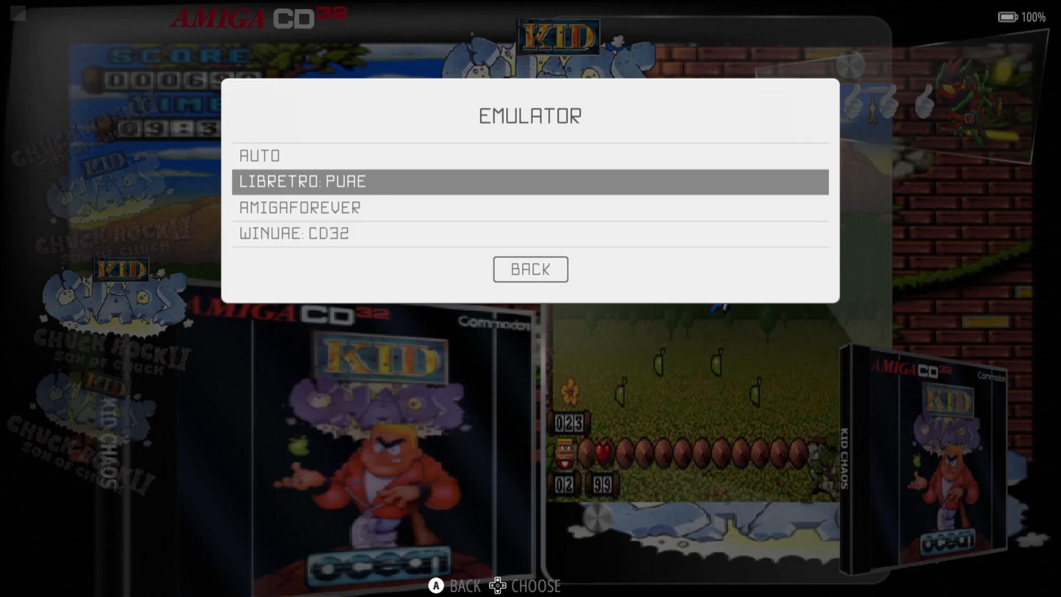
key(Down)
key(Down)
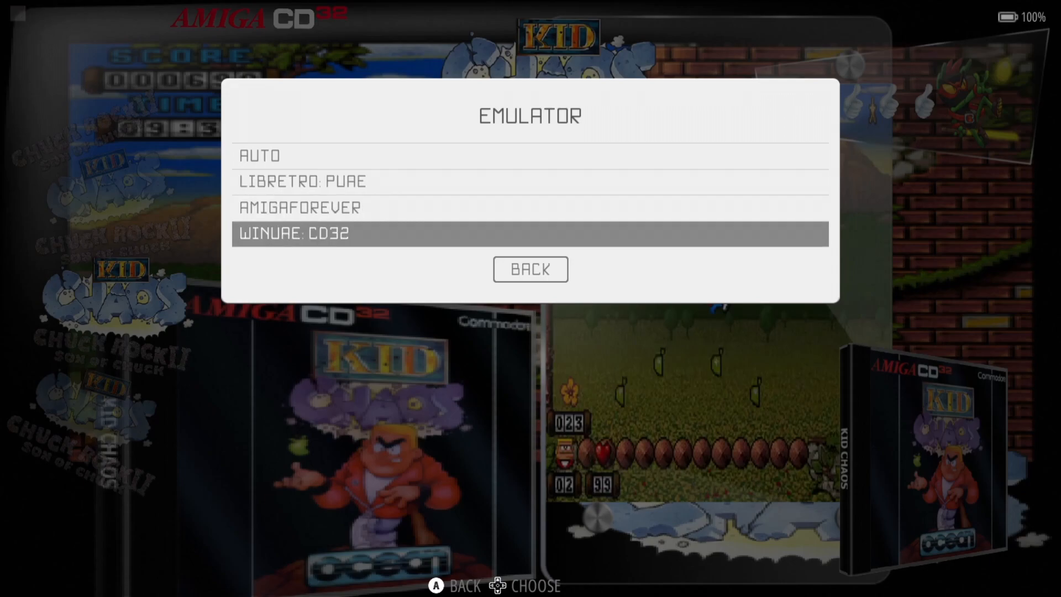
key(Up)
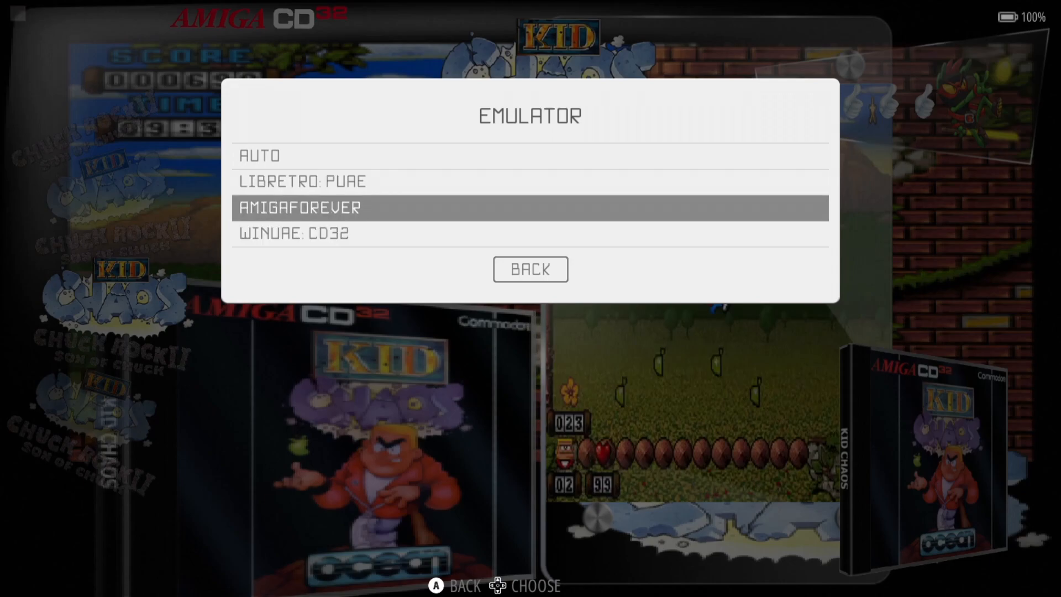
key(Down)
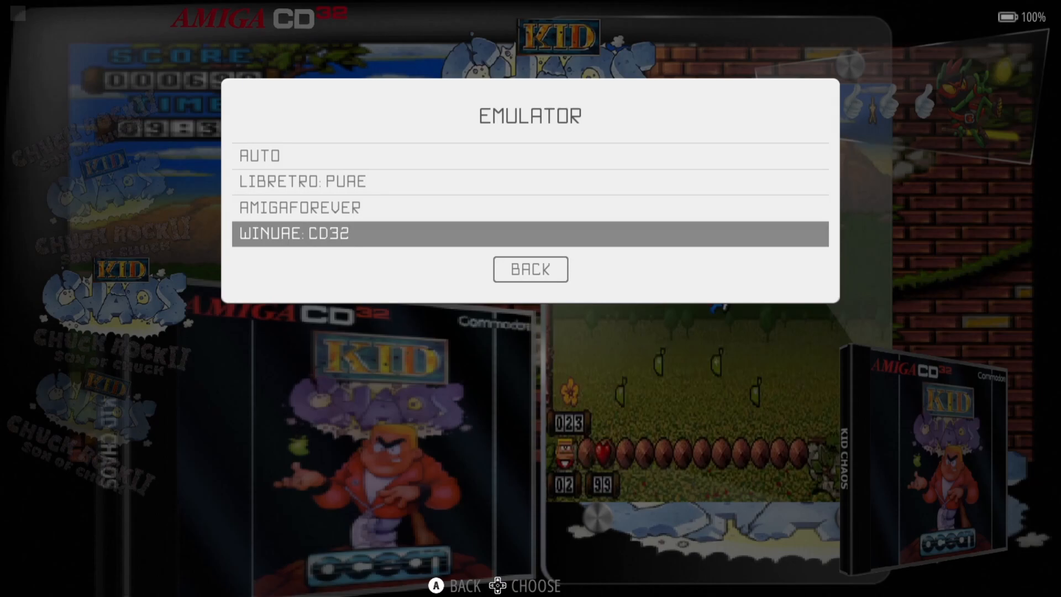
key(Return)
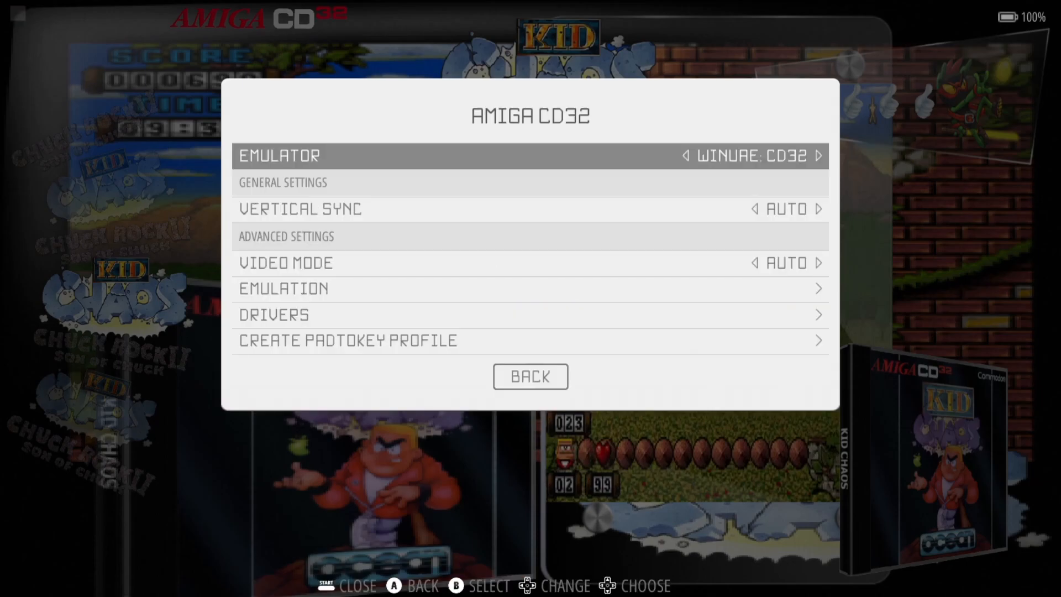
key(Escape)
key(Escape)
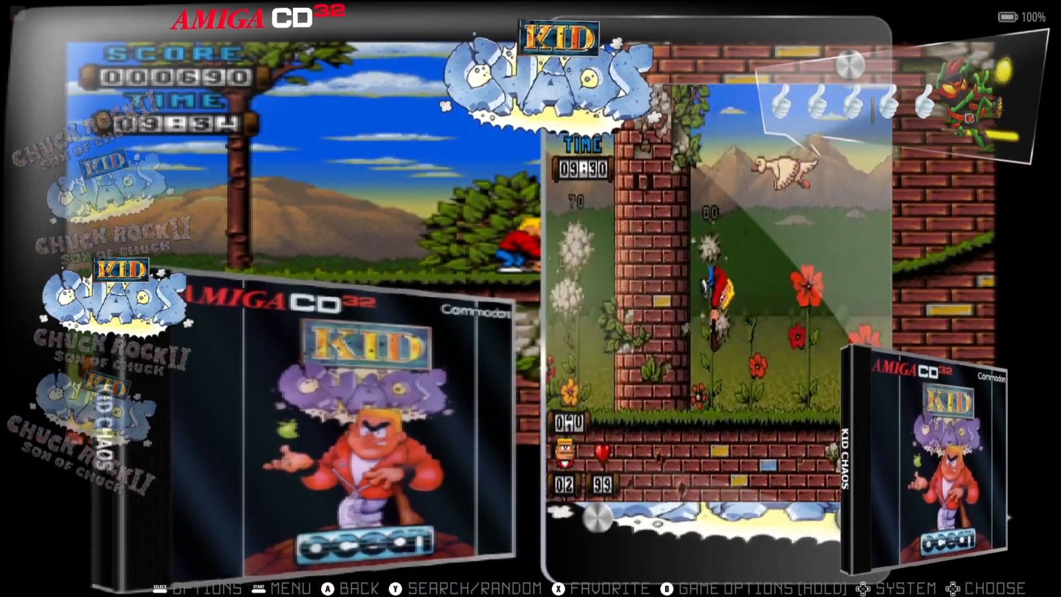
key(Up)
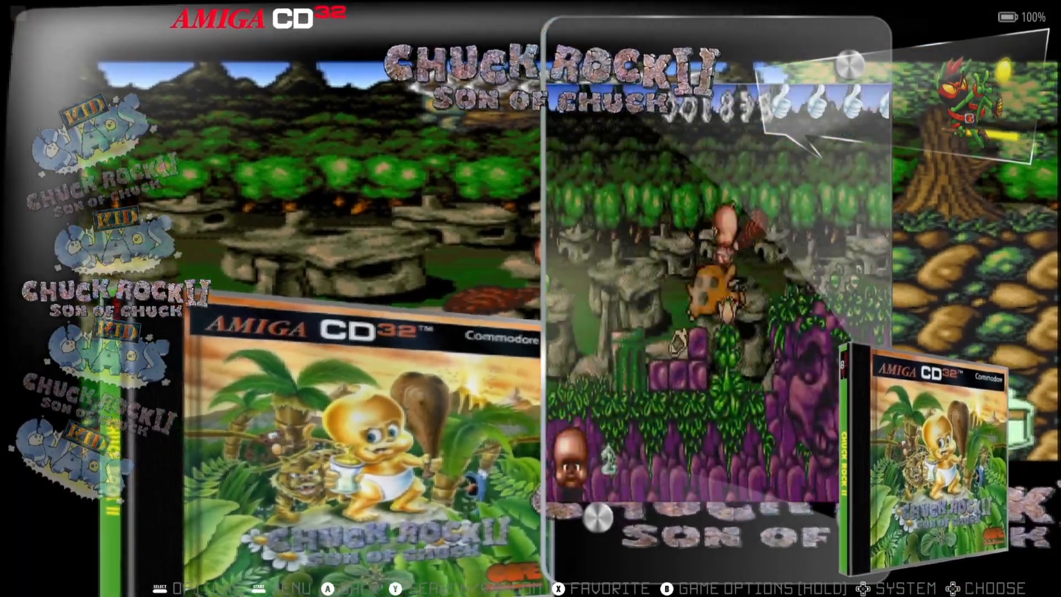
- Launch Chuck Rock II and accept installing the missing WinUAE emulator
key(Return)
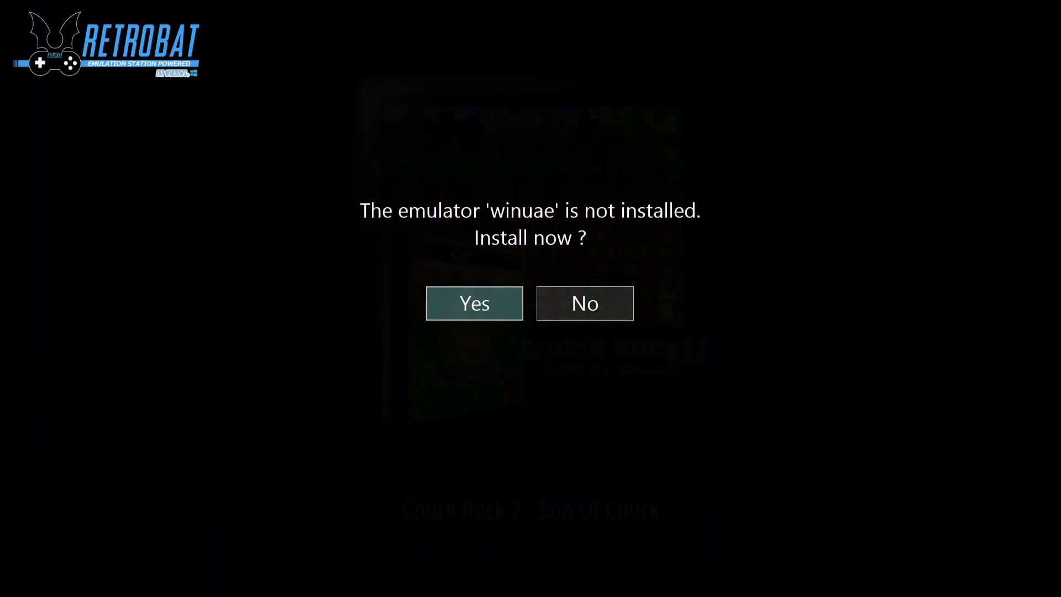
key(Right)
key(Left)
key(Right)
key(Left)
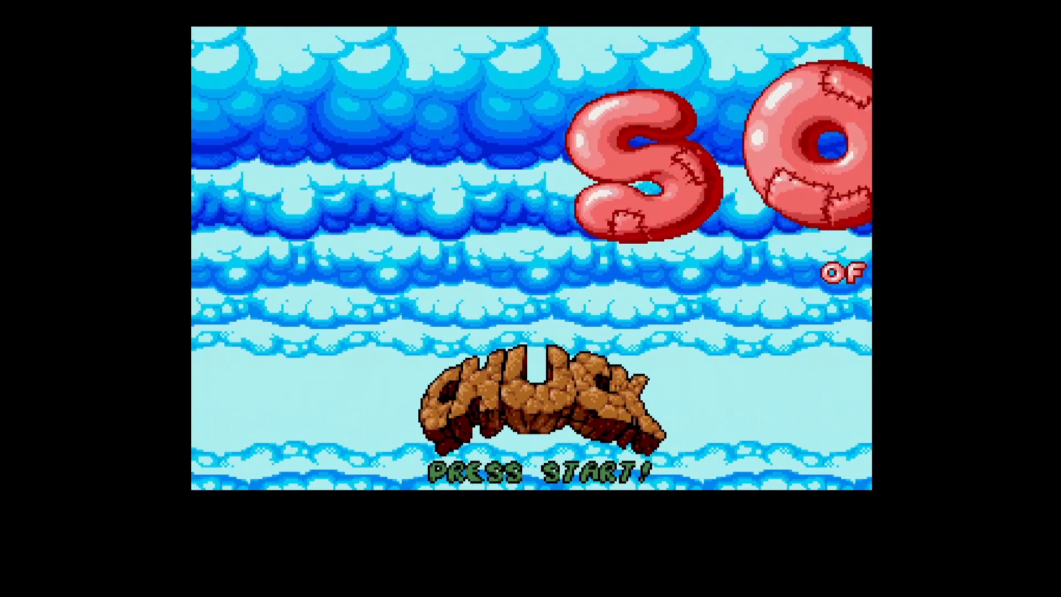
- Start Chuck Rock II, walk right clubbing a caveman to score 50, then quit to the game list
key(Return)
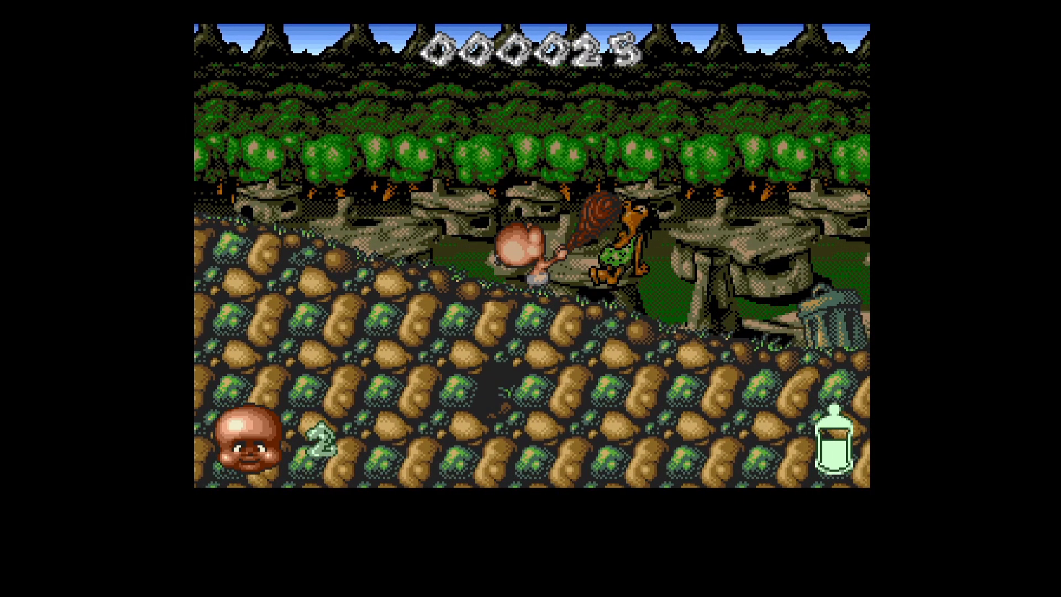
key(Up)
key(Right)
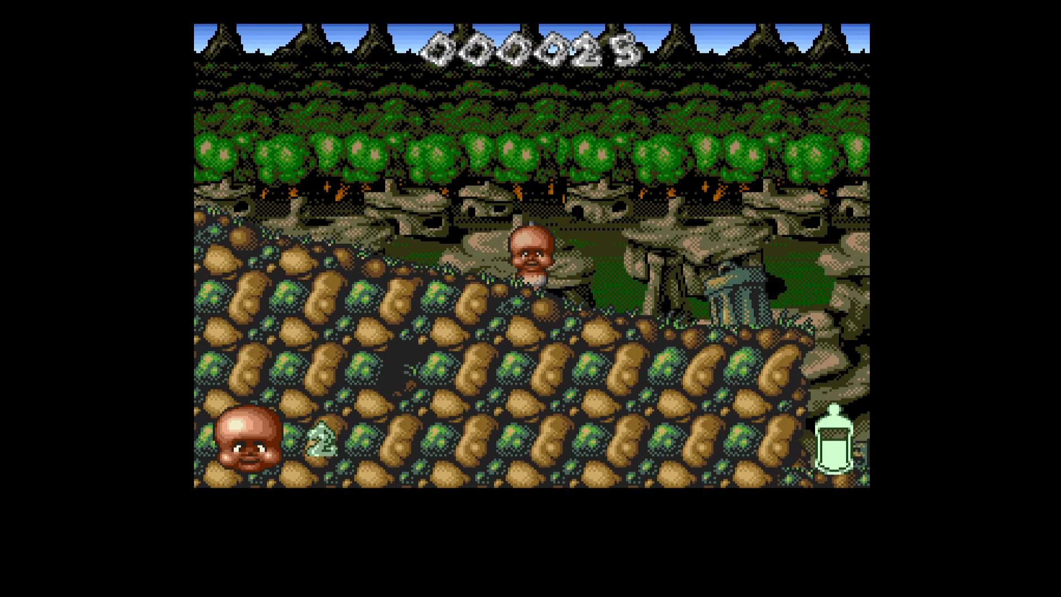
key(Right)
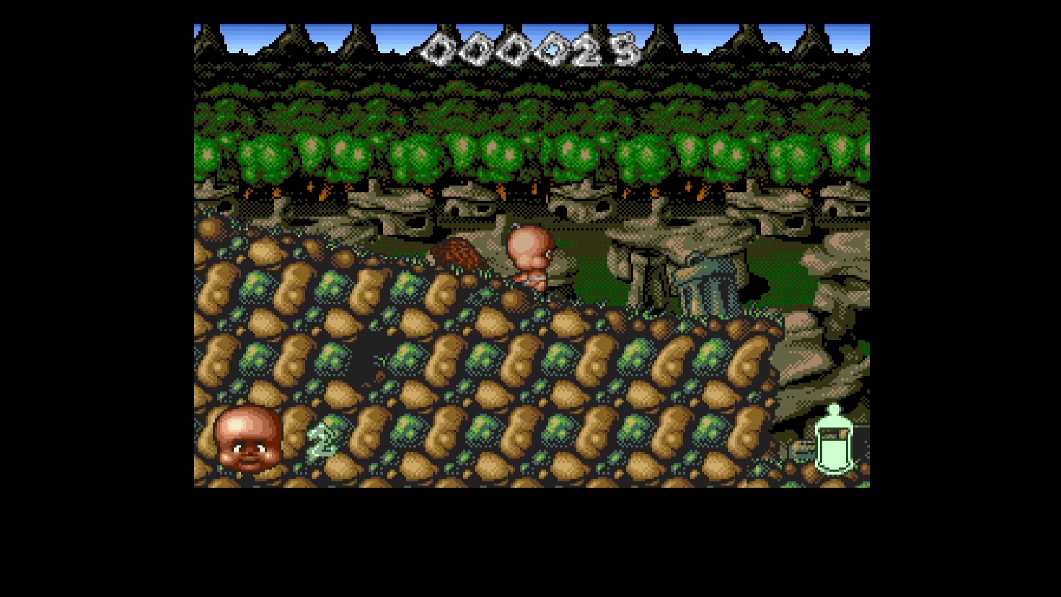
key(Right)
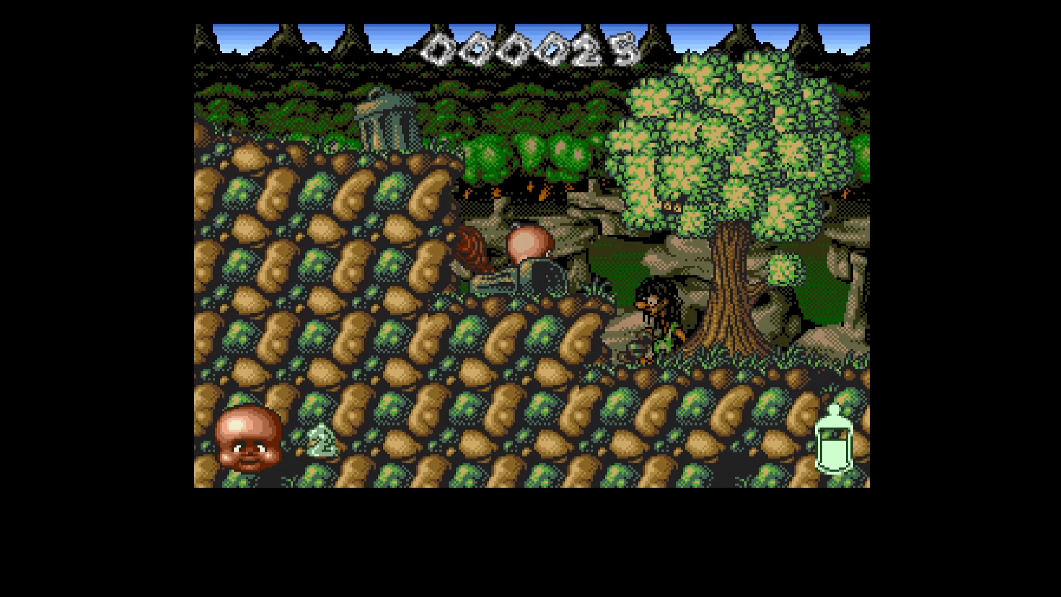
key(space)
key(Right)
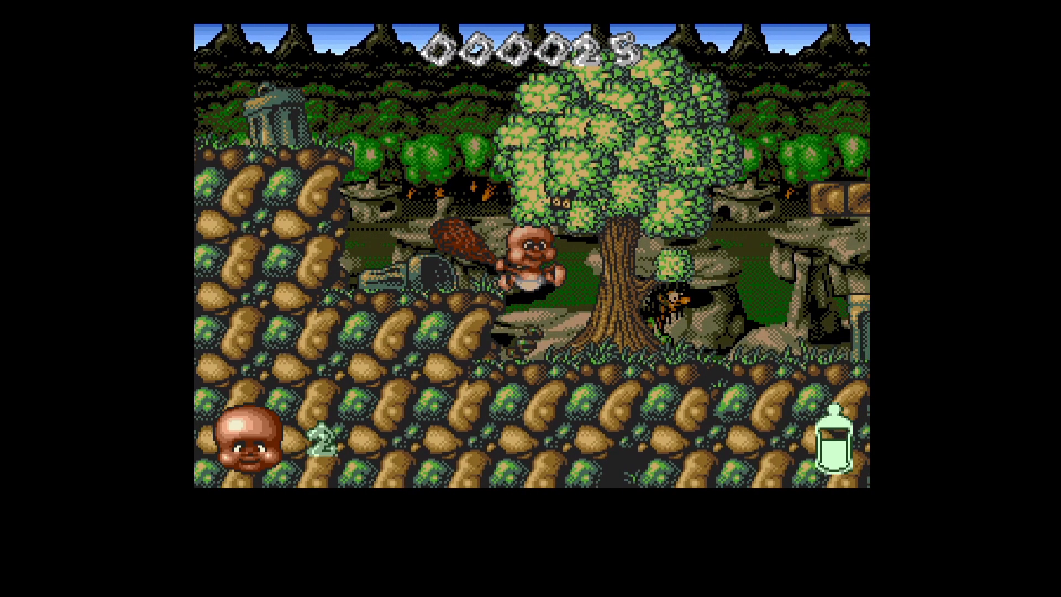
key(space)
key(Right)
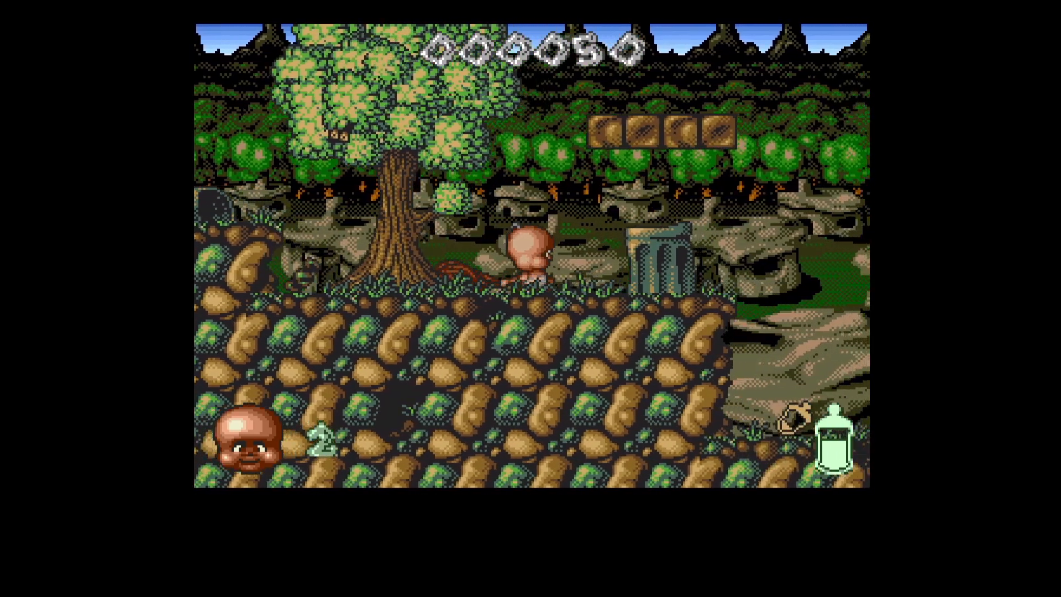
key(Escape)
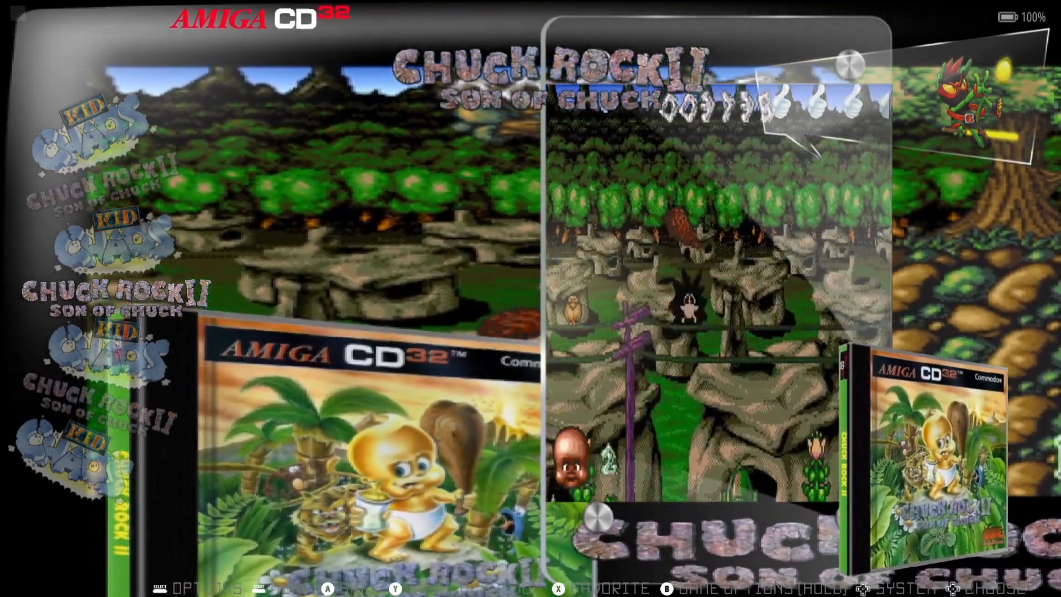
- Set the Amiga CD32 emulator back to AUTO, close the system settings, and select Kid Chaos
key(BackSpace)
key(Up)
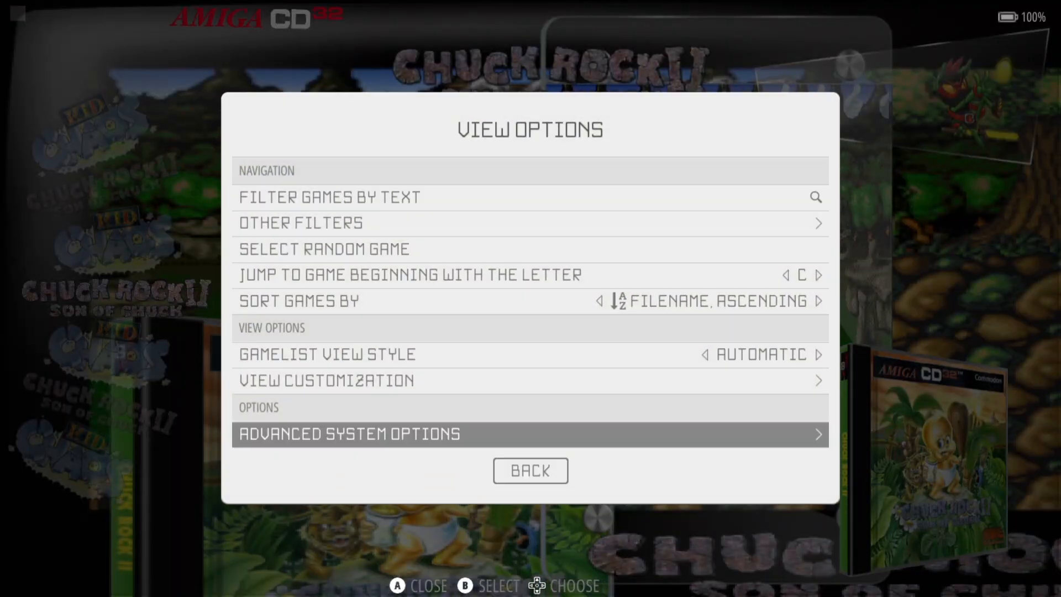
key(Return)
key(Return)
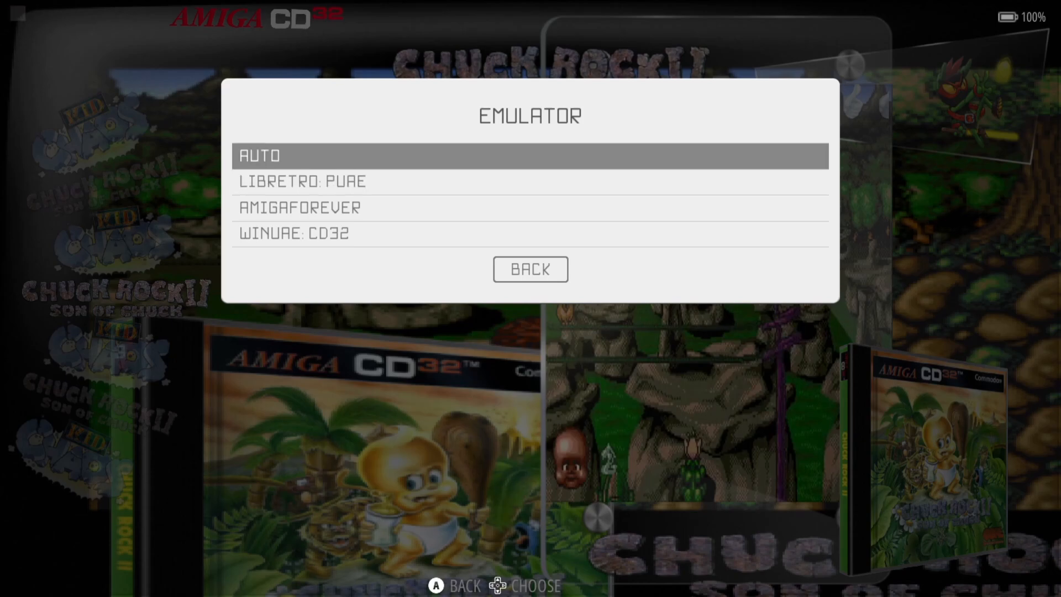
key(Return)
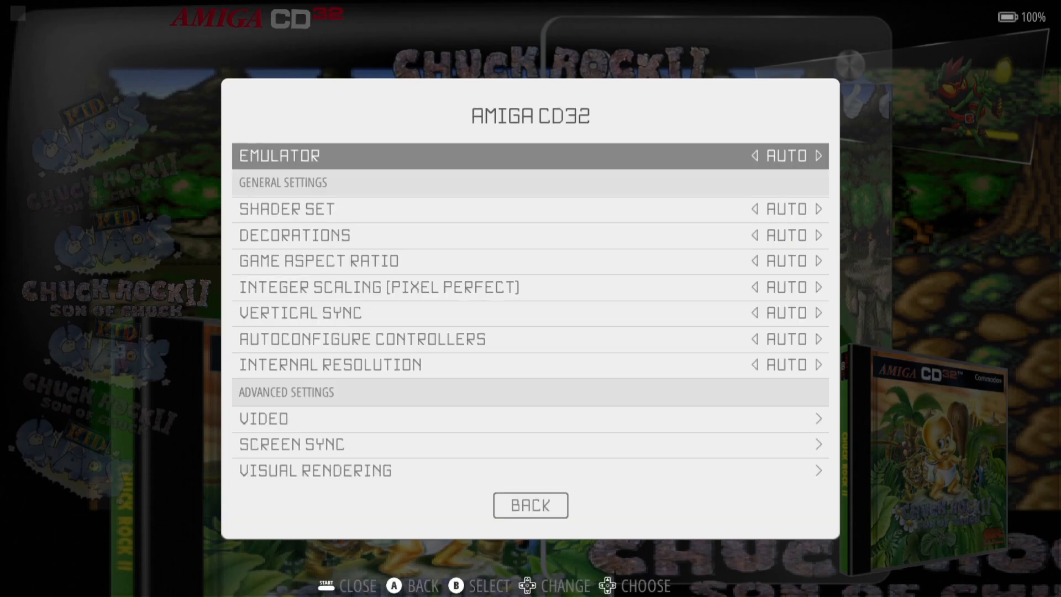
key(Down)
key(Down)
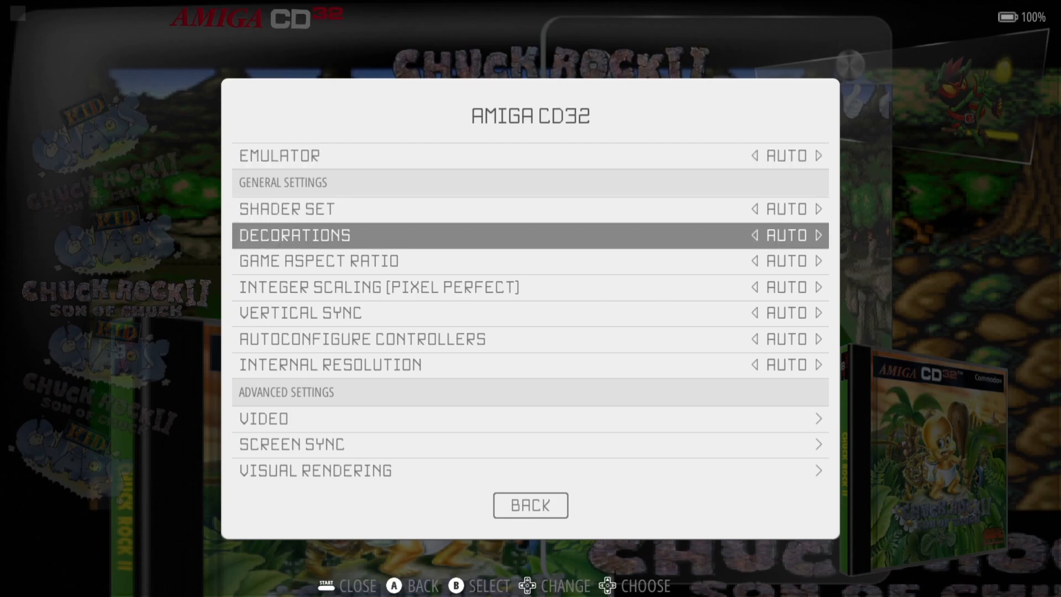
key(Down)
key(Down)
key(Down)
key(Down)
key(Down)
key(Down)
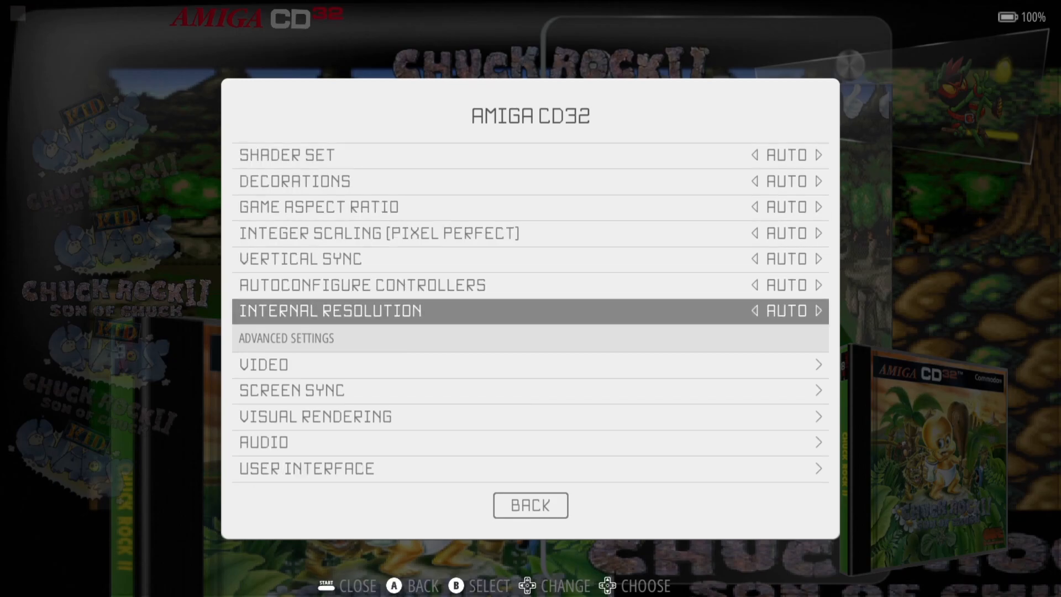
key(Escape)
key(Escape)
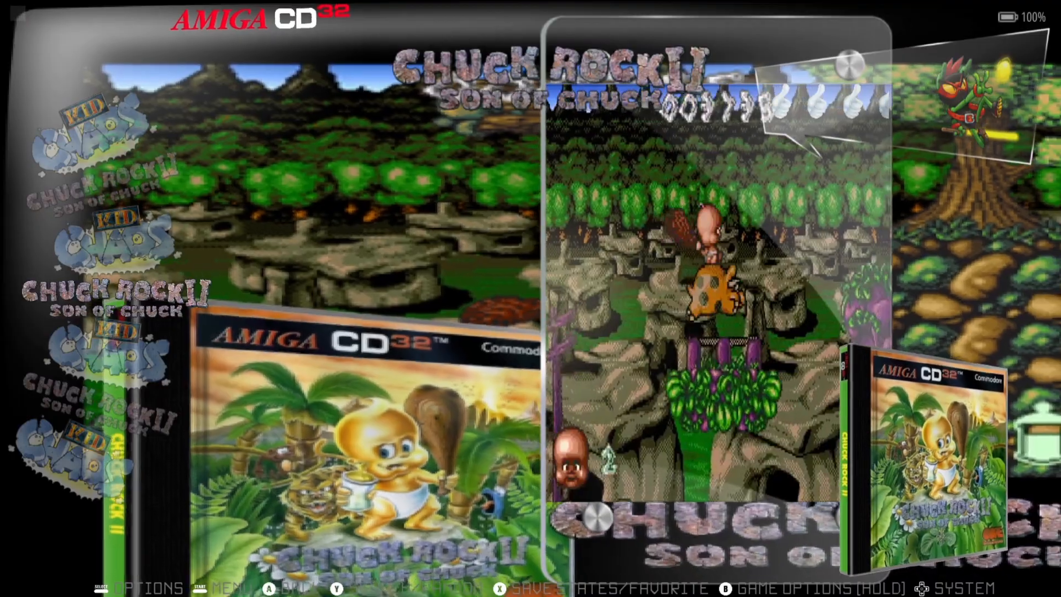
key(Down)
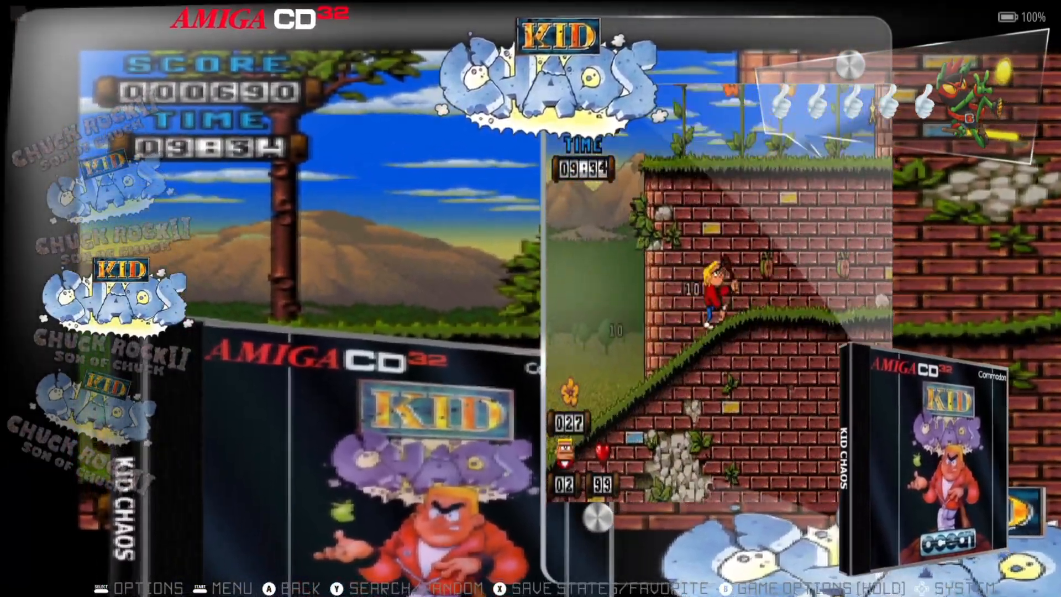
- Launch the selected Kid Chaos and let it run past the Magnetic Fields intro
key(Return)
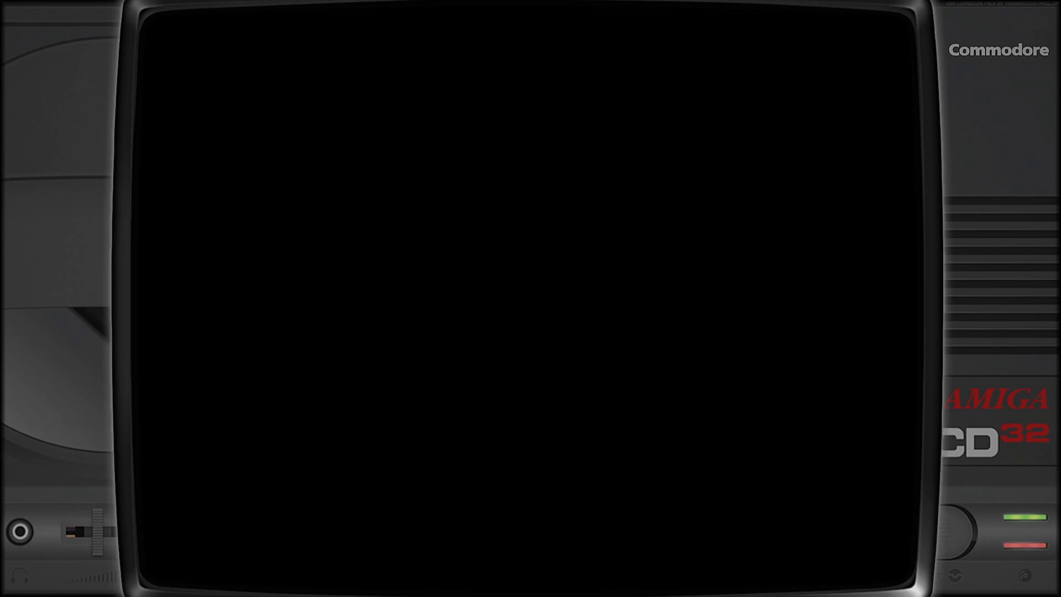
- Begin a new Kid Chaos game, jump through the opening level, then exit to RetroBat
key(Return)
key(Return)
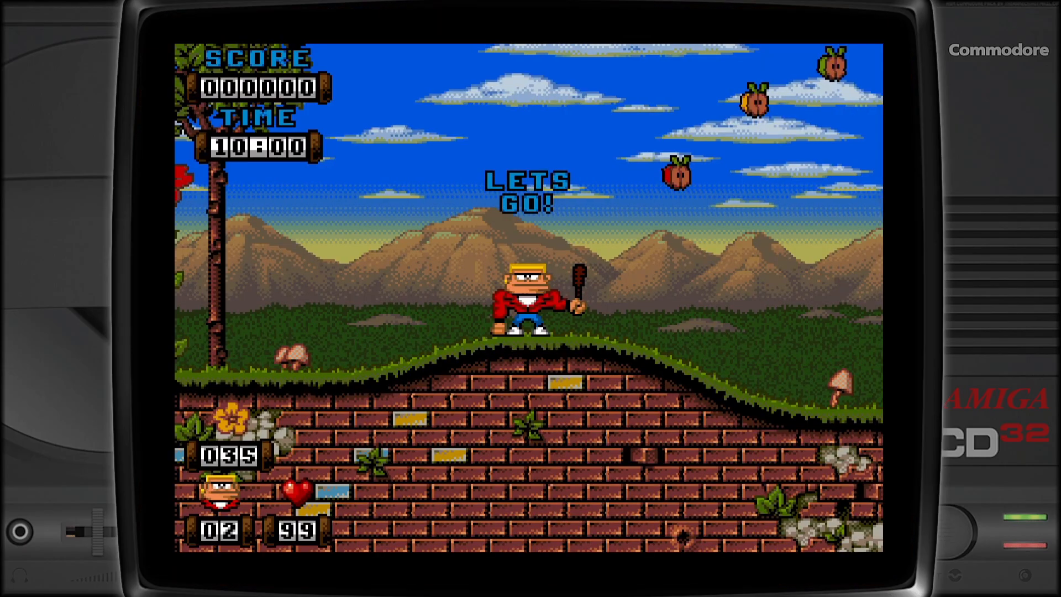
key(Up)
key(Right)
key(Right)
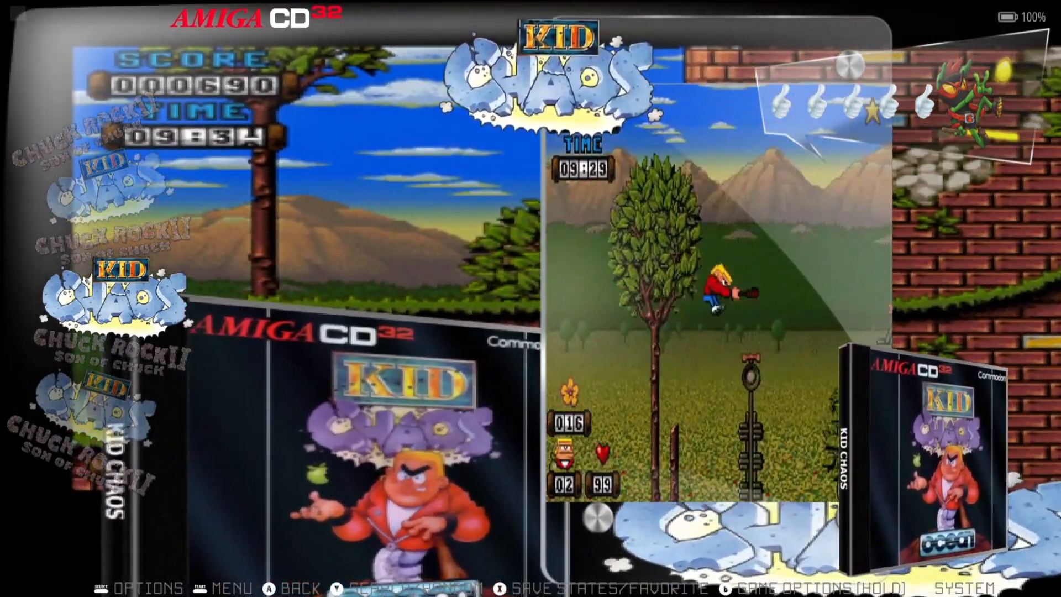
key(F1)
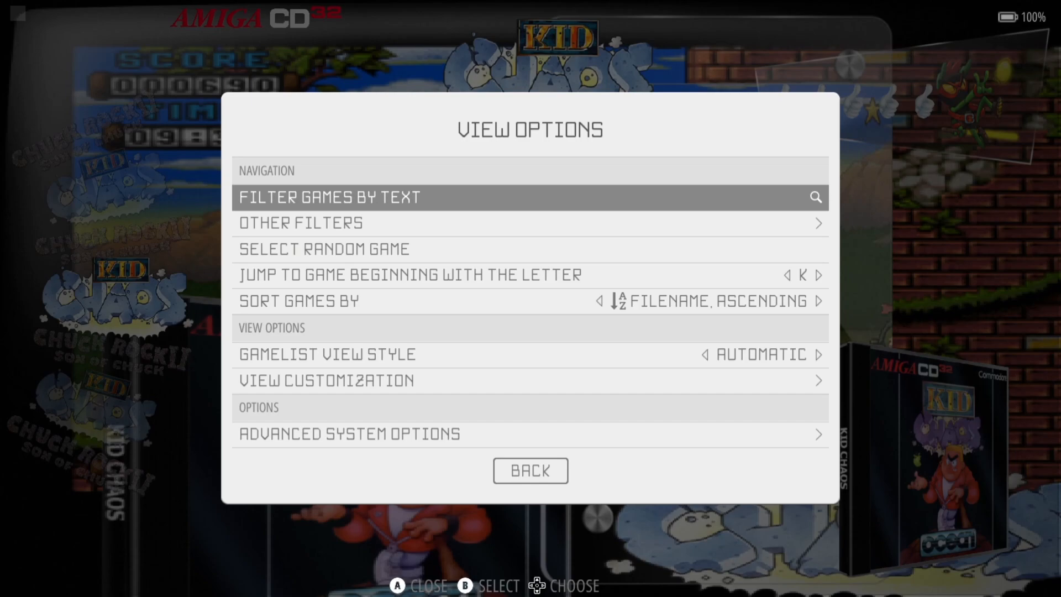
- Set the Amiga CD32 shader set to ENHANCED under Advanced System Options
key(Up)
key(Up)
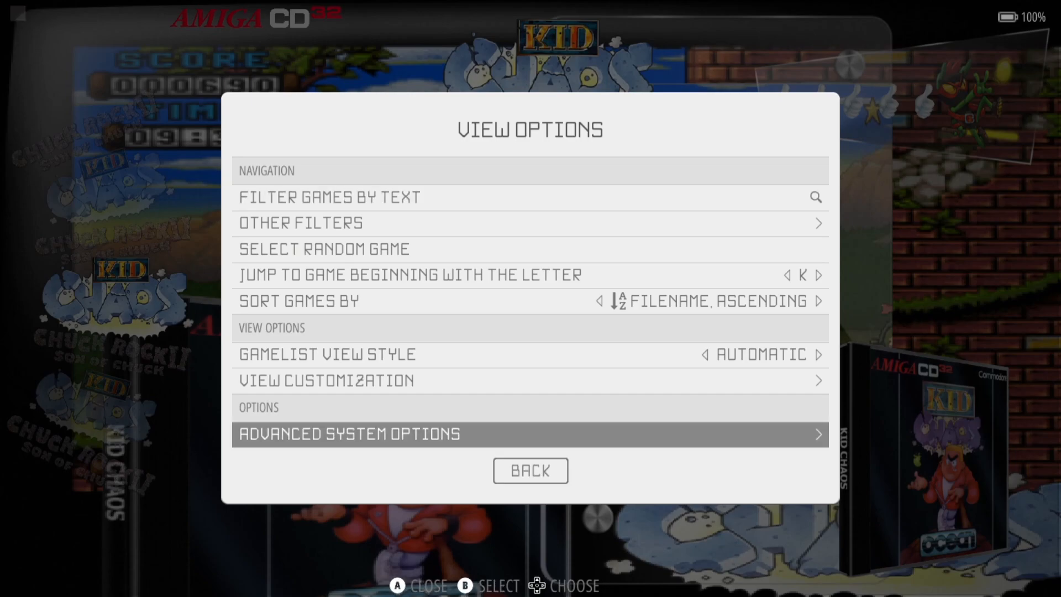
key(Return)
key(Down)
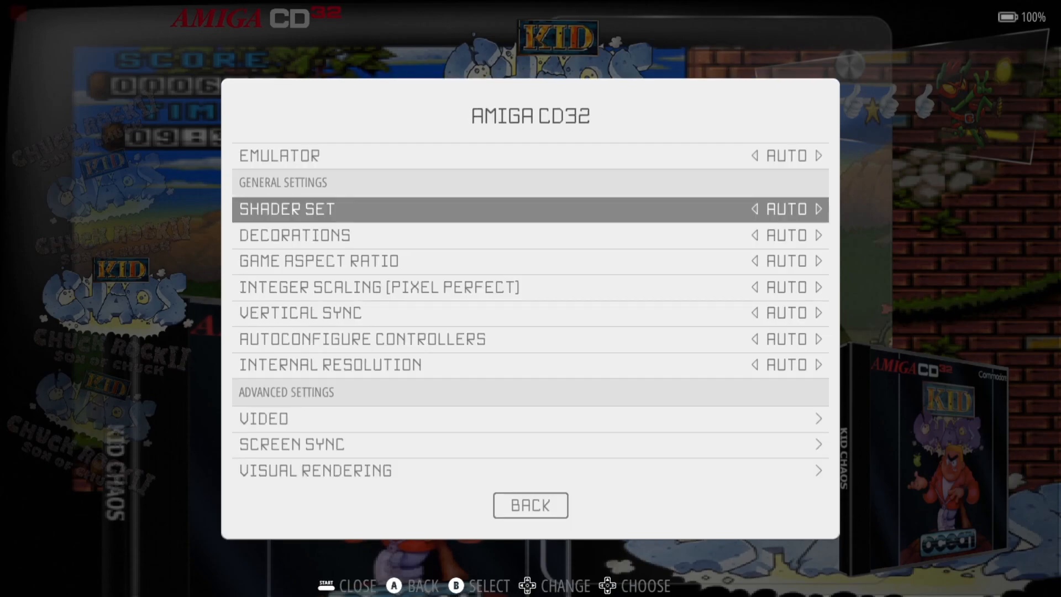
key(Return)
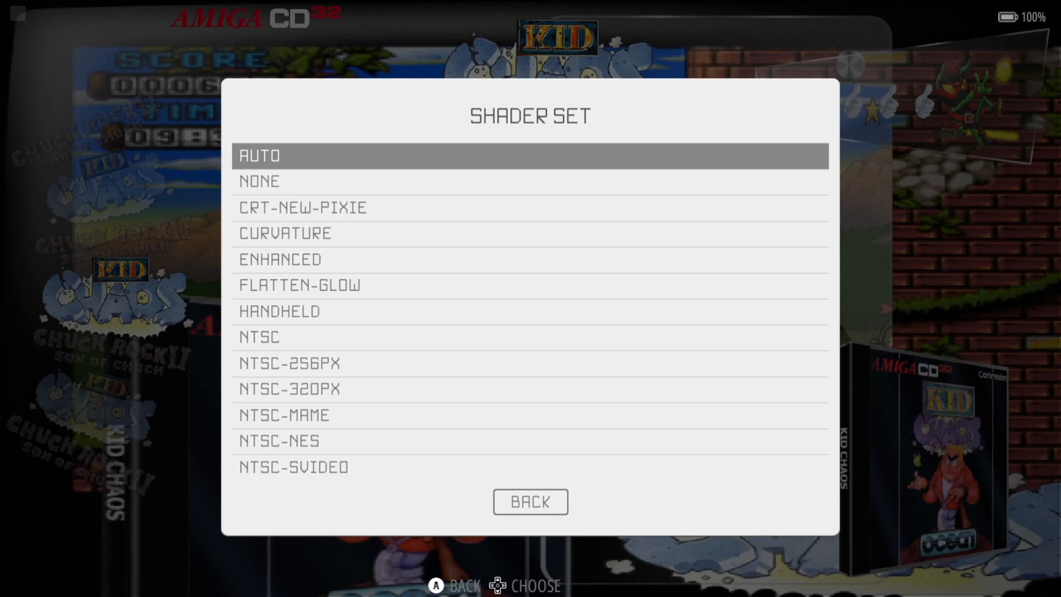
key(Down)
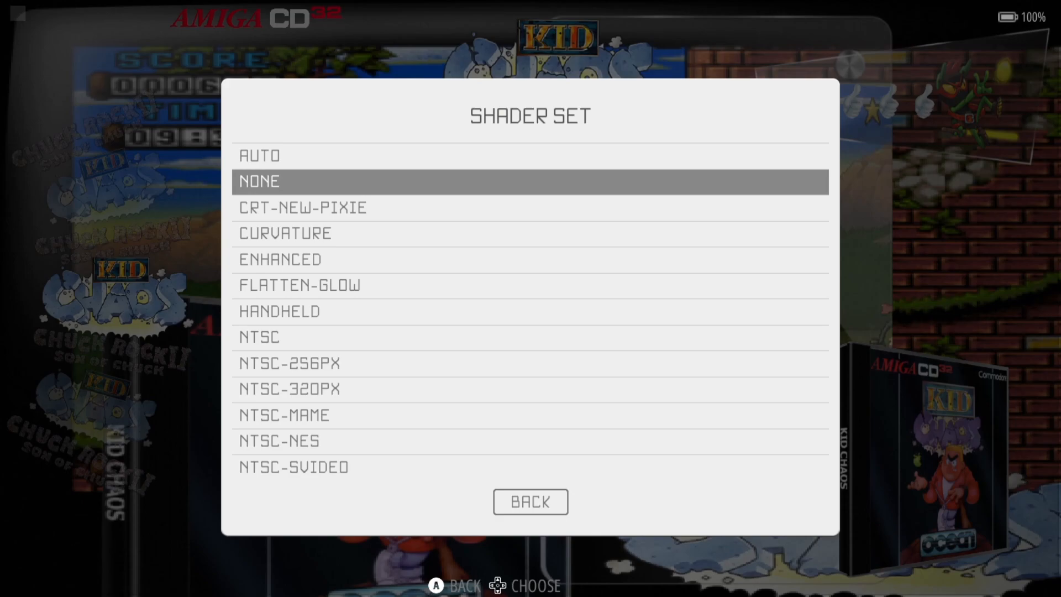
key(Down)
key(Down)
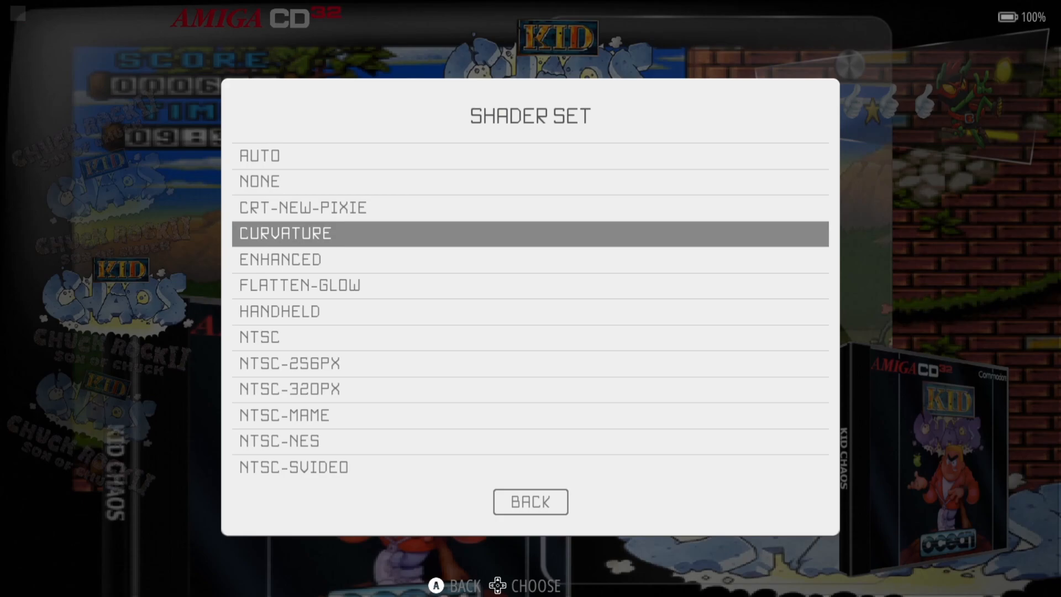
key(Down)
key(Down)
key(Down)
key(Down)
key(Down)
key(Down)
key(Down)
key(Down)
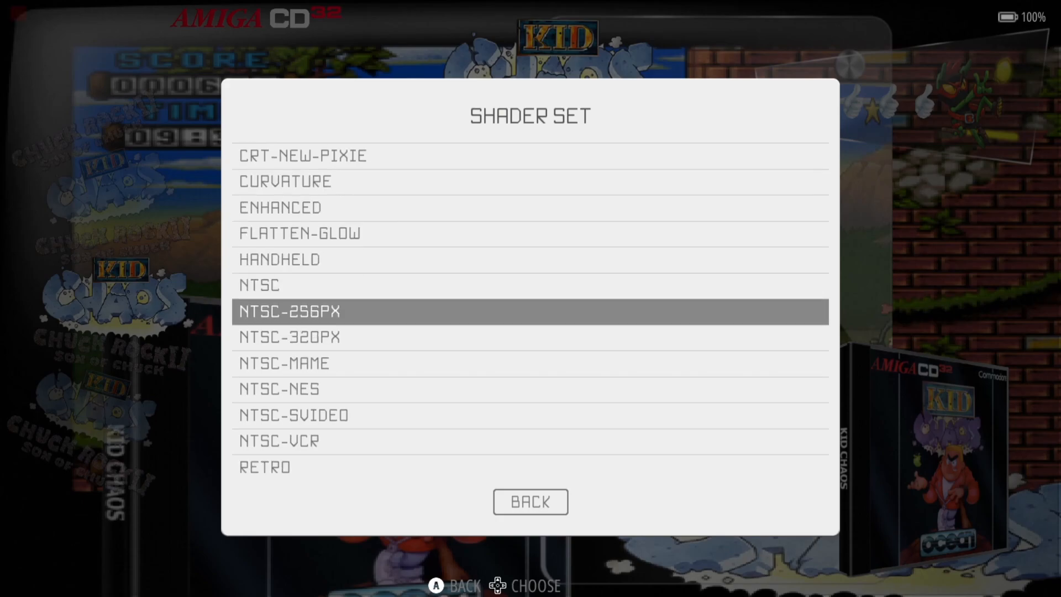
key(Down)
key(Down)
key(Down)
key(Down)
key(Down)
key(Down)
key(Down)
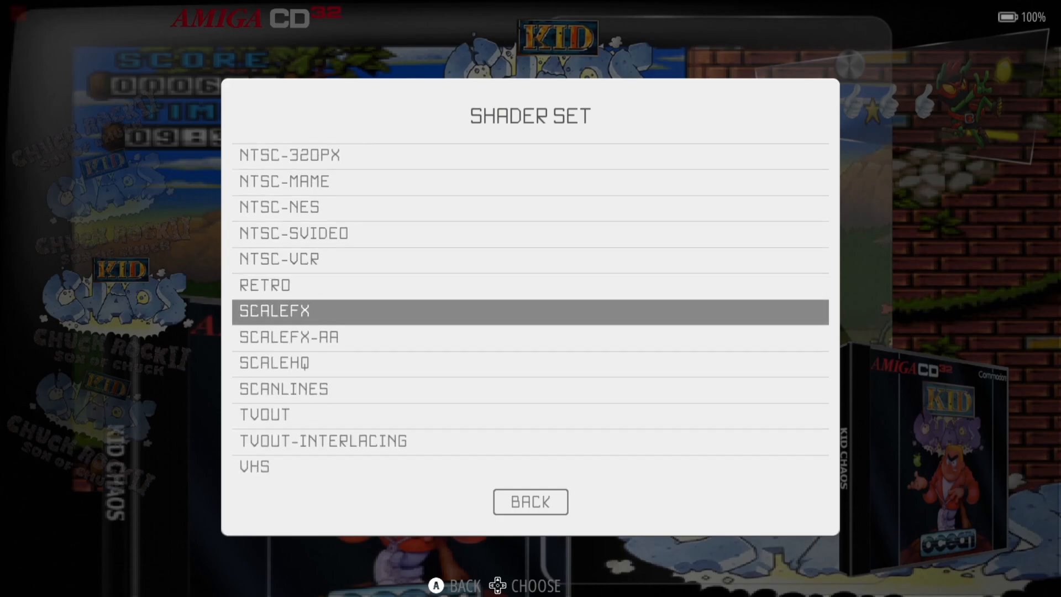
key(Up)
key(Up)
key(Up)
key(Up)
key(Up)
key(Up)
key(Up)
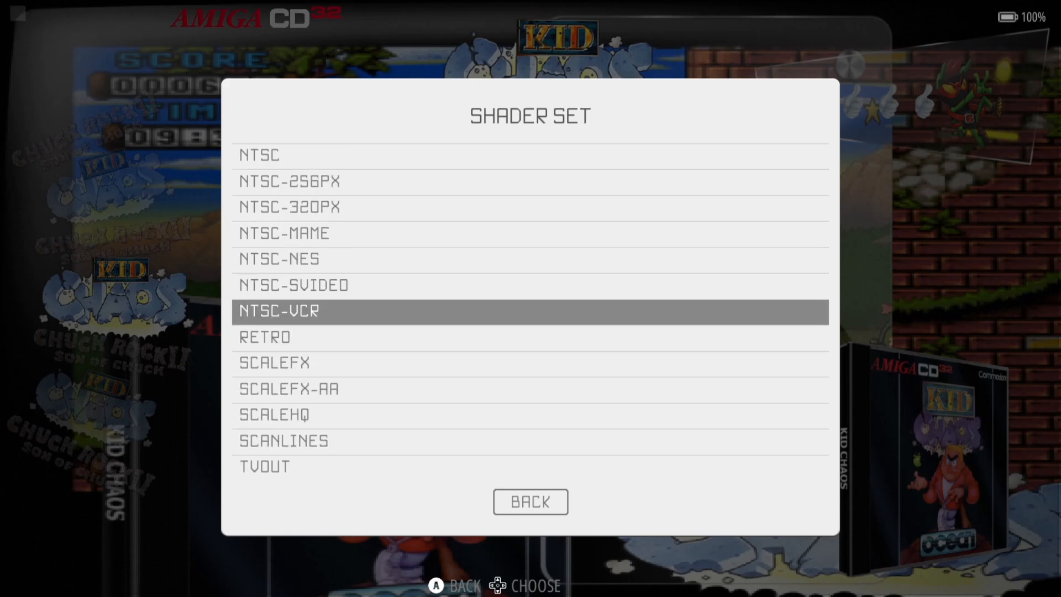
key(Up)
key(Up)
key(Up)
key(Up)
key(Up)
key(Up)
key(Up)
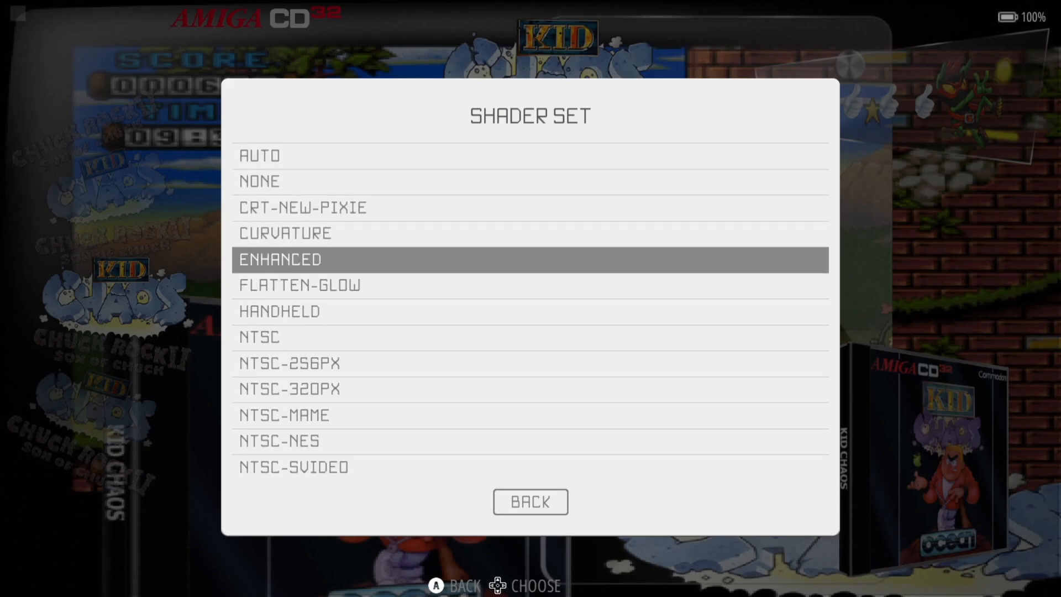
key(Return)
- Open the Decorations list and jump to its end
key(Down)
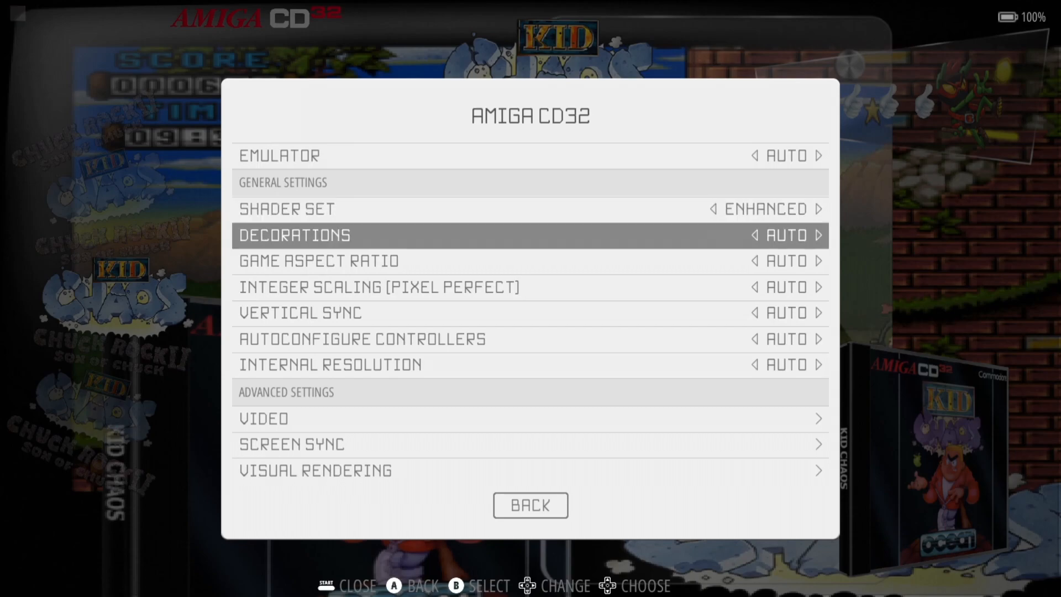
key(Return)
key(Up)
key(Up)
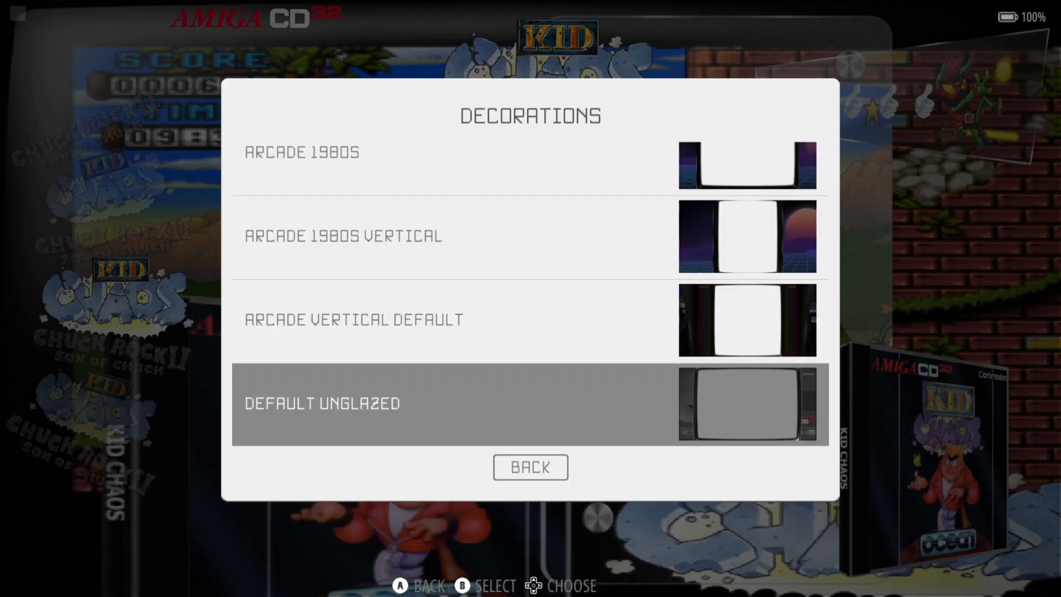
- Compare the ambiance decoration previews and apply AMBIANCE MONITOR 1084S
key(Up)
key(Down)
key(Up)
key(Up)
key(Up)
key(Up)
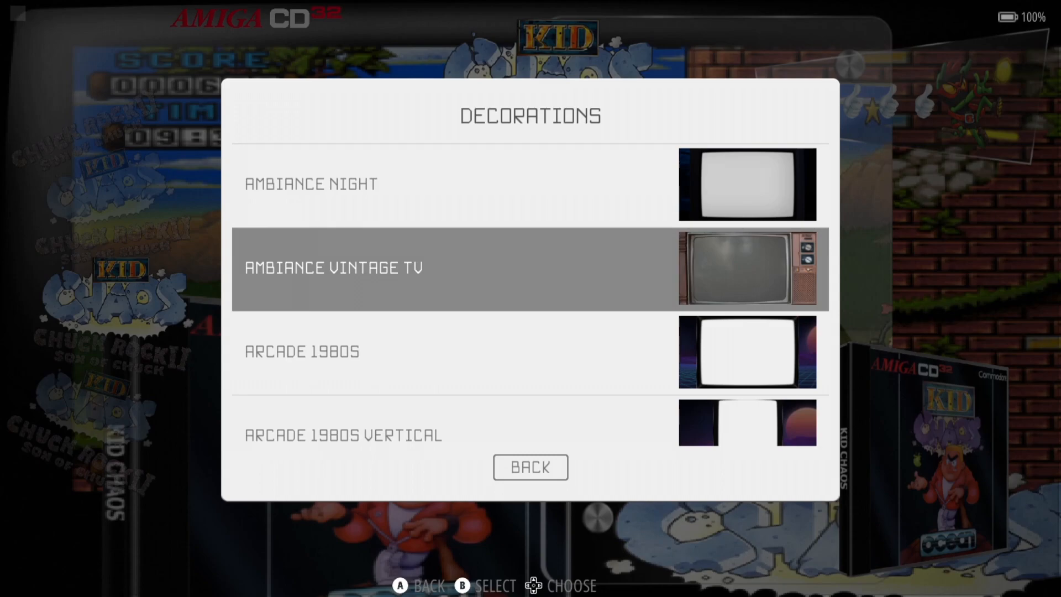
key(Up)
key(Up)
key(Up)
key(Up)
key(Up)
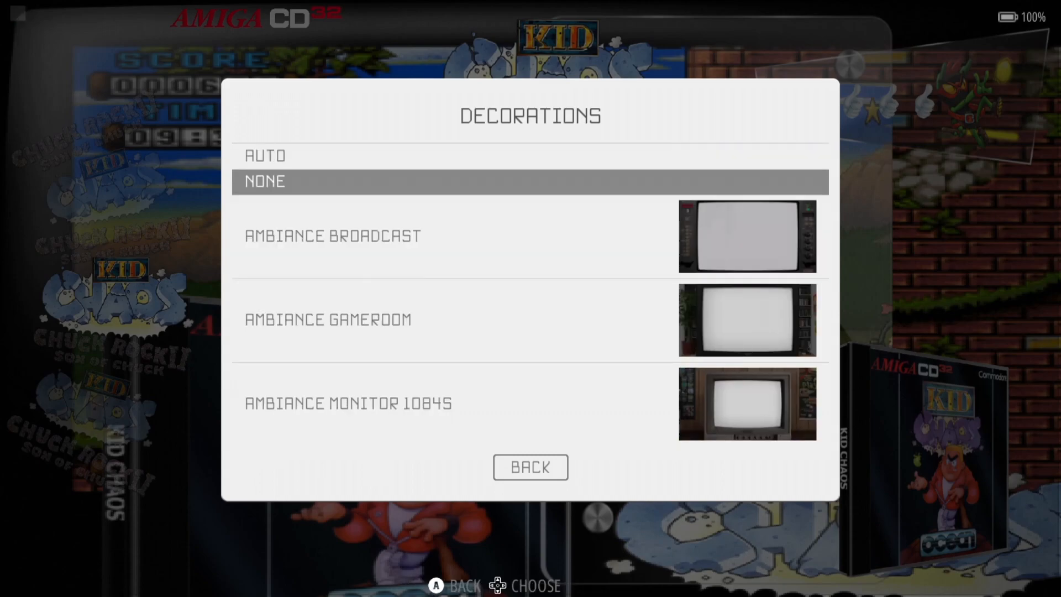
key(Down)
key(Down)
key(Down)
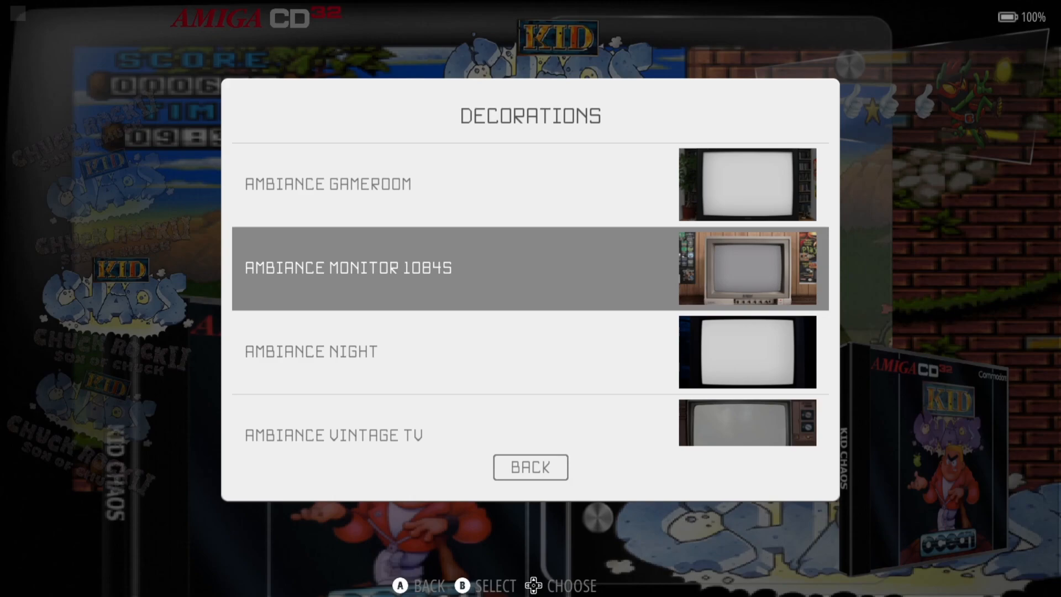
key(Up)
key(Down)
key(Return)
- Set the Amiga CD32 game aspect ratio to 4/3
key(Down)
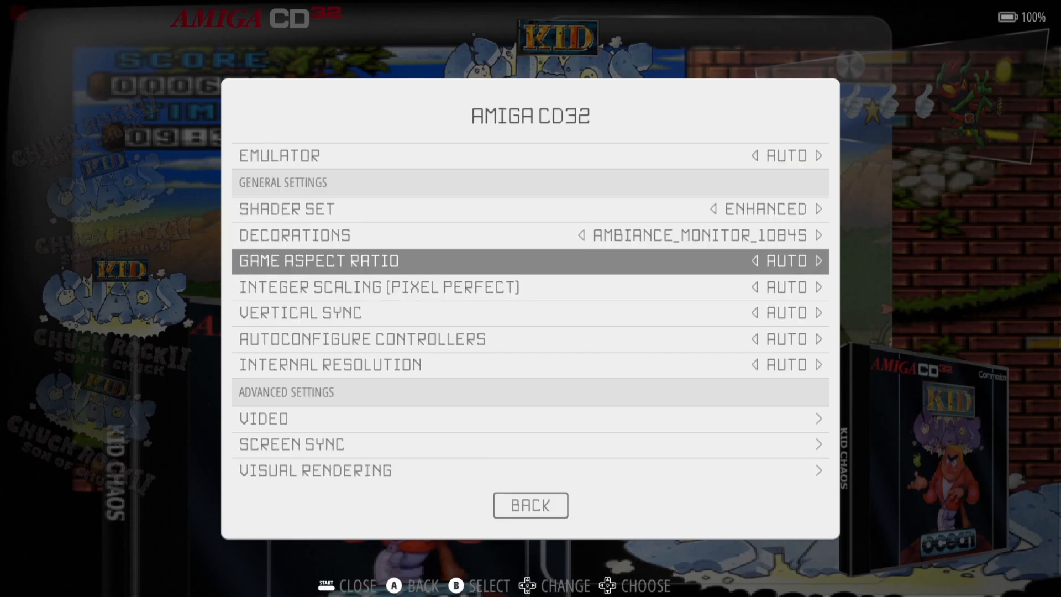
key(Return)
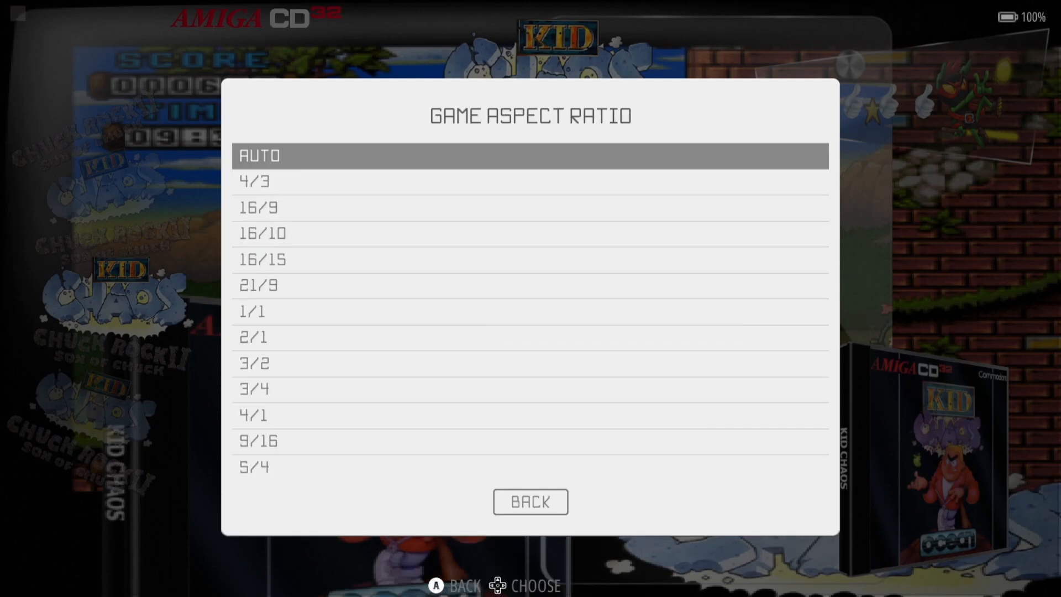
key(Down)
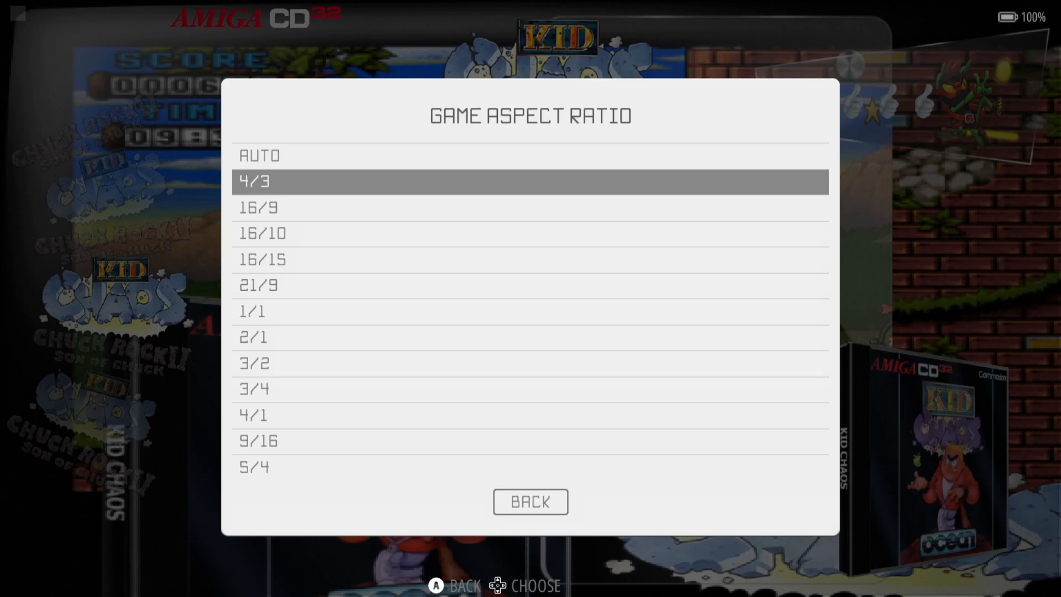
key(Up)
key(Up)
key(Down)
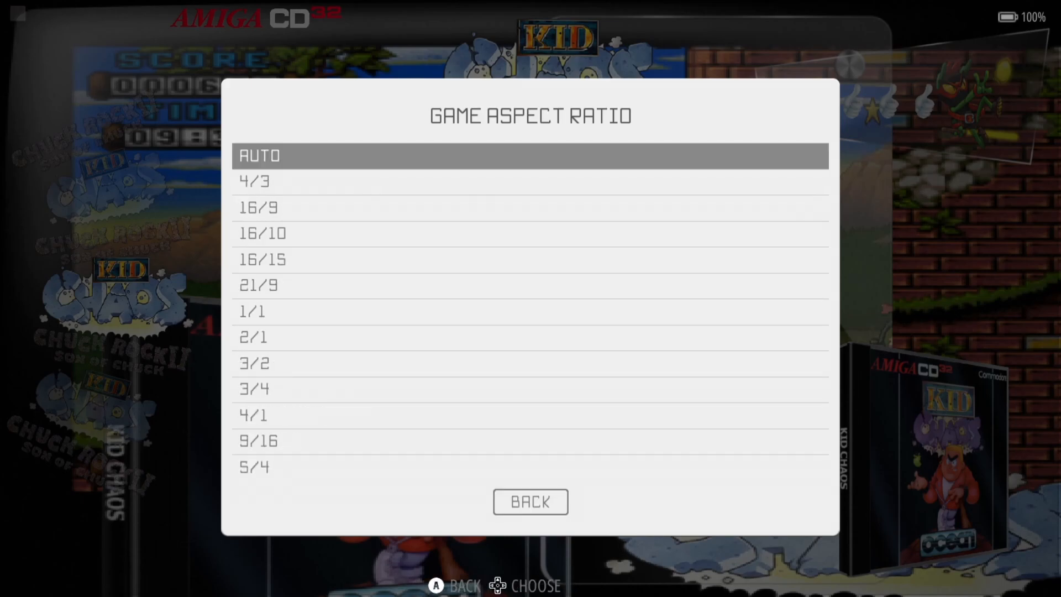
key(Down)
key(Return)
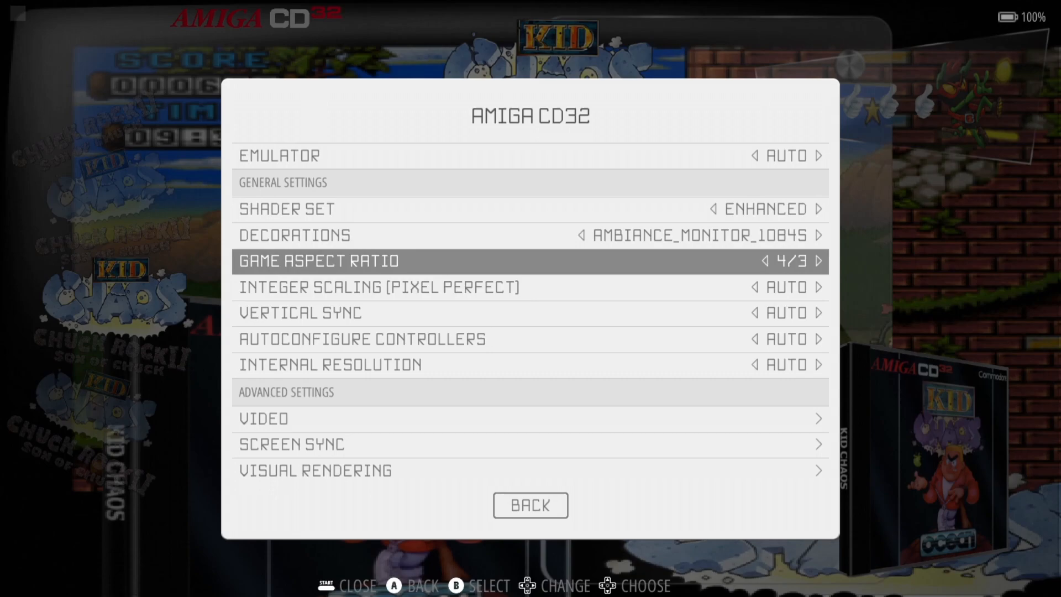
- Turn integer scaling ON and vertical sync to YES
key(Down)
key(Return)
key(Down)
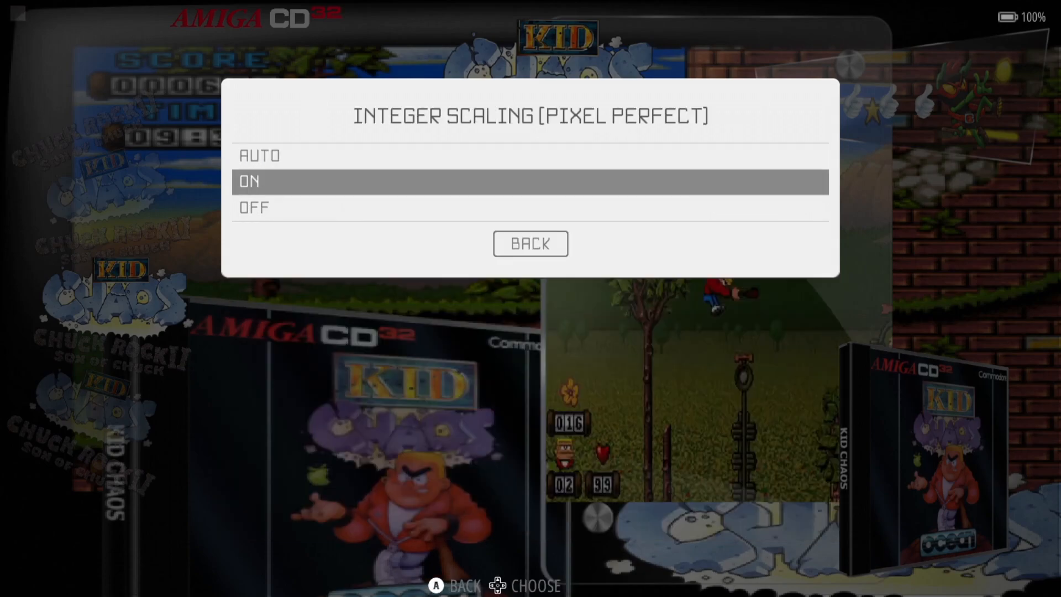
key(Return)
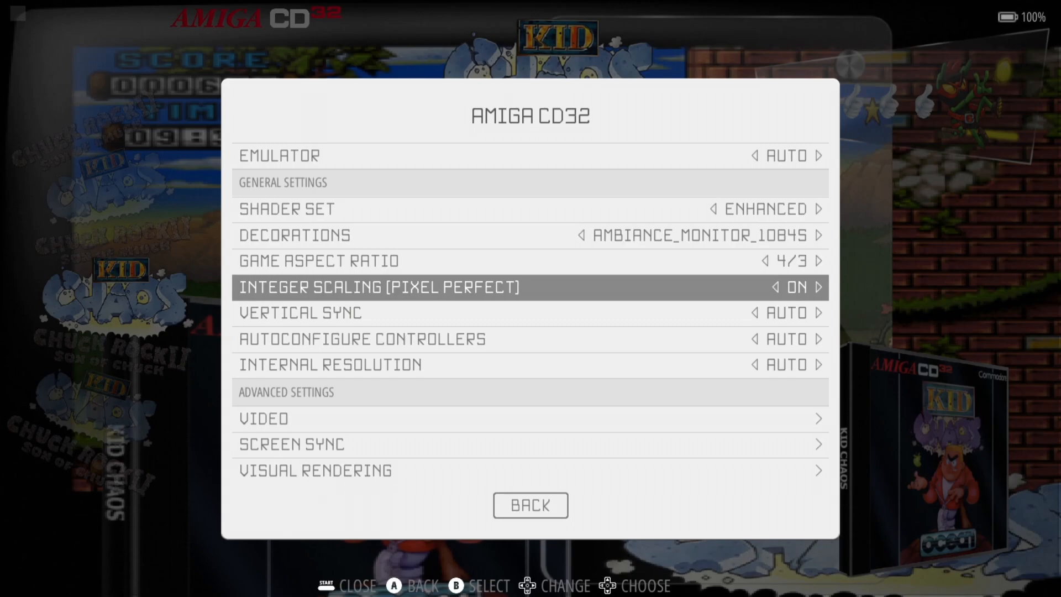
key(Down)
key(Return)
key(Down)
key(Down)
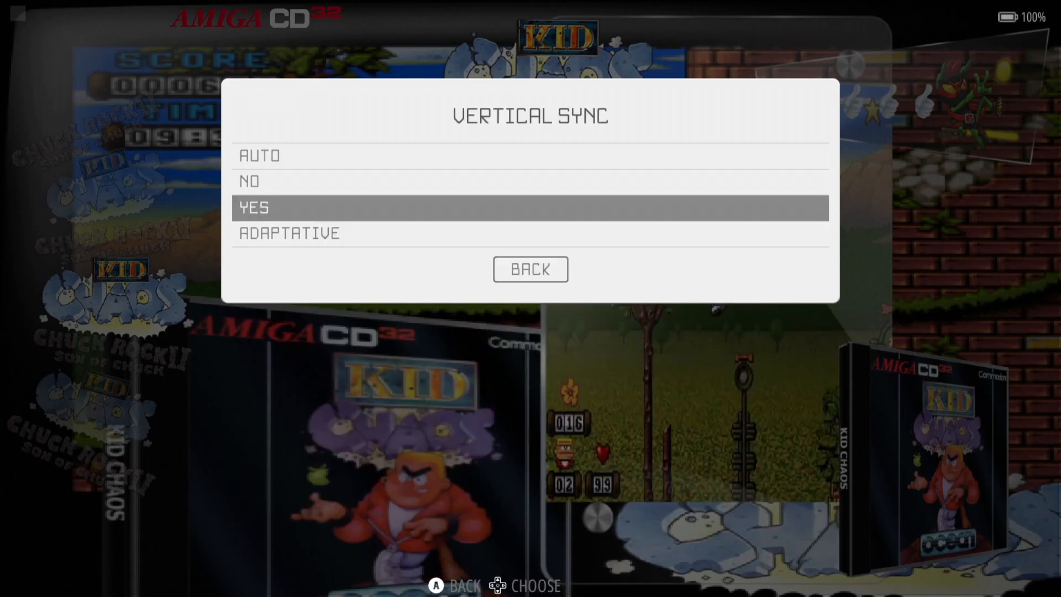
key(Return)
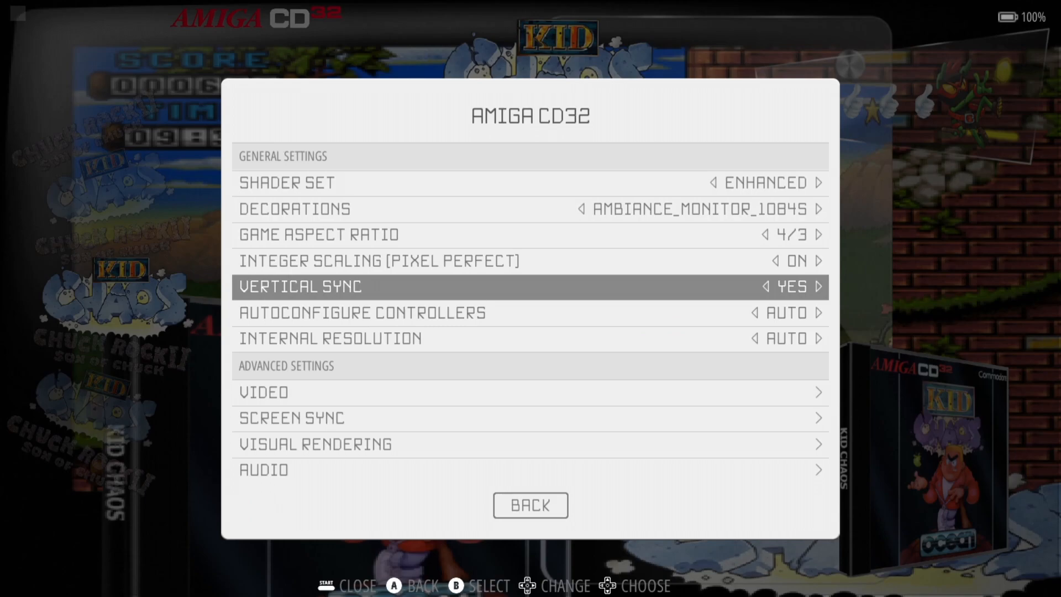
- Set Internal Resolution to 1440P
key(Down)
key(Down)
key(Down)
key(Down)
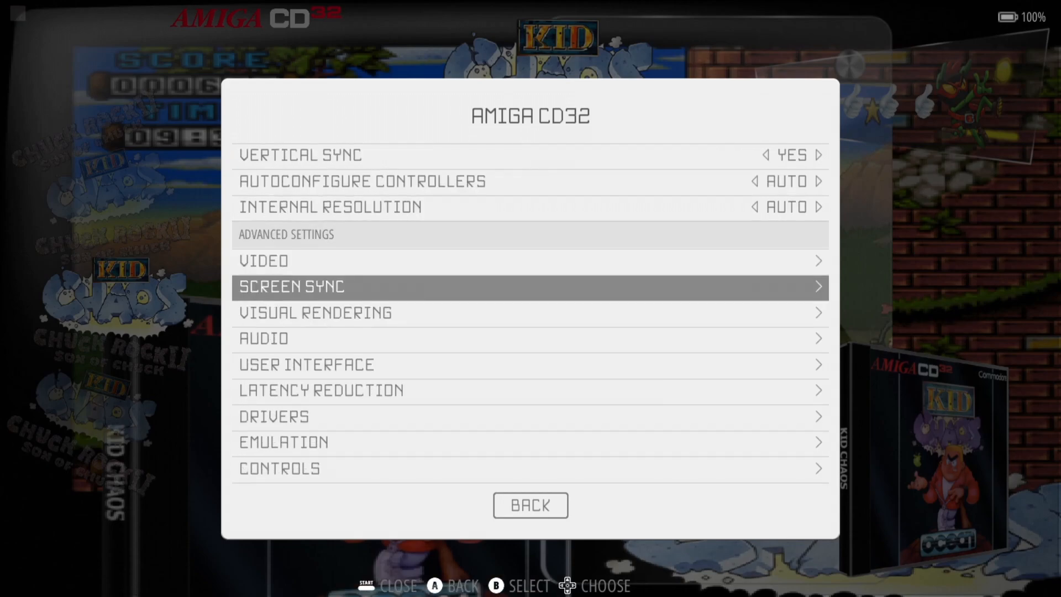
key(Up)
key(Up)
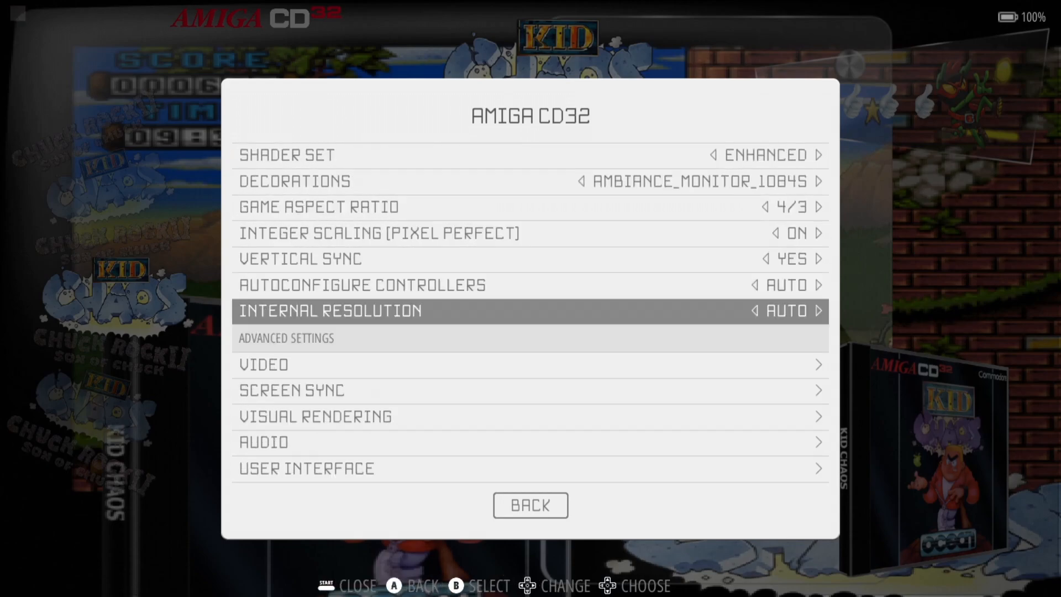
key(Return)
key(Down)
key(Down)
key(Down)
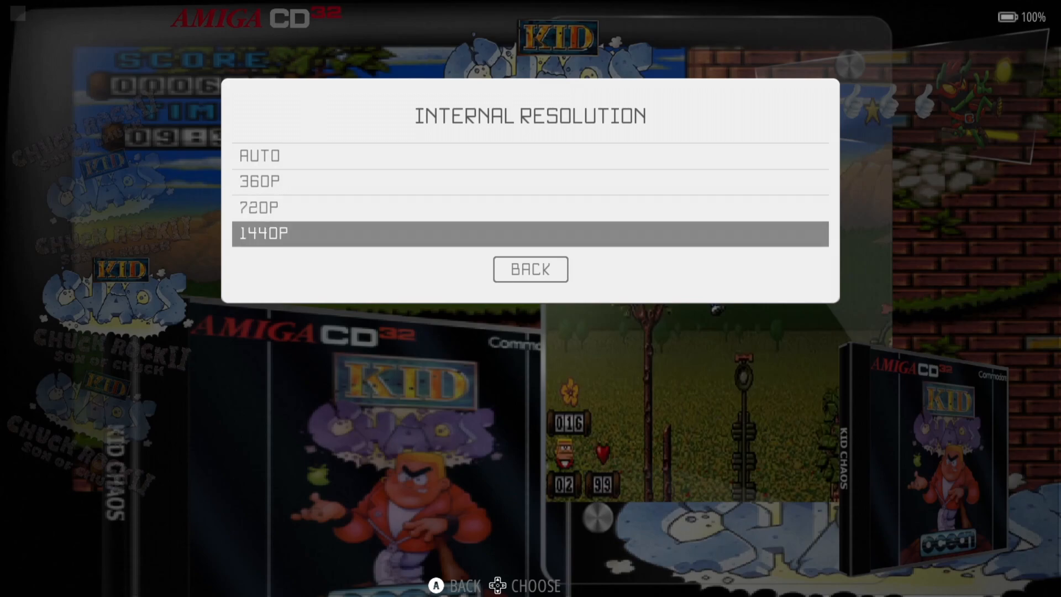
key(Up)
key(Up)
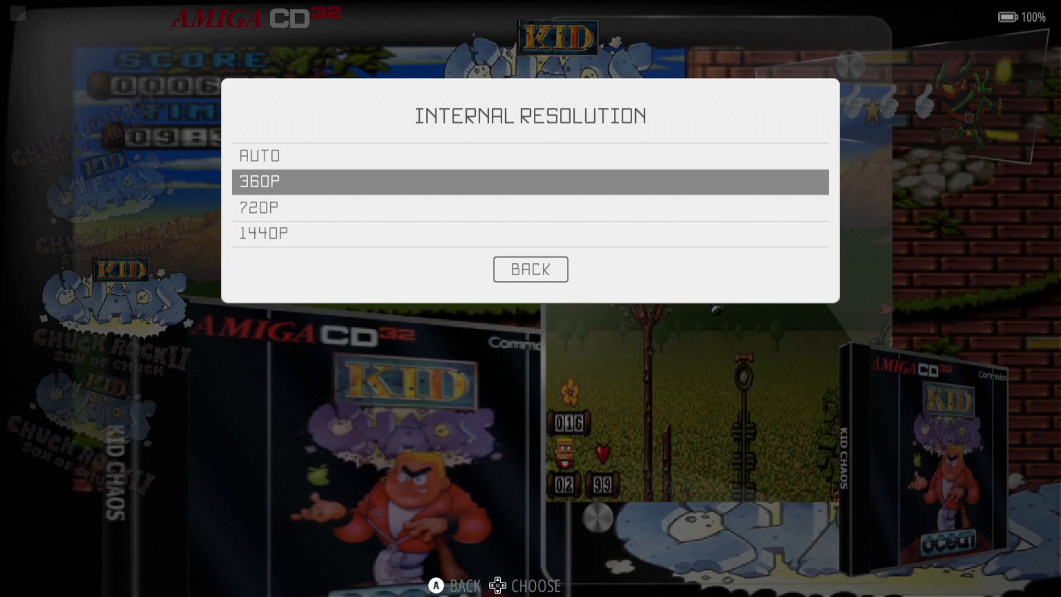
key(Down)
key(Down)
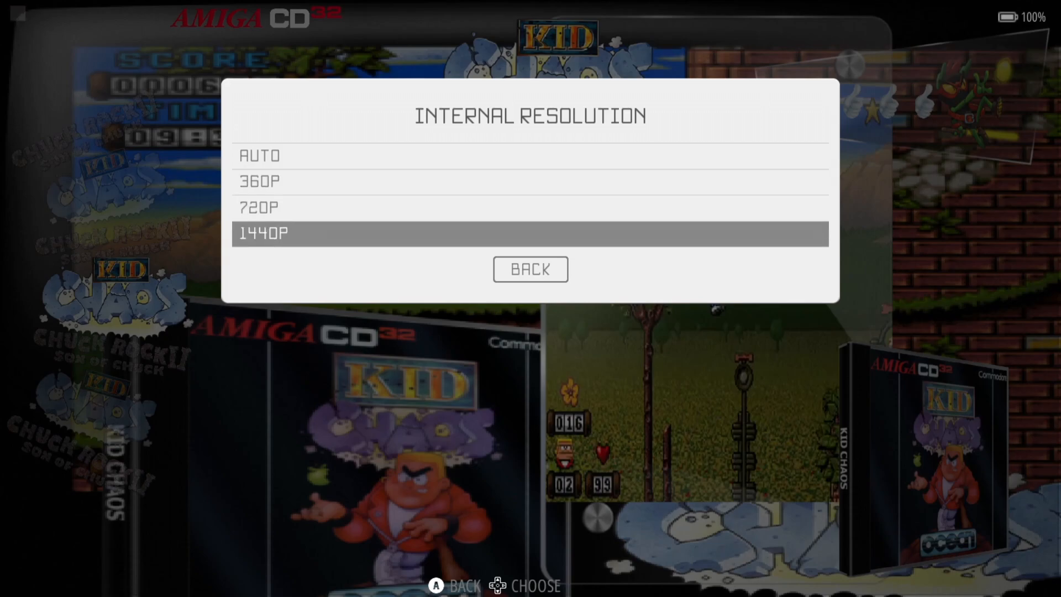
key(Return)
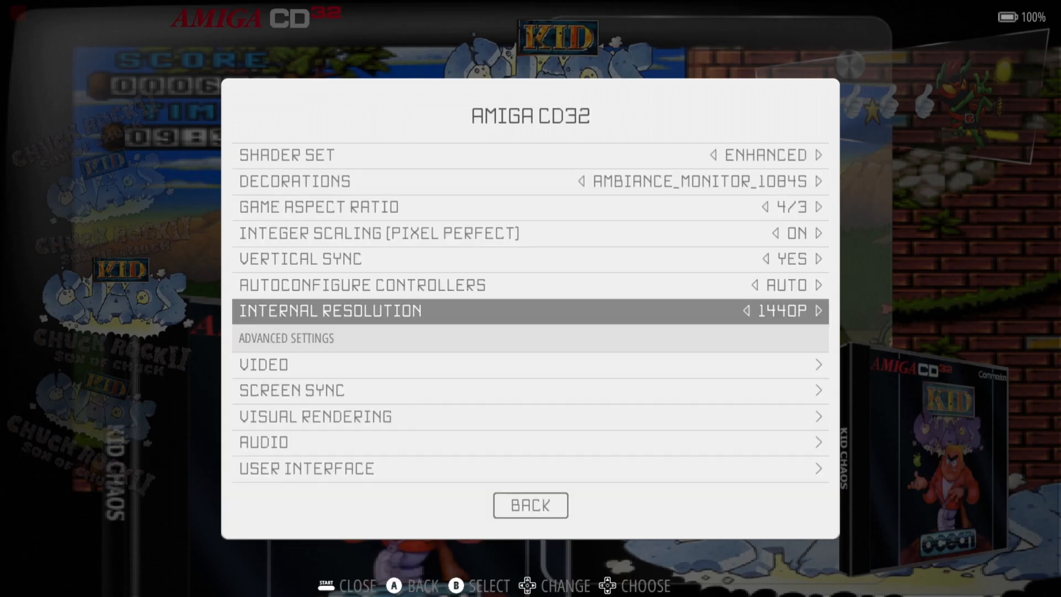
key(Down)
key(Down)
key(Down)
- In Visual Rendering, turn Smooth Games (bilinear filtering) on
key(Return)
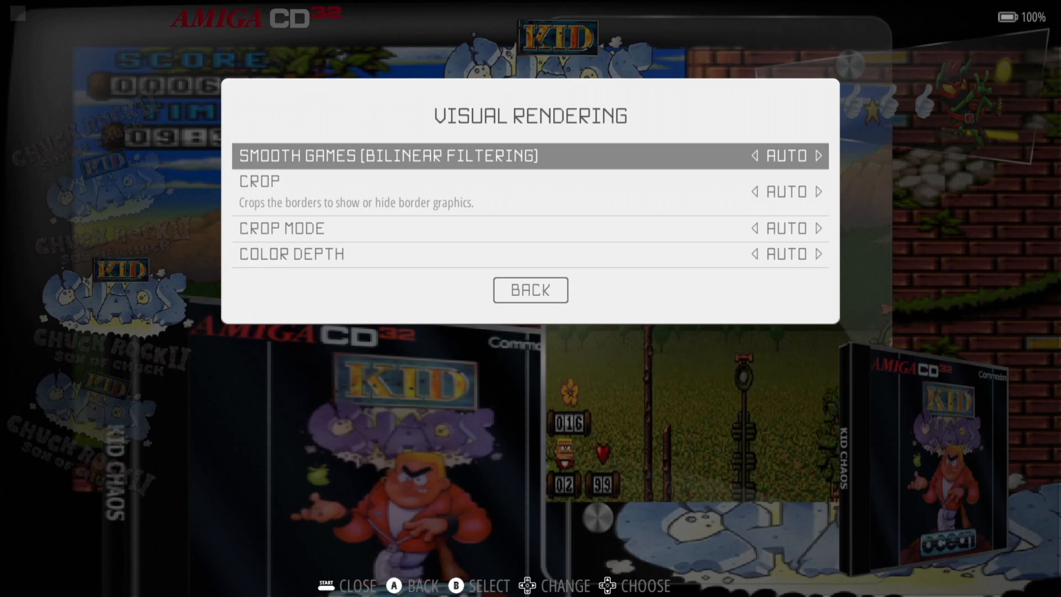
key(Return)
key(Down)
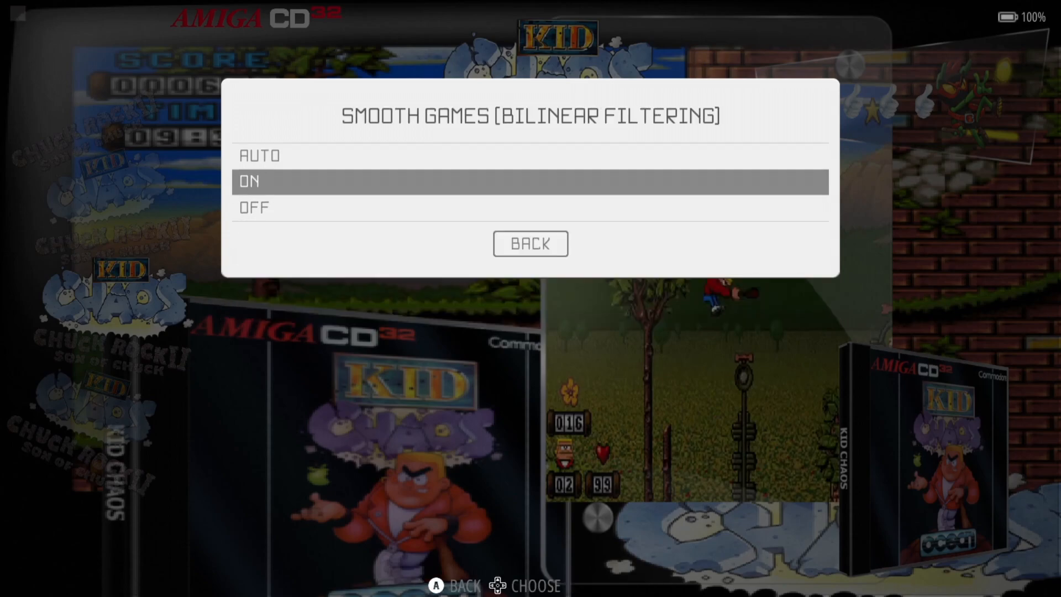
key(Return)
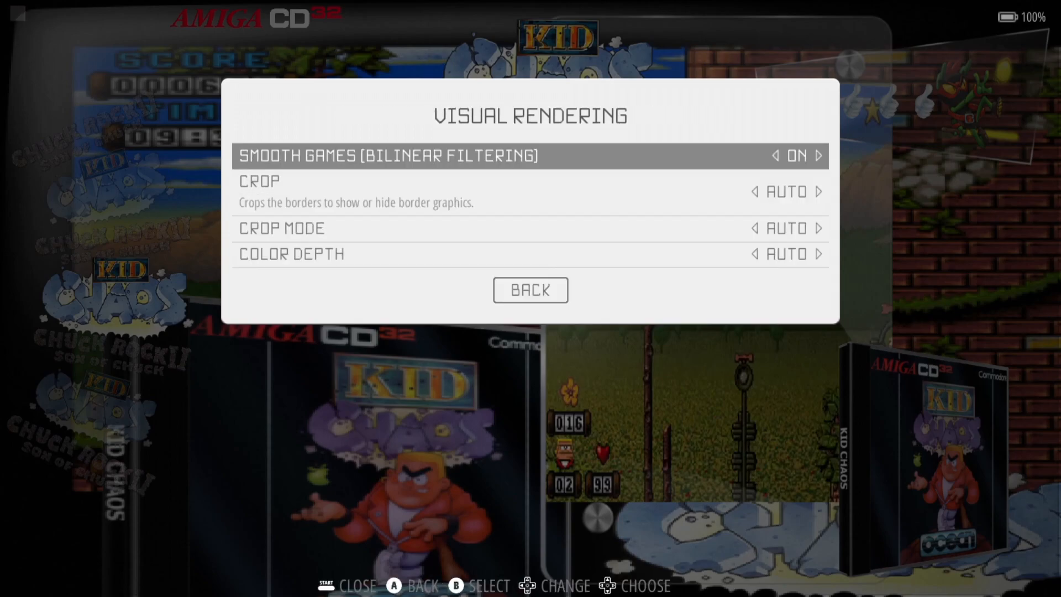
- Leave Crop on Auto, set Color Depth to 24 BIT, and return to the settings list
key(Down)
key(Return)
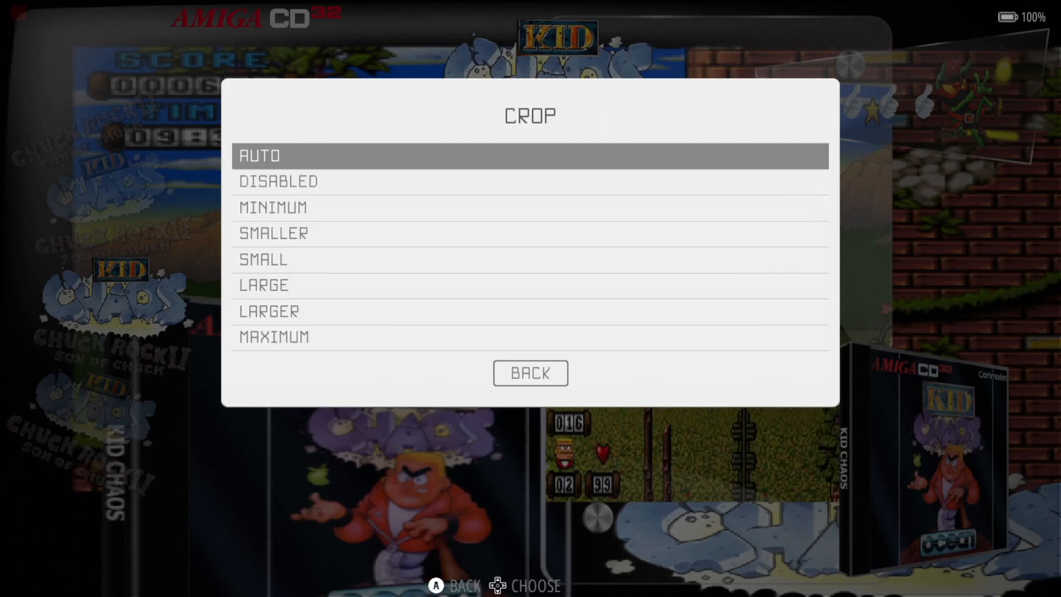
key(Return)
key(Down)
key(Down)
key(Return)
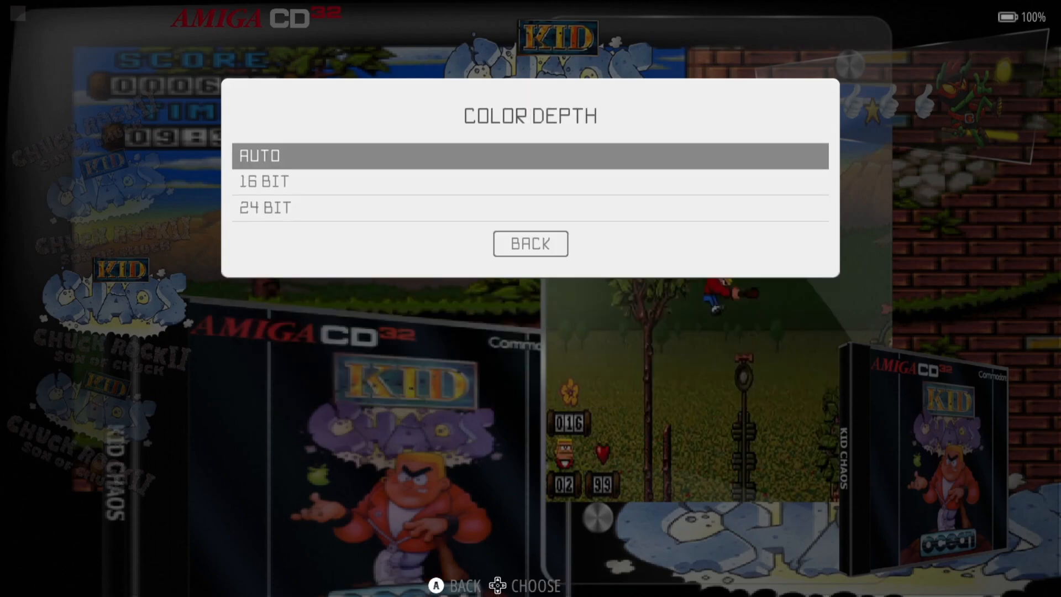
key(Down)
key(Down)
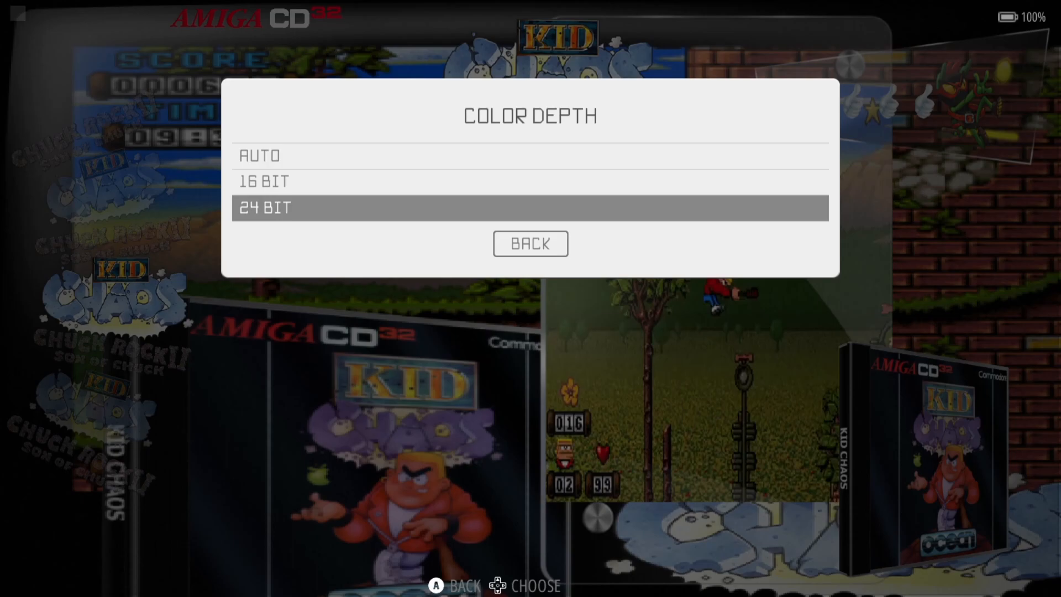
key(Return)
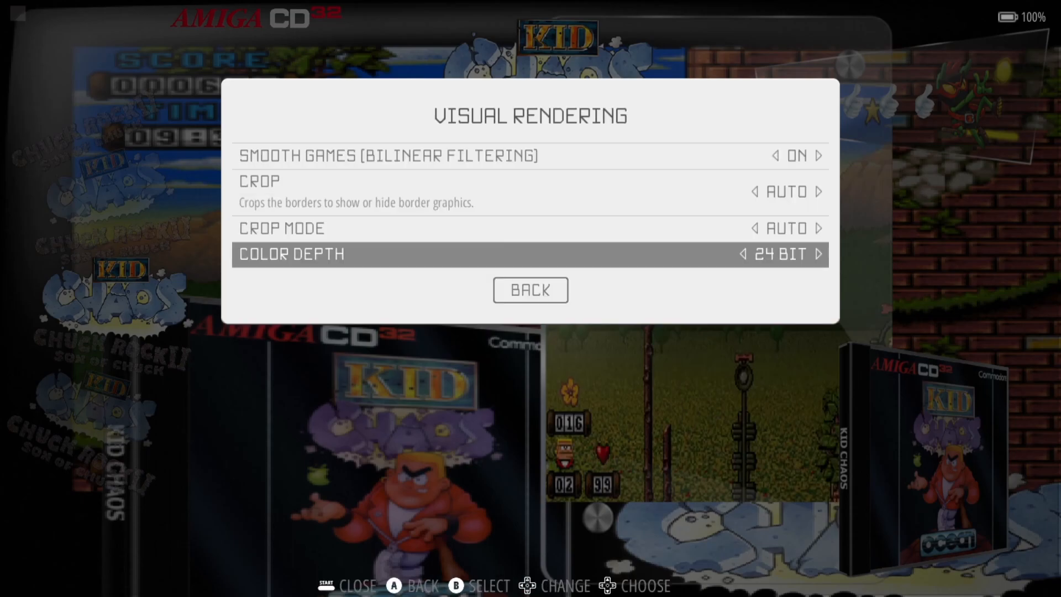
key(Escape)
key(Down)
key(Down)
key(Down)
key(Down)
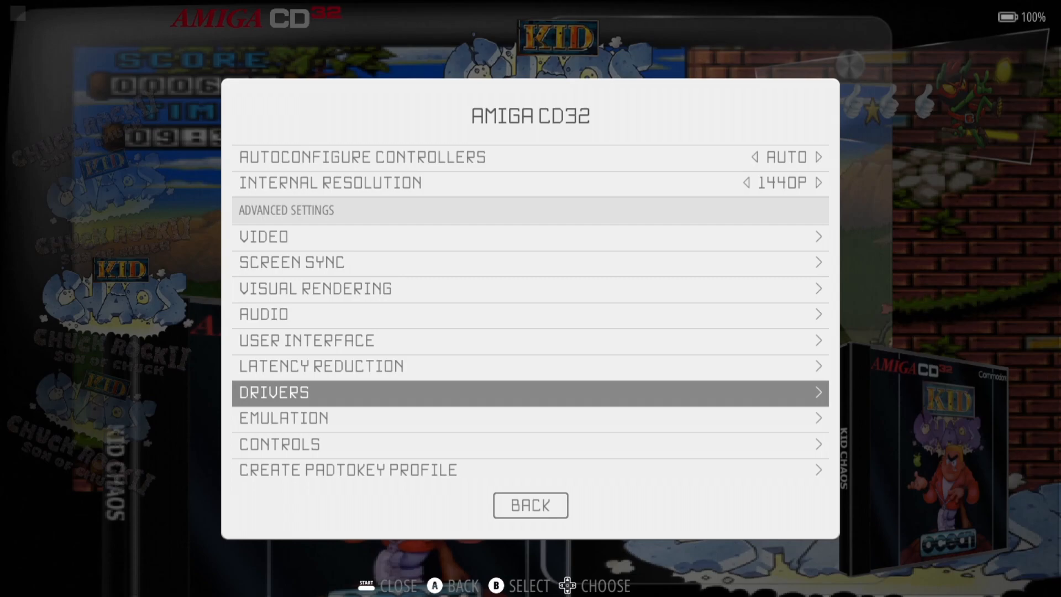
- In the Drivers settings, keep the video driver on Auto
key(Up)
key(Down)
key(Return)
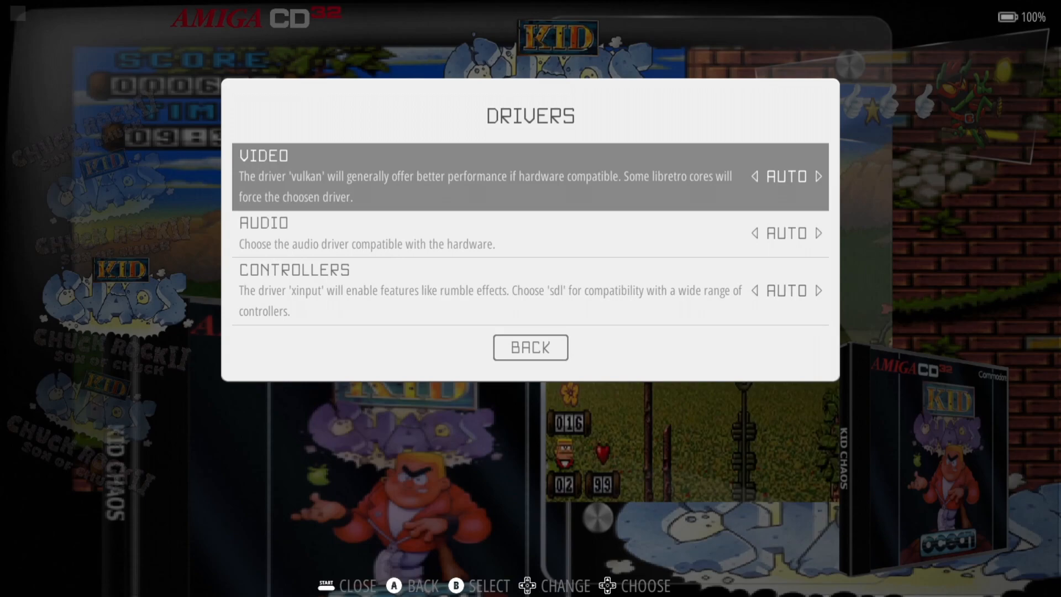
key(Return)
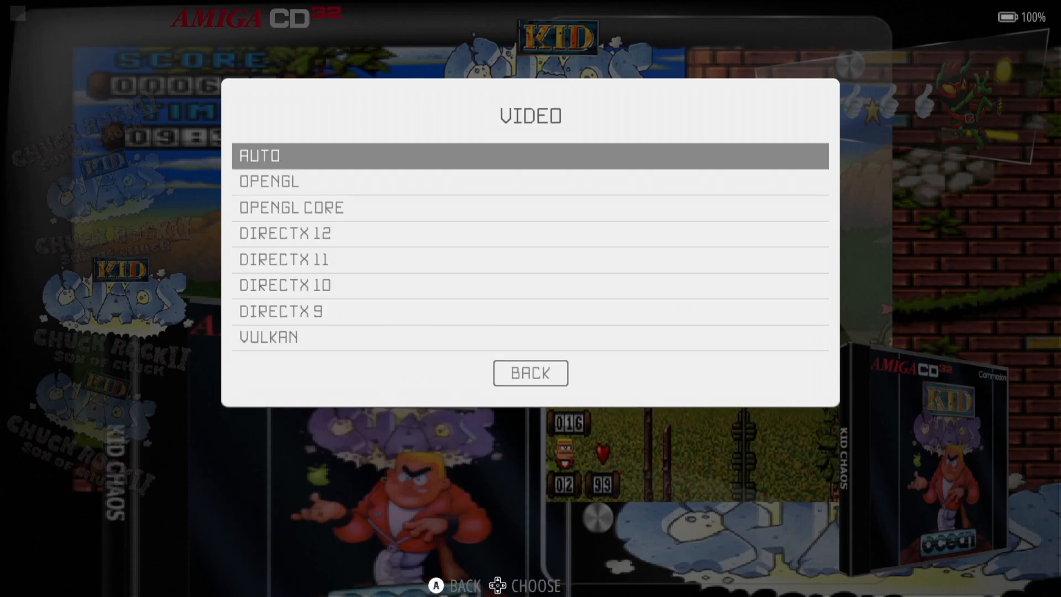
key(Down)
key(Down)
key(Up)
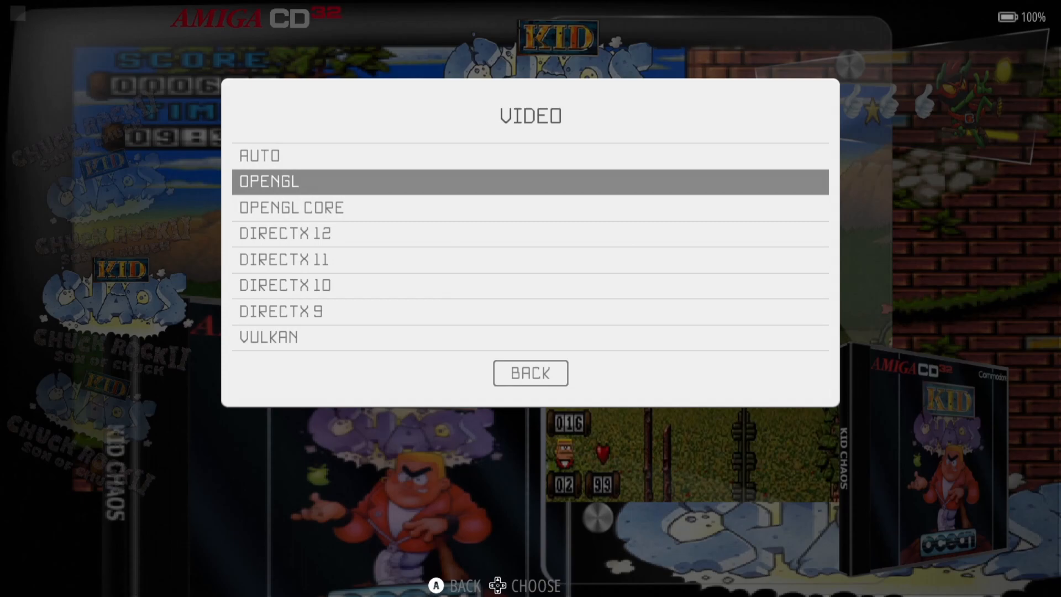
key(Up)
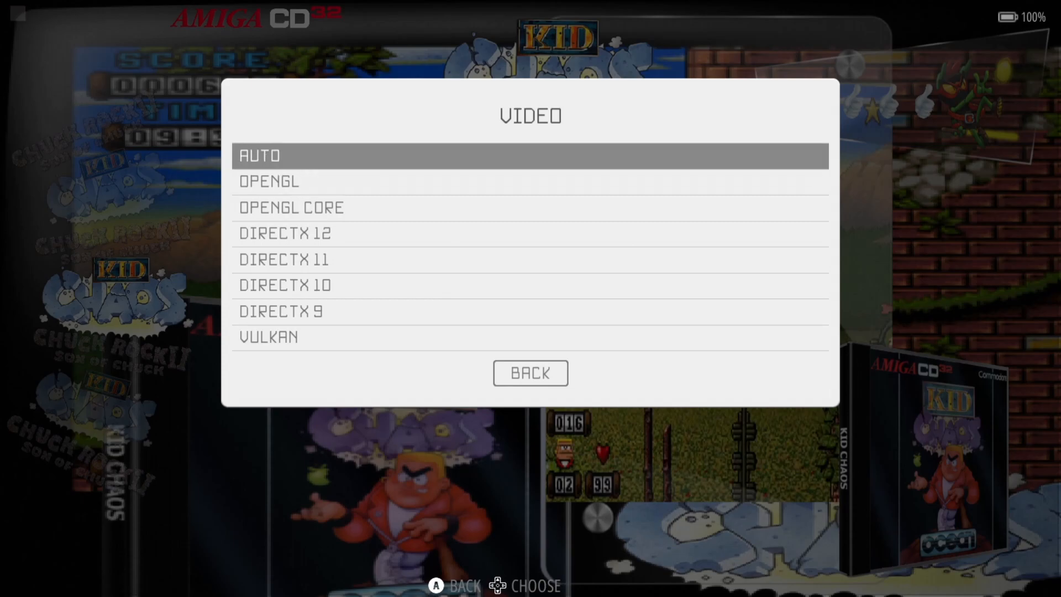
key(Down)
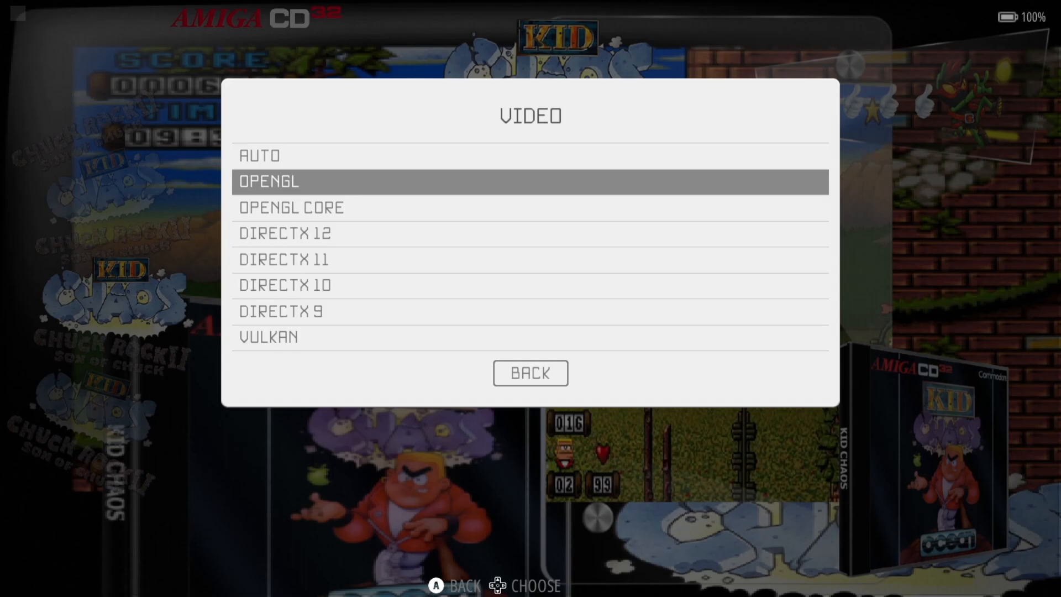
key(Up)
key(Up)
key(Up)
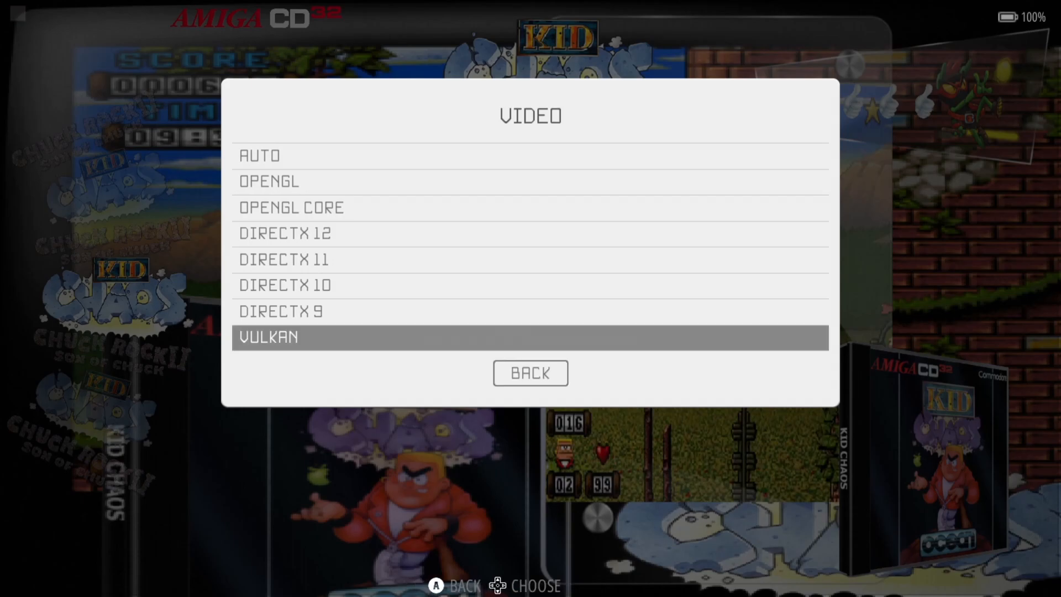
key(Down)
key(Down)
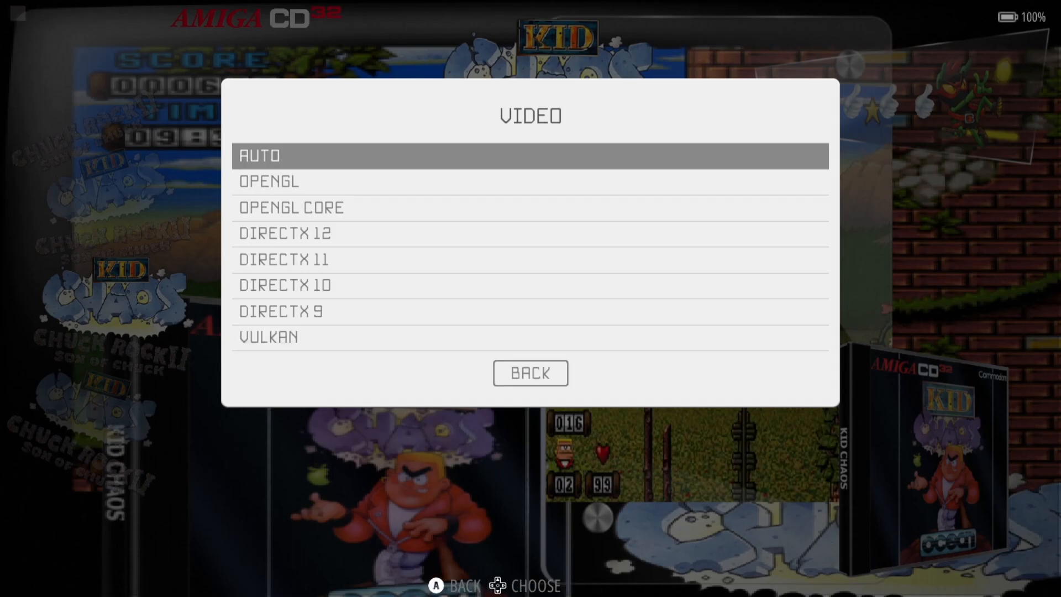
key(Return)
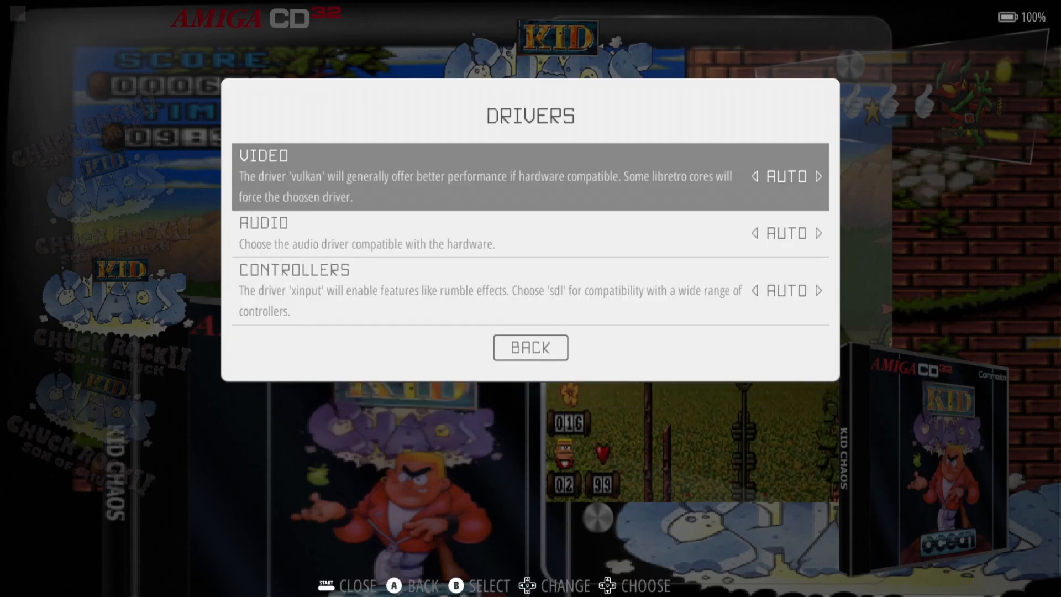
- Try DIRECTSOUND as the audio driver, then set it back to AUTO
key(Down)
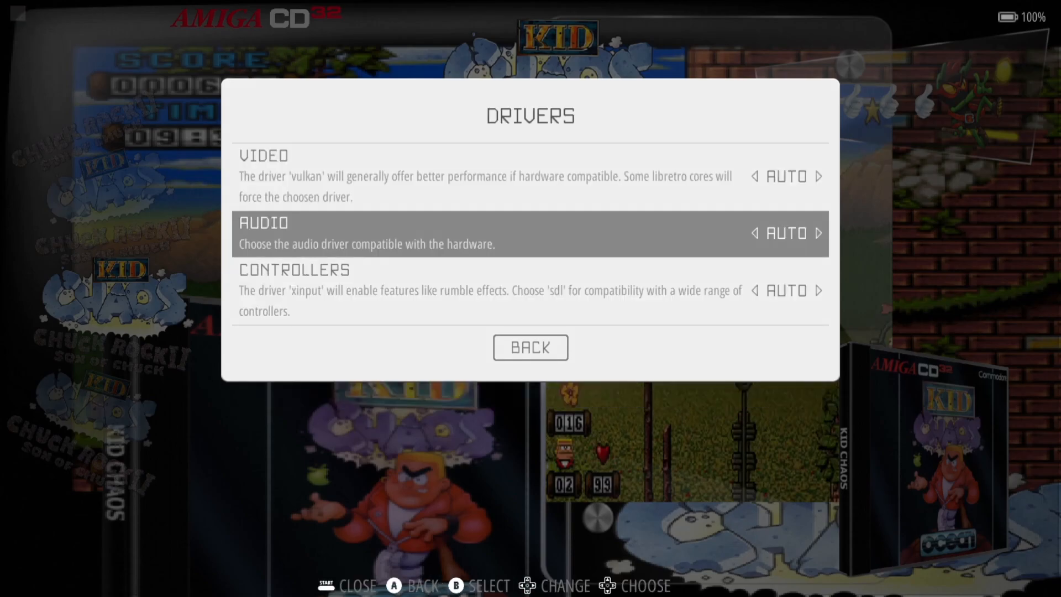
key(Return)
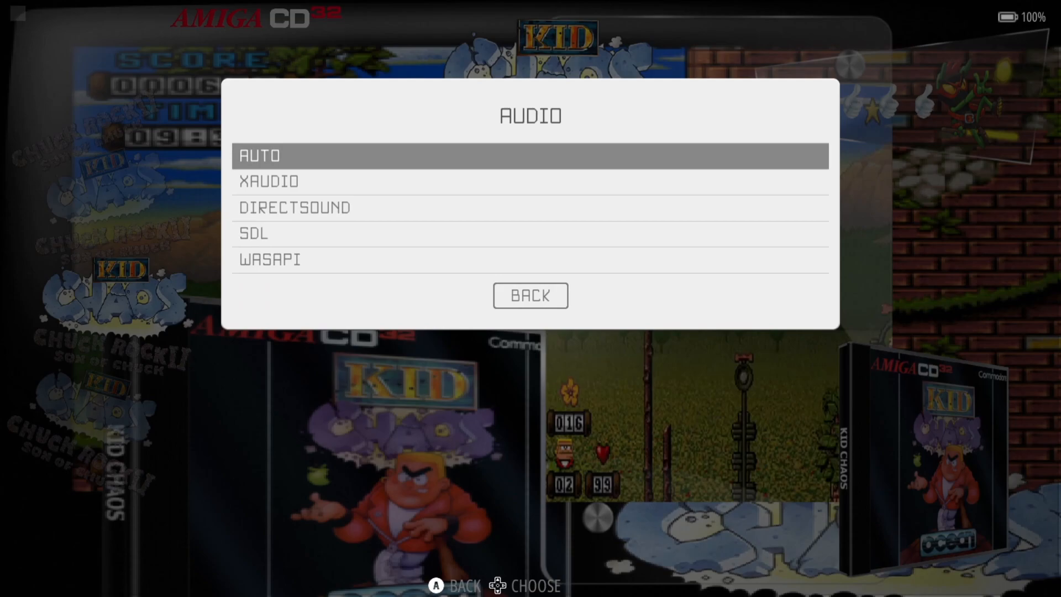
key(Down)
key(Down)
key(Down)
key(Down)
key(Up)
key(Up)
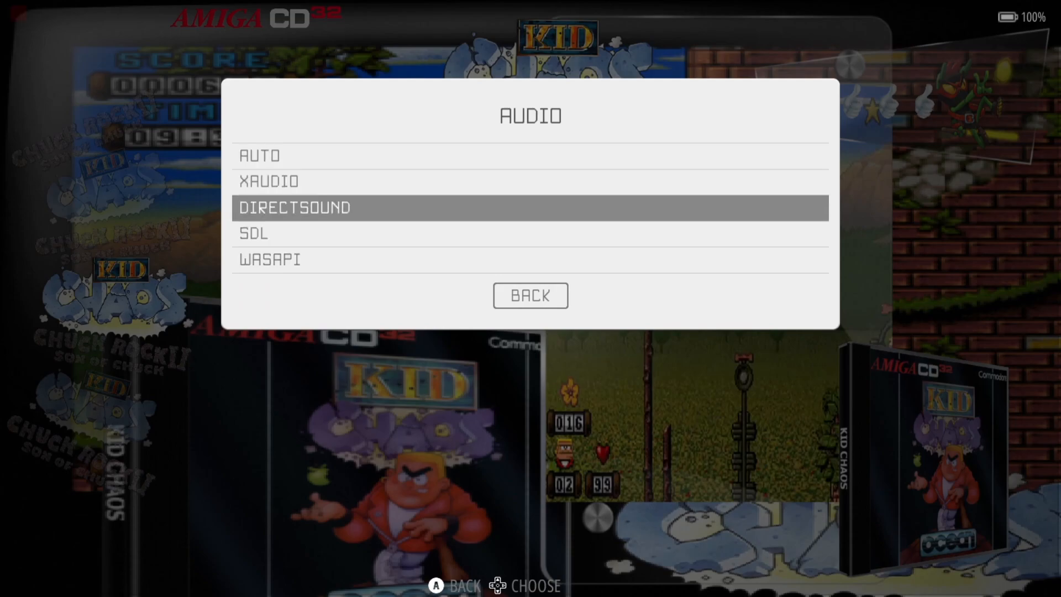
key(Up)
key(Down)
key(Return)
key(Return)
key(Up)
key(Up)
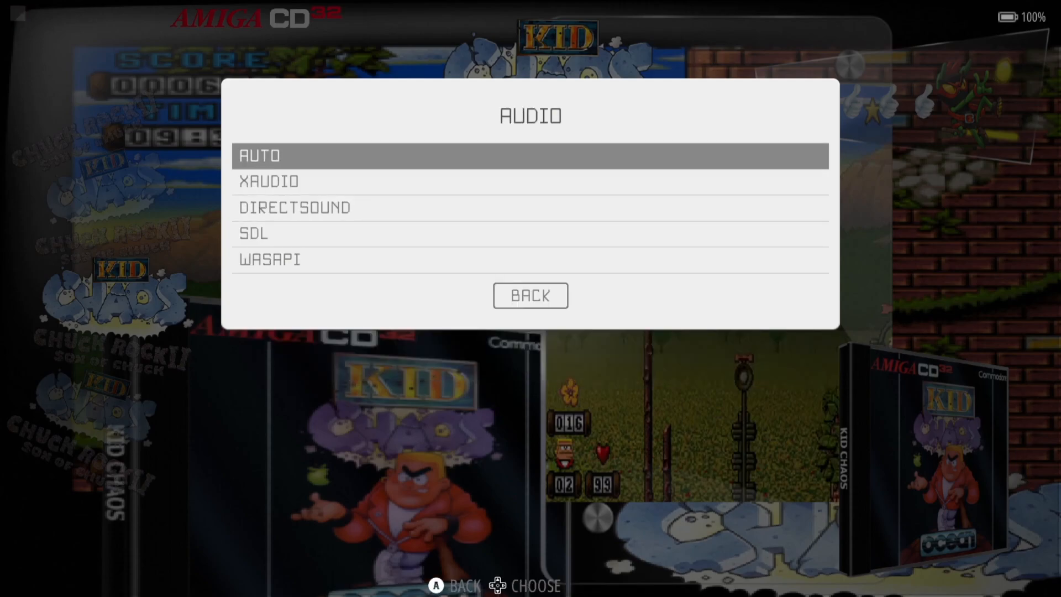
key(Return)
key(Down)
- Keep the Controllers driver on AUTO, exit the settings, and select Chuck Rock II
key(Return)
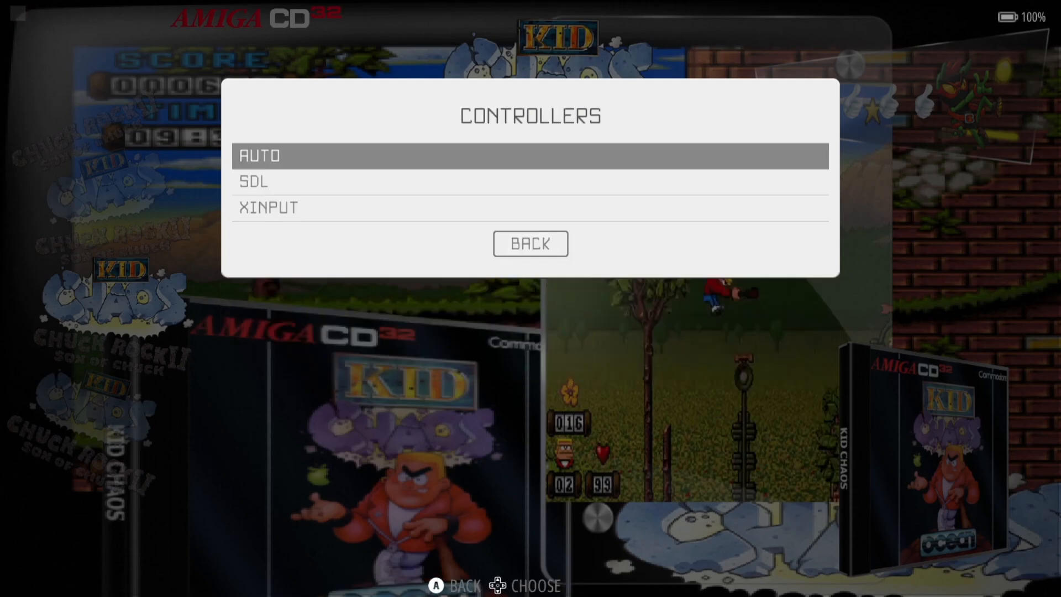
key(Return)
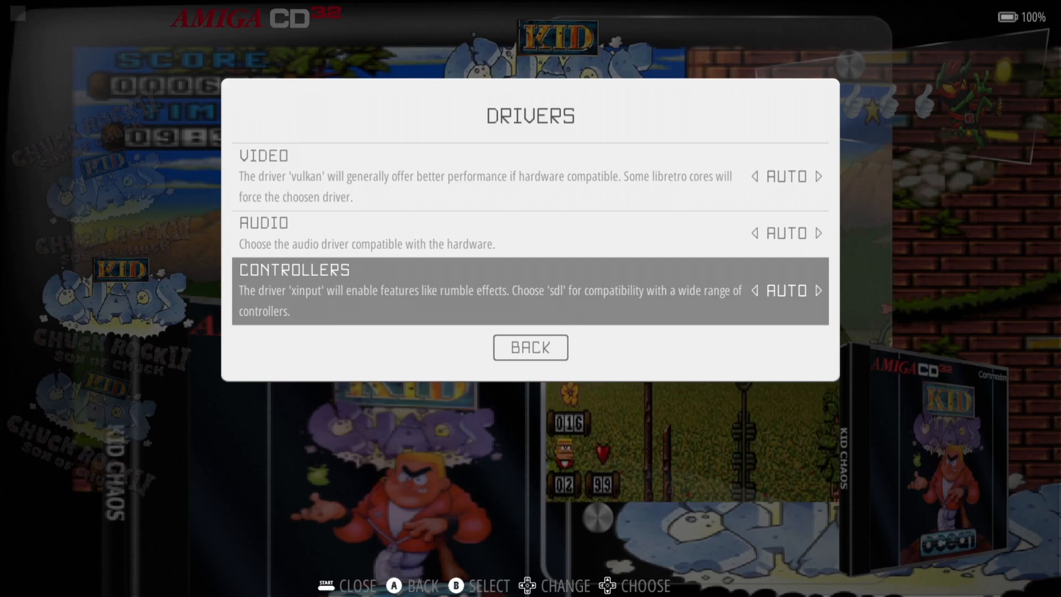
key(Return)
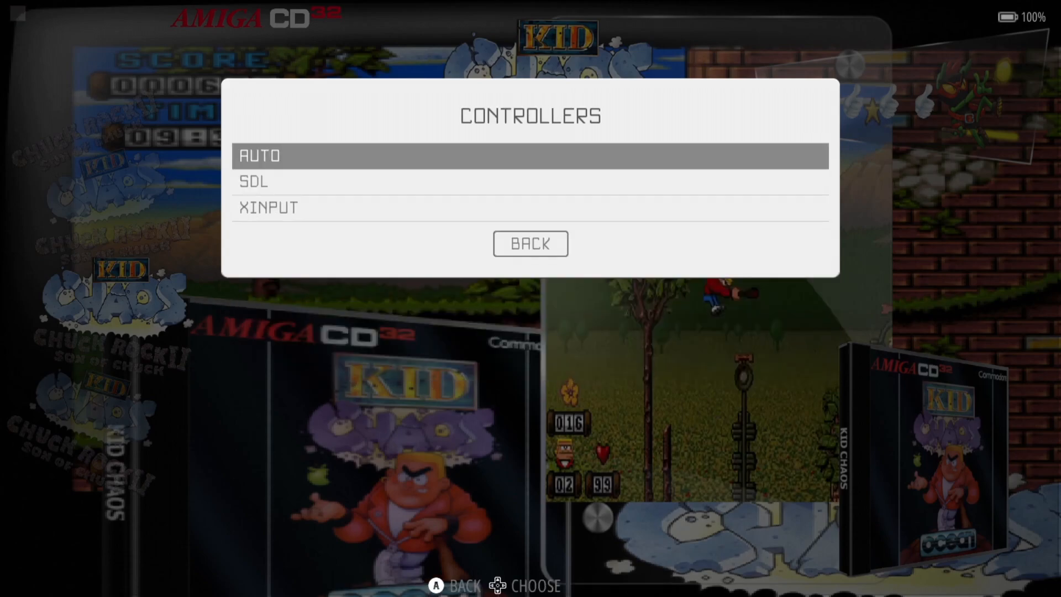
key(Down)
key(Down)
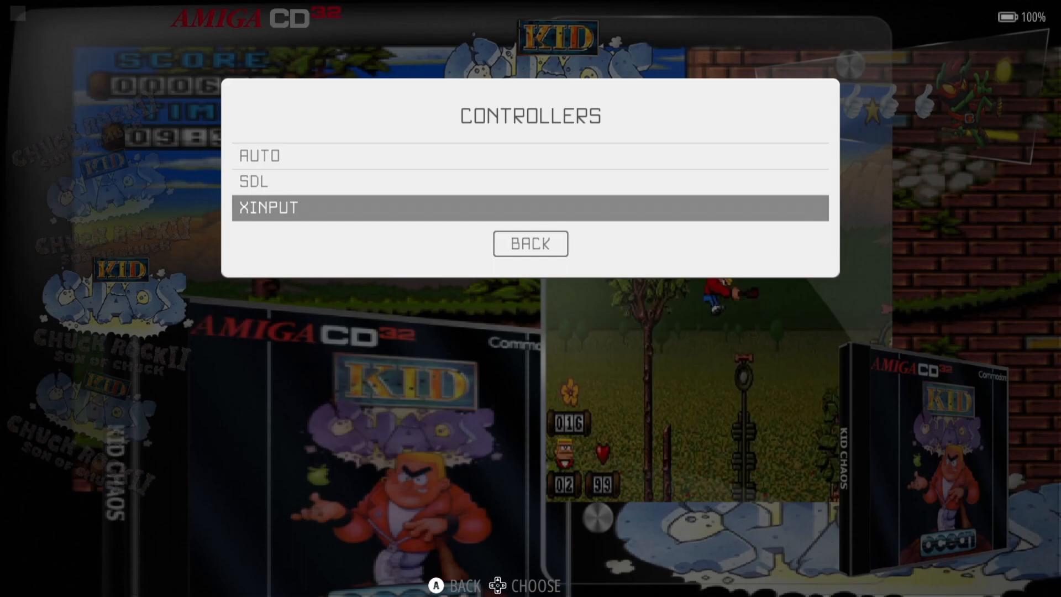
key(Up)
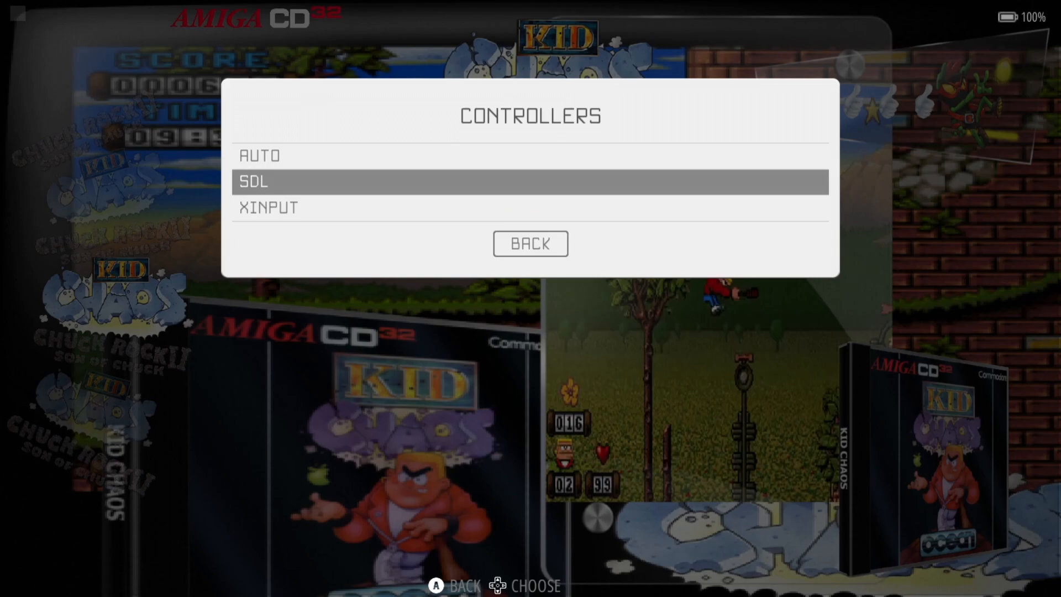
key(Up)
key(Down)
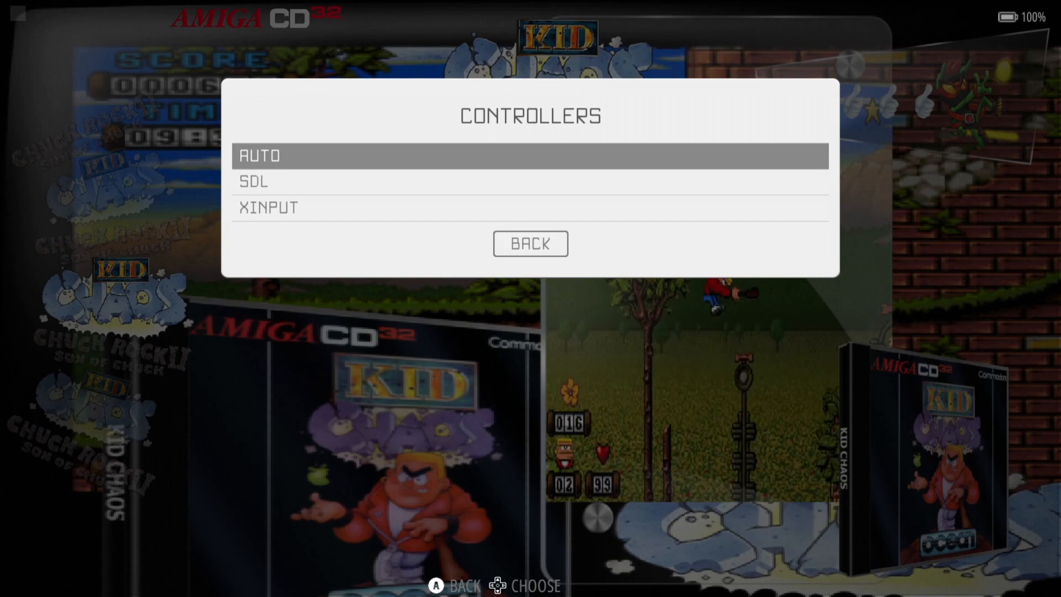
key(Escape)
key(Escape)
key(Down)
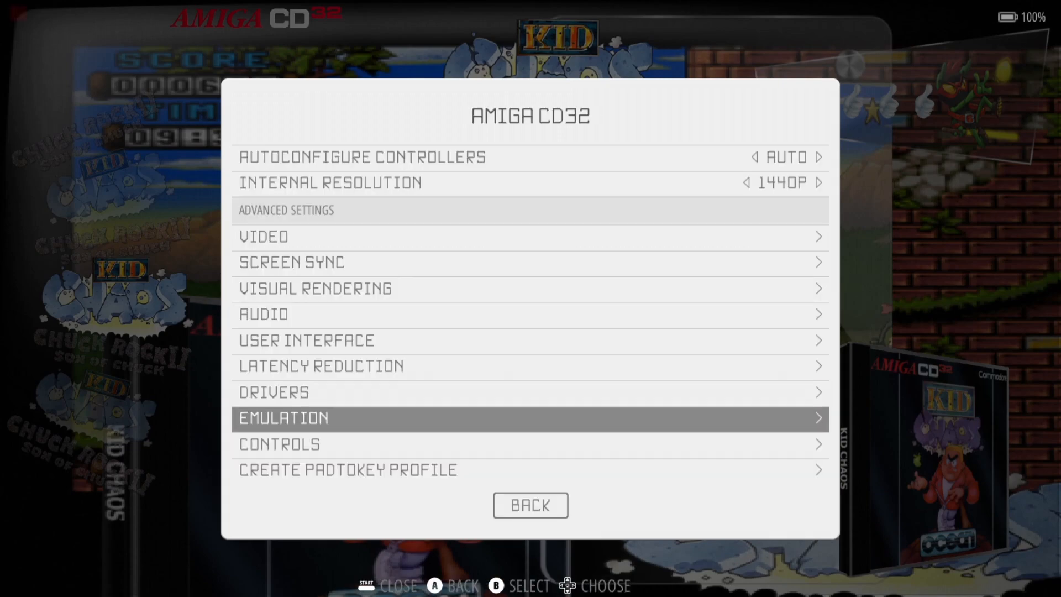
key(Escape)
key(Down)
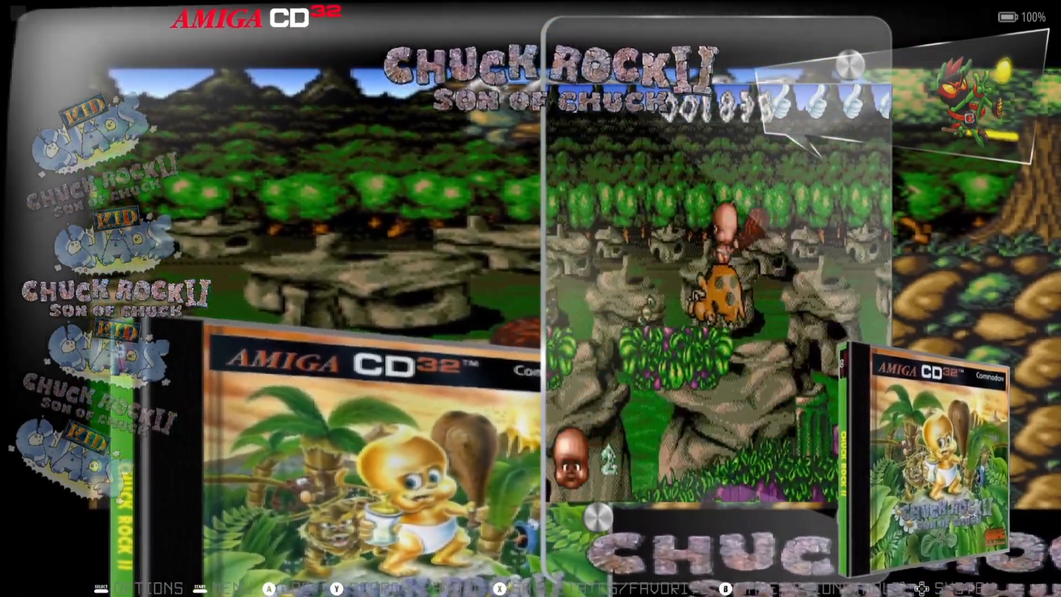
key(Return)
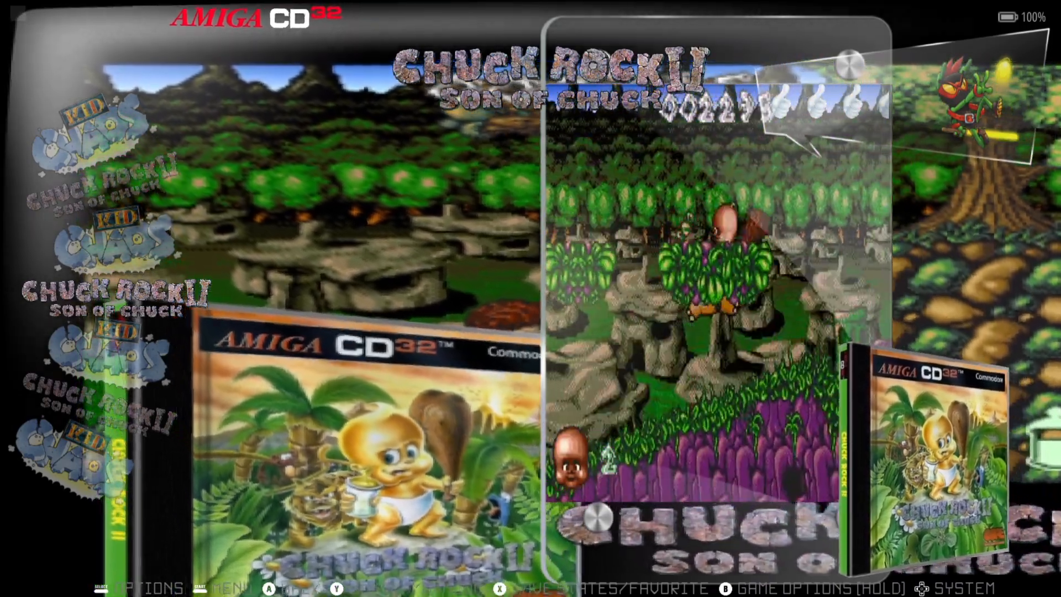
key(F2)
- Choose ARCADE 1980S in Advanced System Options > Decorations, back out, and select Kid Chaos
key(Up)
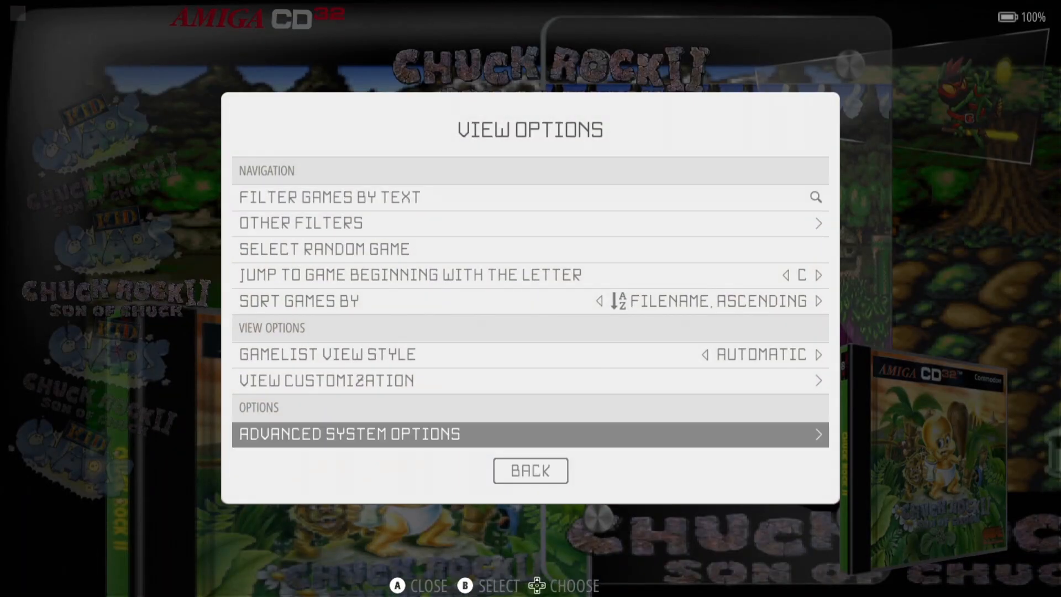
key(Return)
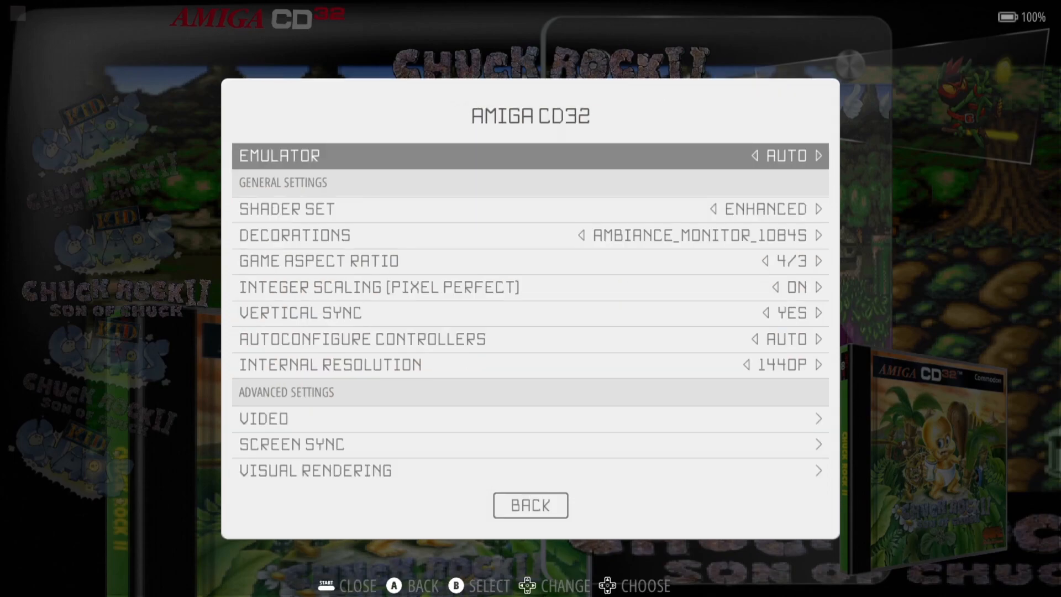
key(Return)
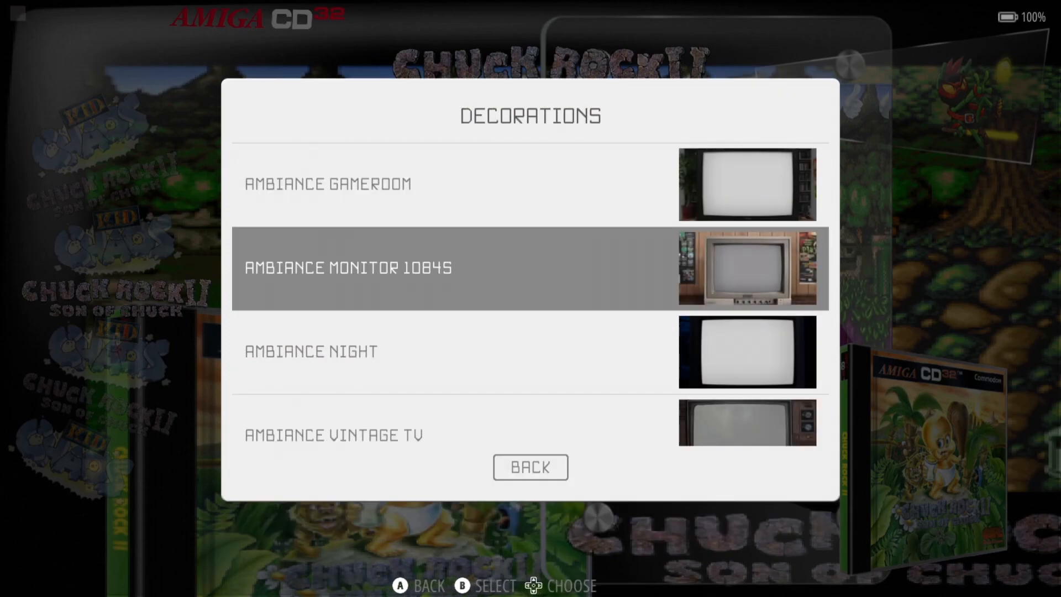
key(Up)
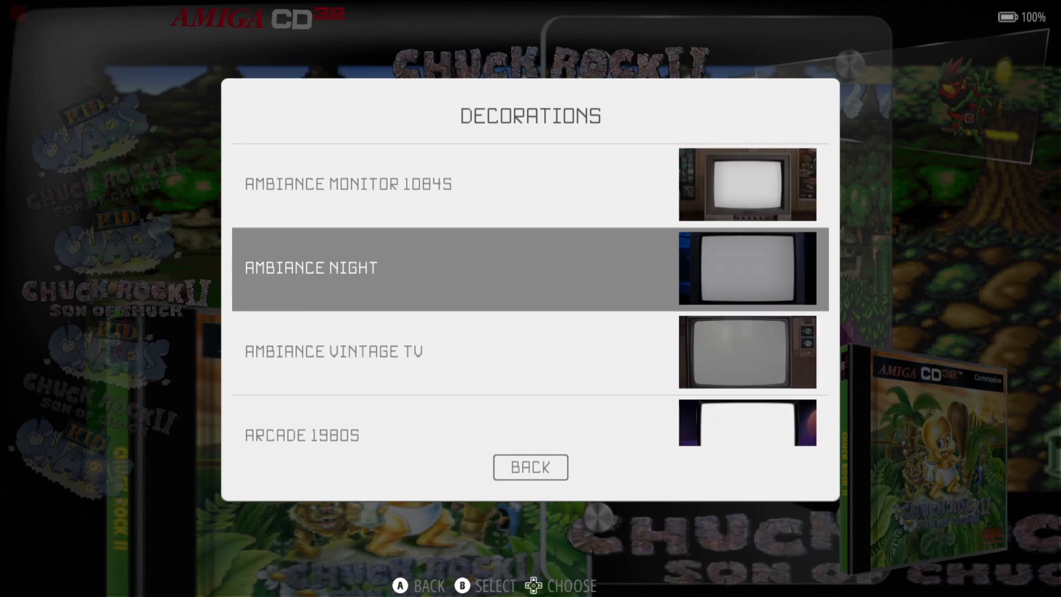
key(Up)
key(Down)
key(Down)
key(Down)
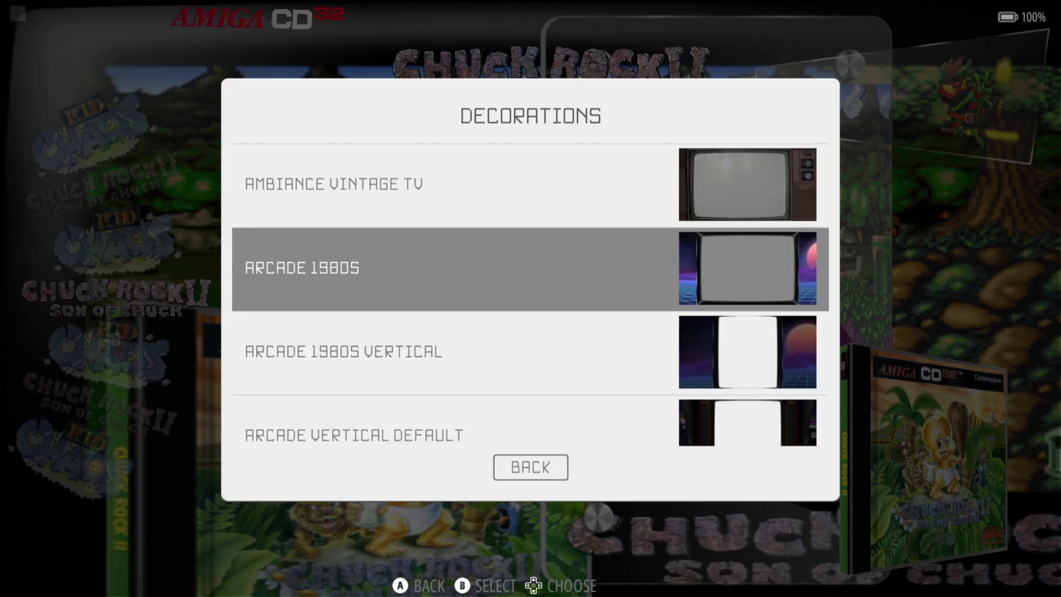
key(Return)
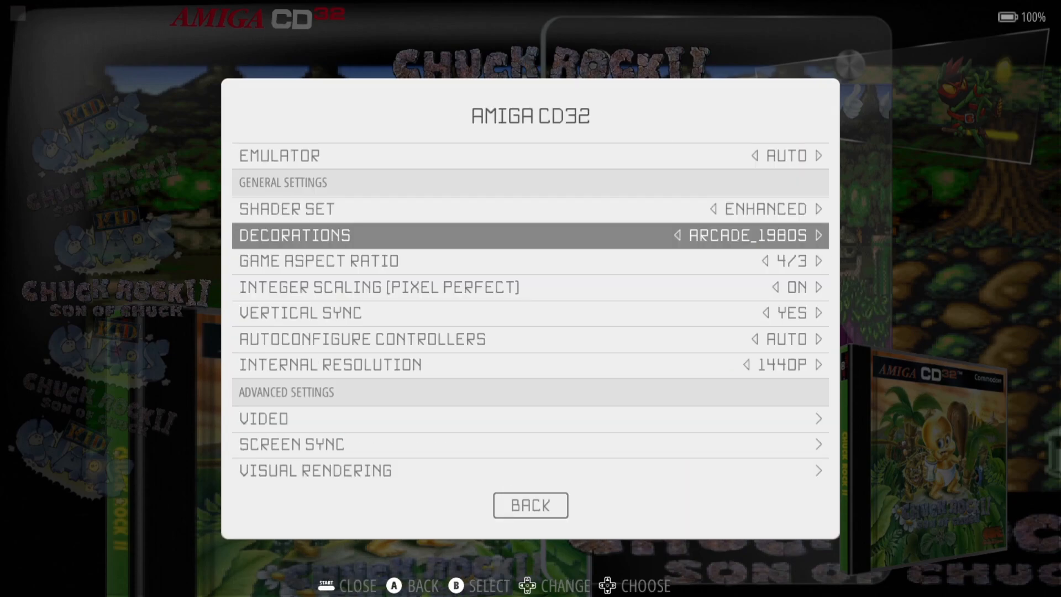
key(Escape)
key(Down)
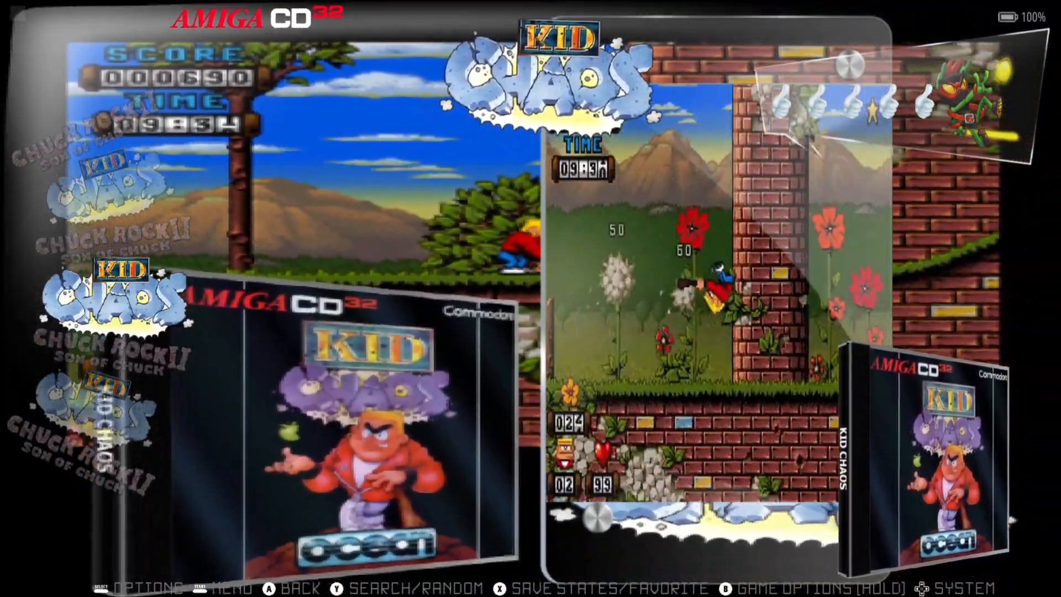
- Launch Kid Chaos from the Amiga CD32 list, framed by the Arcade 1980s synthwave bezel
key(Return)
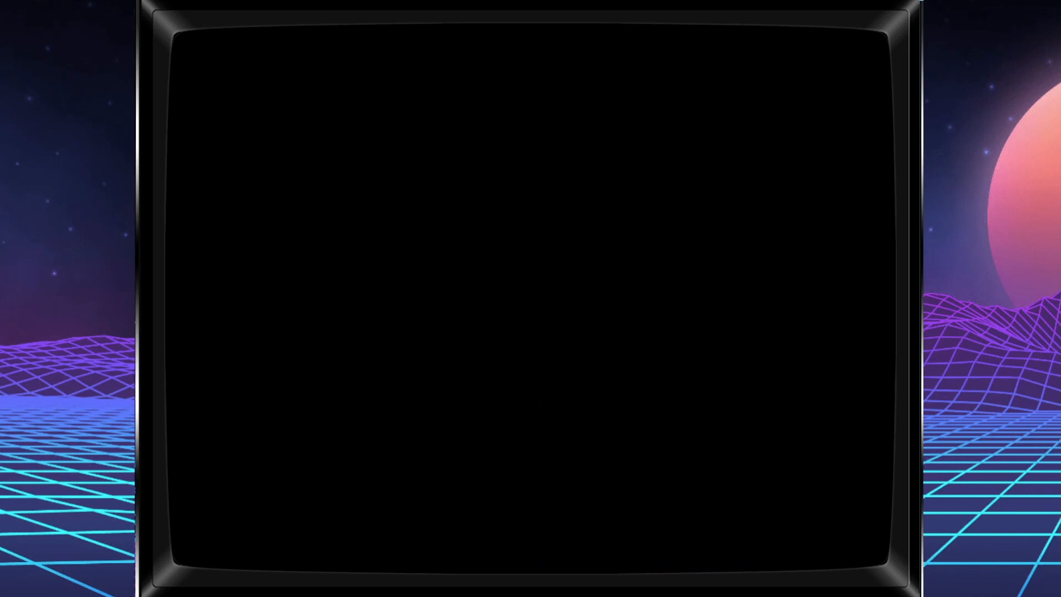
- Start a new Kid Chaos game, skip the Secret Garden briefing, and run right attacking bees
key(Return)
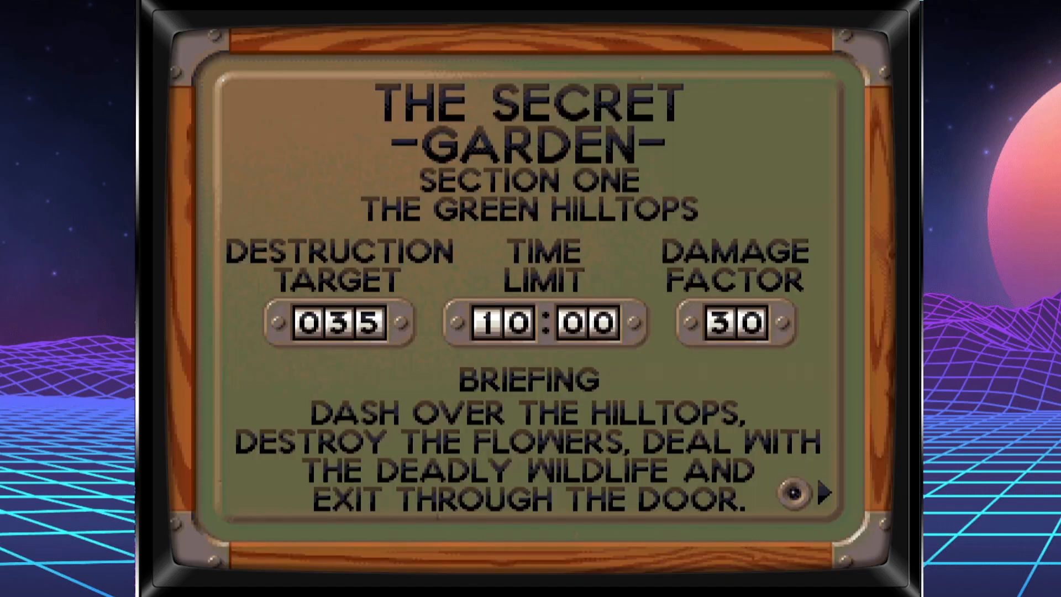
key(Return)
key(Up)
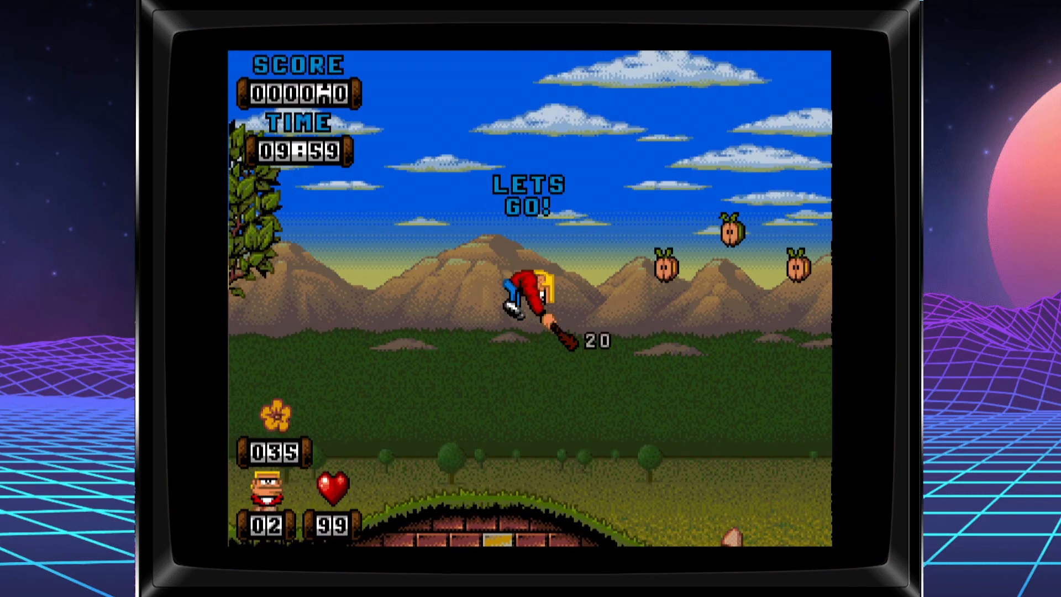
key(Right)
key(Up)
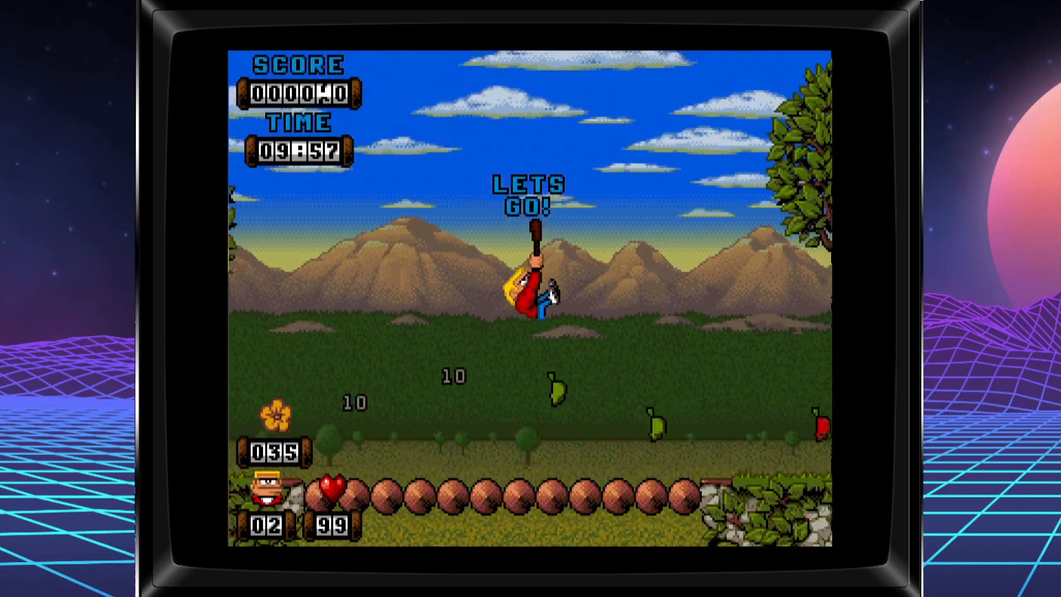
key(Right)
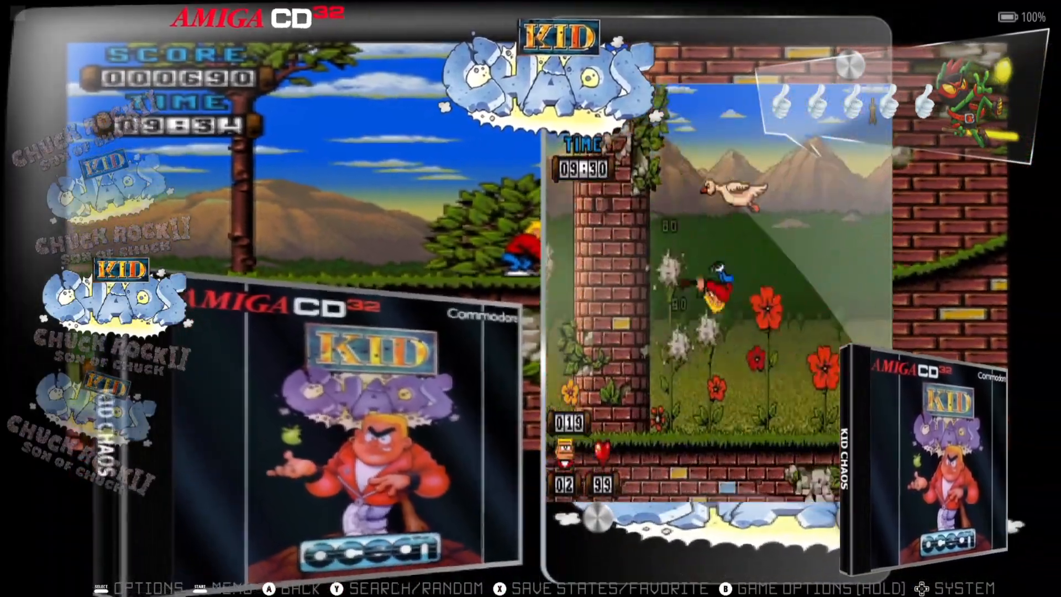
- Set the Amiga CD32 shader to NONE in Advanced System Options
key(BackSpace)
key(Up)
key(Up)
key(Return)
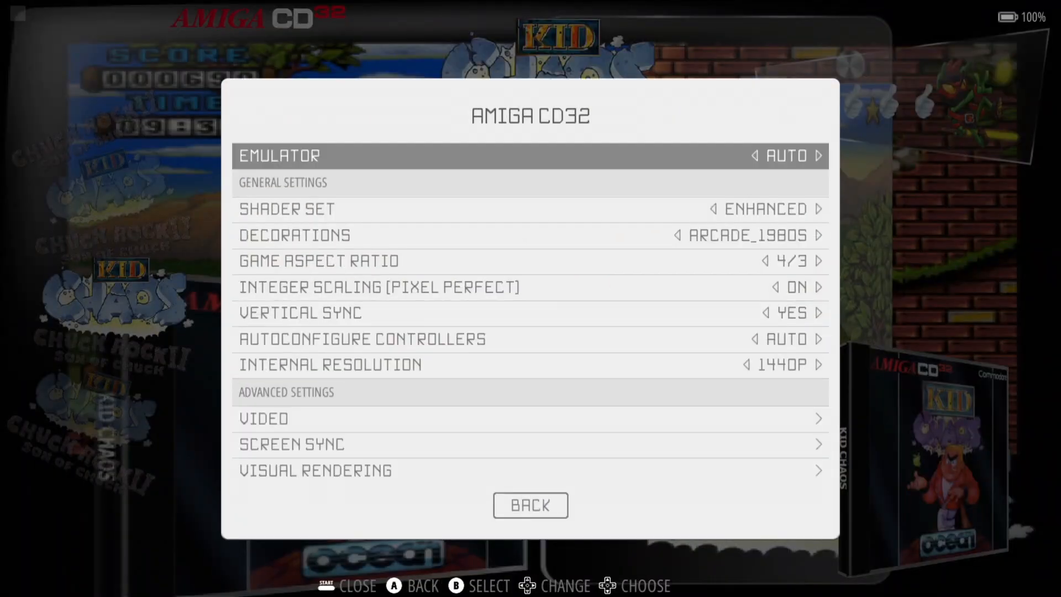
key(Down)
key(Return)
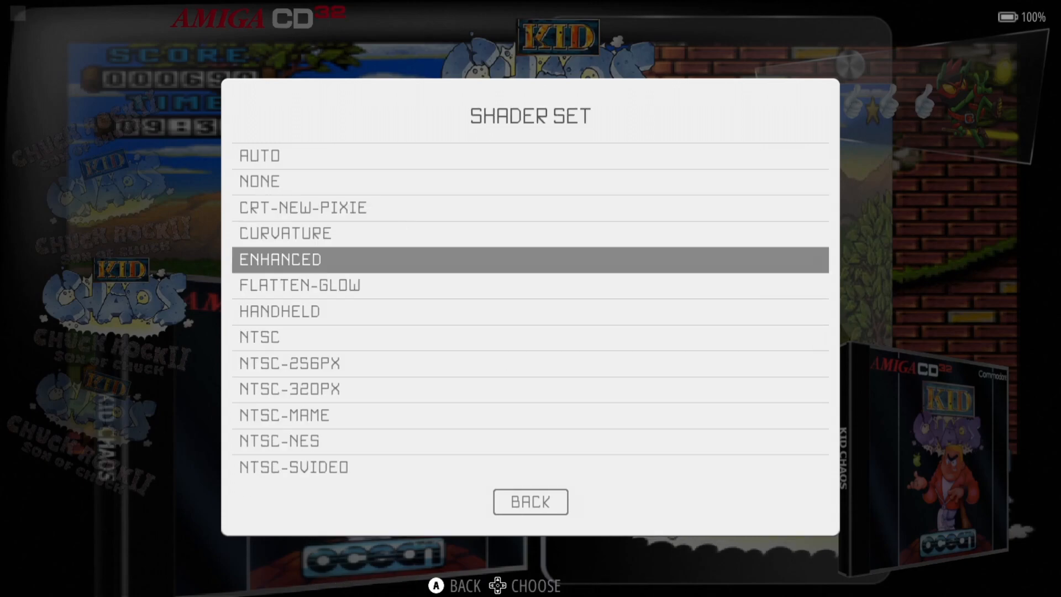
key(Up)
key(Up)
key(Up)
key(Return)
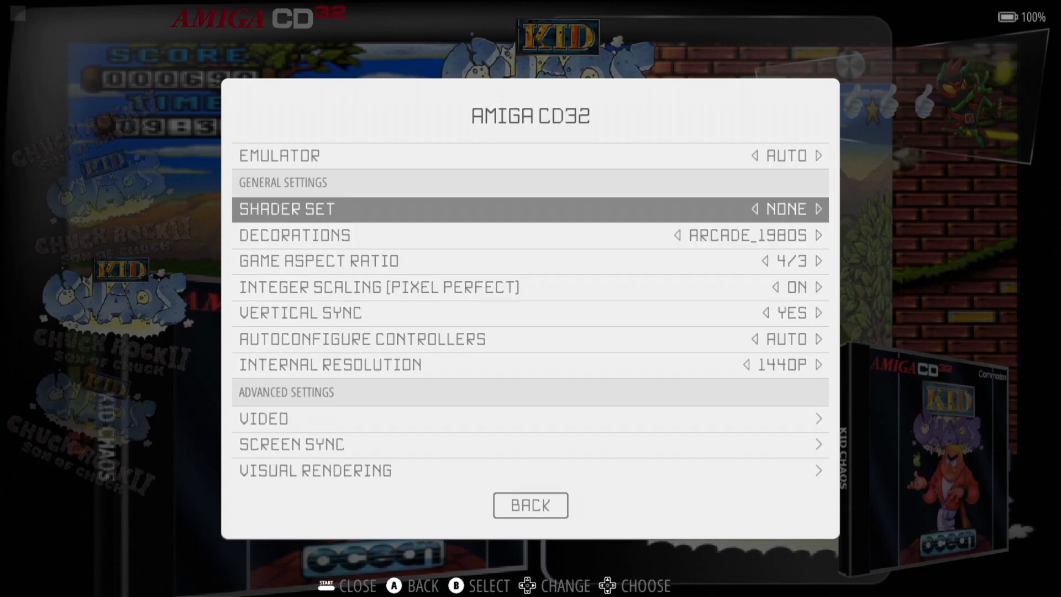
- Set the Amiga CD32 game aspect ratio to CUSTOM
key(Down)
key(Down)
key(Return)
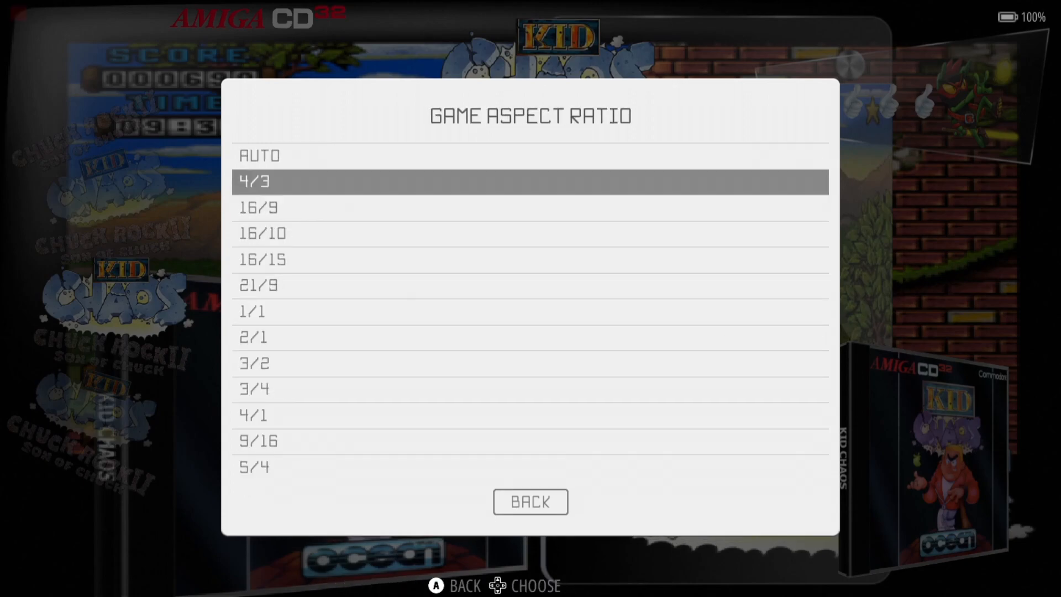
key(Up)
key(Up)
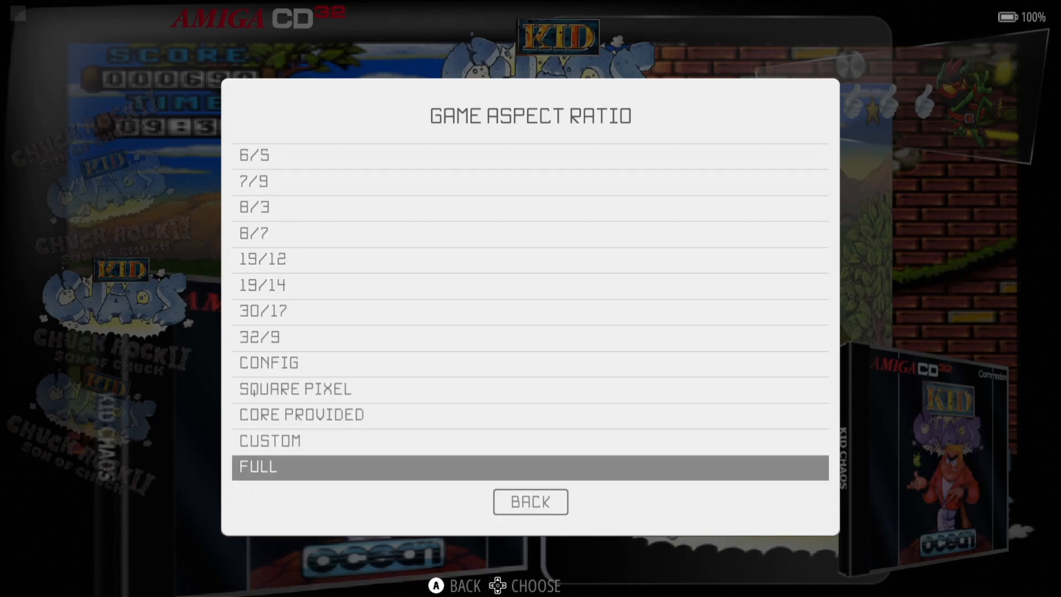
key(Up)
key(Down)
key(Up)
key(Return)
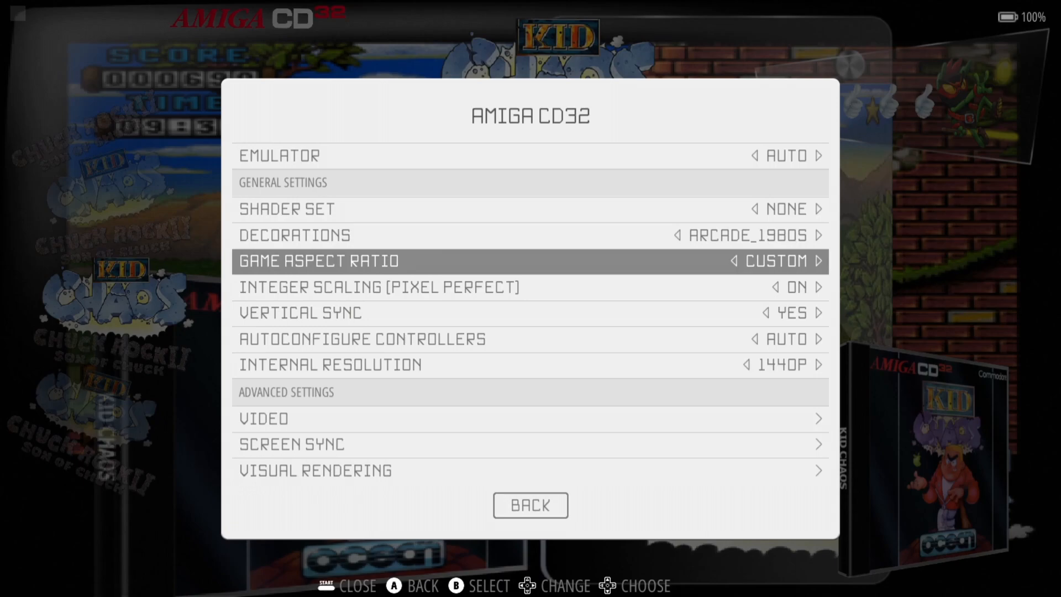
- Set decorations to NONE, close the settings, and reselect Kid Chaos in the list
key(Up)
key(Return)
key(Up)
key(Up)
key(Up)
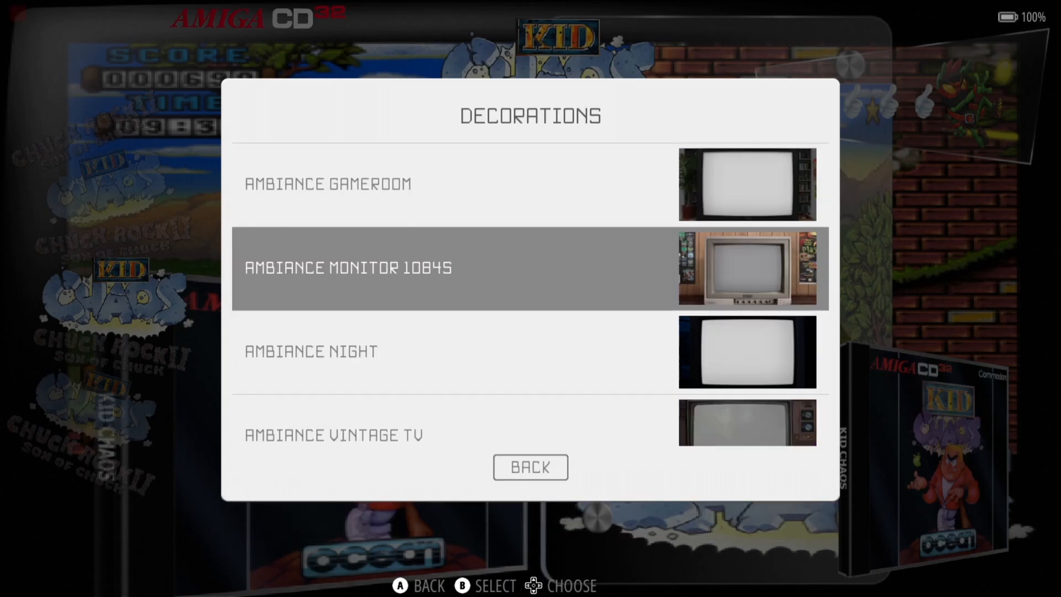
key(Up)
key(Up)
key(Up)
key(Return)
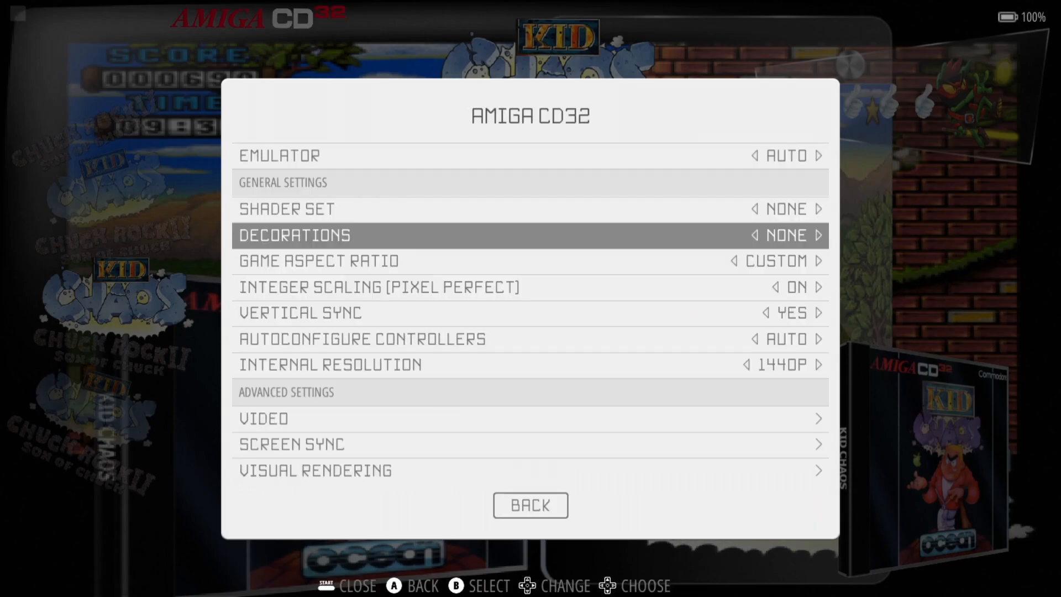
key(Up)
key(Escape)
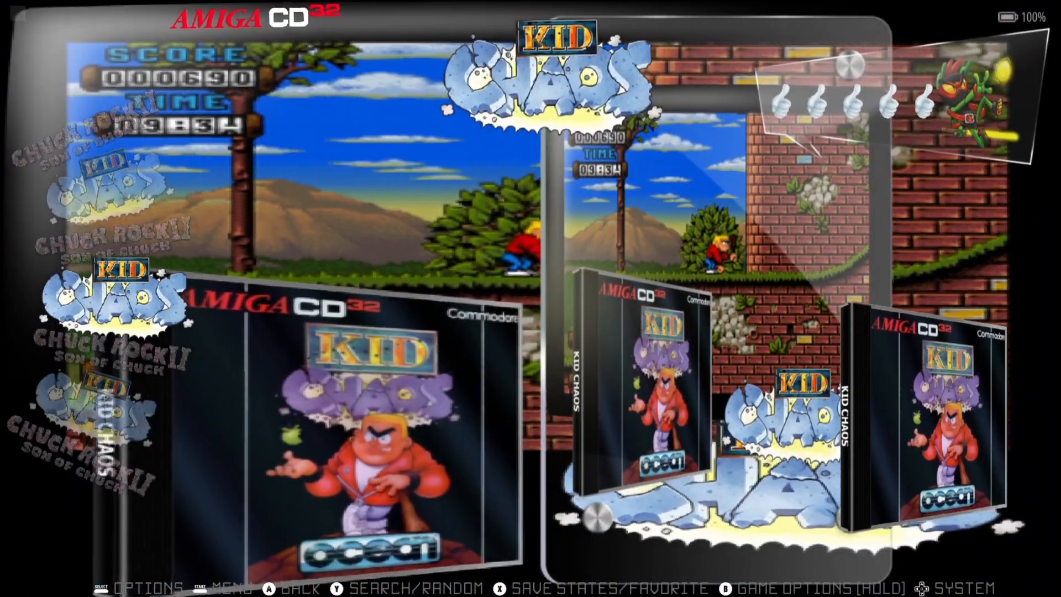
key(Down)
key(Up)
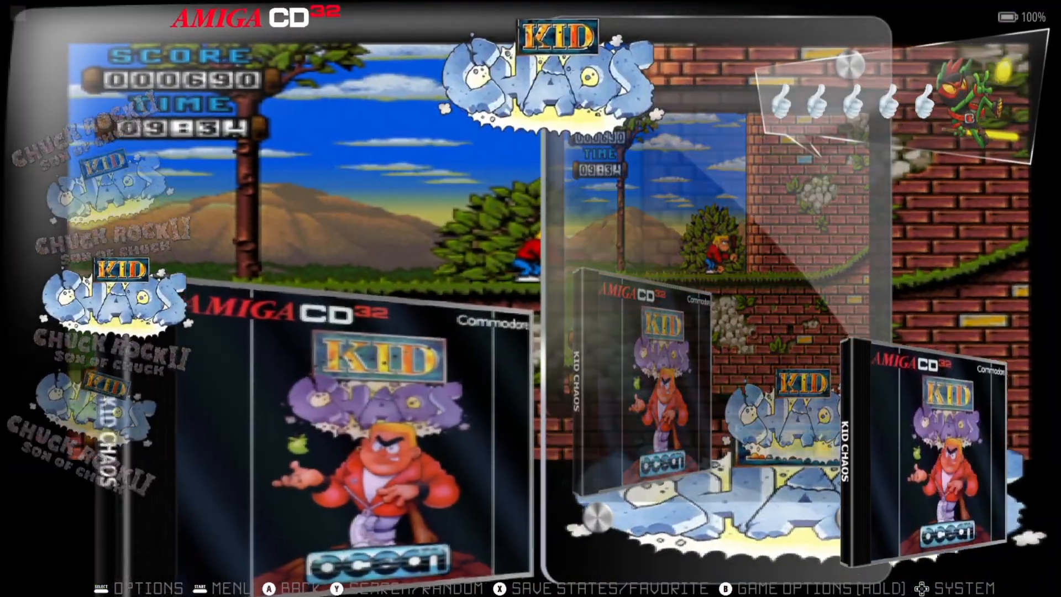
- Relaunch Kid Chaos without a bezel, start a new game, and leap off the hill
key(Return)
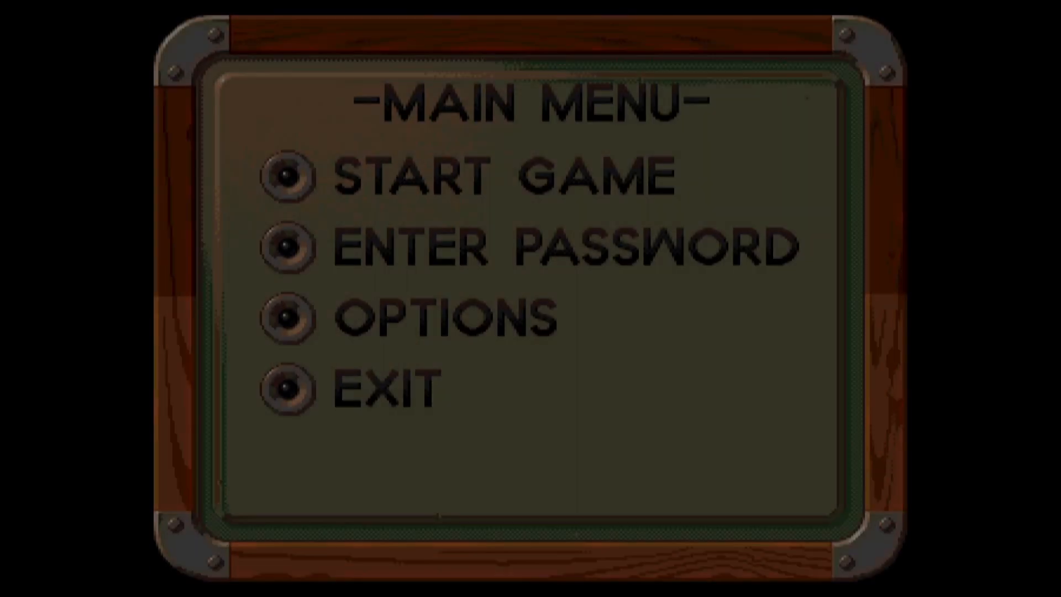
key(Return)
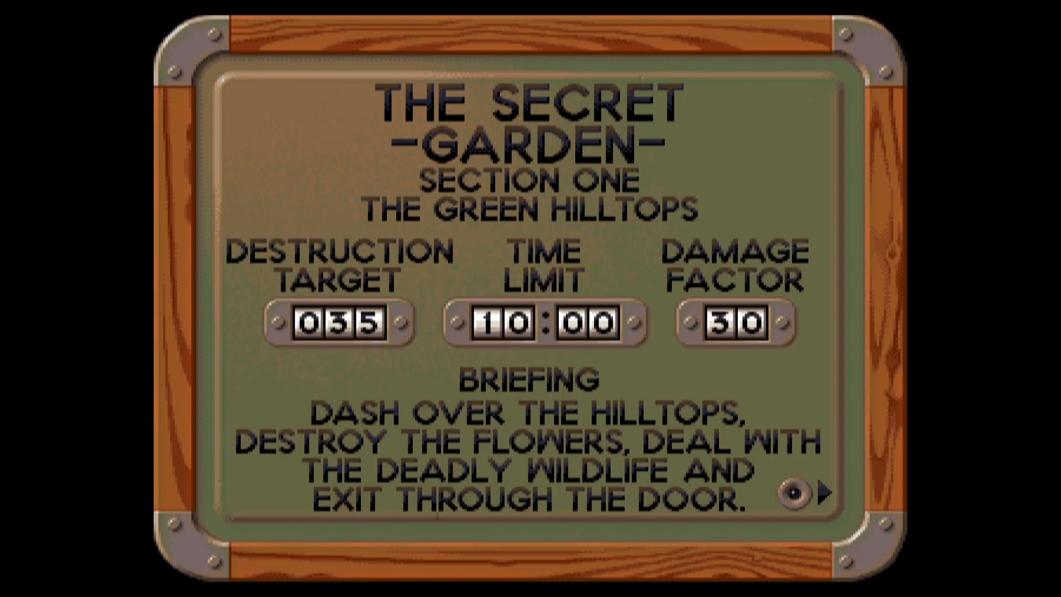
key(Right)
key(Up)
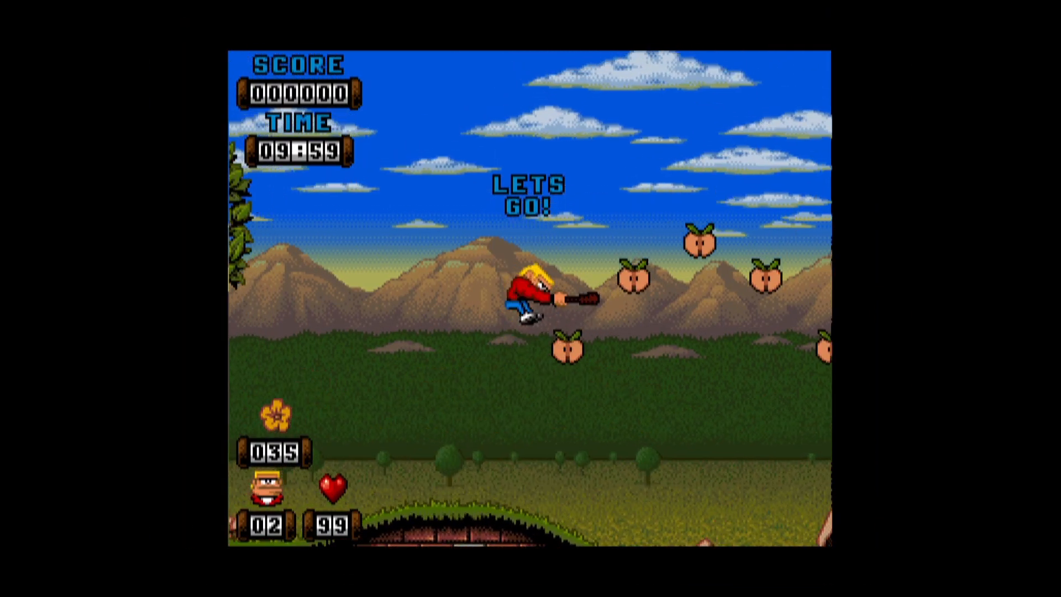
key(Right)
- Jump over the brick wall past the bees, then quit back to the game list
key(Up)
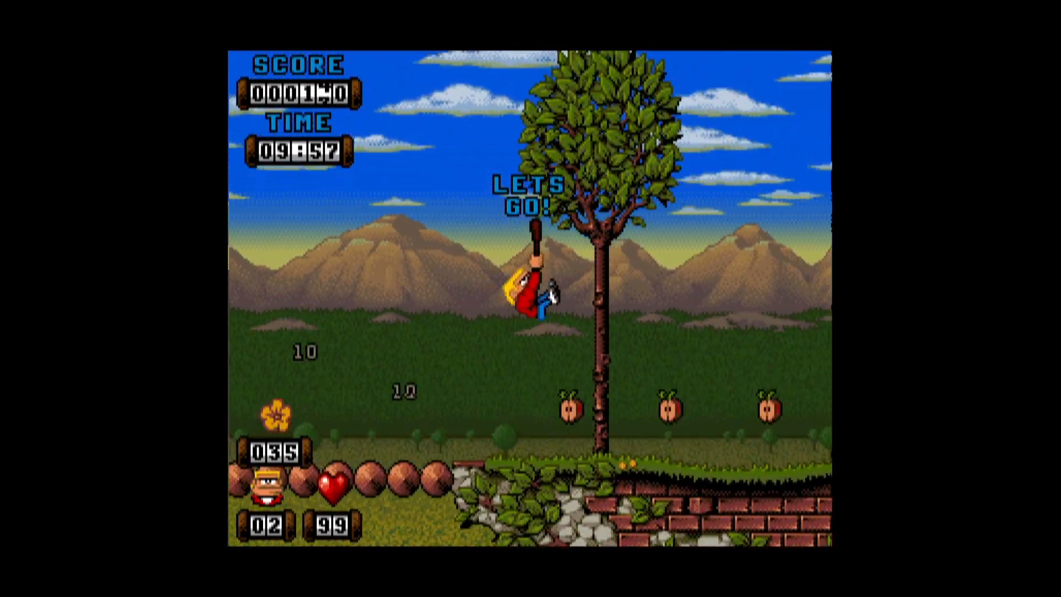
key(Right)
key(Up)
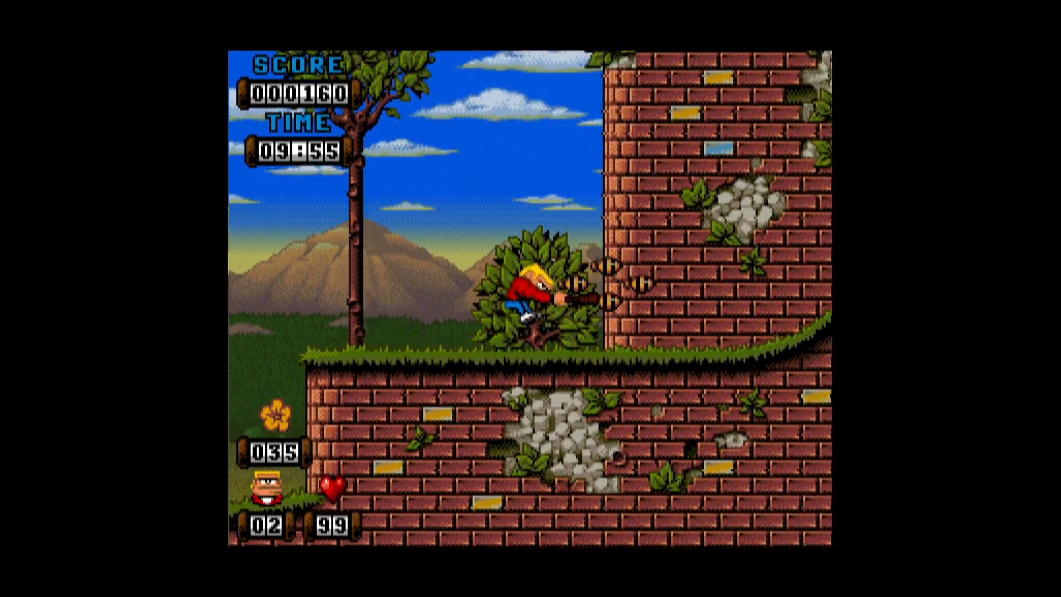
key(Up)
key(Right)
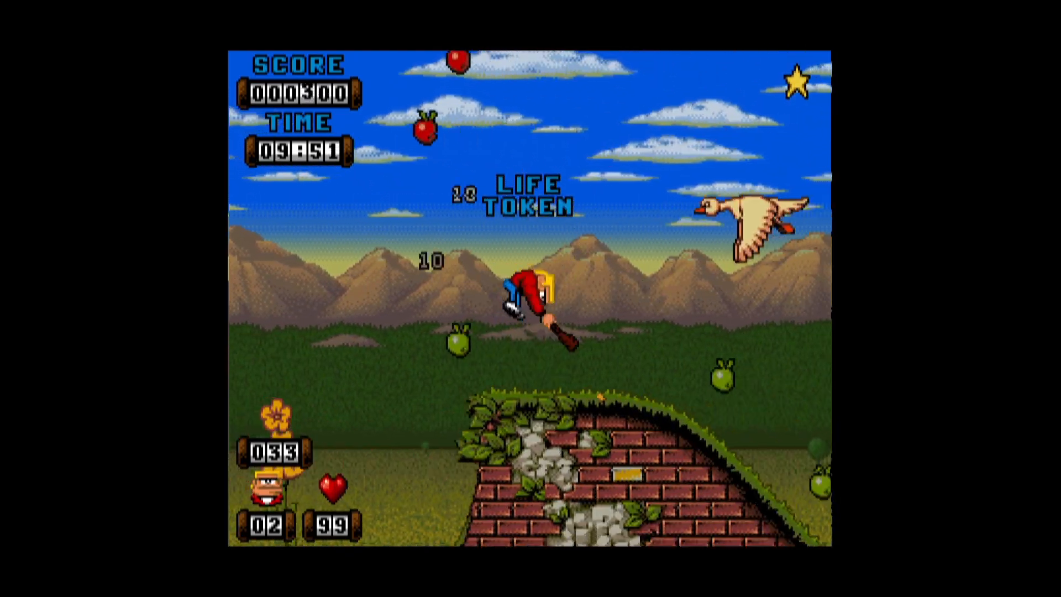
key(Right)
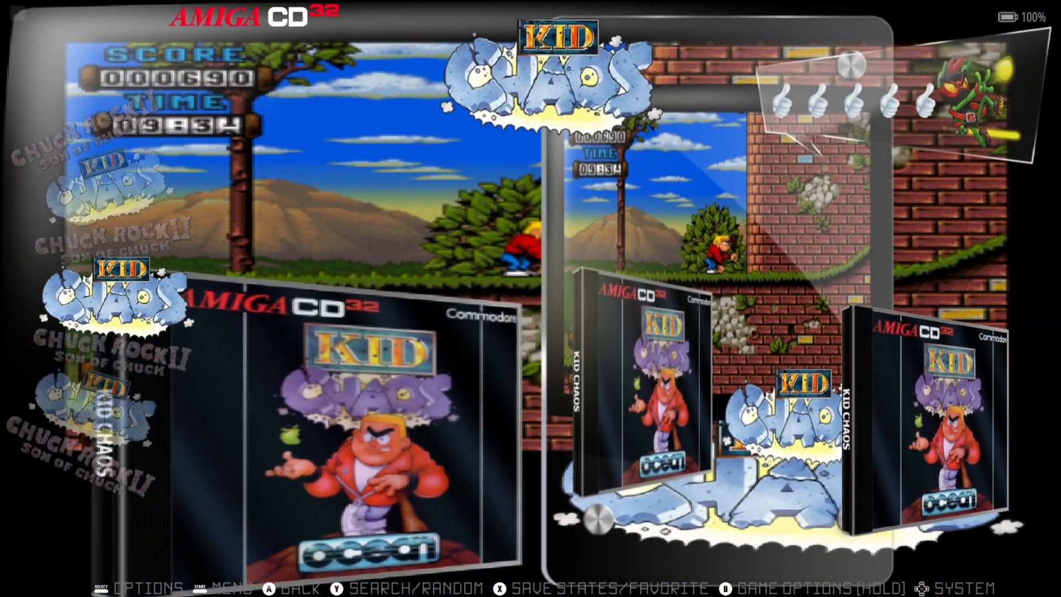
- Change the Amiga CD32 game aspect ratio from CUSTOM to FULL and close the settings
key(F2)
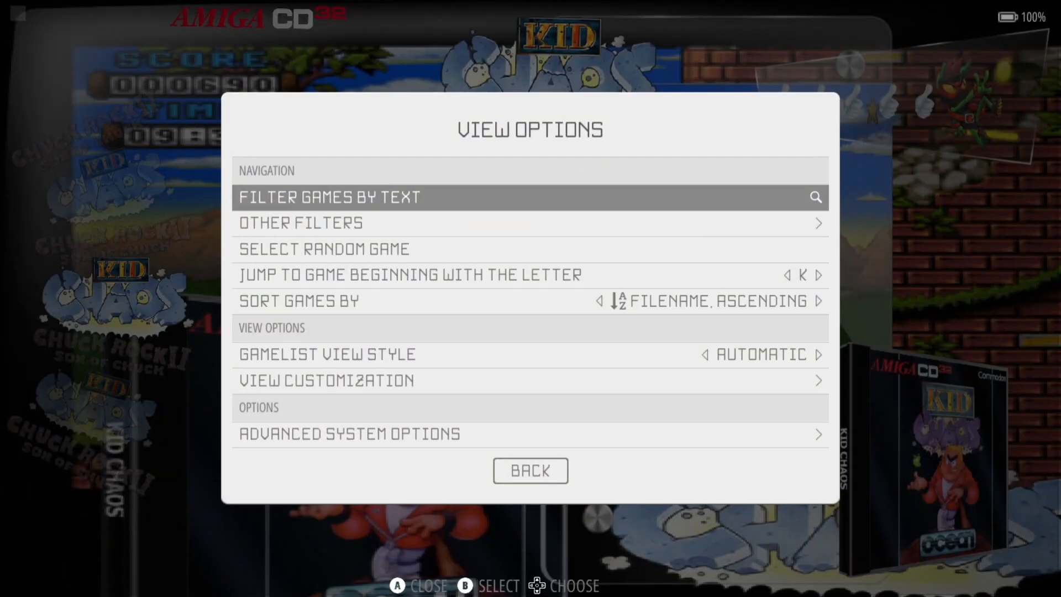
key(Up)
key(Up)
key(Return)
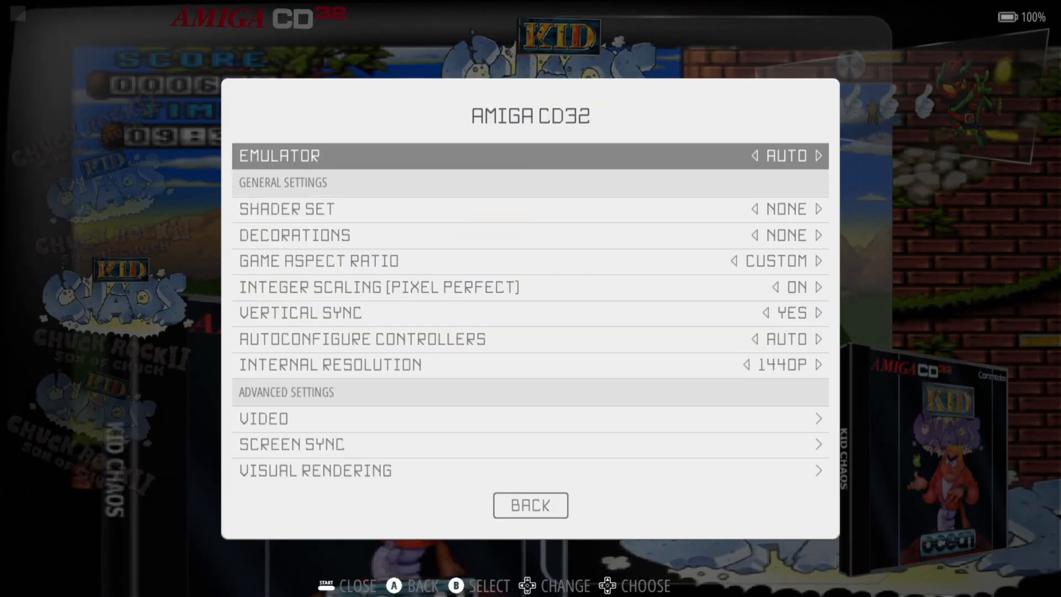
key(Down)
key(Down)
key(Down)
key(Return)
key(Down)
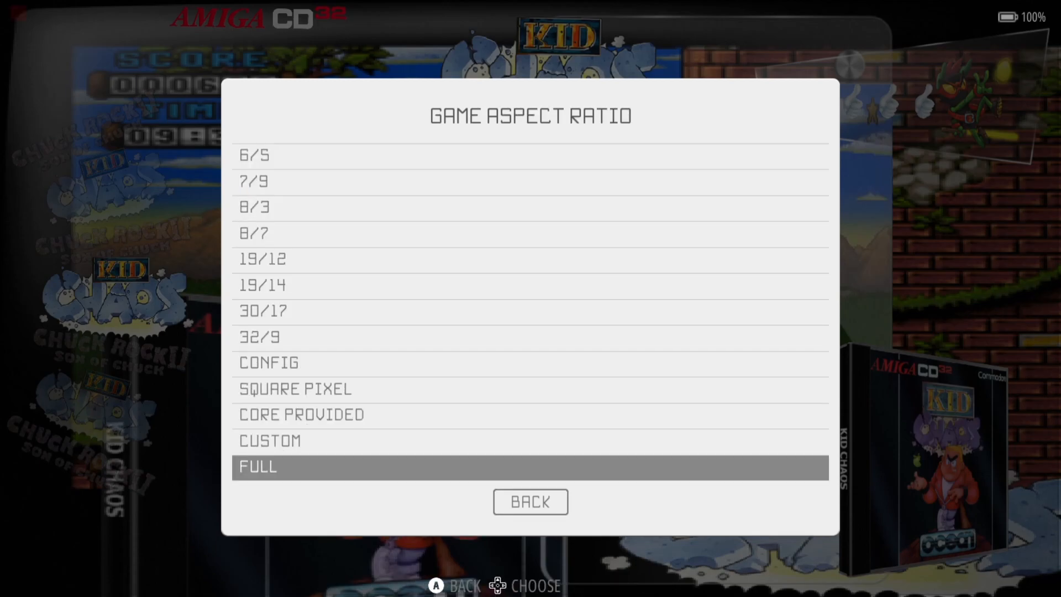
key(Return)
key(Escape)
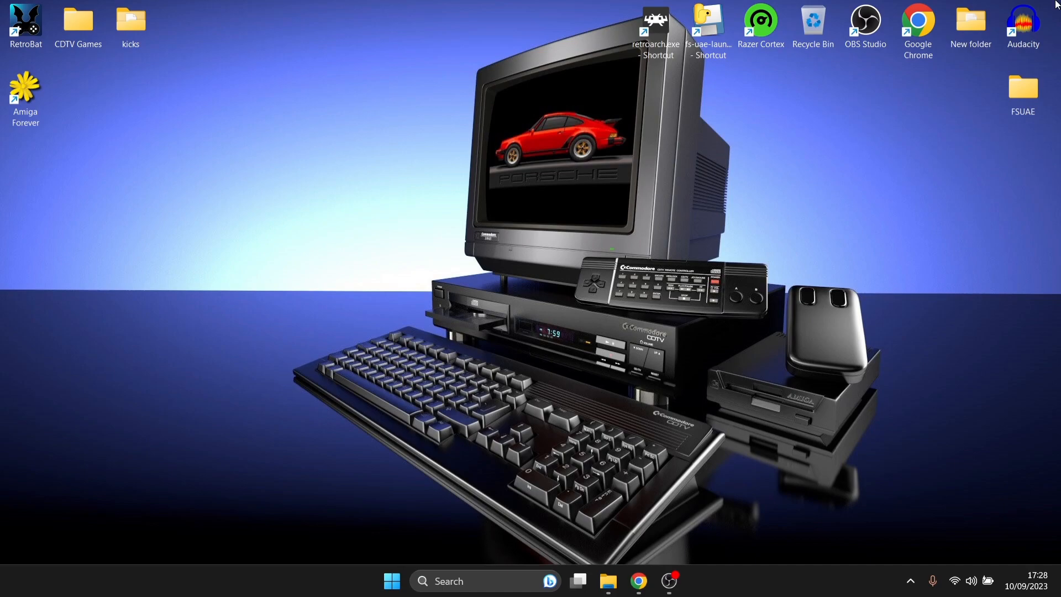
- Open the CDTV Games desktop folder and move its window aside to uncover the desktop shortcuts
double_click(91, 21)
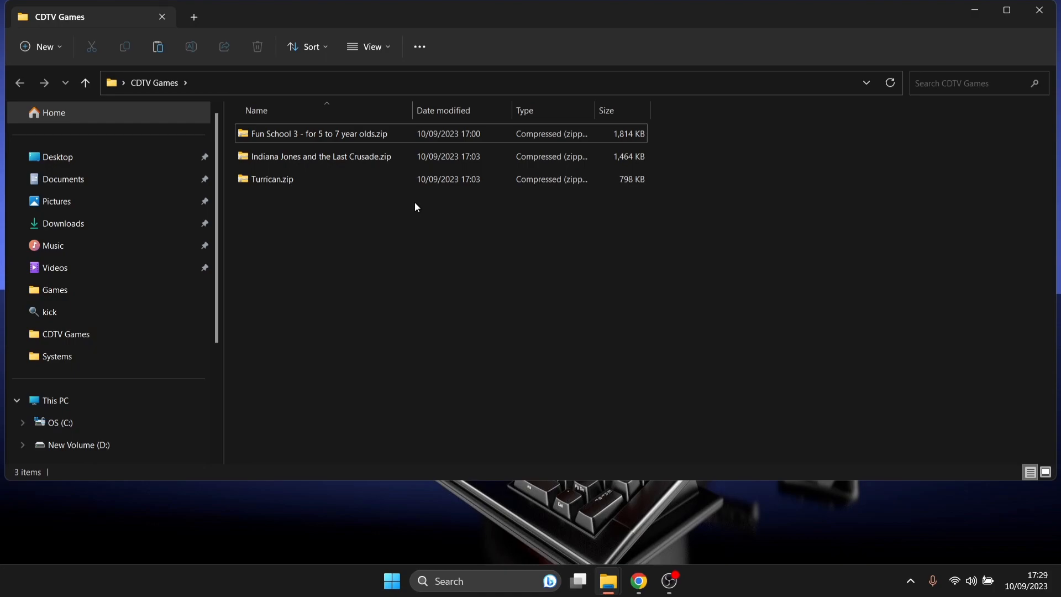
drag(311, 21, 764, 62)
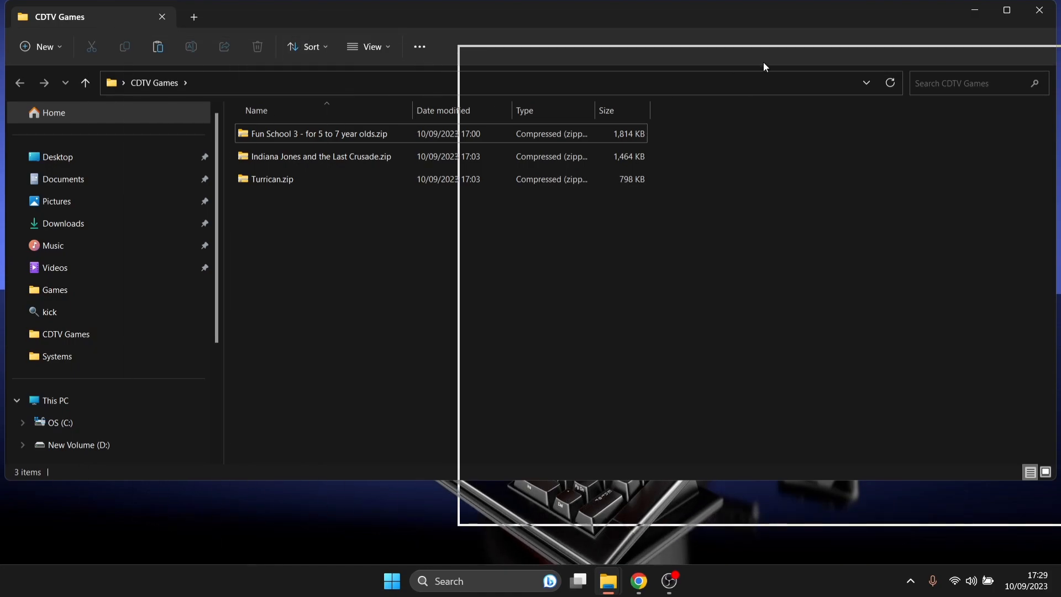
- Open the RetroBat shortcut's file location and launch BatGui.exe
right_click(29, 29)
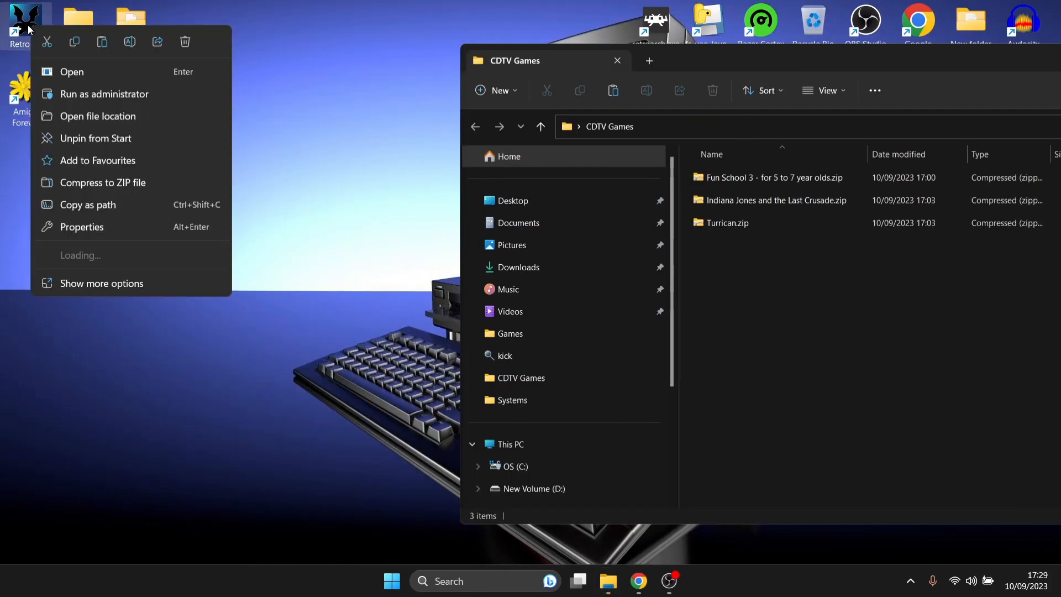
click(87, 111)
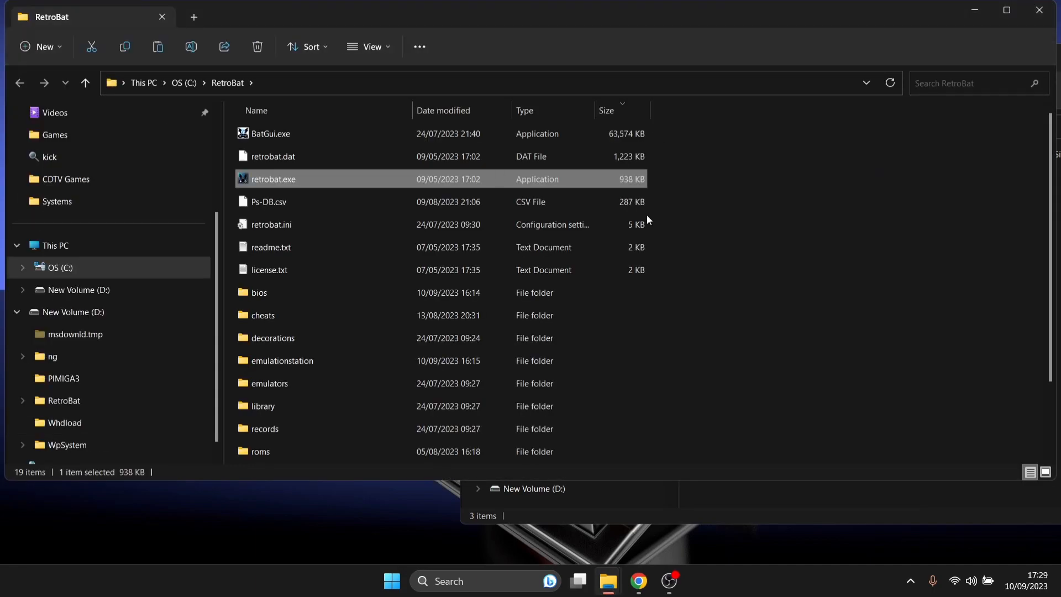
double_click(268, 138)
- Review the amigacdtv system's roms path, .zip extension and puae core in System List
click(641, 218)
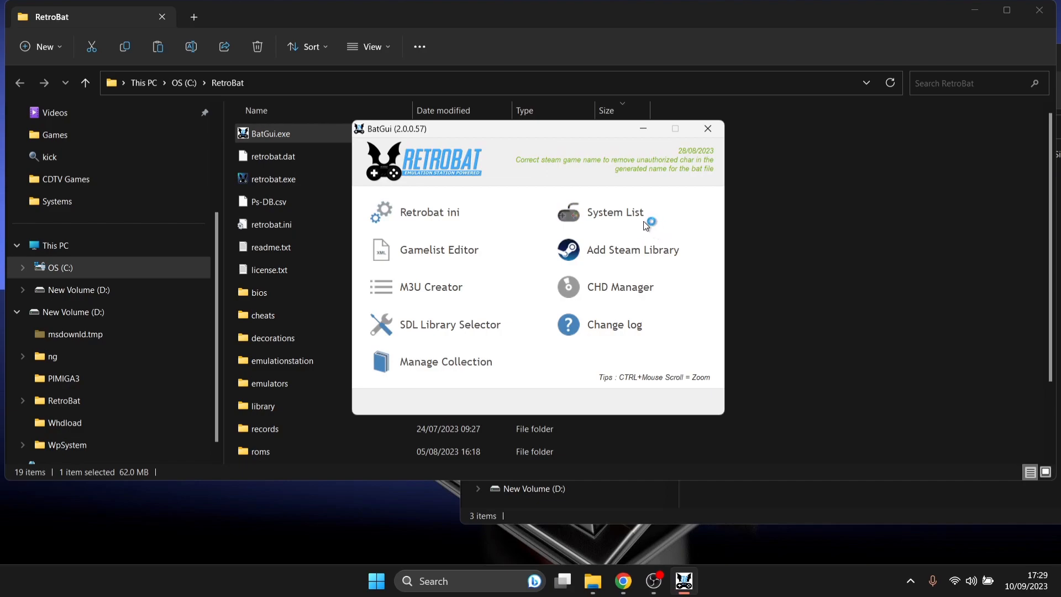
click(632, 143)
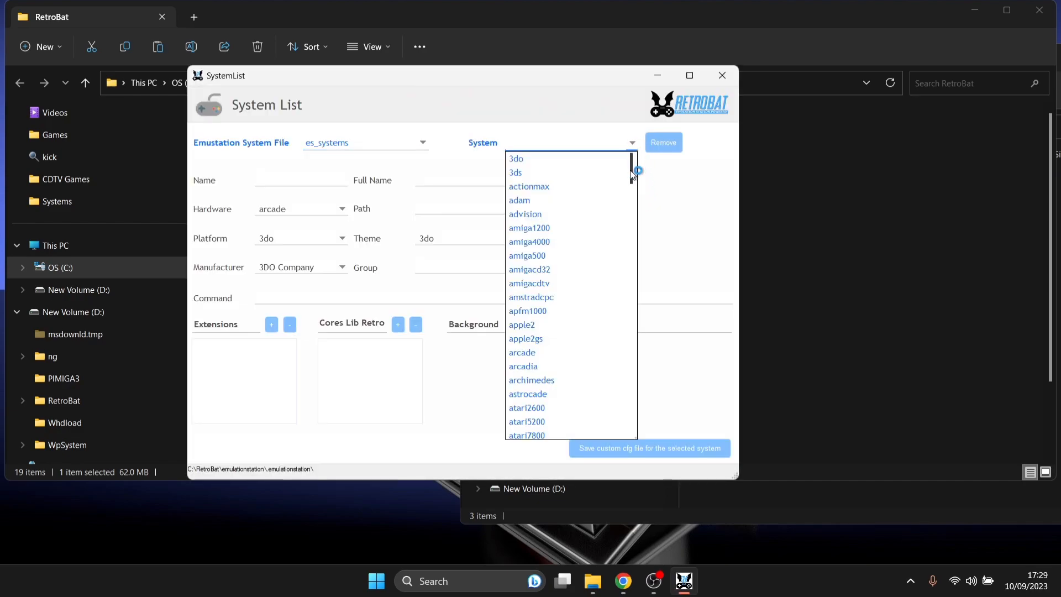
click(580, 285)
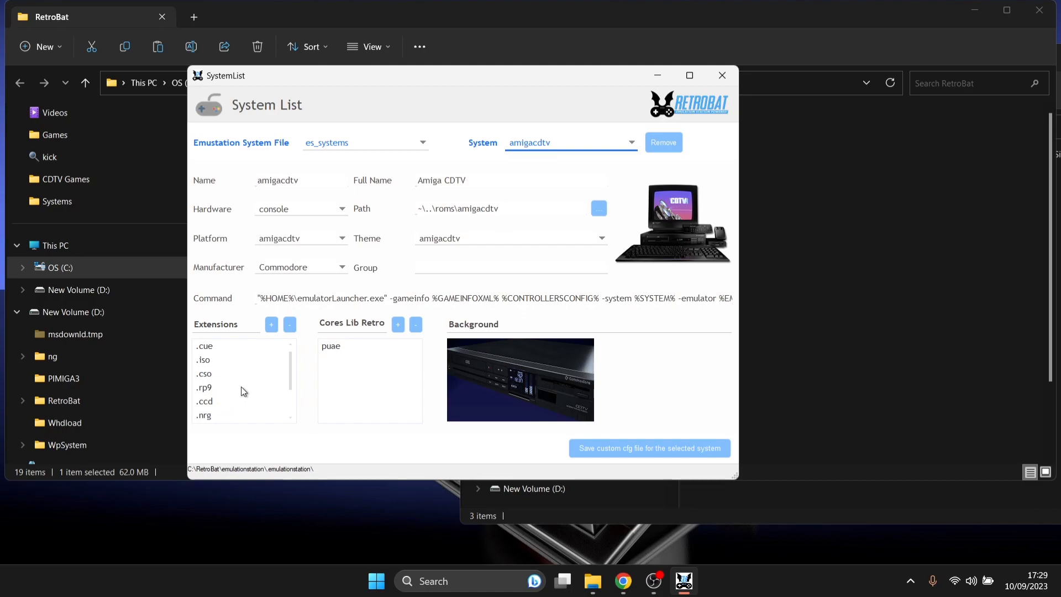
drag(289, 386, 288, 403)
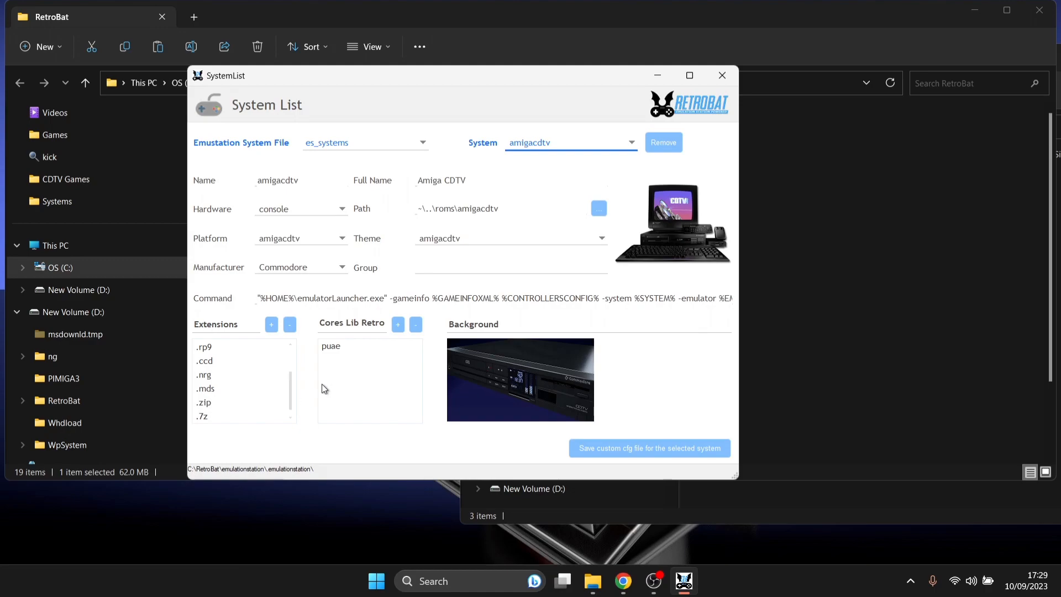
click(352, 344)
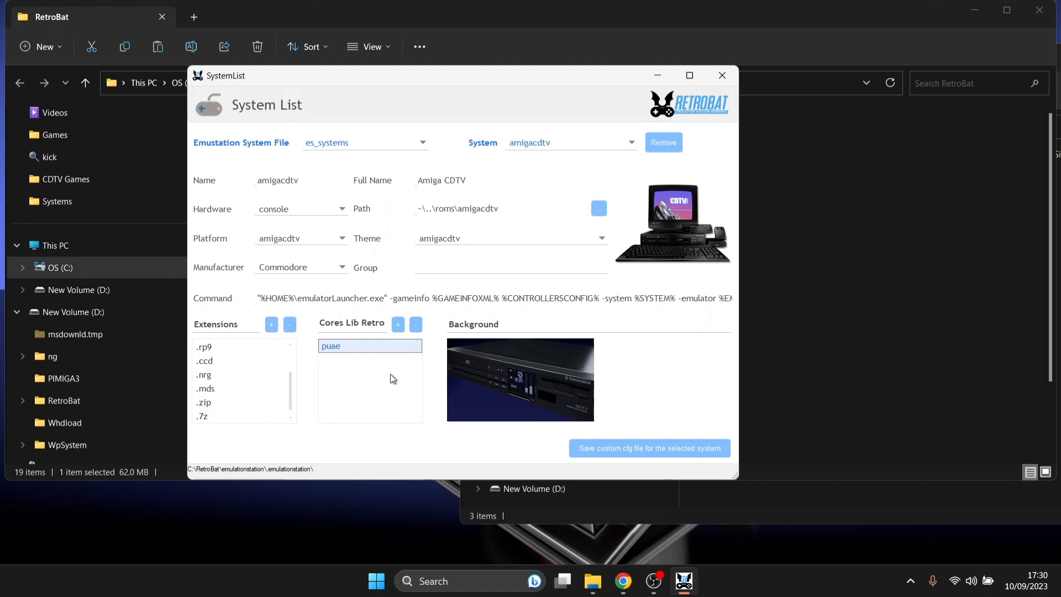
click(721, 71)
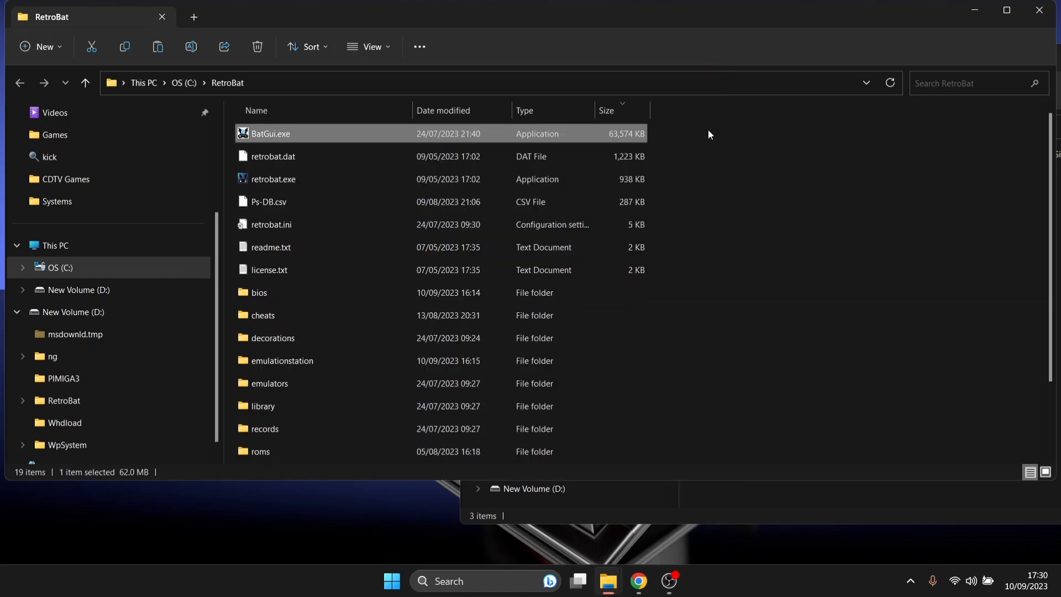
- Look in the bios folder, then open C:\RetroBat\roms\amigacdtv
double_click(349, 292)
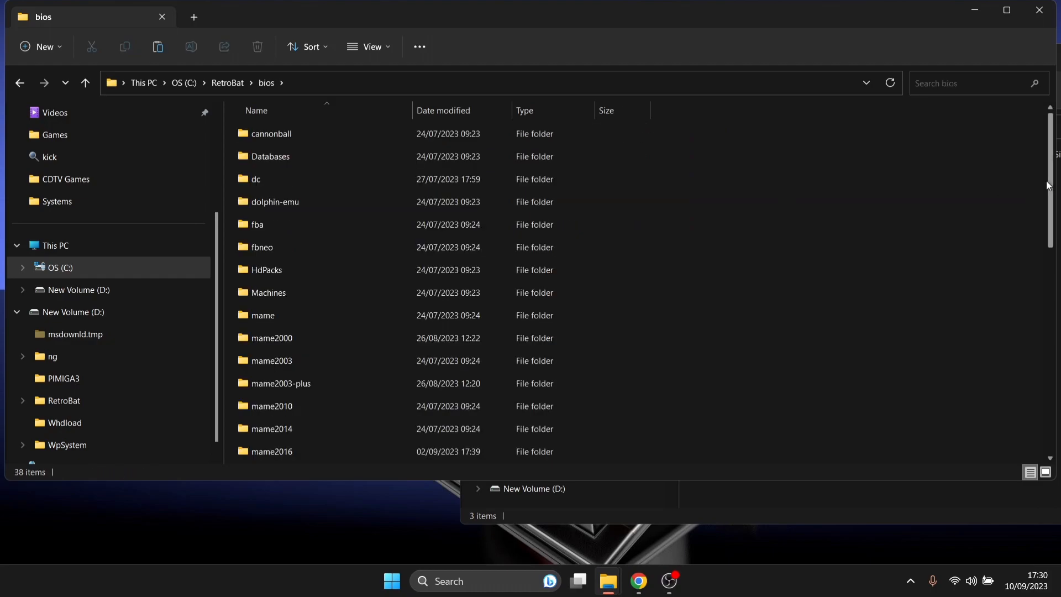
drag(1046, 181, 1043, 391)
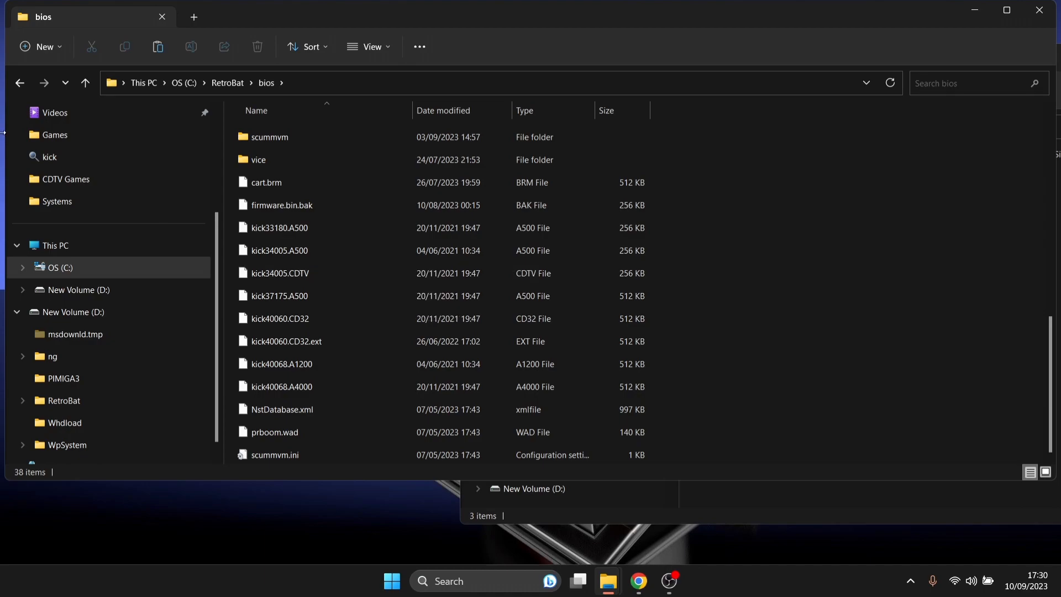
click(21, 82)
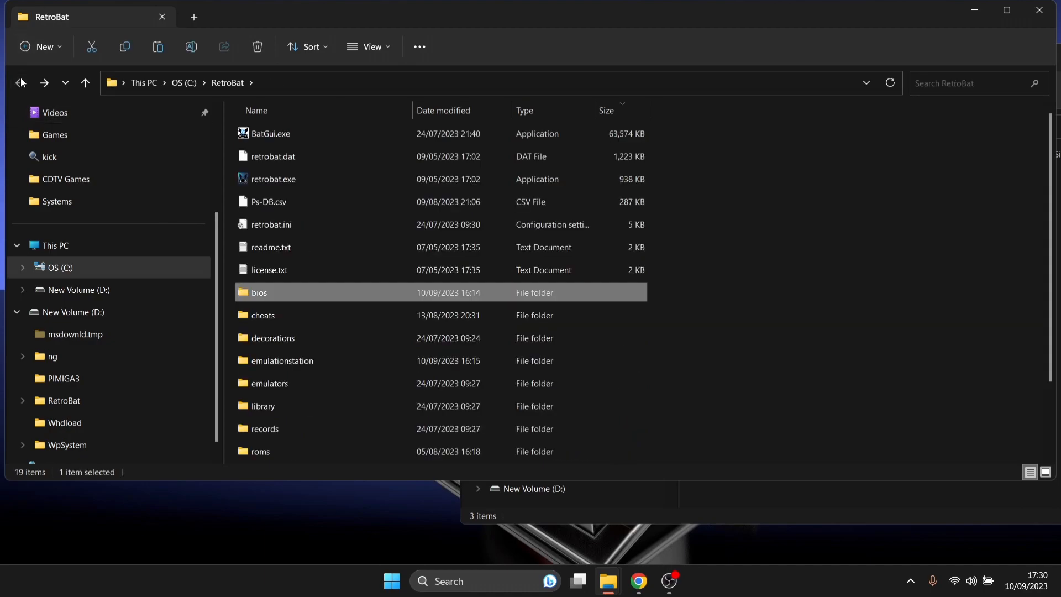
double_click(453, 446)
click(306, 366)
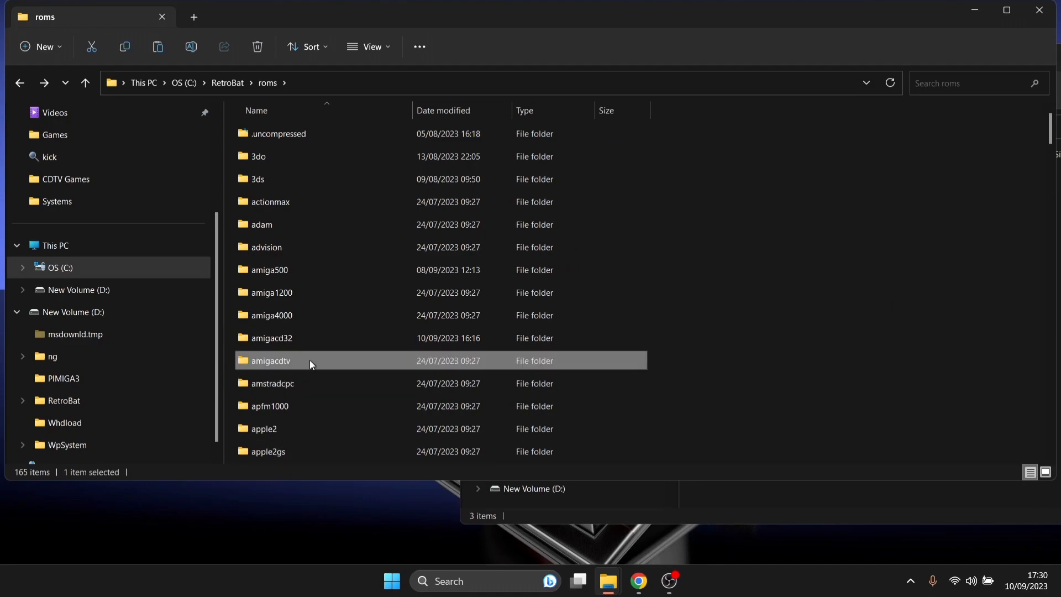
double_click(310, 360)
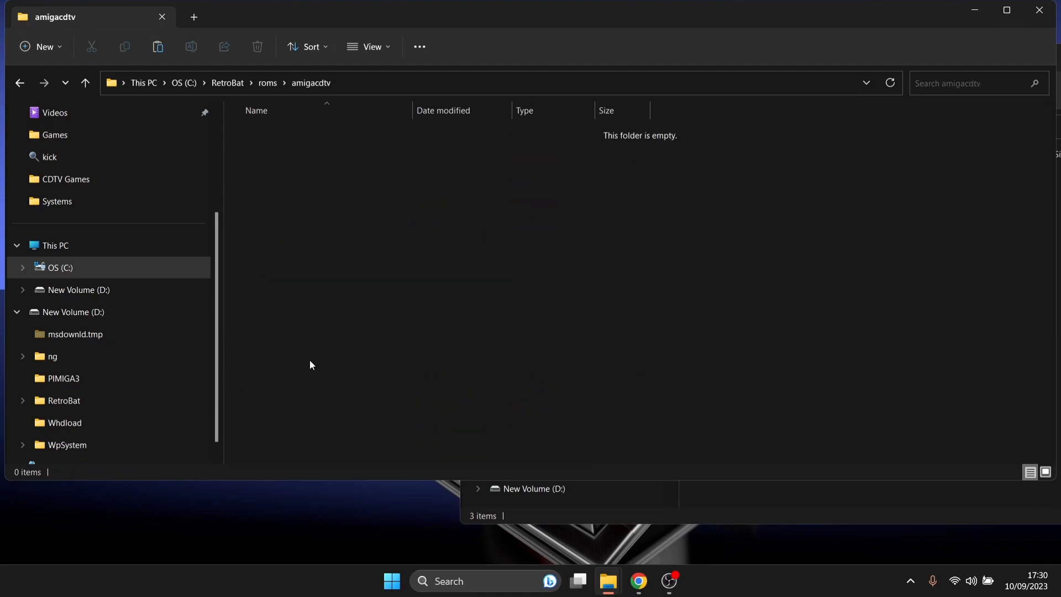
- Move the three CDTV game zips from CDTV Games into the amigacdtv folder
drag(407, 21, 855, 117)
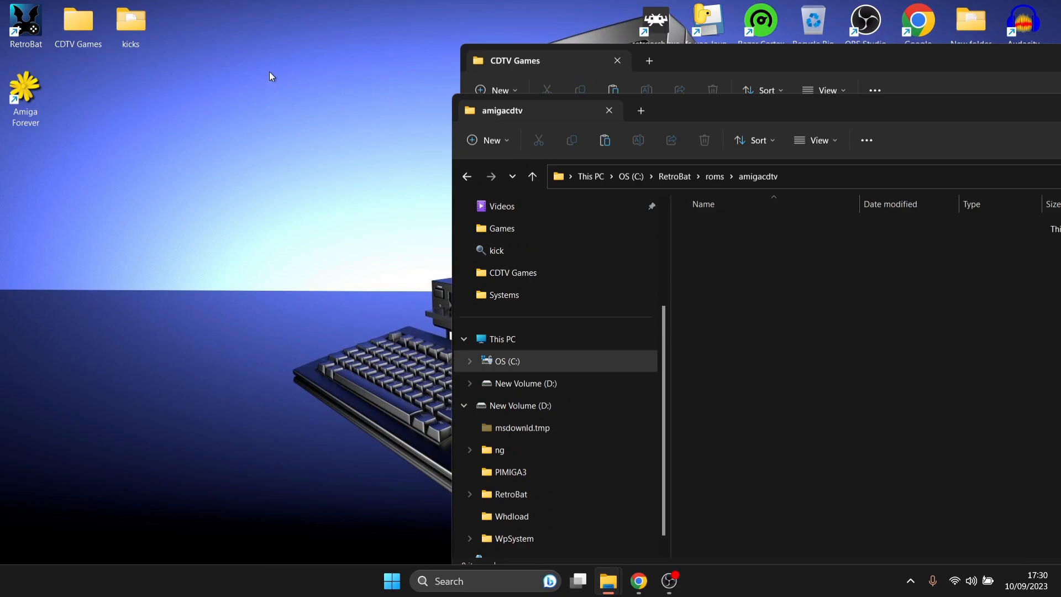
drag(723, 51, 266, 46)
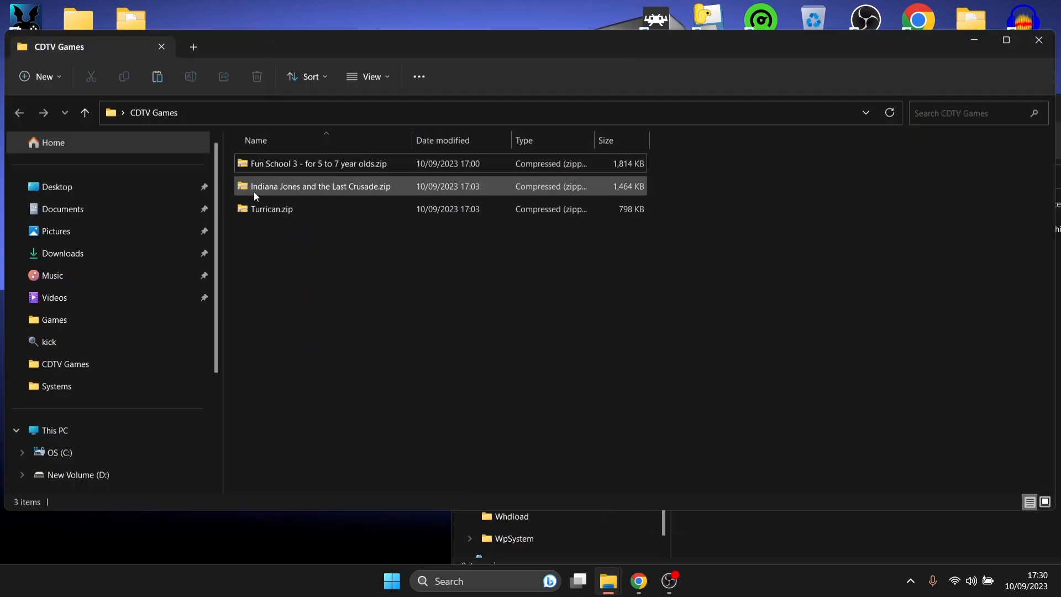
drag(288, 274, 818, 476)
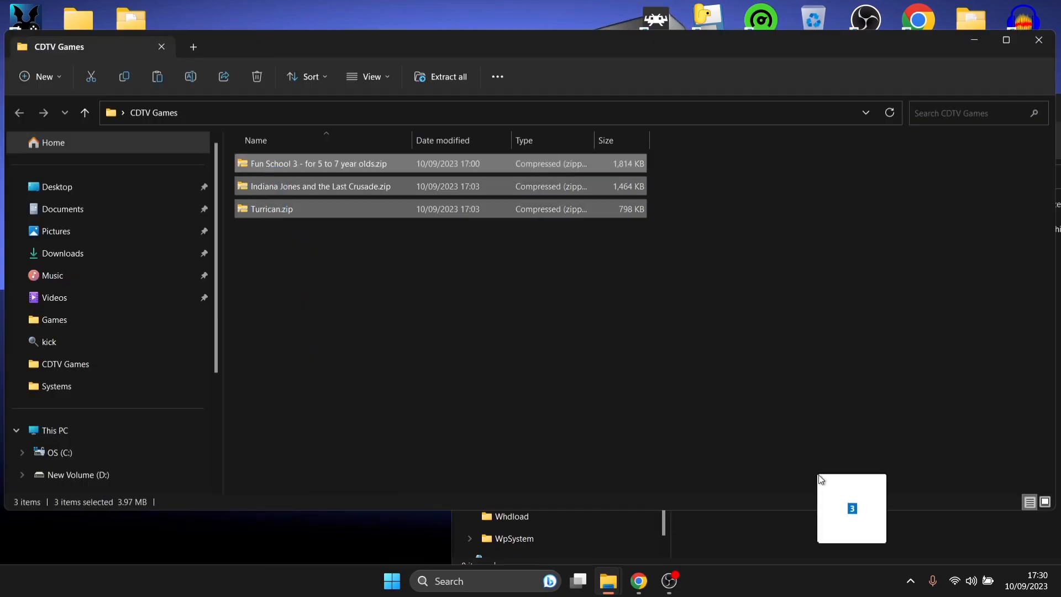
drag(826, 515, 825, 530)
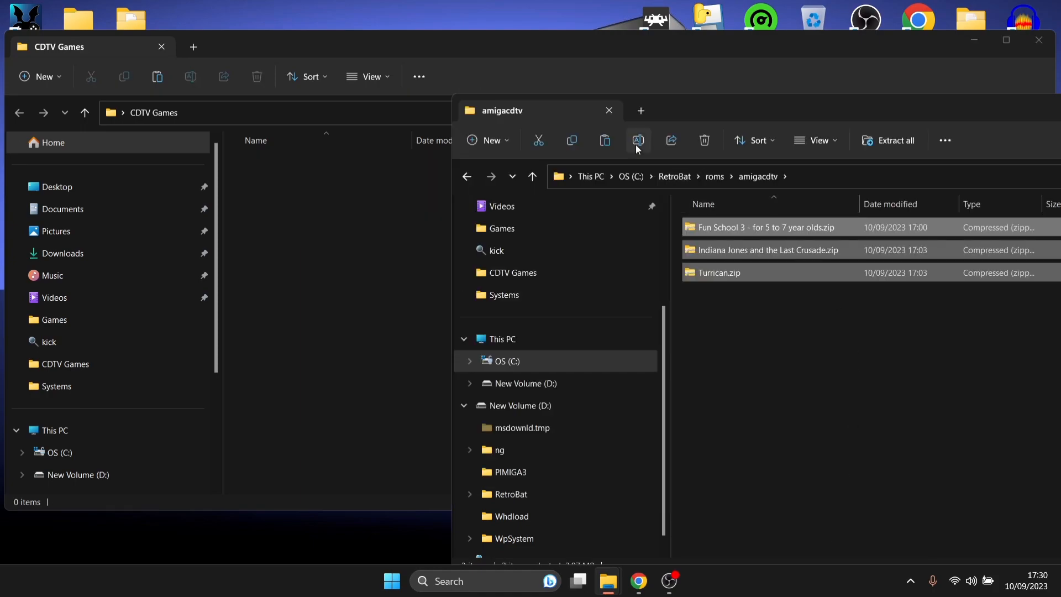
- Close the CDTV Games and amigacdtv folder windows
click(410, 48)
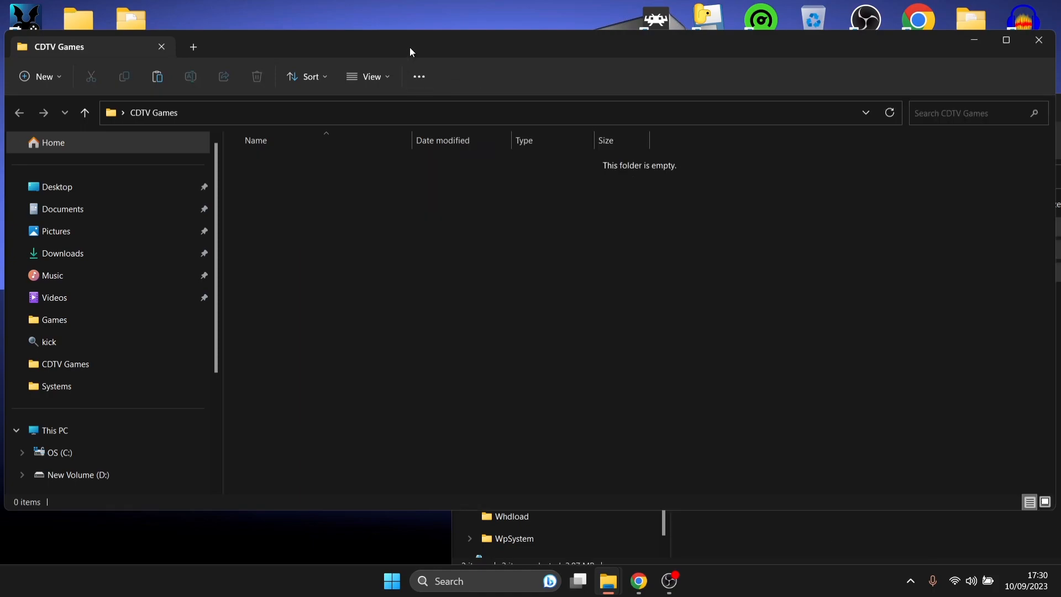
click(1044, 47)
drag(994, 108, 503, 98)
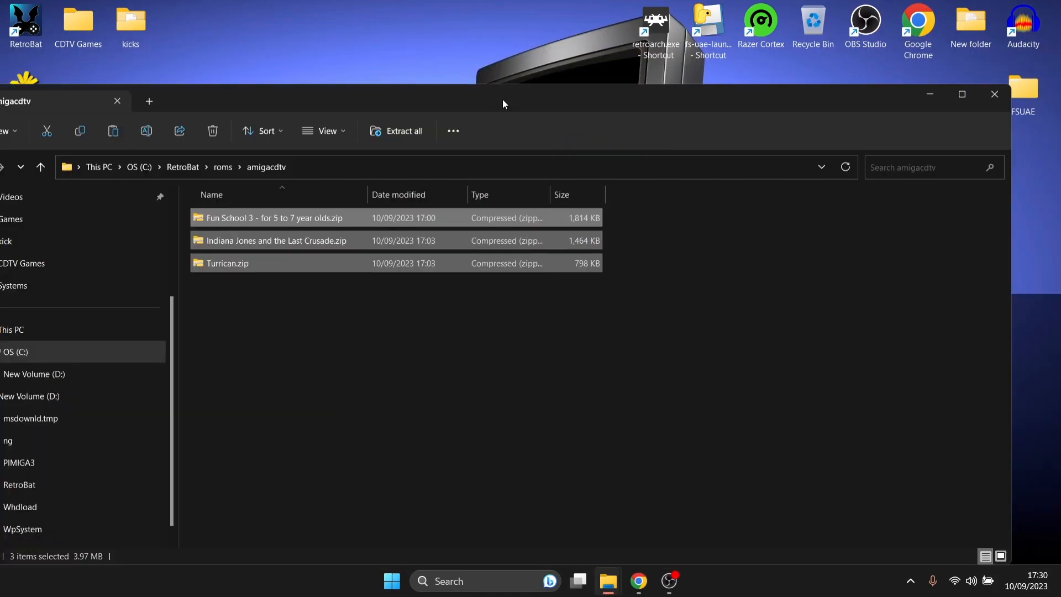
click(994, 95)
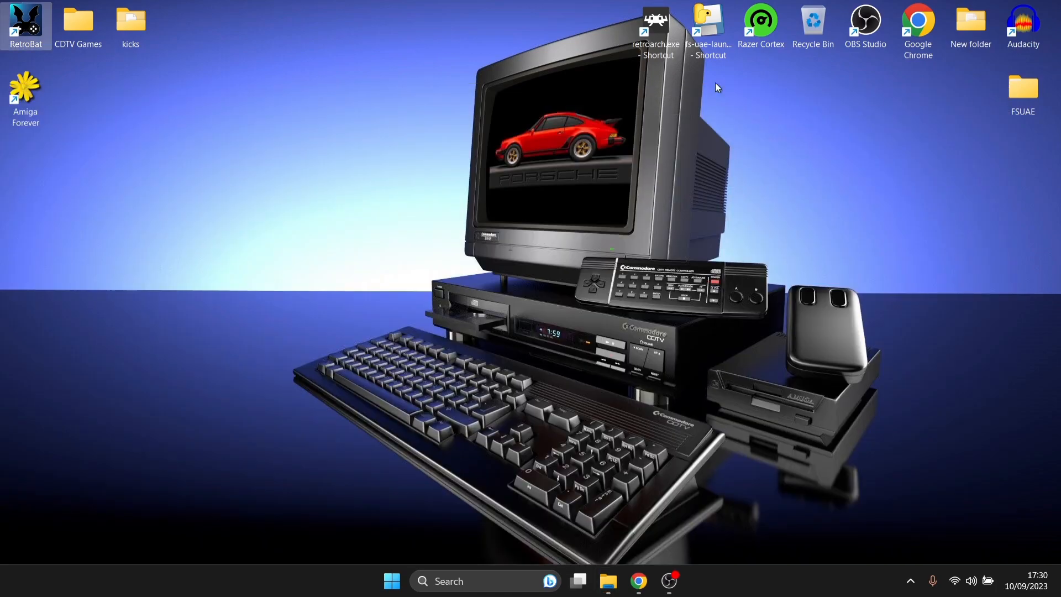
- Launch RetroBat, open the CDTV list, and run Scrape Now from the Scraper menu
double_click(26, 24)
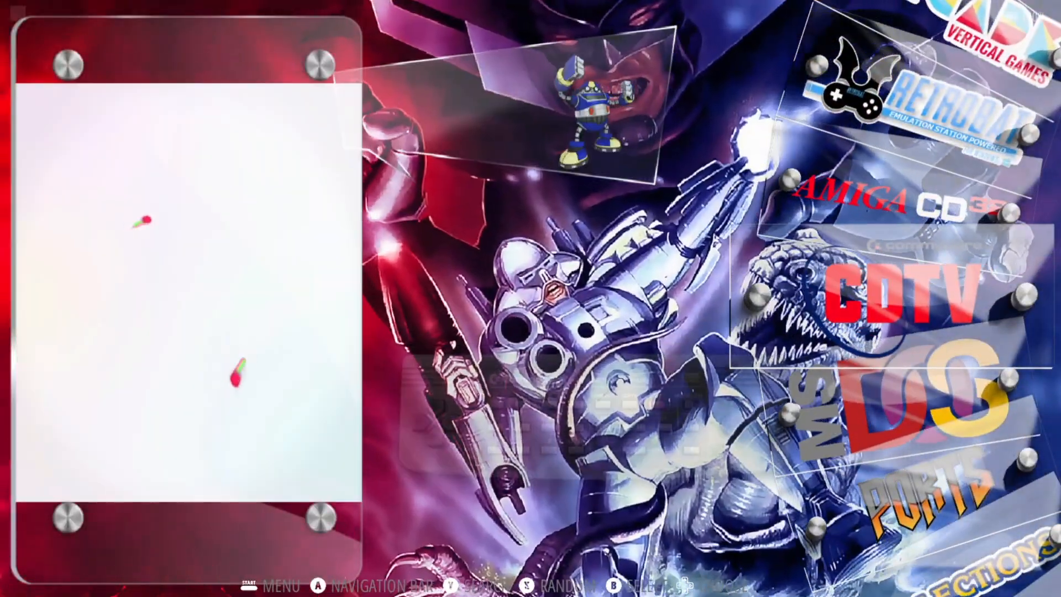
key(Return)
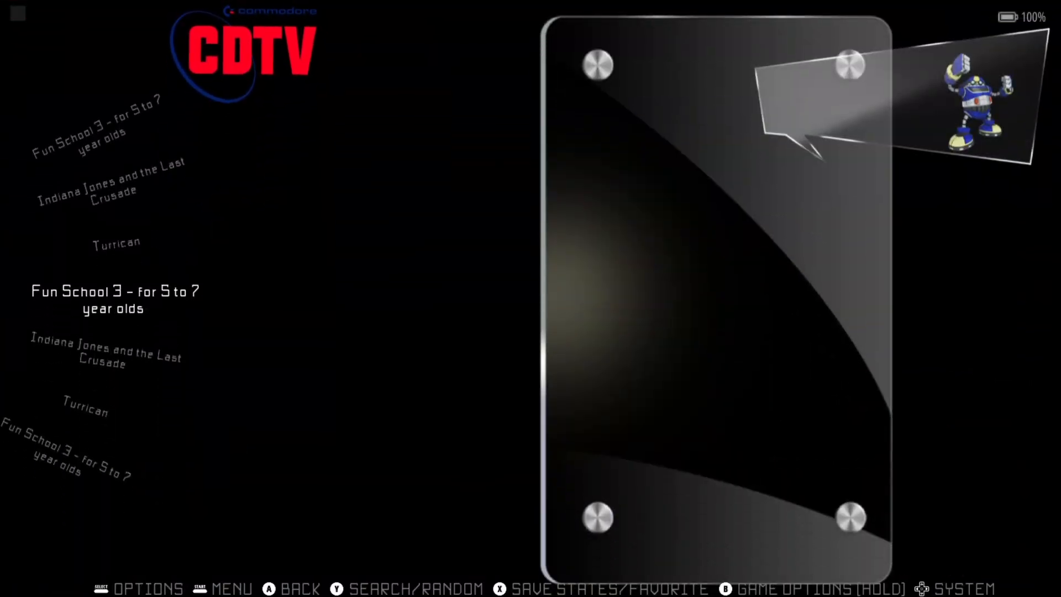
key(Escape)
key(Up)
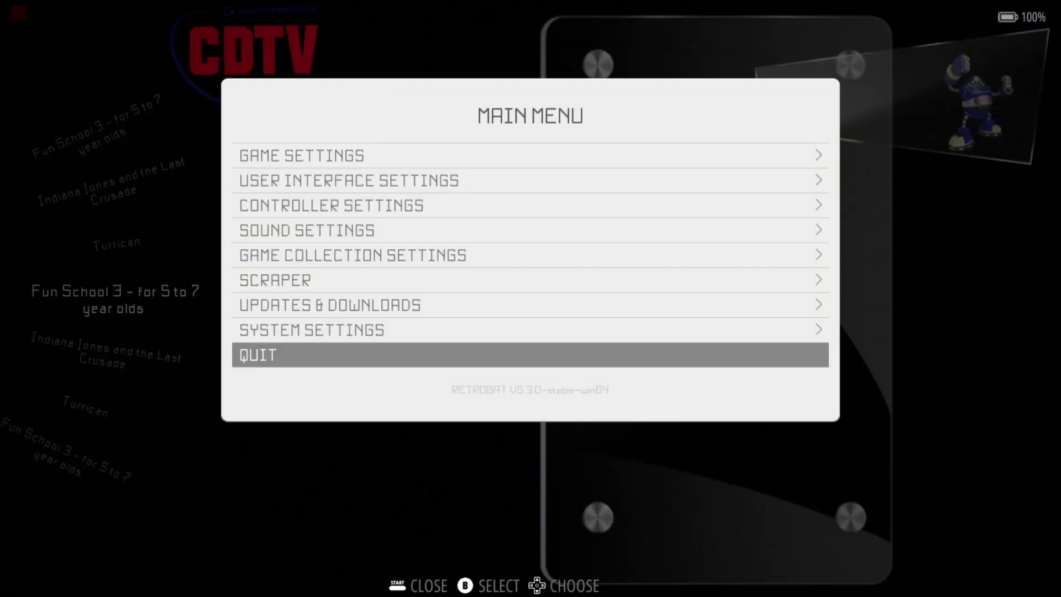
key(Up)
key(Up)
key(Up)
key(Return)
key(Up)
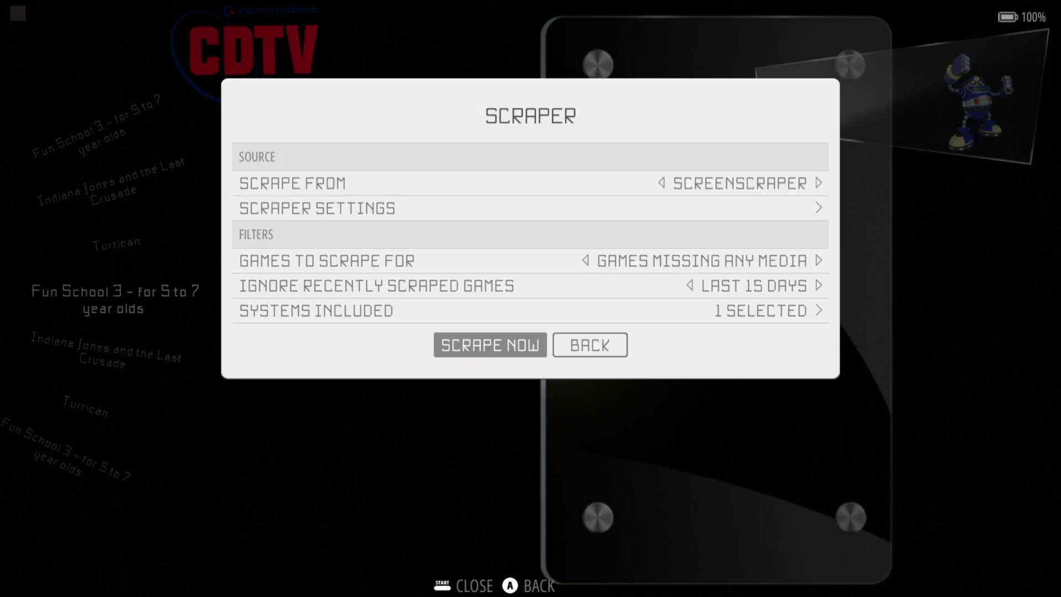
key(Return)
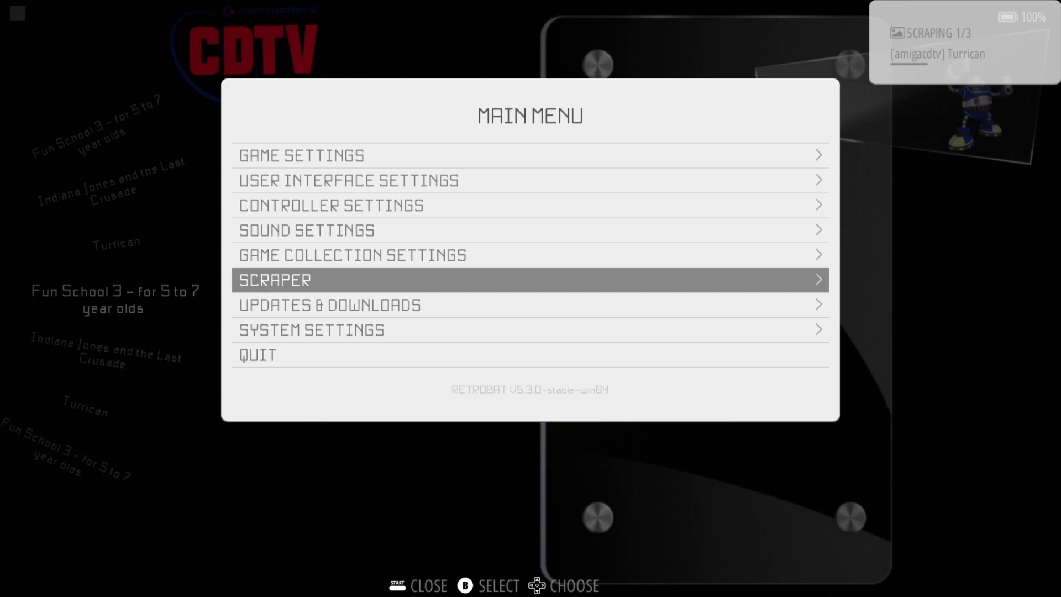
key(Escape)
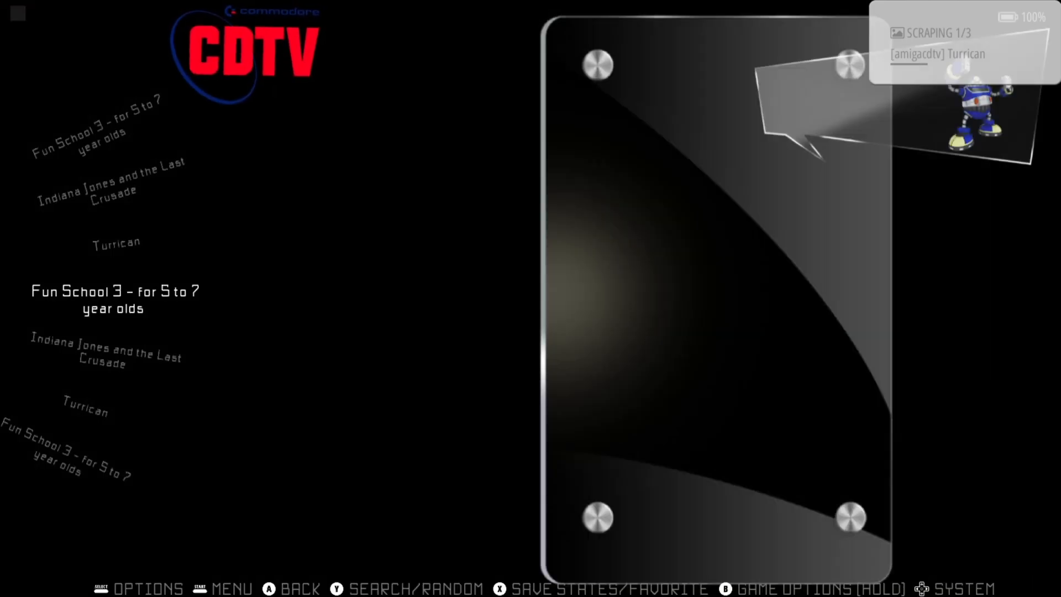
- Browse the Amiga CDTV emulator choices in Advanced System Options and keep AUTO
key(F2)
key(Up)
key(Up)
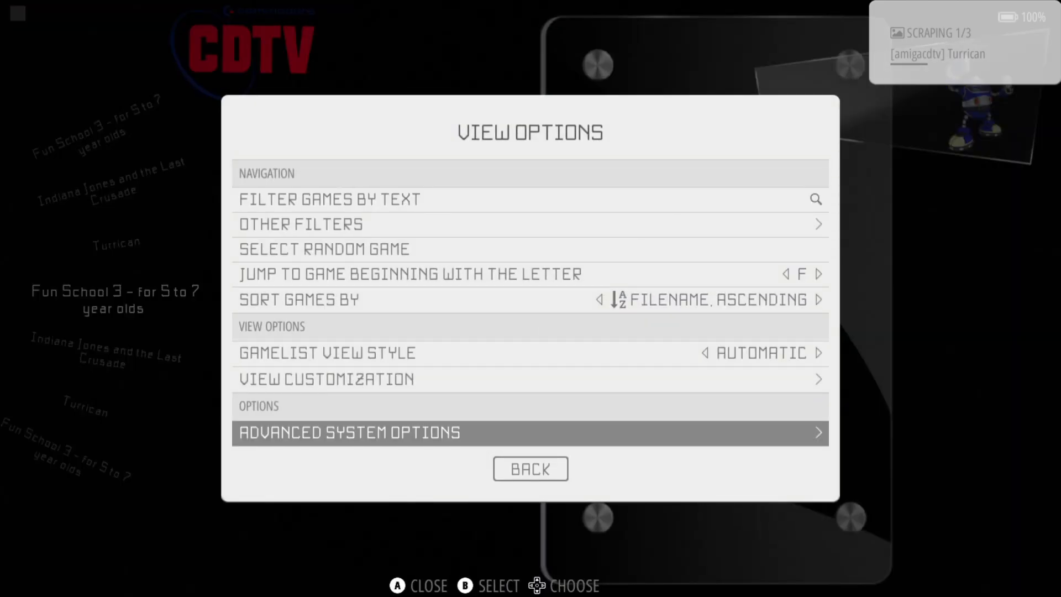
key(Return)
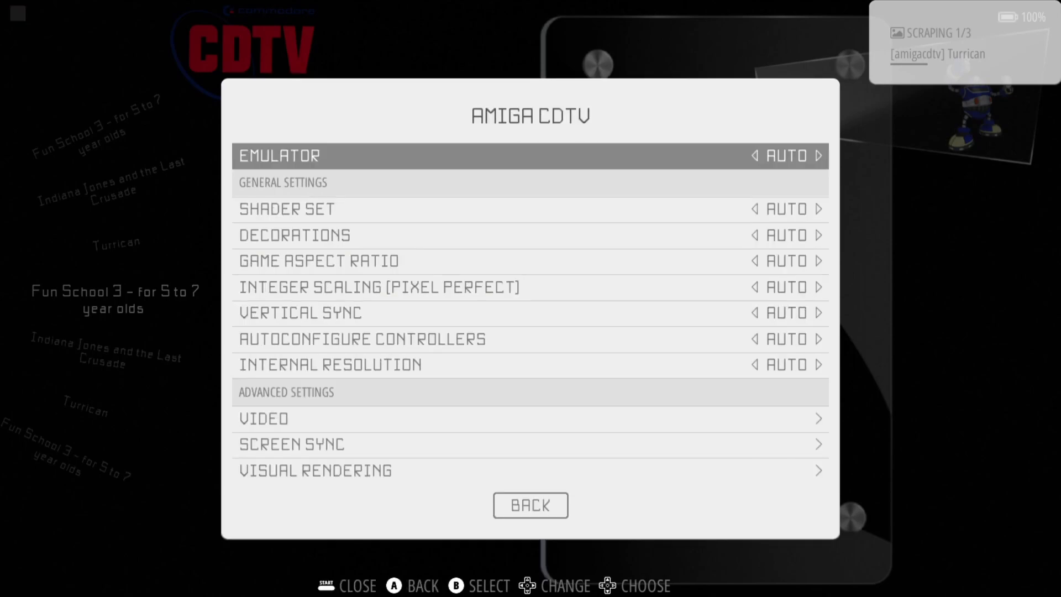
key(Return)
key(Down)
key(Down)
key(Down)
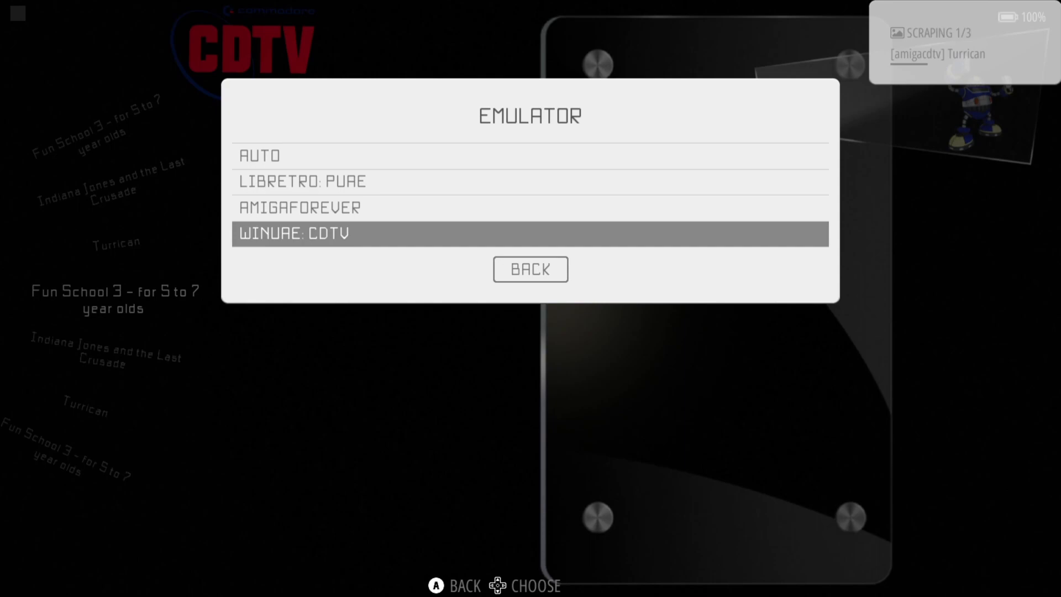
key(Up)
key(Up)
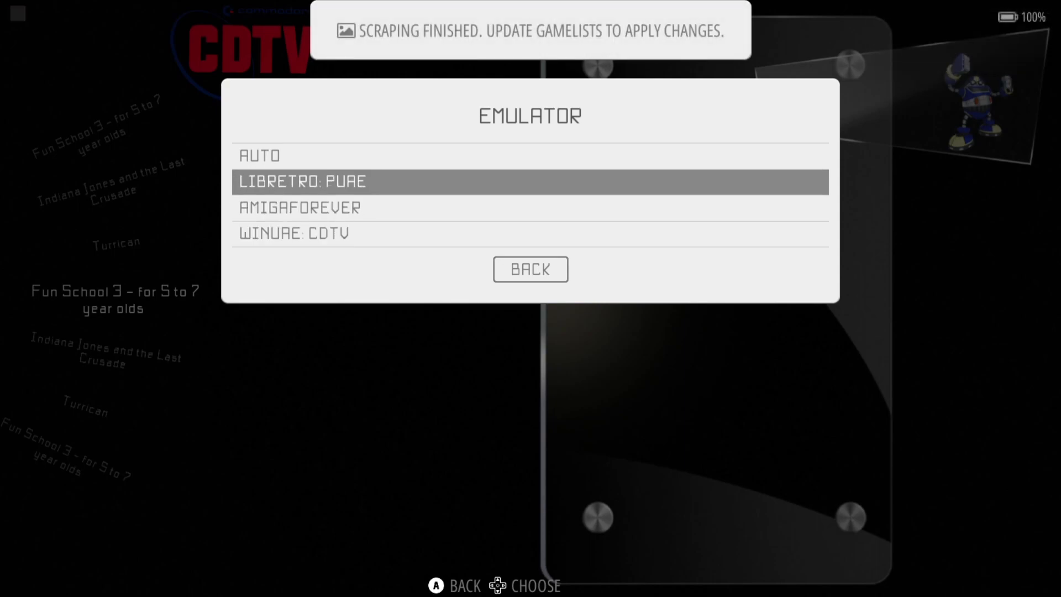
key(Up)
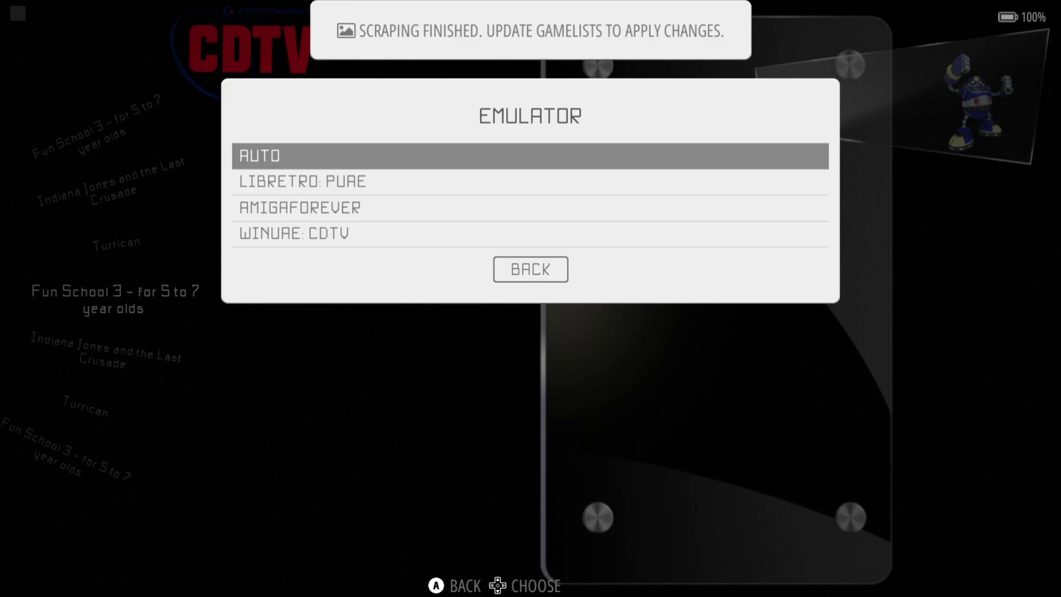
key(Return)
- Back out to the CDTV game list and open the main menu's game settings
key(Escape)
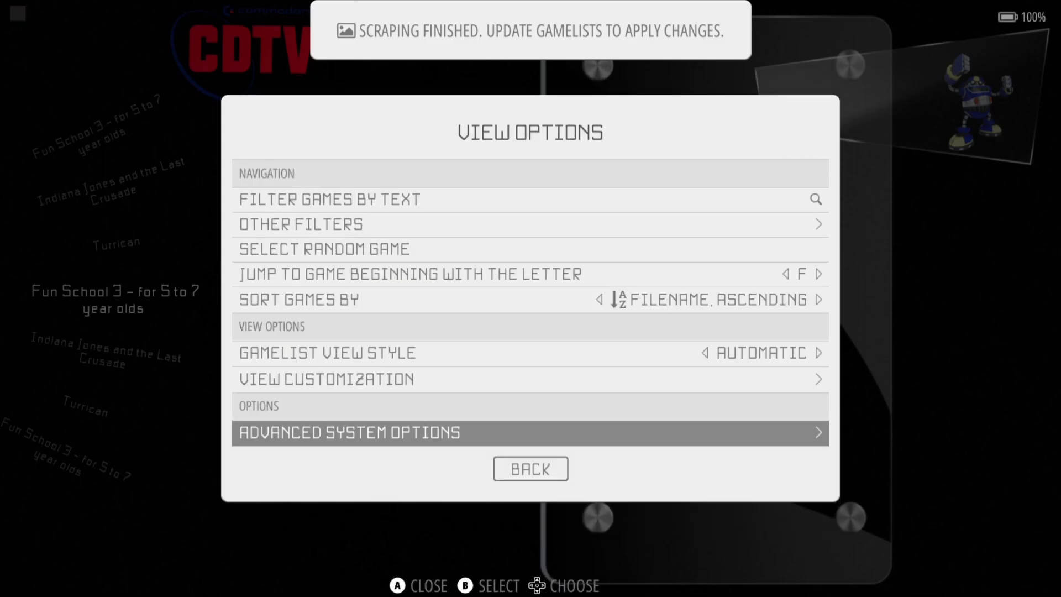
key(Escape)
key(F1)
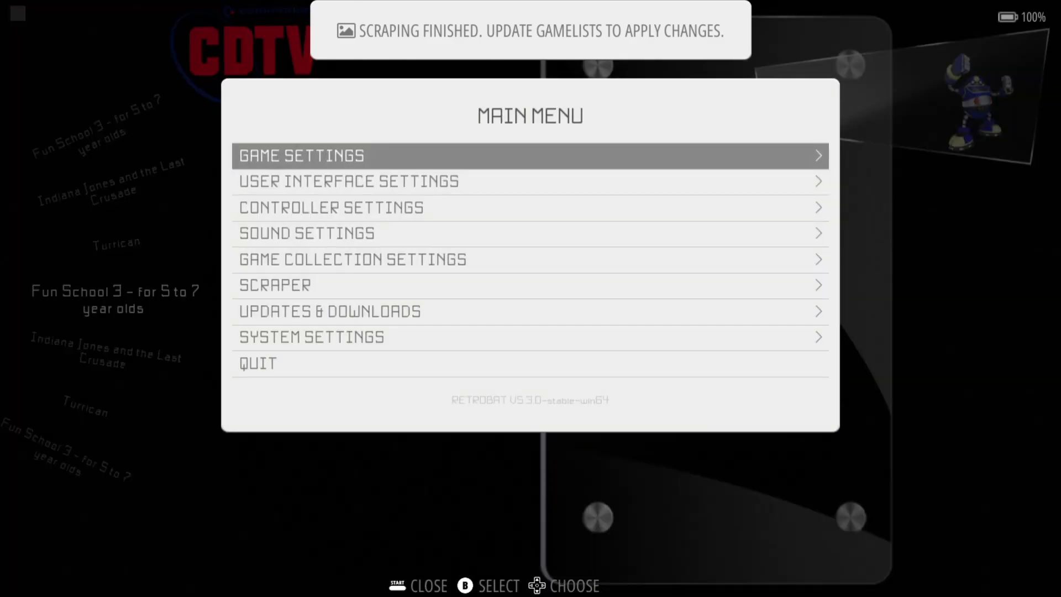
key(Return)
key(Return)
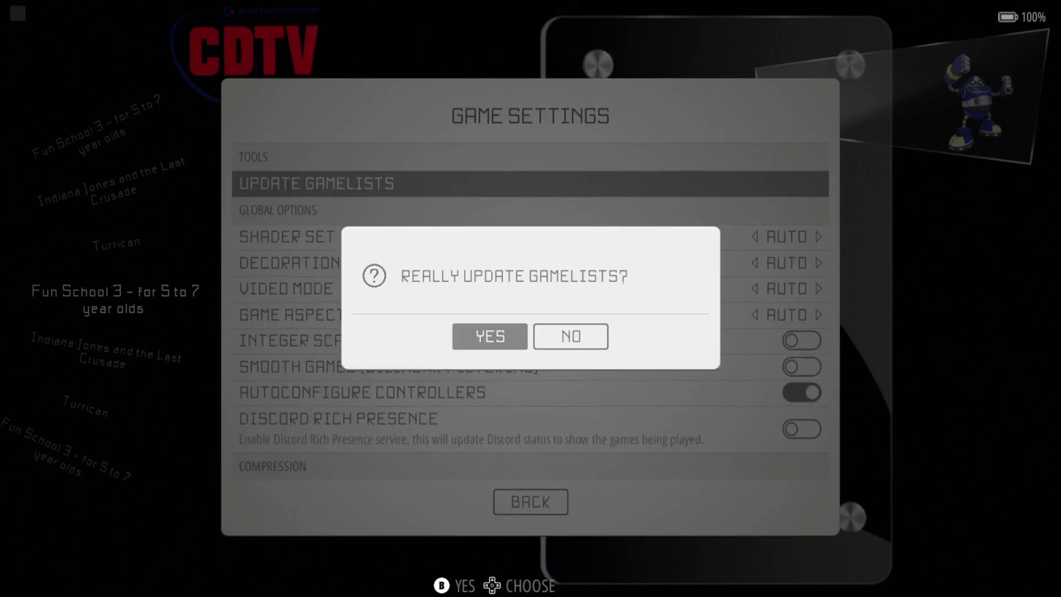
- Confirm the gamelist update, then check the new artwork on Indiana Jones, Fun School 3 and Turrican
key(Return)
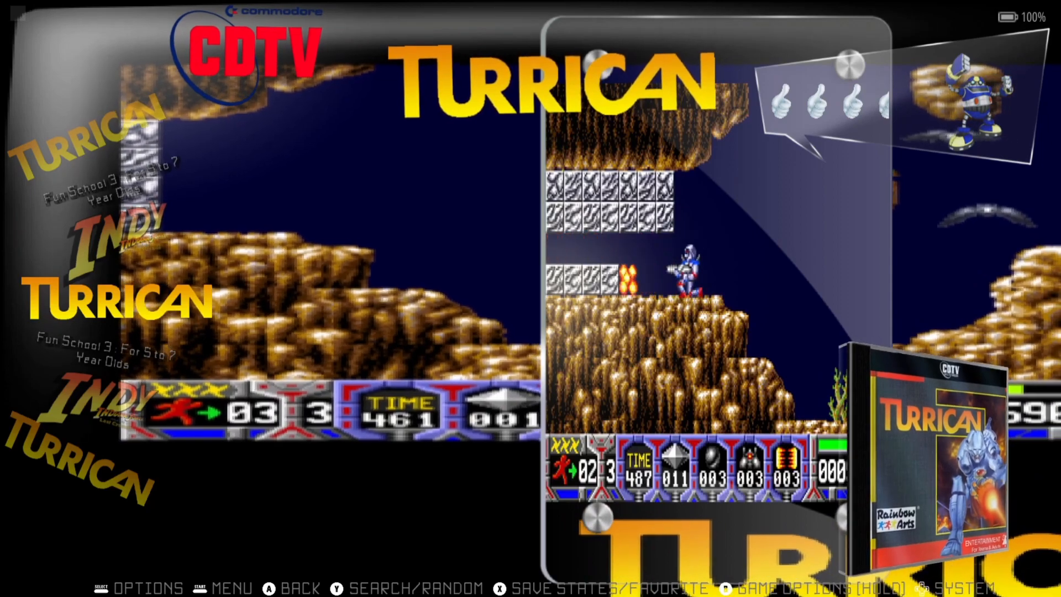
key(Up)
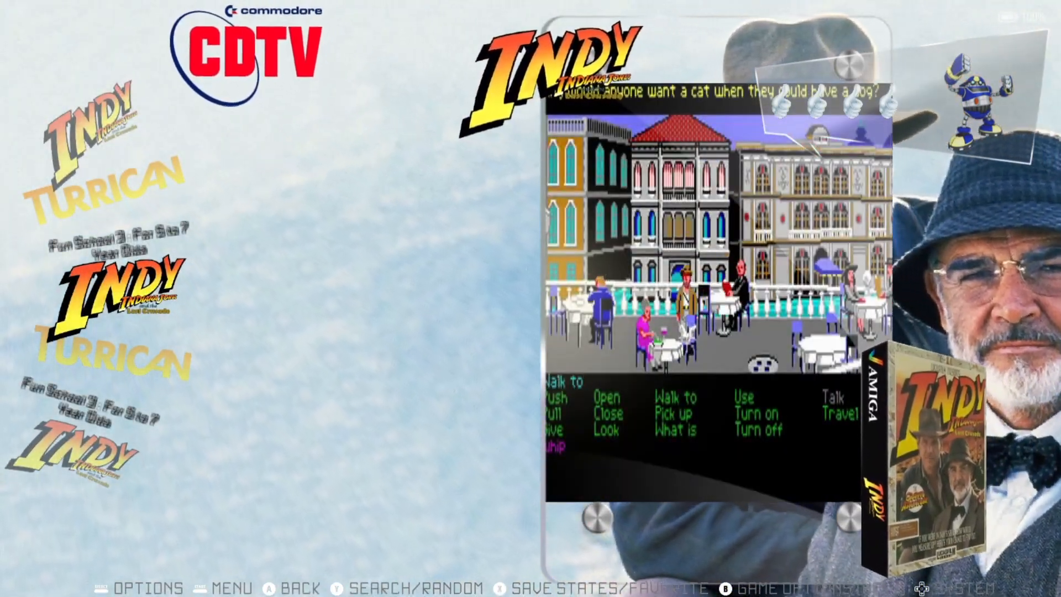
key(Up)
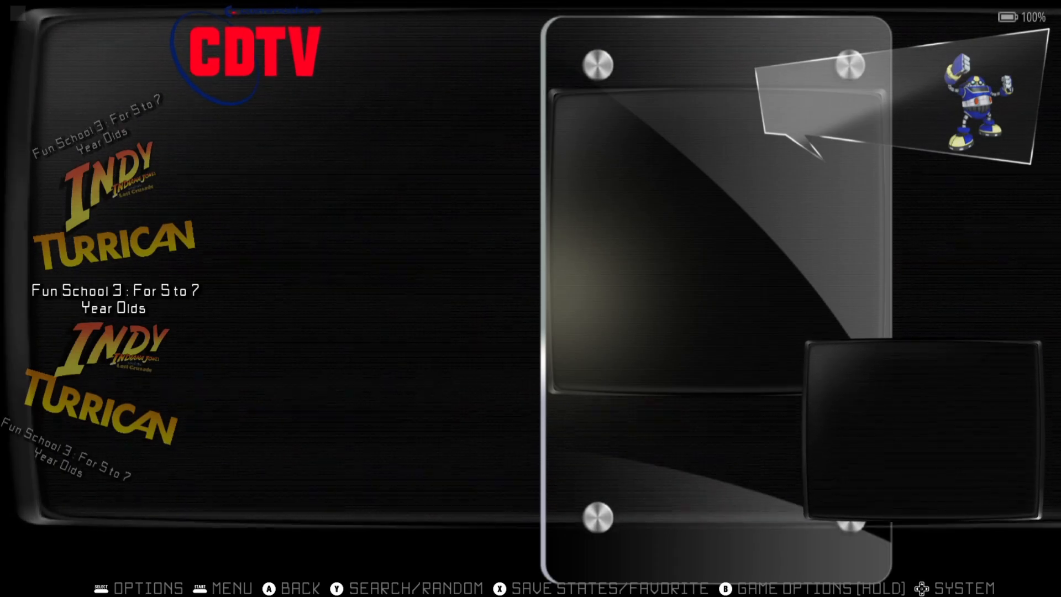
key(Up)
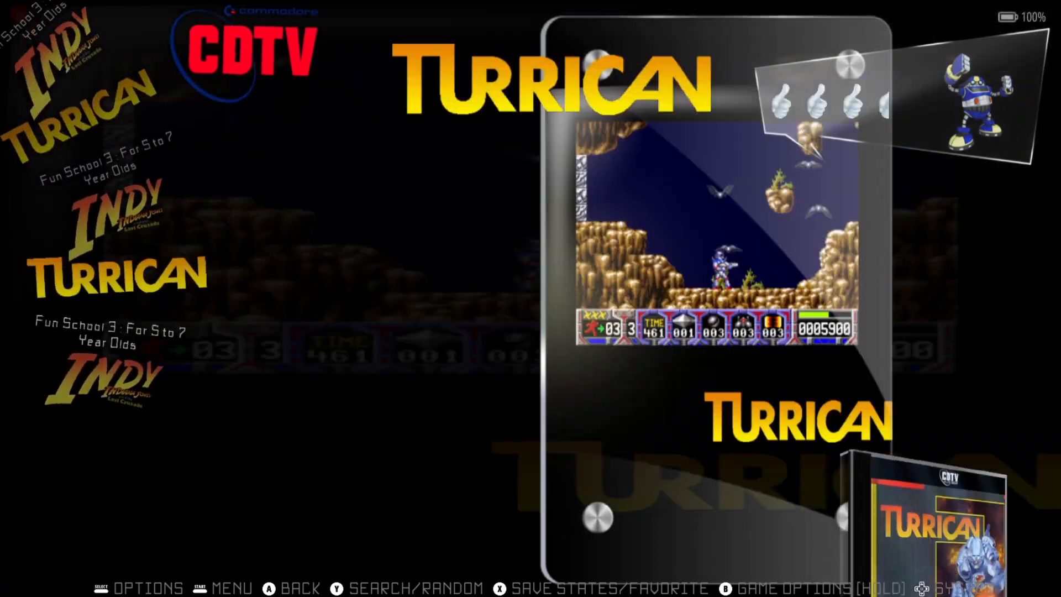
- In the Amiga CDTV advanced system options, keep the emulator on Auto rather than Libretro PUAE
key(F2)
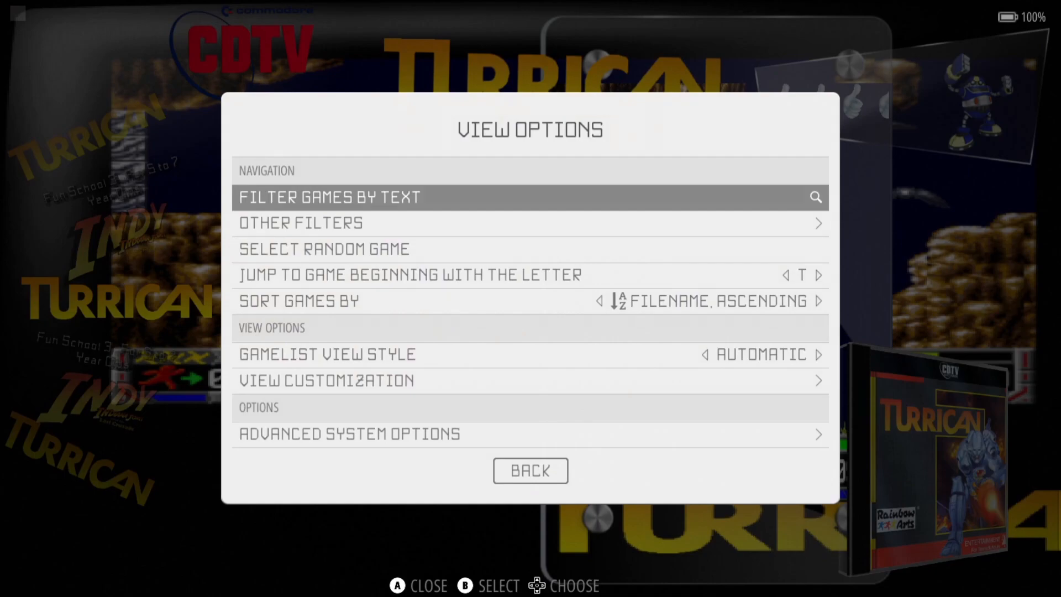
key(Up)
key(Up)
key(Return)
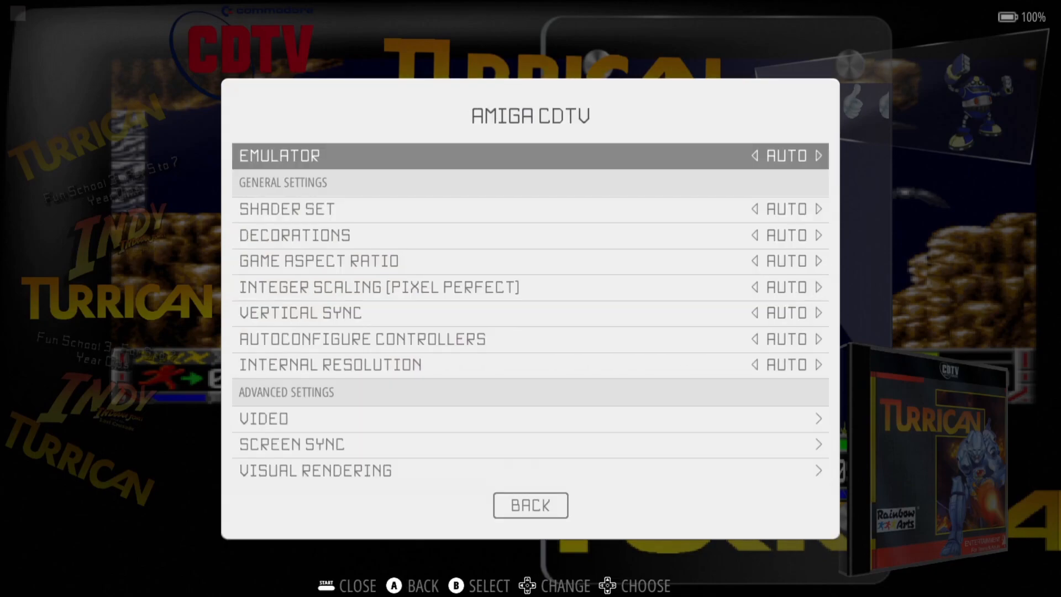
key(Return)
key(Down)
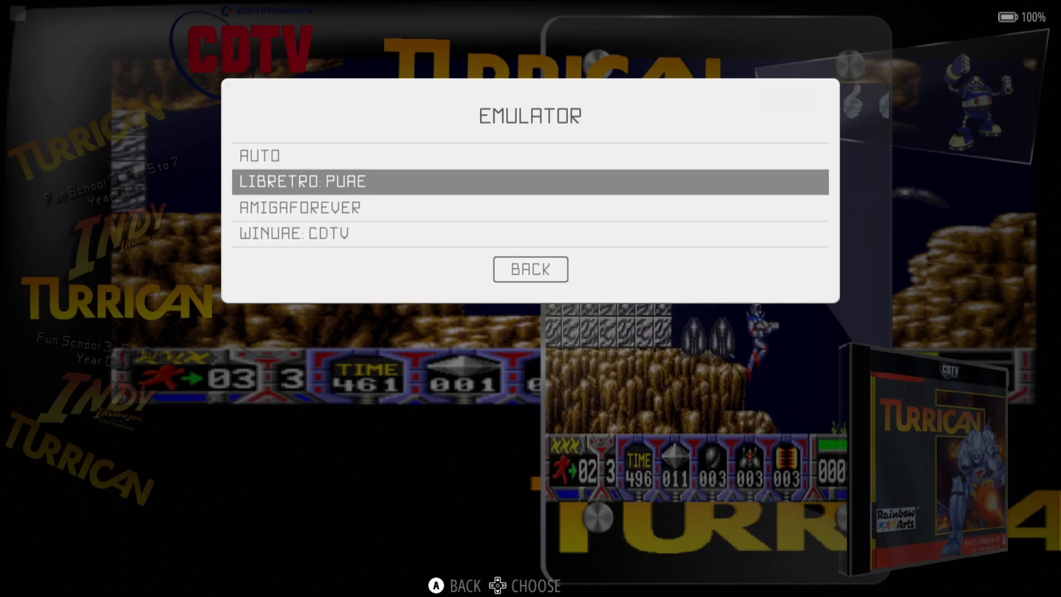
key(Up)
key(Return)
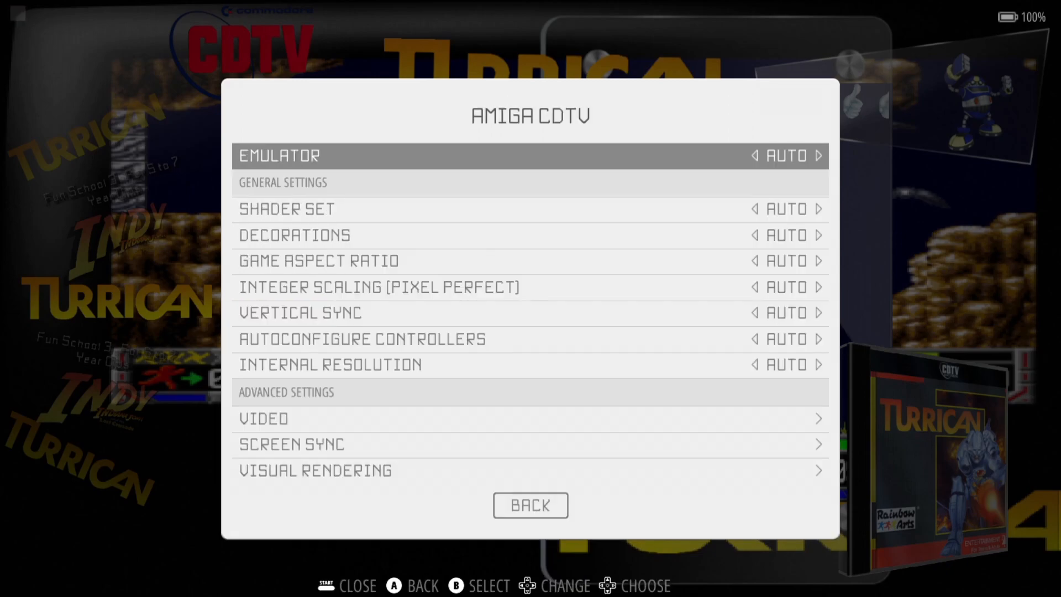
- Look over the remaining CDTV settings, return to the game list and launch Turrican
key(Down)
key(Down)
key(Down)
key(Up)
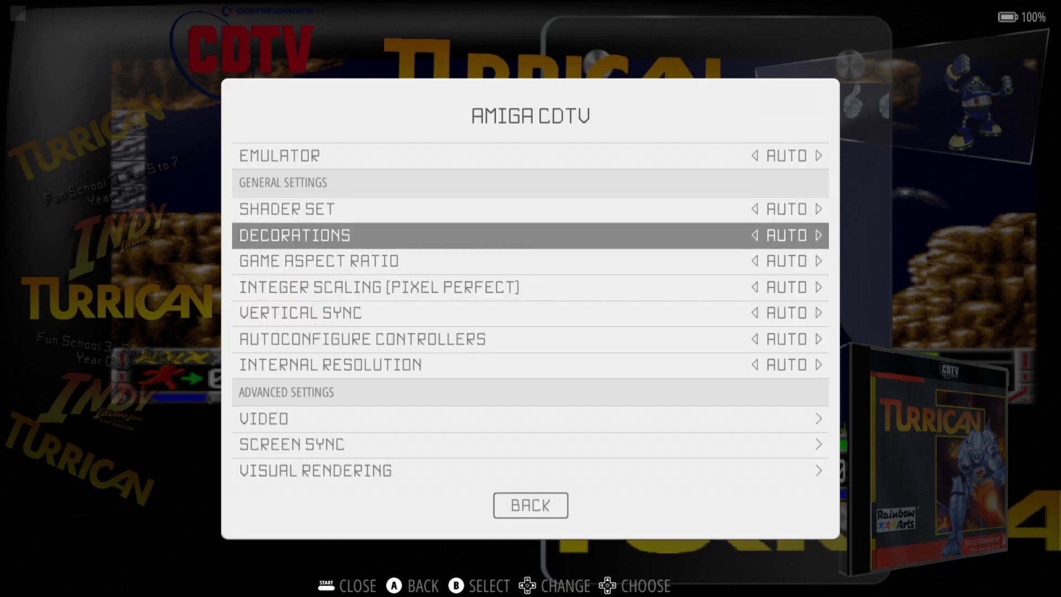
key(Down)
key(Down)
key(Down)
key(Down)
key(Down)
key(Up)
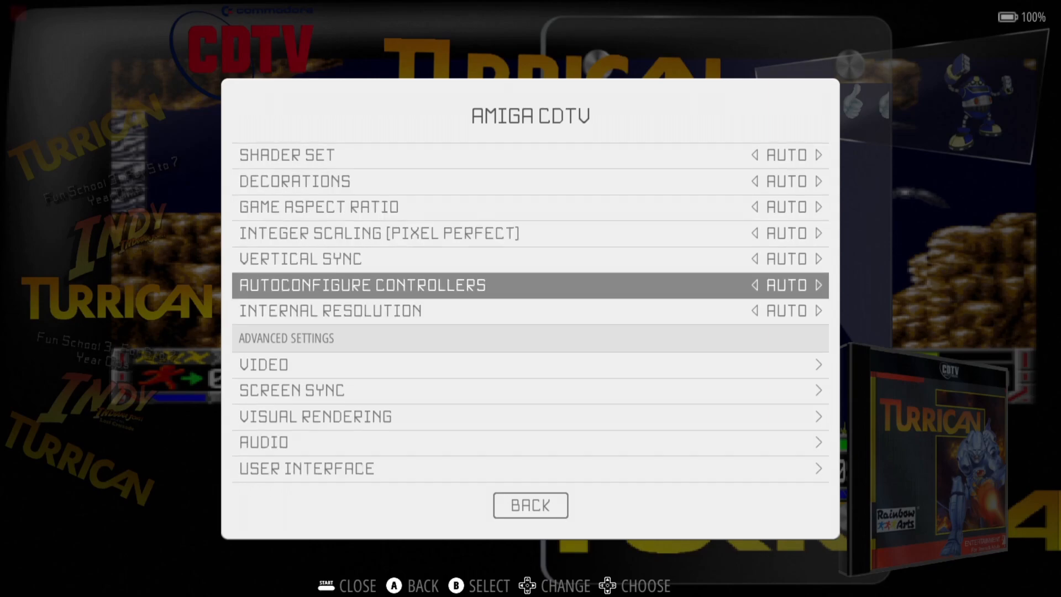
key(Up)
key(Up)
key(Up)
key(Up)
key(Escape)
key(Escape)
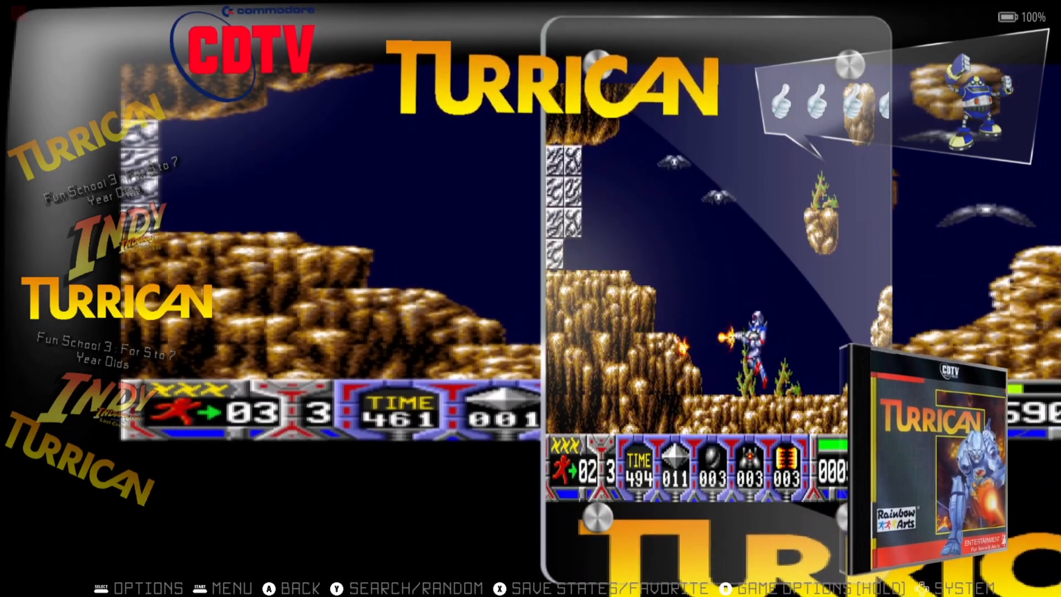
key(Return)
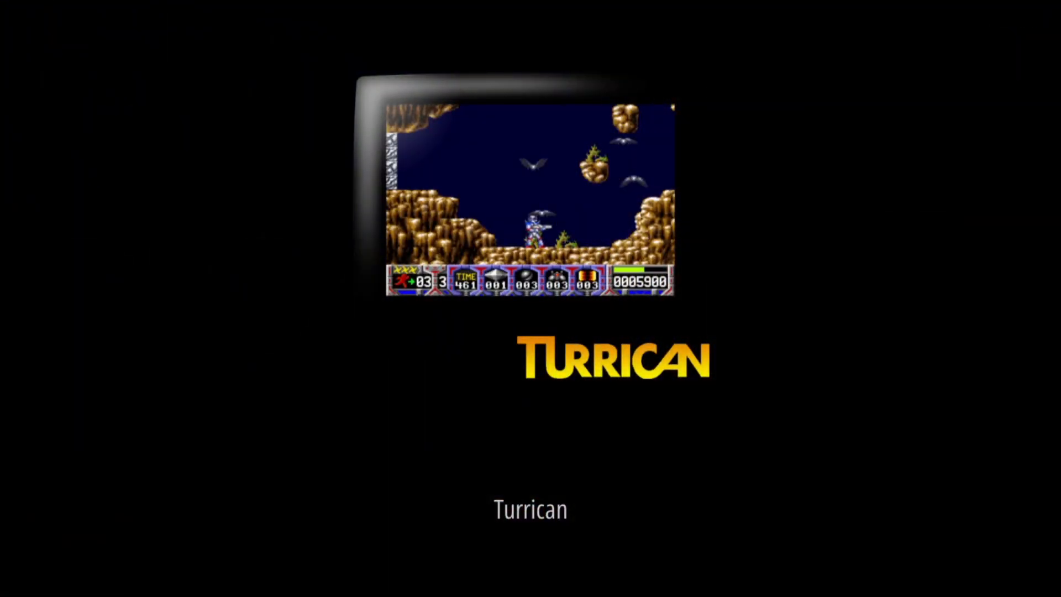
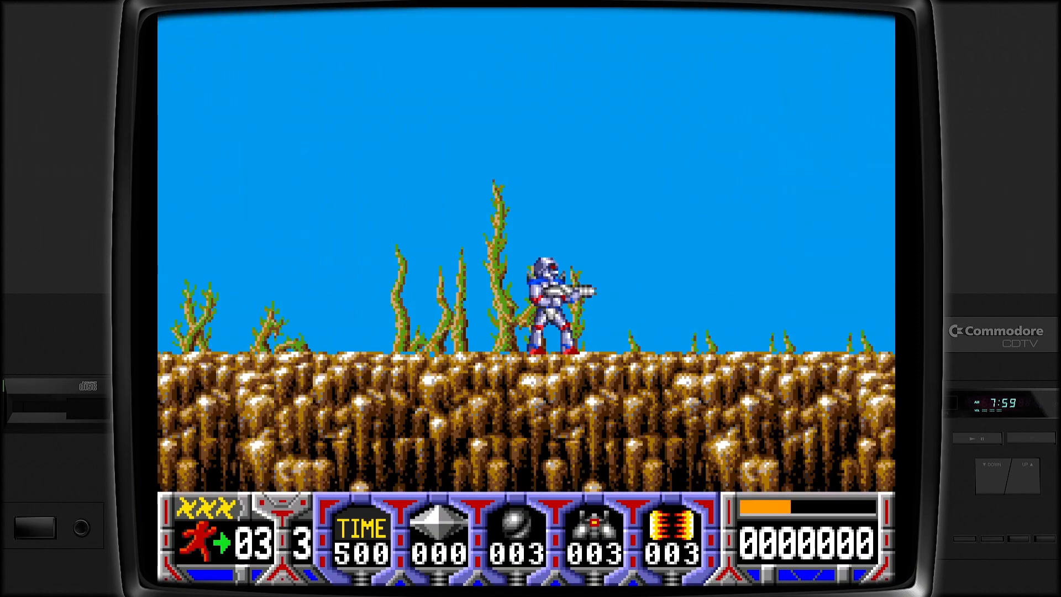
- Start Turrican's first level by jumping and shooting the walkers on both sides
key(Right)
key(Left)
key(Up)
key(ctrl)
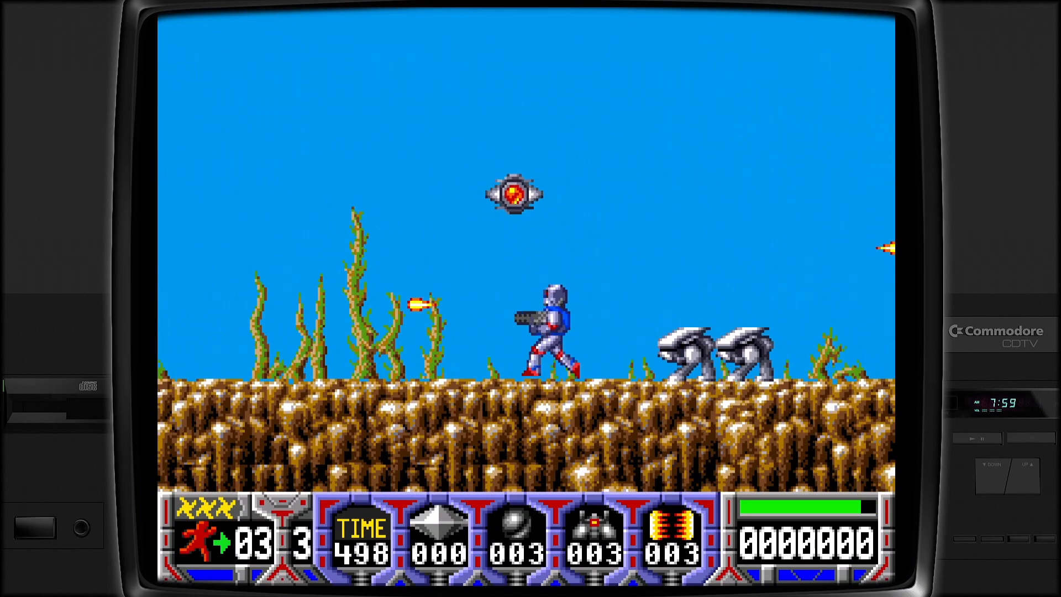
key(Up)
key(ctrl)
key(Left)
key(ctrl)
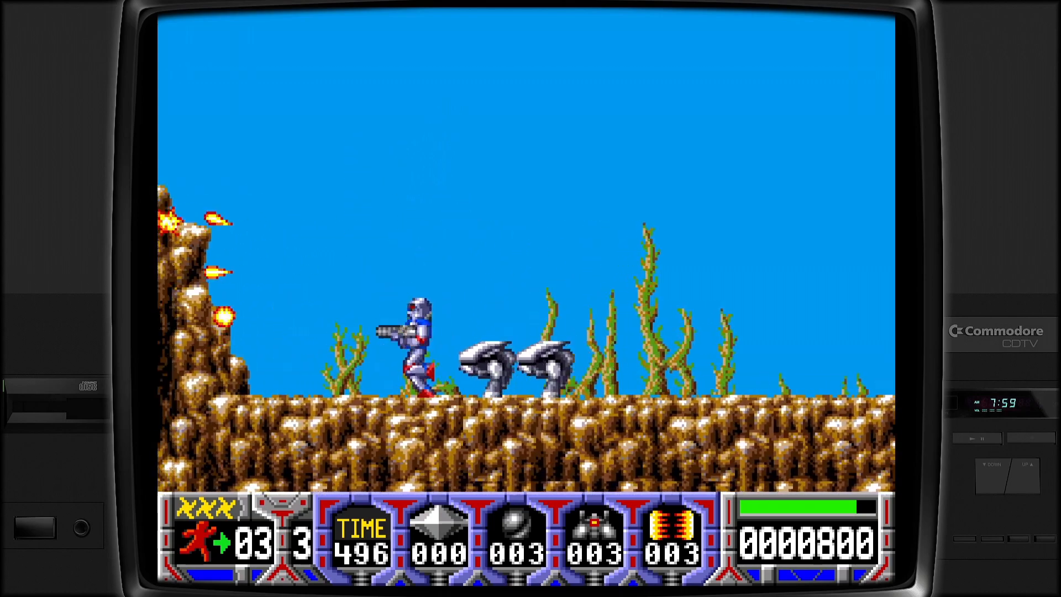
key(Right)
key(ctrl)
key(Left)
key(Up)
key(ctrl)
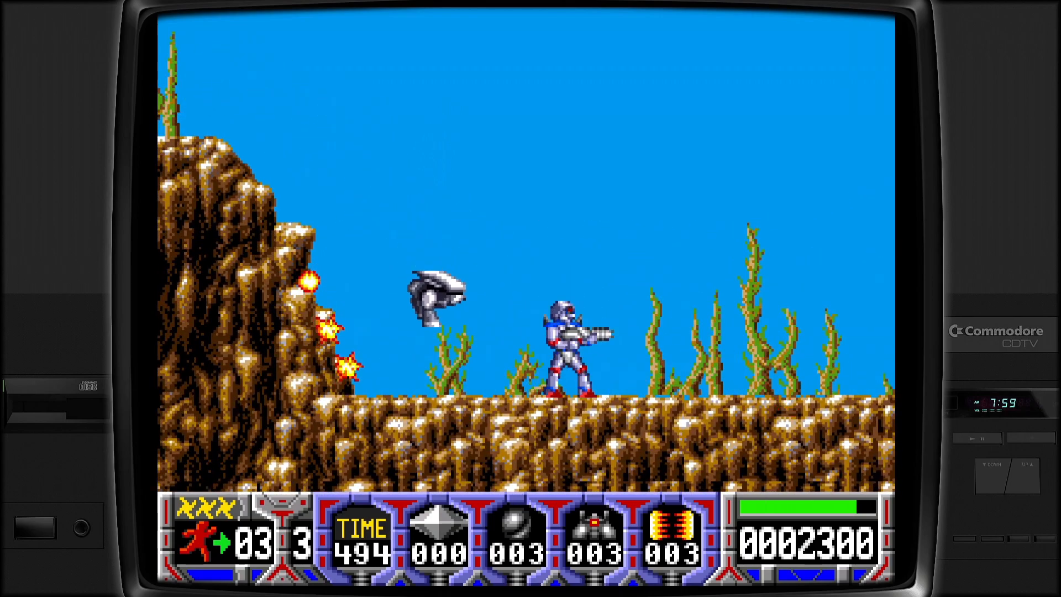
- Advance right firing at enemies, grab a diamond, then jump back onto the left ledge
key(Right)
key(ctrl)
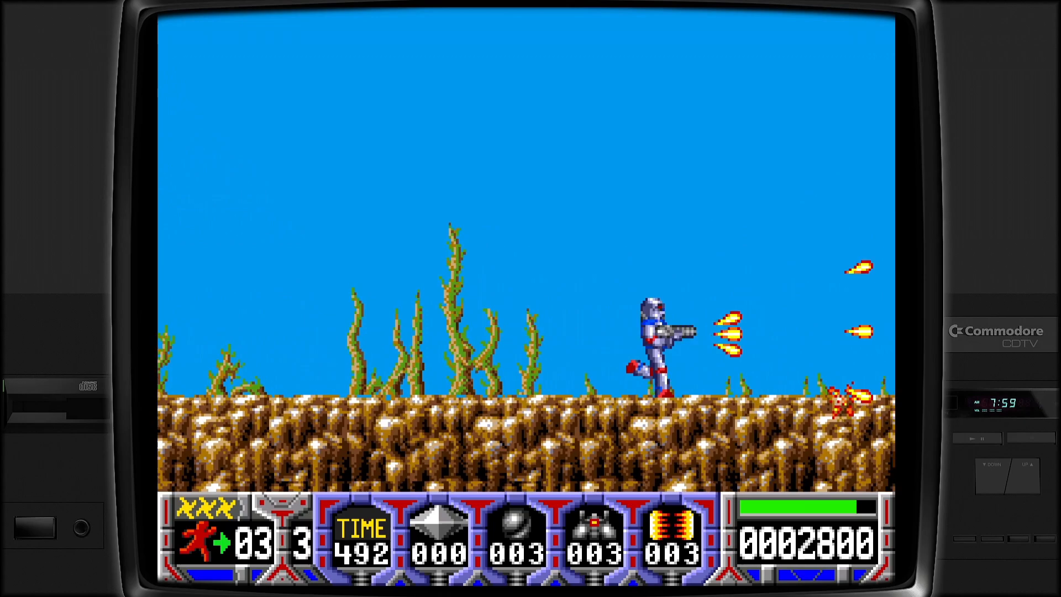
key(Up)
key(ctrl)
key(Left)
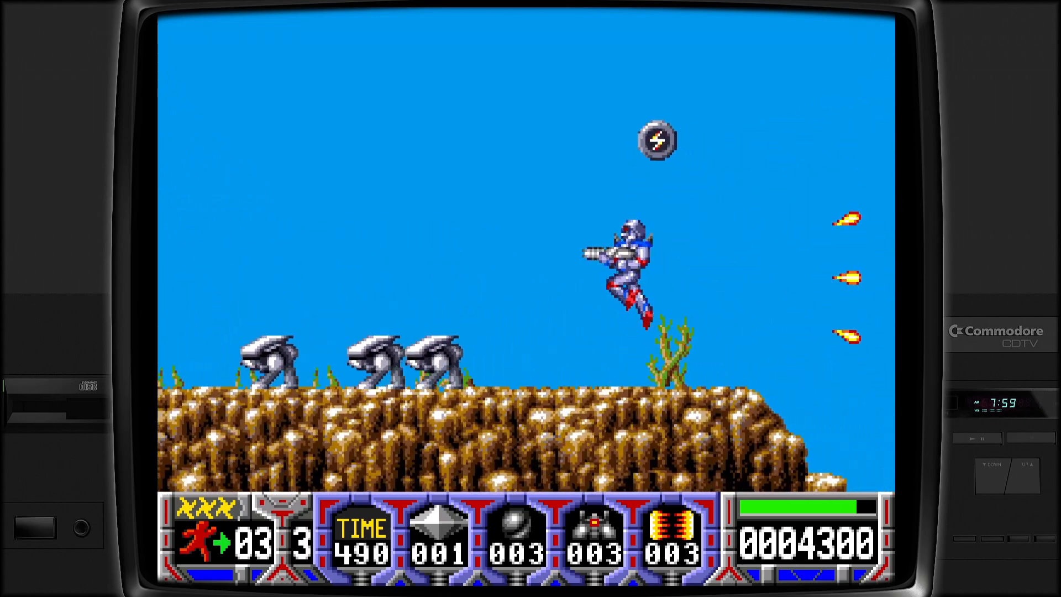
key(ctrl)
key(ctrl)
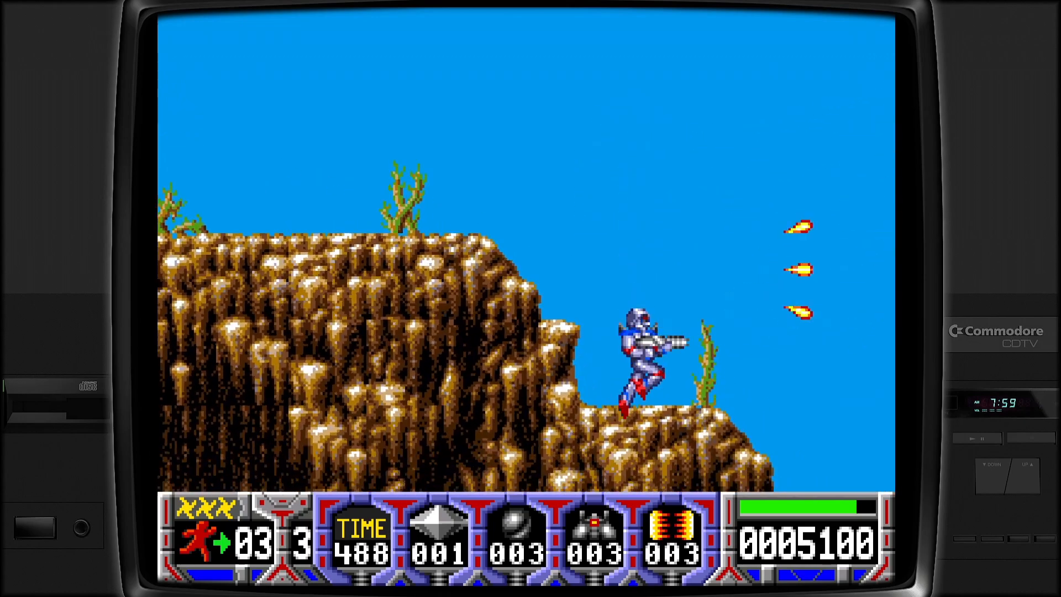
key(ctrl)
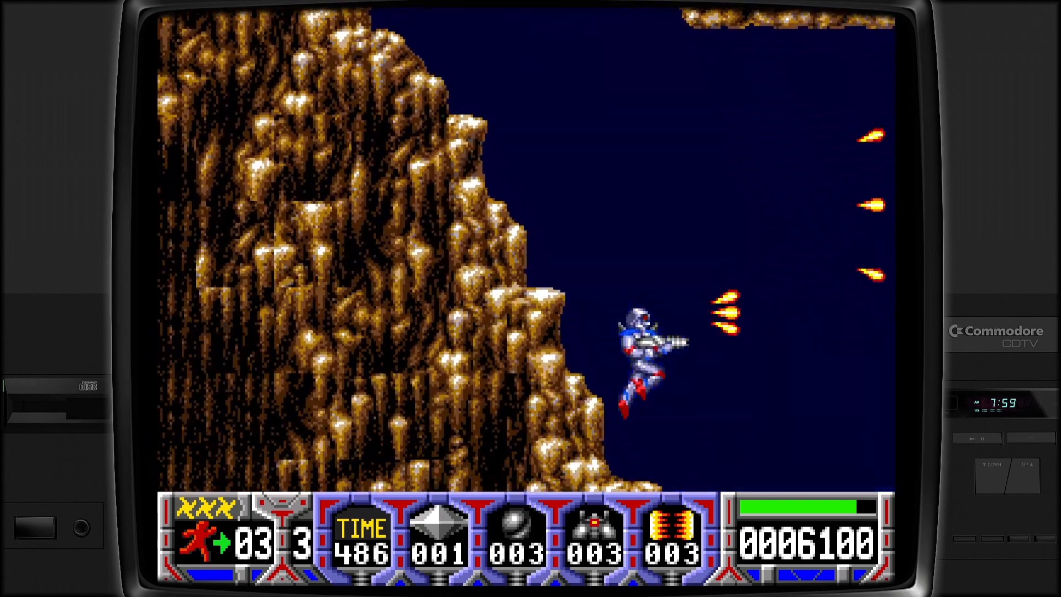
key(ctrl)
key(Left)
key(Up)
key(Down)
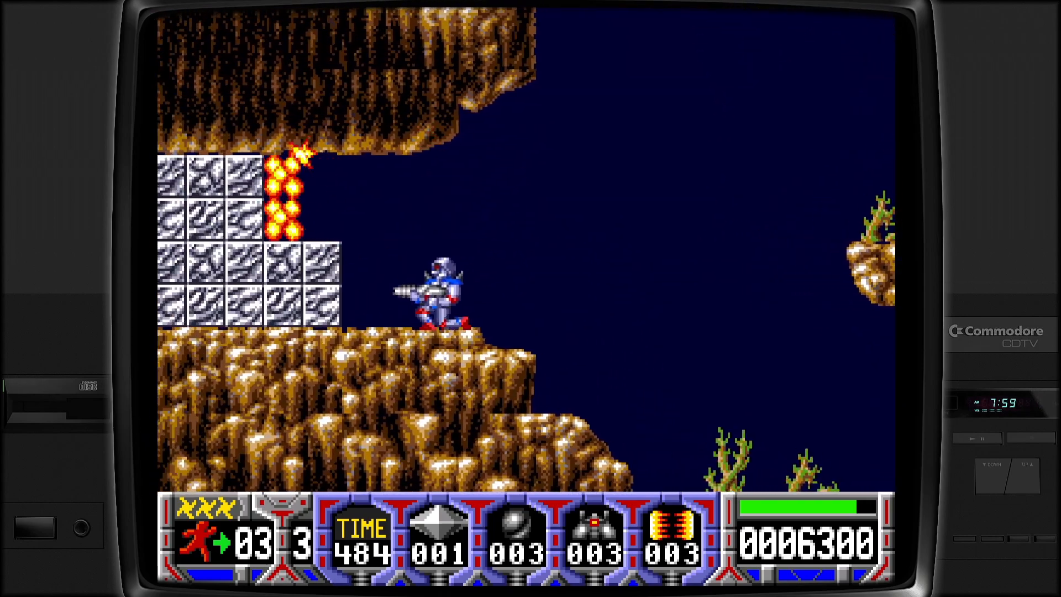
- Run left over the metal blocks collecting diamonds and fire a power line to clear enemies
key(Left)
key(Up)
key(ctrl)
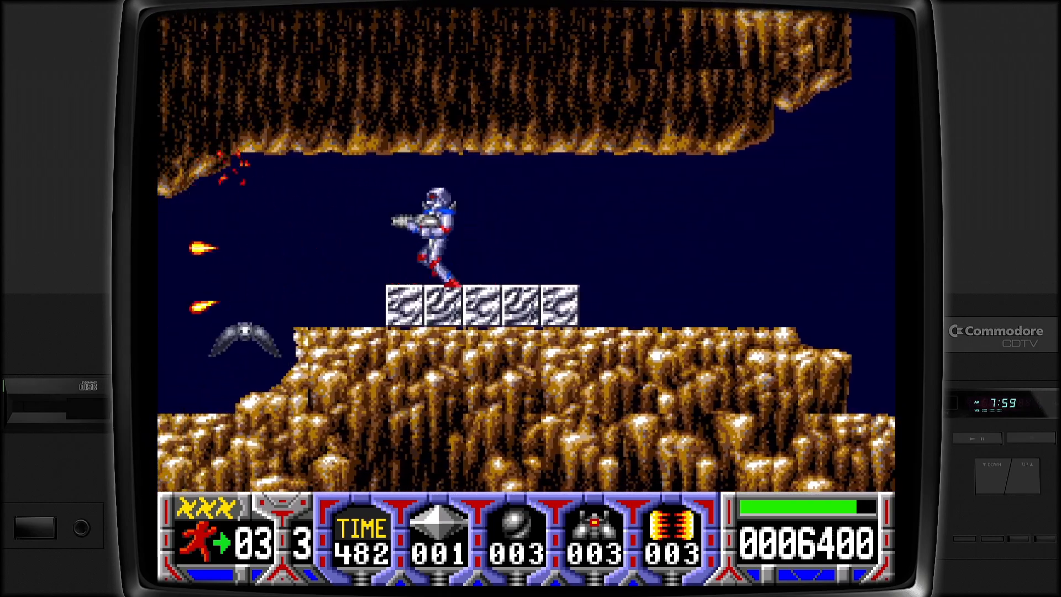
key(Left)
key(ctrl)
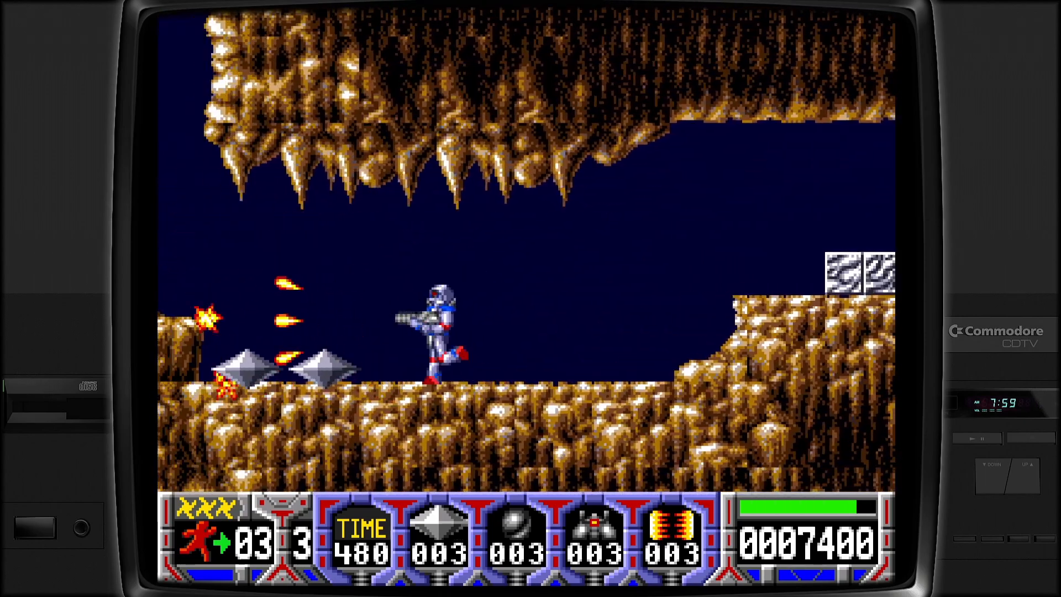
key(Left)
key(ctrl)
key(Up)
key(space)
key(Right)
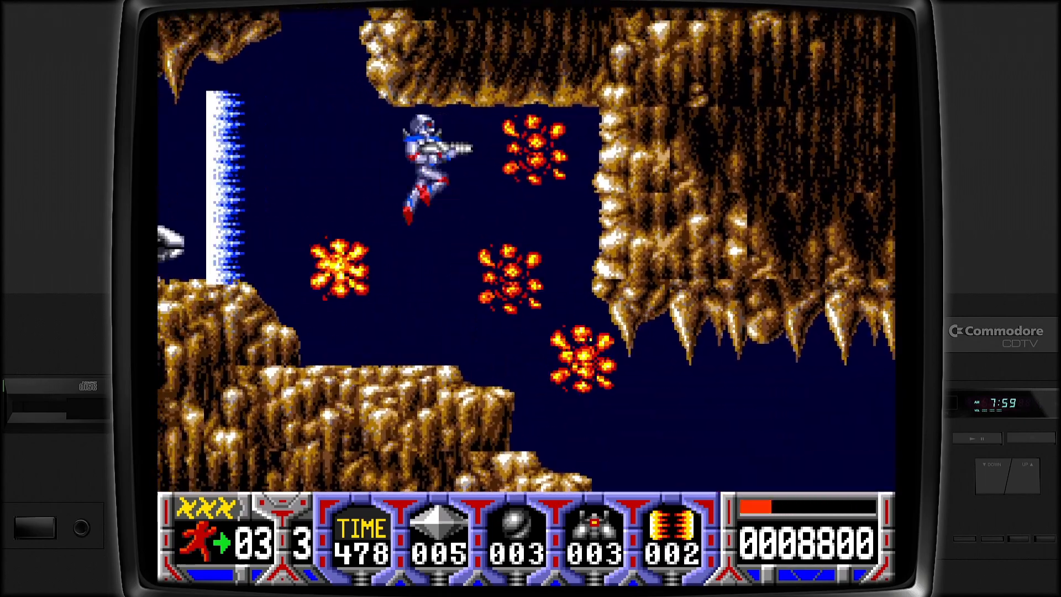
key(ctrl)
key(Left)
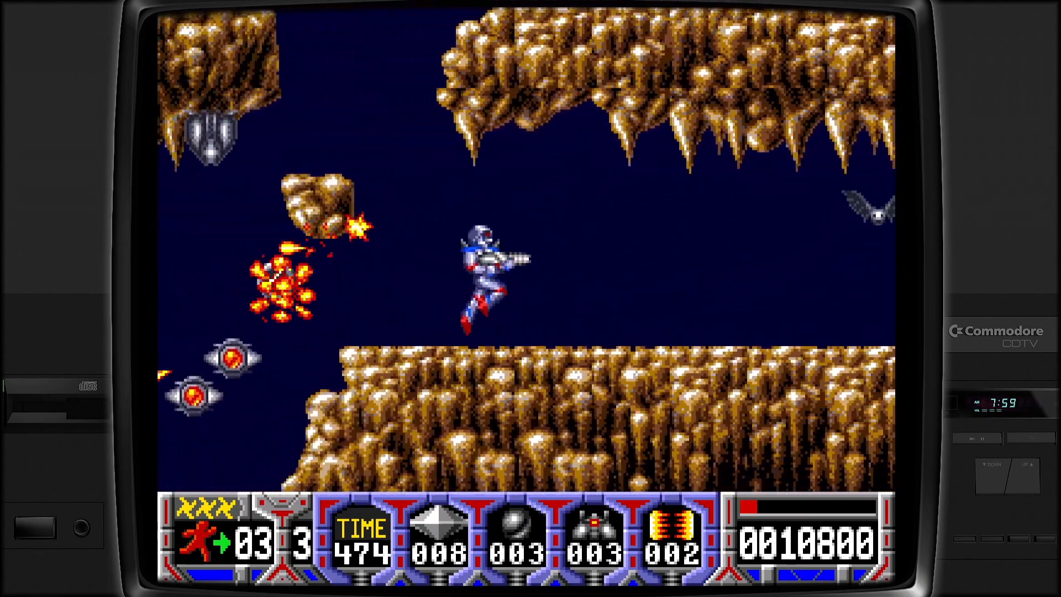
key(Left)
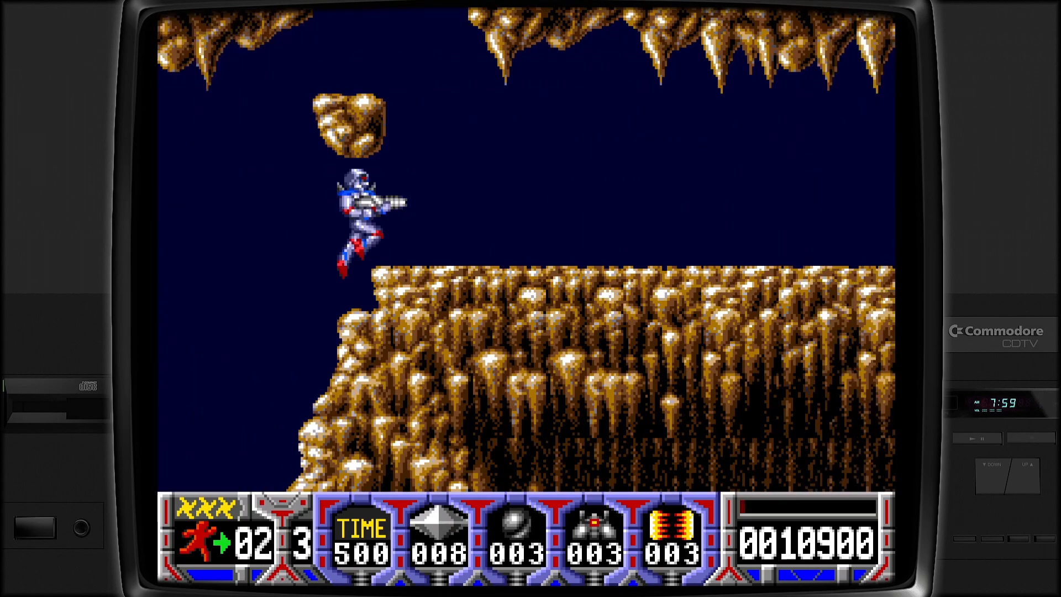
- Run right through the cave with a power line and gunfire, climbing onto the higher ledge
key(Right)
key(space)
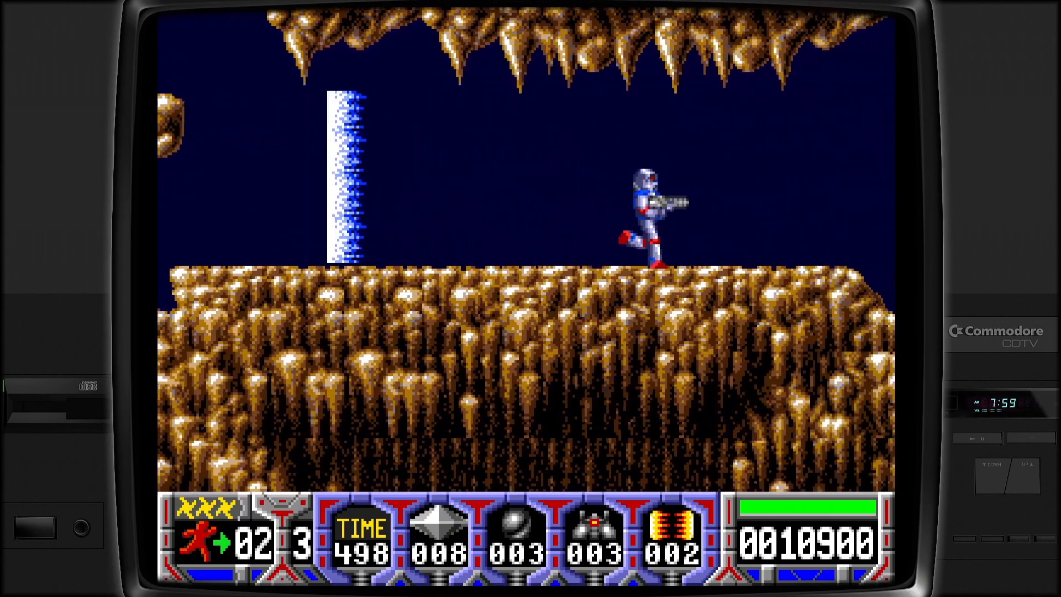
key(ctrl)
key(Right)
key(ctrl)
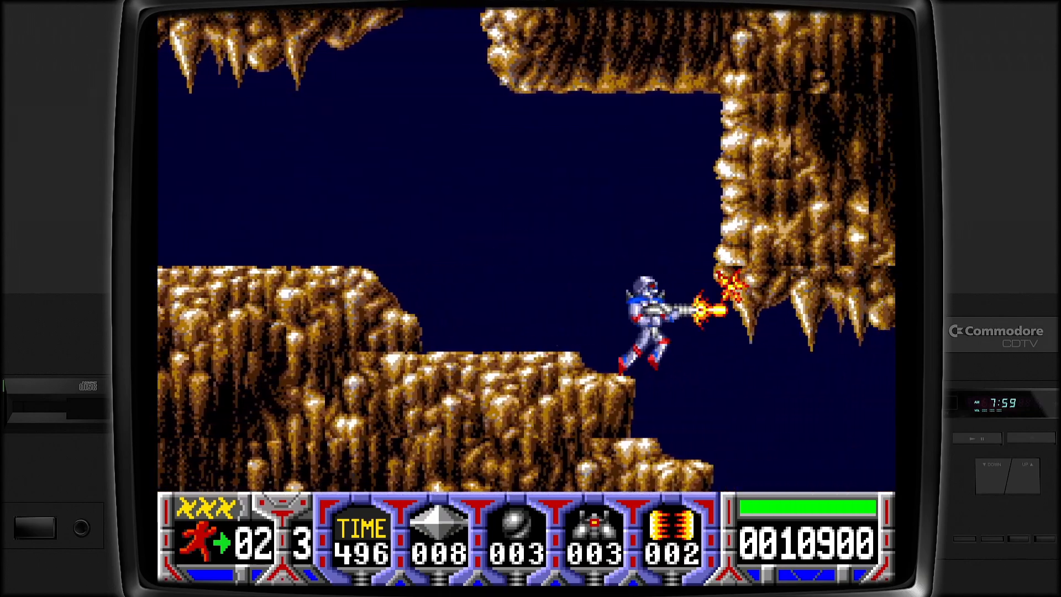
key(Right)
key(ctrl)
key(Up)
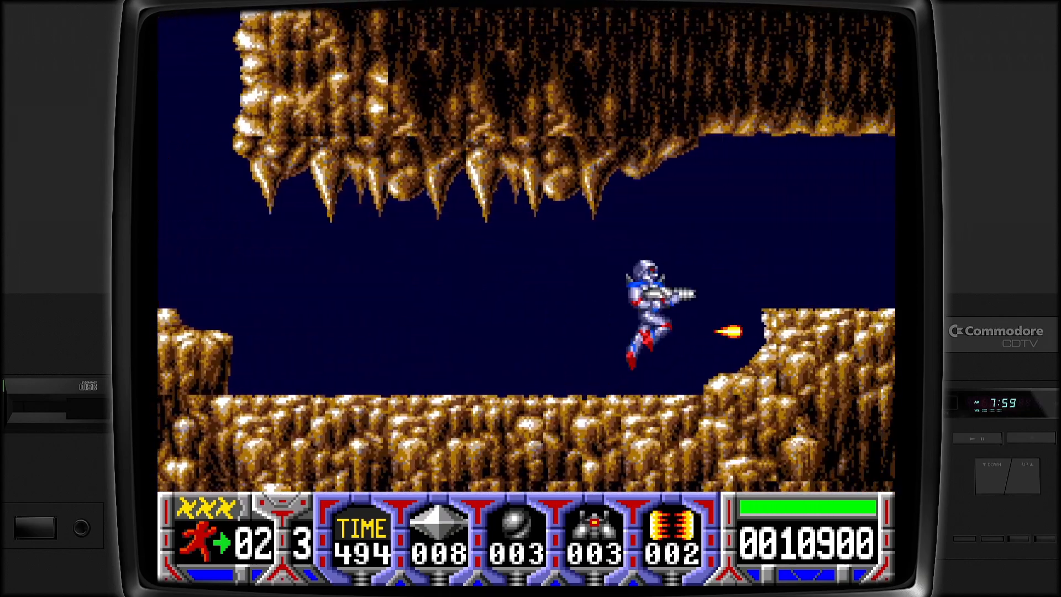
key(ctrl)
key(ctrl)
key(Right)
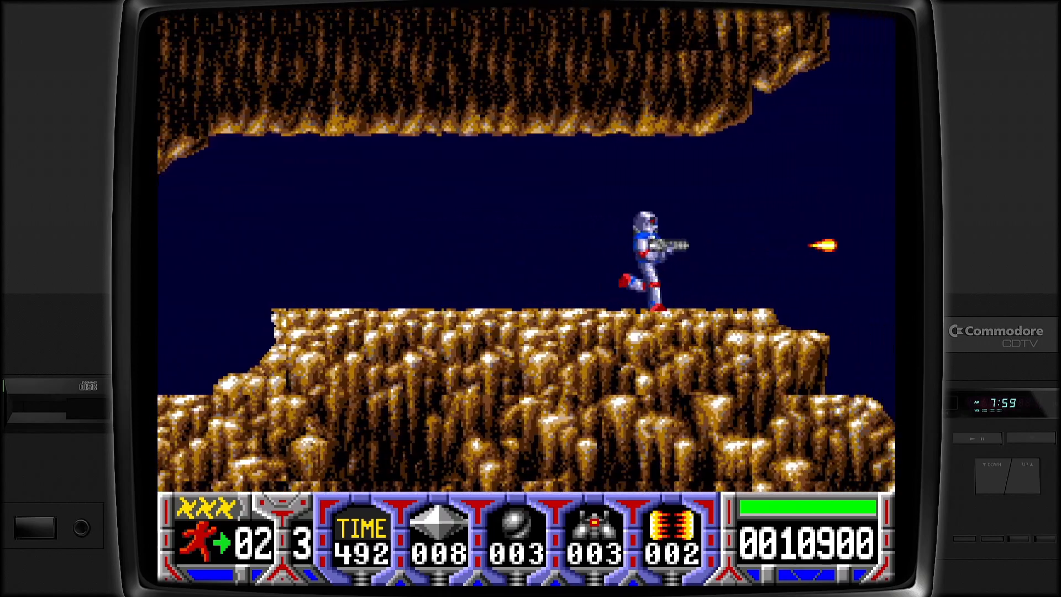
key(Up)
key(ctrl)
- Climb the floating rocks while shooting, then fire at enemies heading into the next cave
key(Right)
key(ctrl)
key(Up)
key(ctrl)
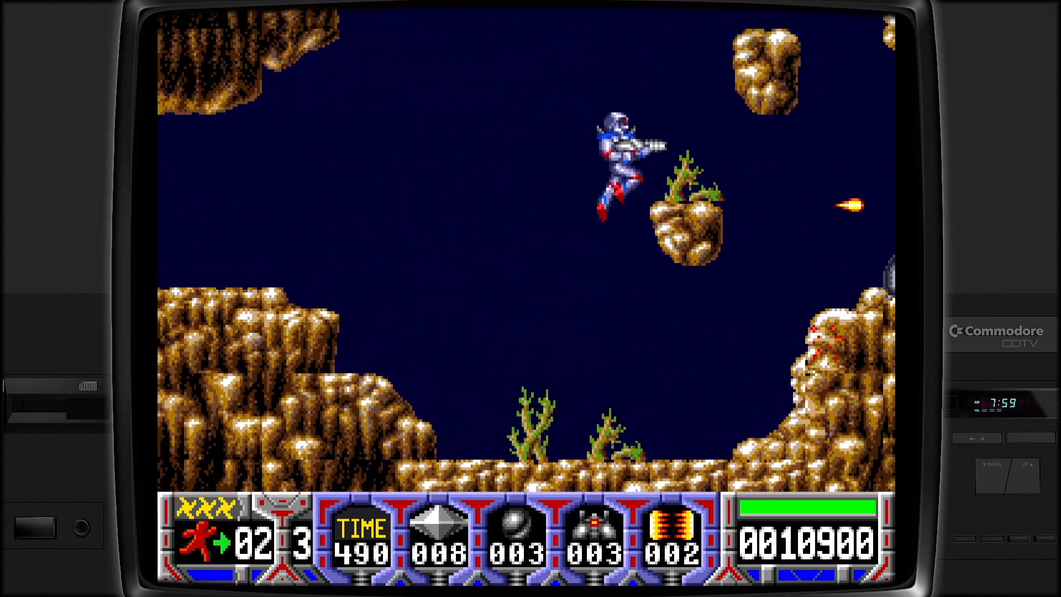
key(Up)
key(ctrl)
key(ctrl)
key(Right)
key(ctrl)
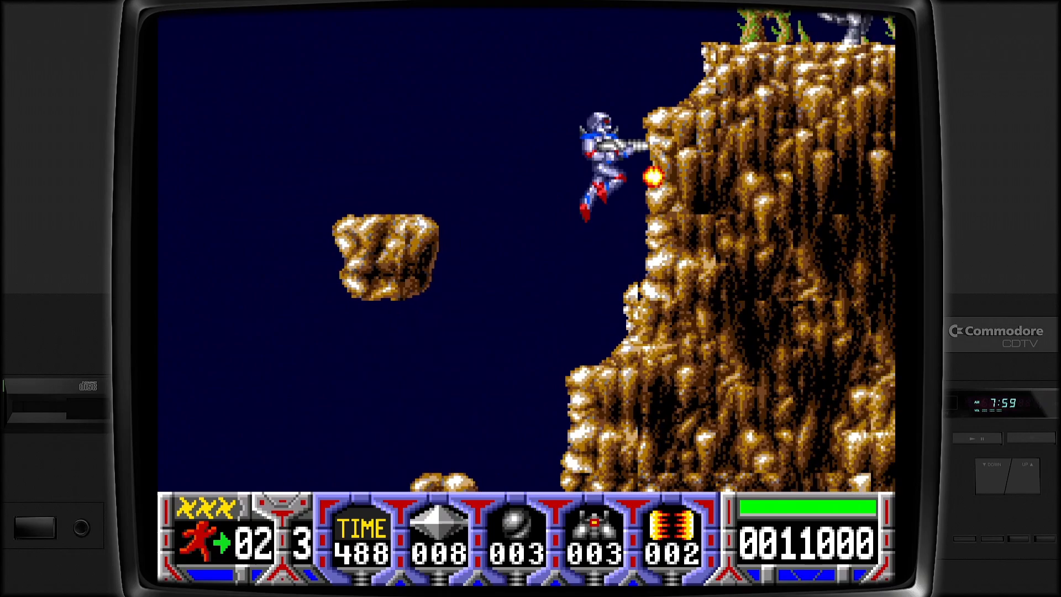
key(ctrl)
key(Left)
key(ctrl)
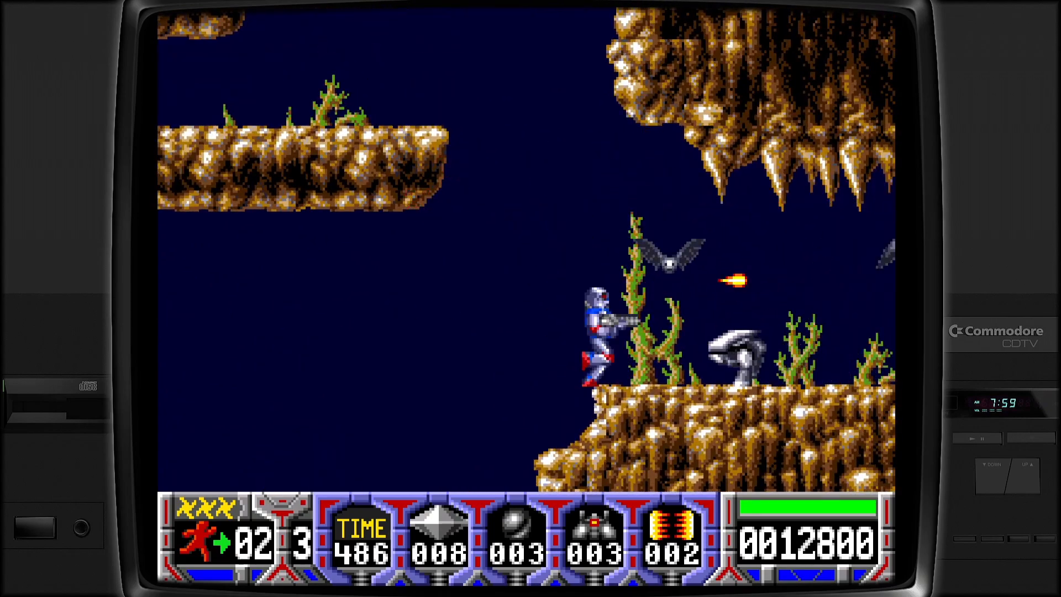
key(Right)
key(ctrl)
- Destroy the cave bats with a power line and fight back and forth on the platform
key(ctrl)
key(ctrl)
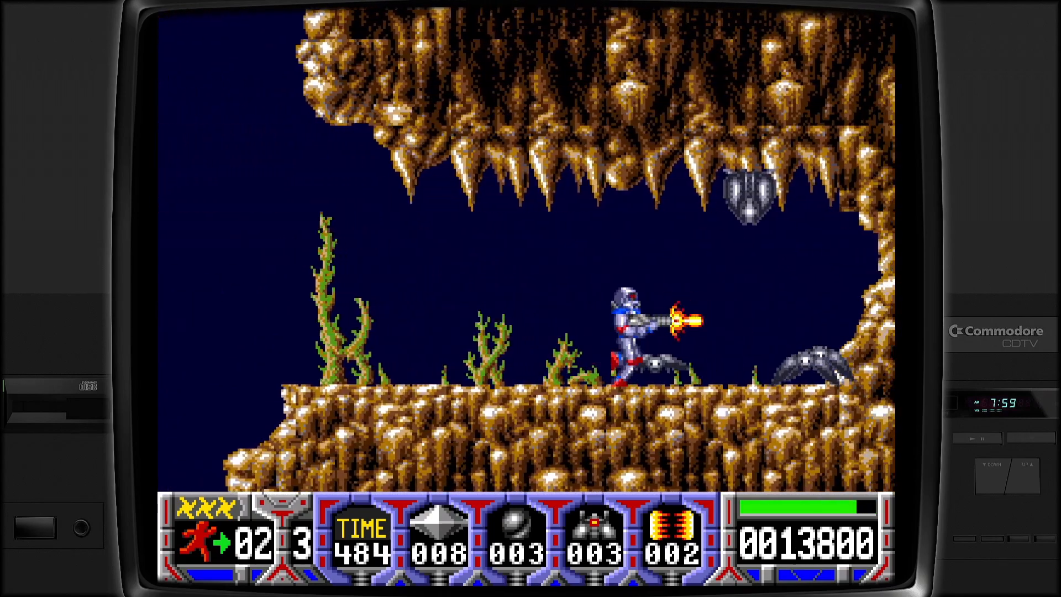
key(ctrl)
key(space)
key(Left)
key(Up)
key(ctrl)
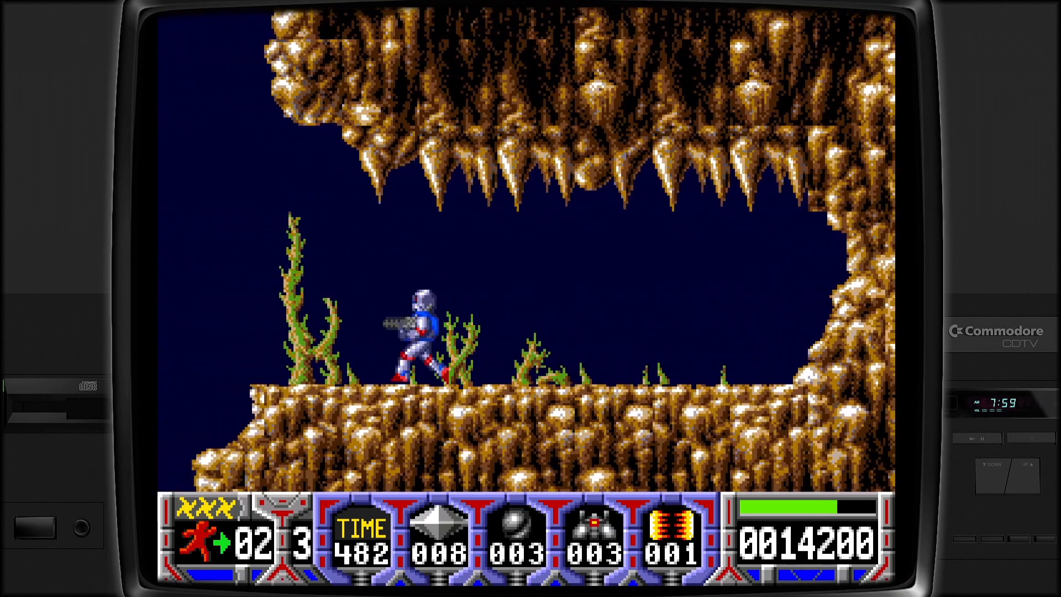
key(Up)
key(Up)
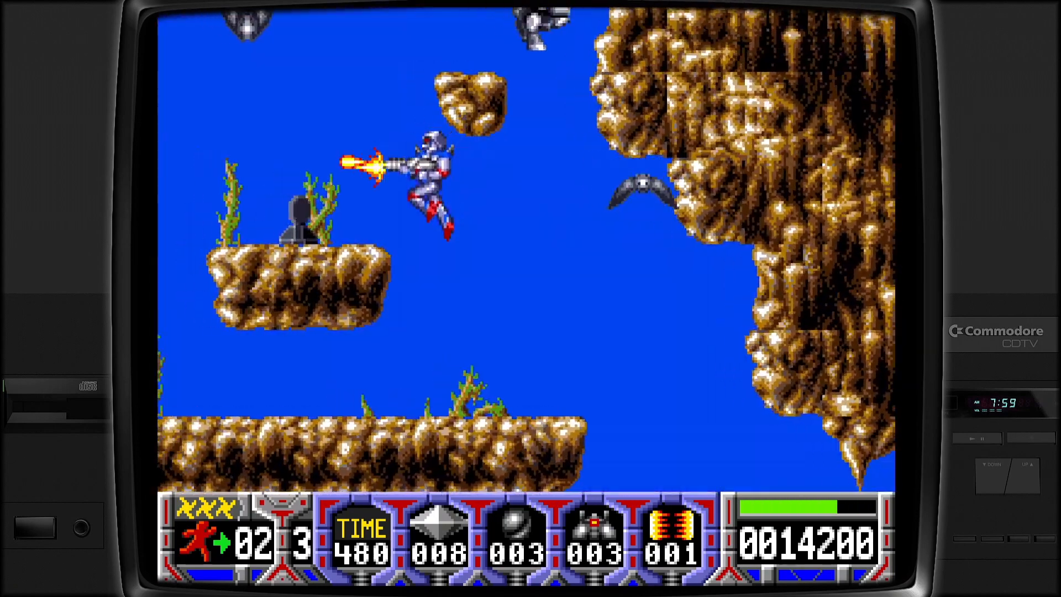
key(Right)
key(Left)
- Crouch by the turret platform and shoot the turret and walkers
key(Down)
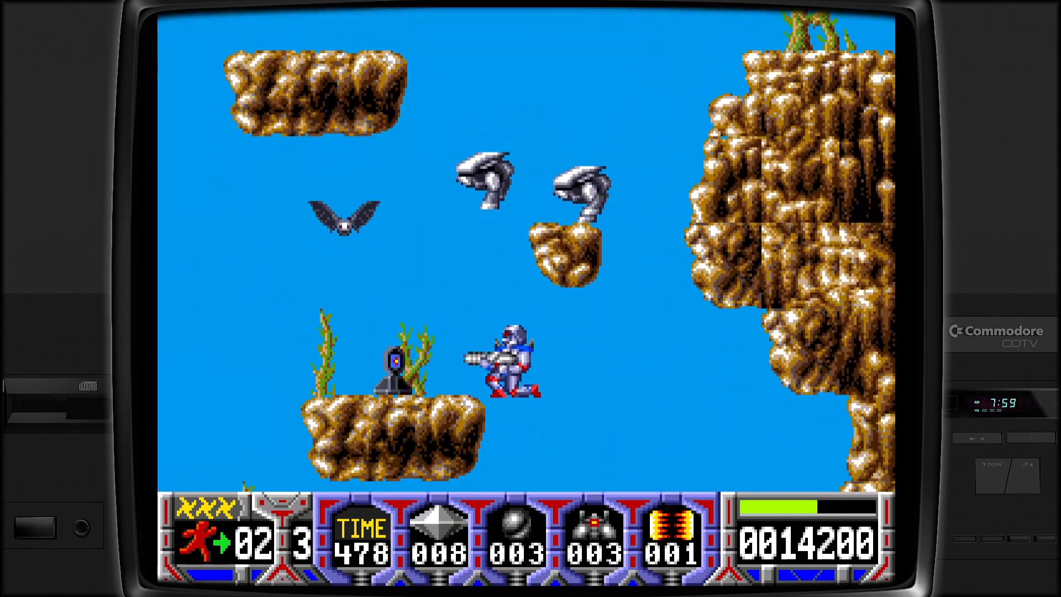
key(ctrl)
key(Up)
key(Right)
key(ctrl)
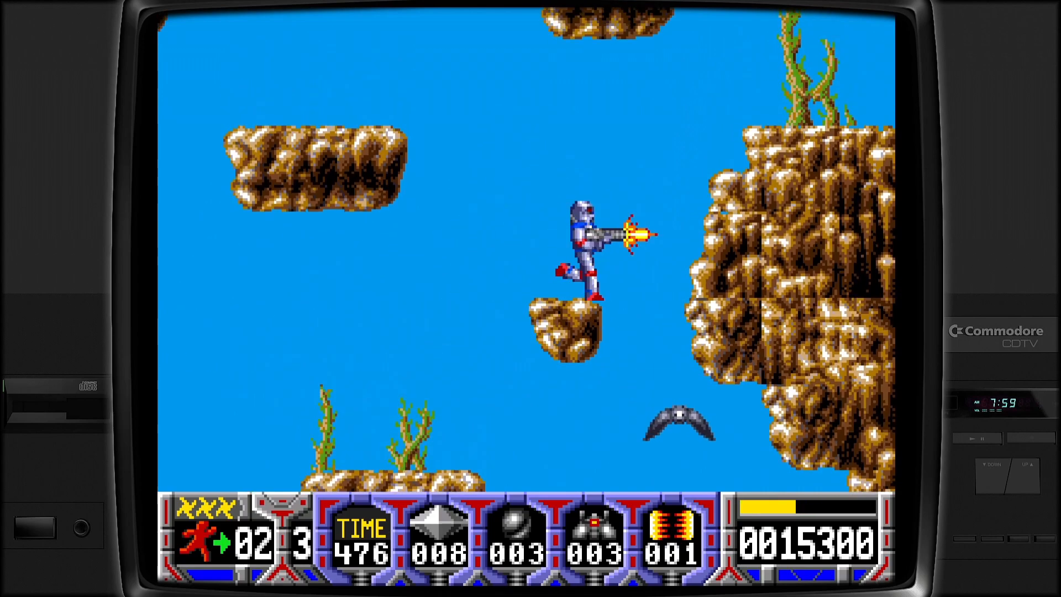
key(Right)
key(Left)
key(Right)
key(ctrl)
- Jump up past the rocks onto the cliff, shooting the flying enemy
key(Up)
key(Left)
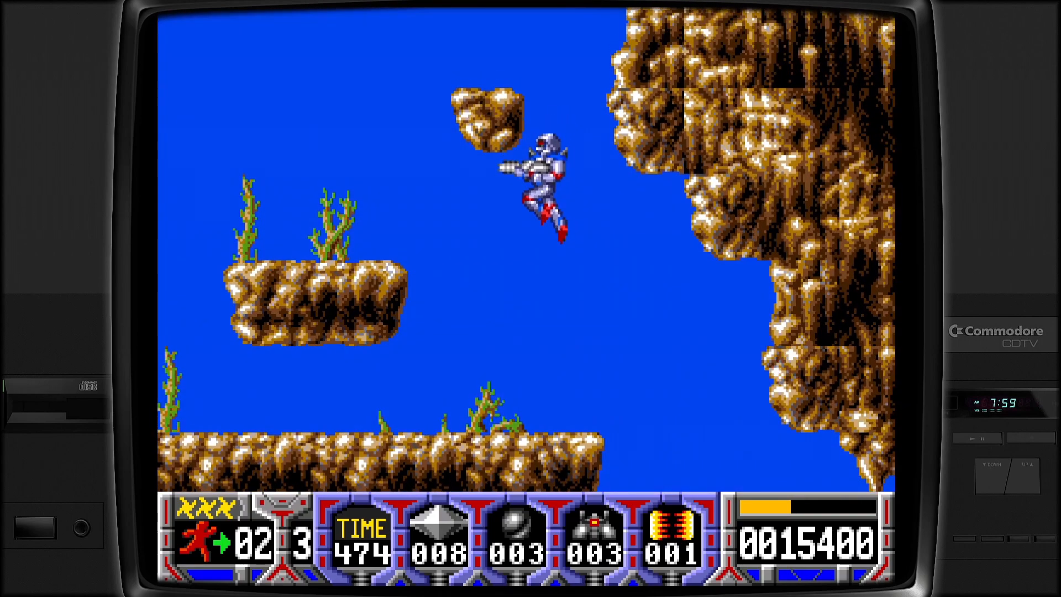
key(Up)
key(Up)
key(Right)
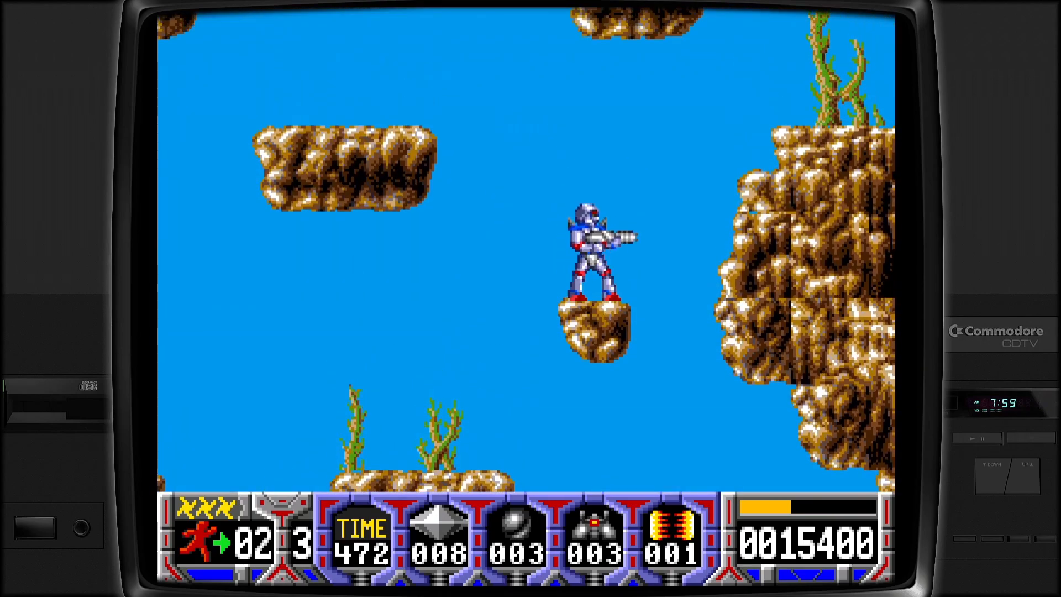
key(Up)
key(Right)
key(Up)
key(ctrl)
key(Right)
key(ctrl)
key(Up)
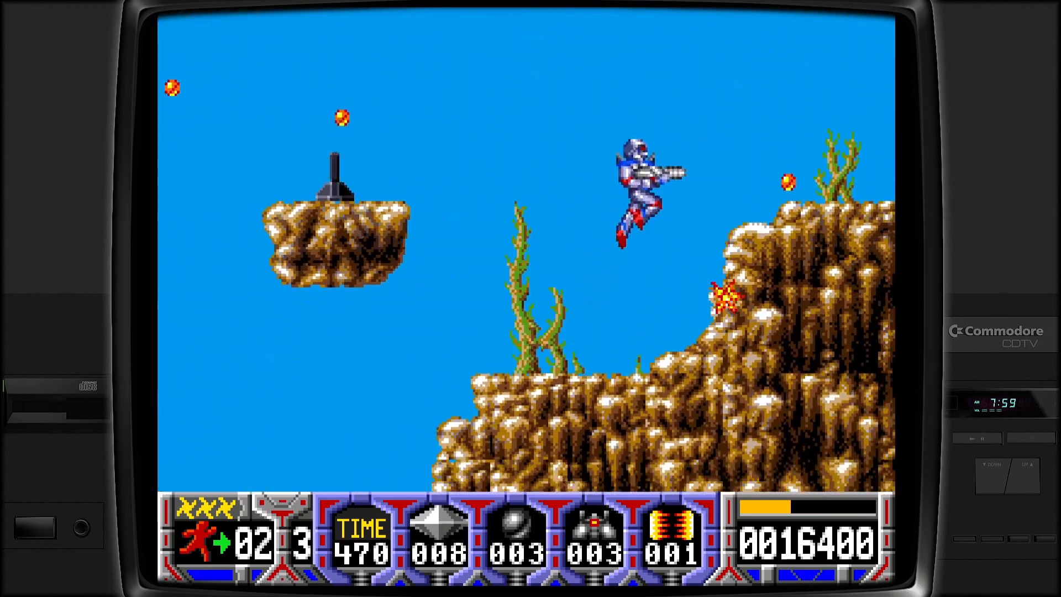
key(ctrl)
- Leap along the cliffs while firing energy lines to the right
key(ctrl)
key(Up)
key(ctrl)
key(Right)
key(space)
key(ctrl)
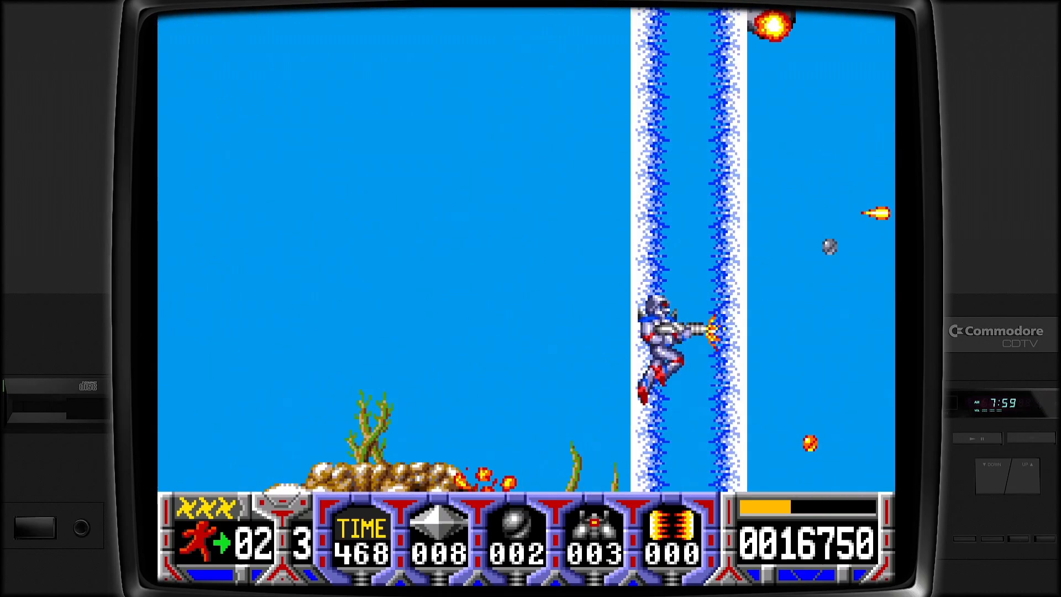
key(ctrl)
- Jump between cliffs toward the tower shooting flying rocks, pushing the score to 0018950
key(Up)
key(ctrl)
key(Right)
key(ctrl)
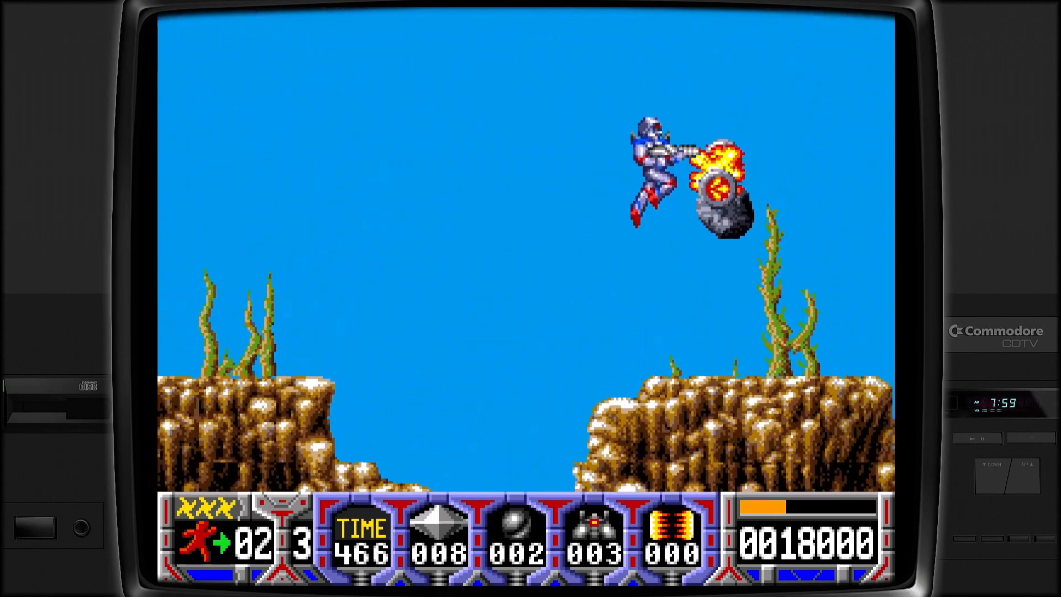
key(ctrl)
key(Up)
key(ctrl)
key(Right)
key(ctrl)
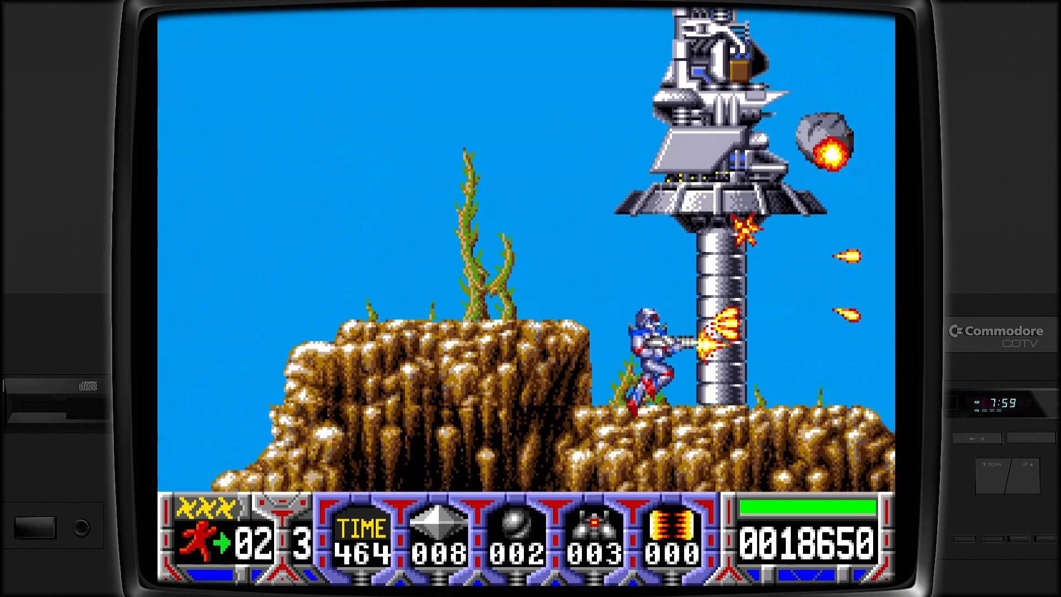
key(ctrl)
key(ctrl)
key(Up)
key(ctrl)
key(Right)
key(ctrl)
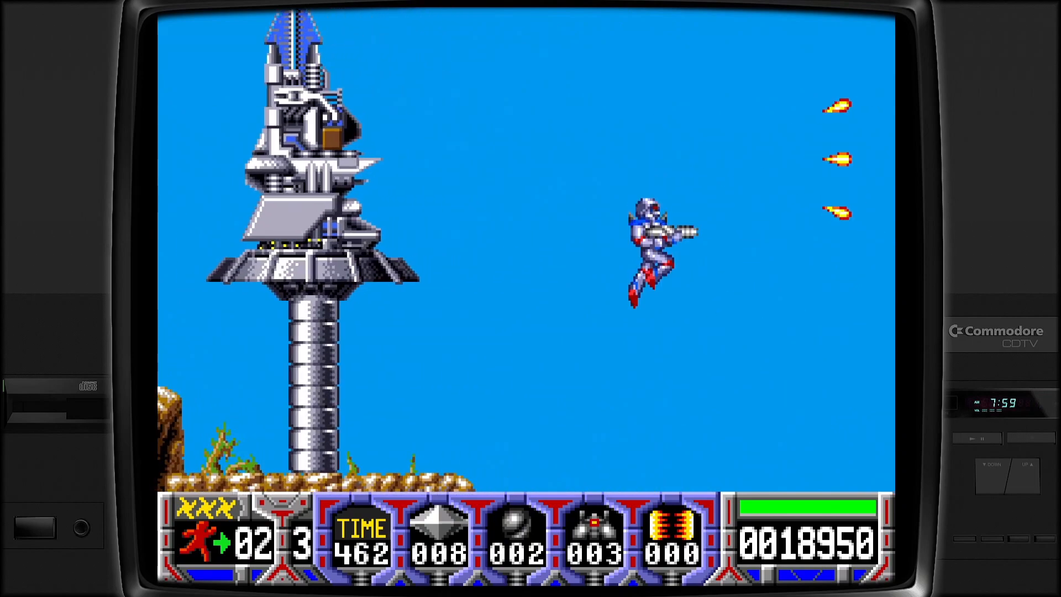
key(space)
key(ctrl)
key(ctrl)
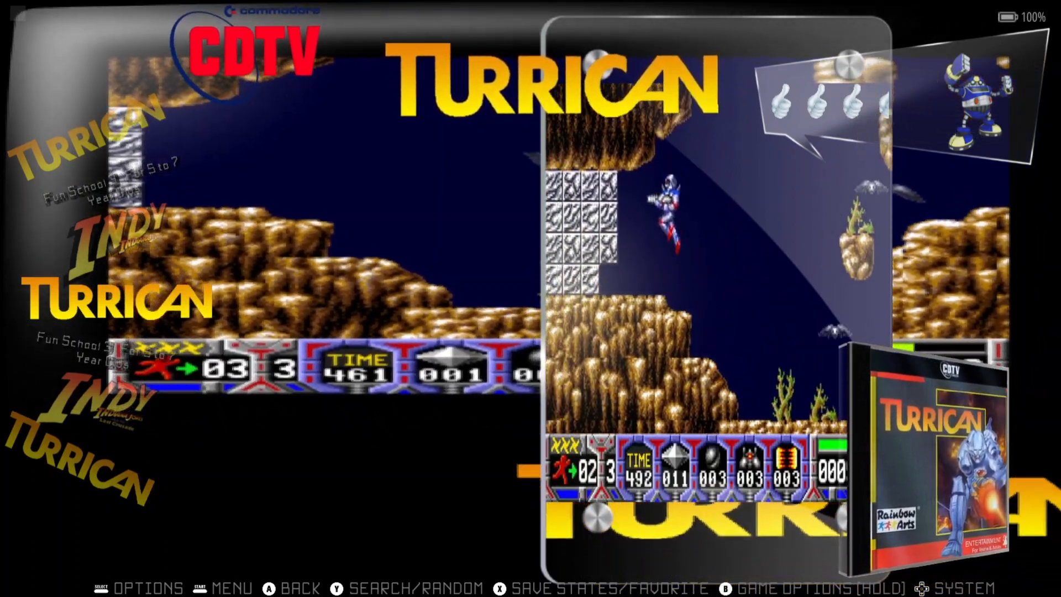
- Open the Amiga CDTV advanced system options and keep the emulator on AUTO
key(F2)
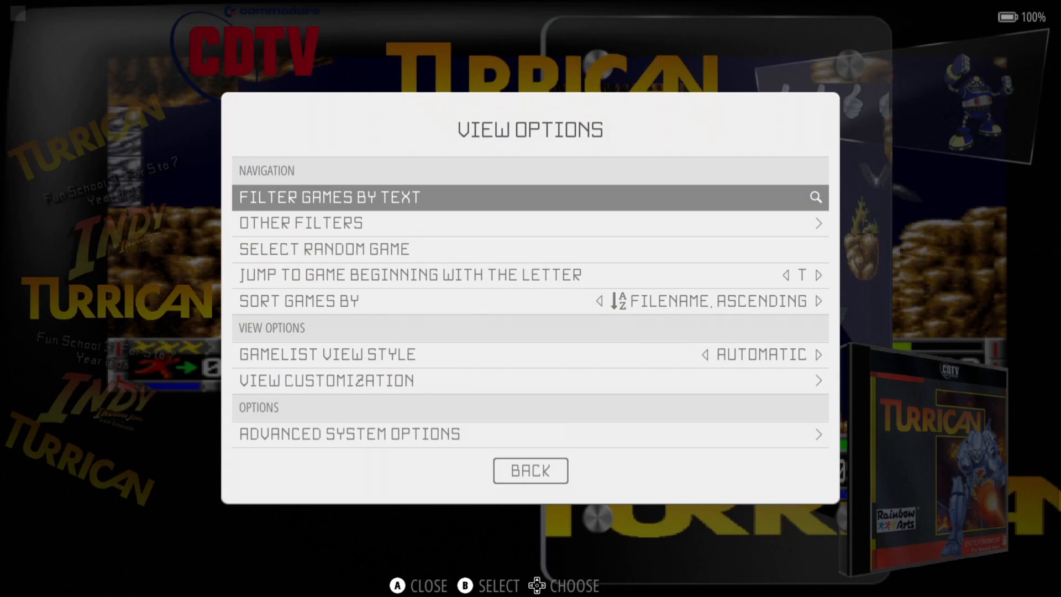
key(Up)
key(Up)
key(Return)
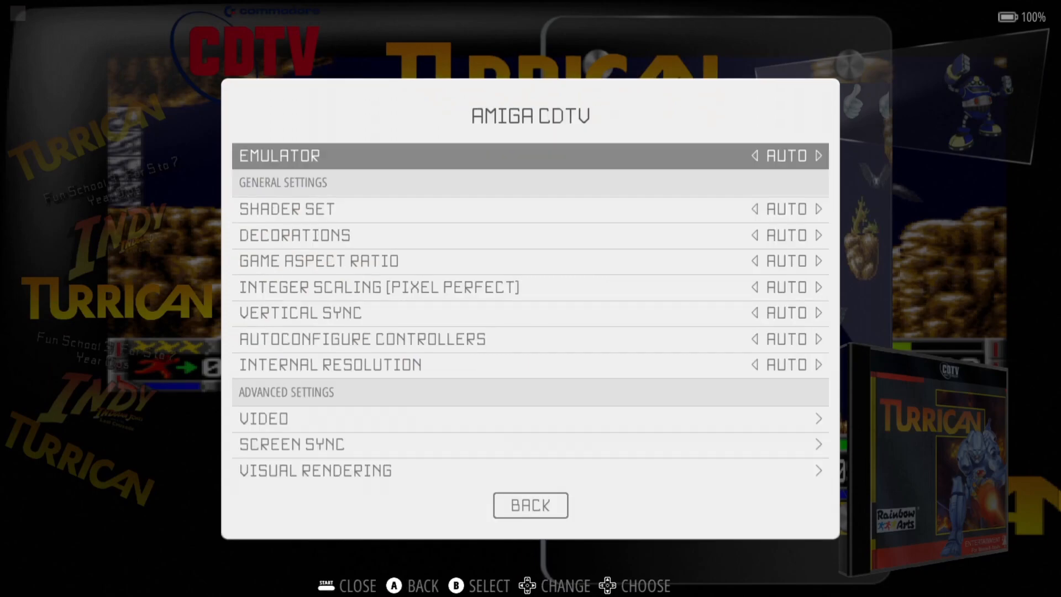
key(Return)
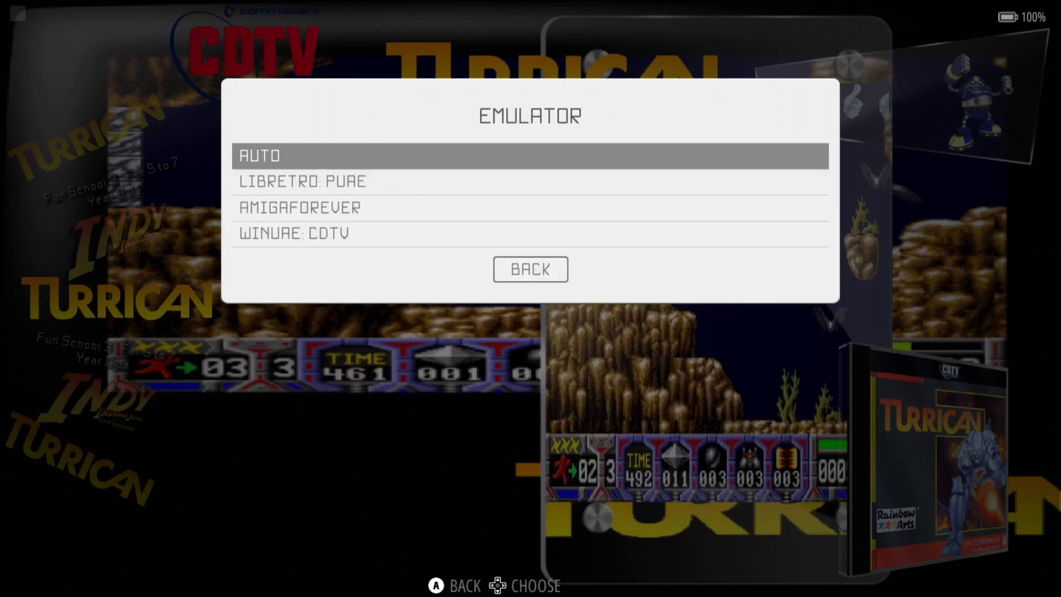
key(Down)
key(Up)
key(Return)
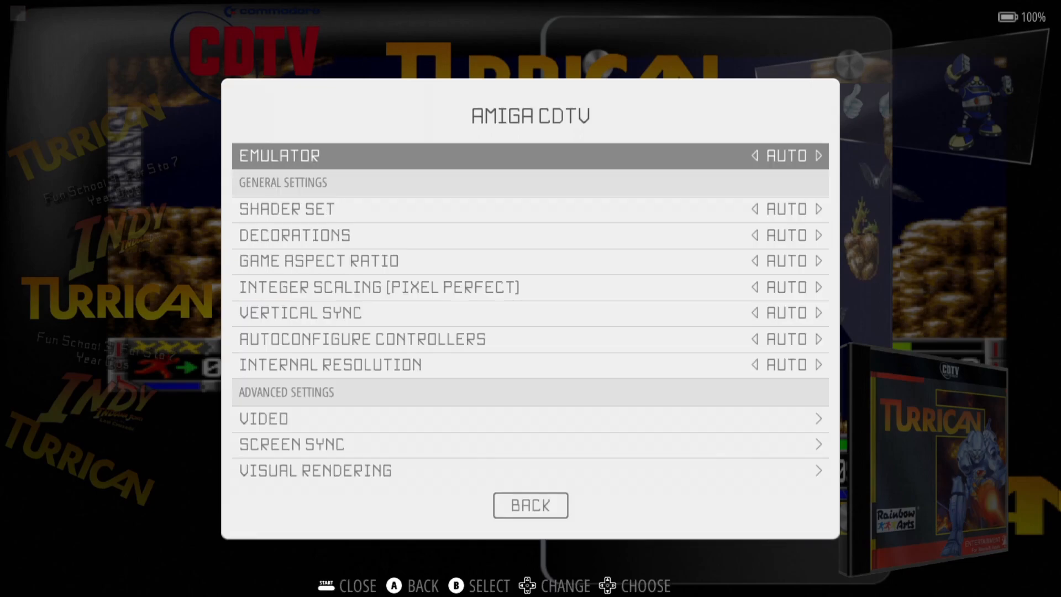
- Set the shader set to CURVATURE and decorations to NONE
key(Down)
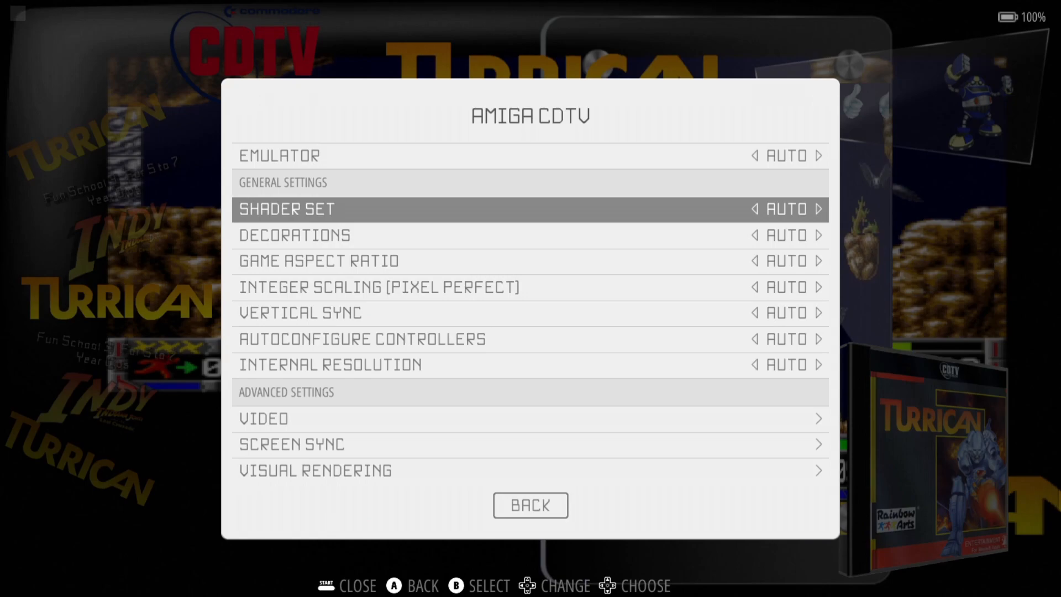
key(Return)
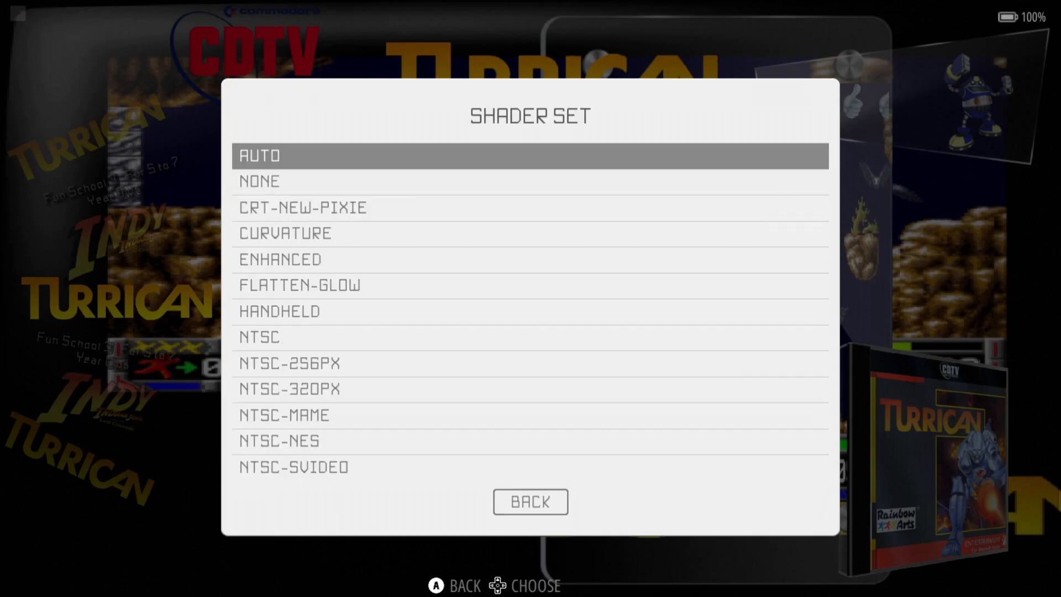
key(Down)
key(Down)
key(Down)
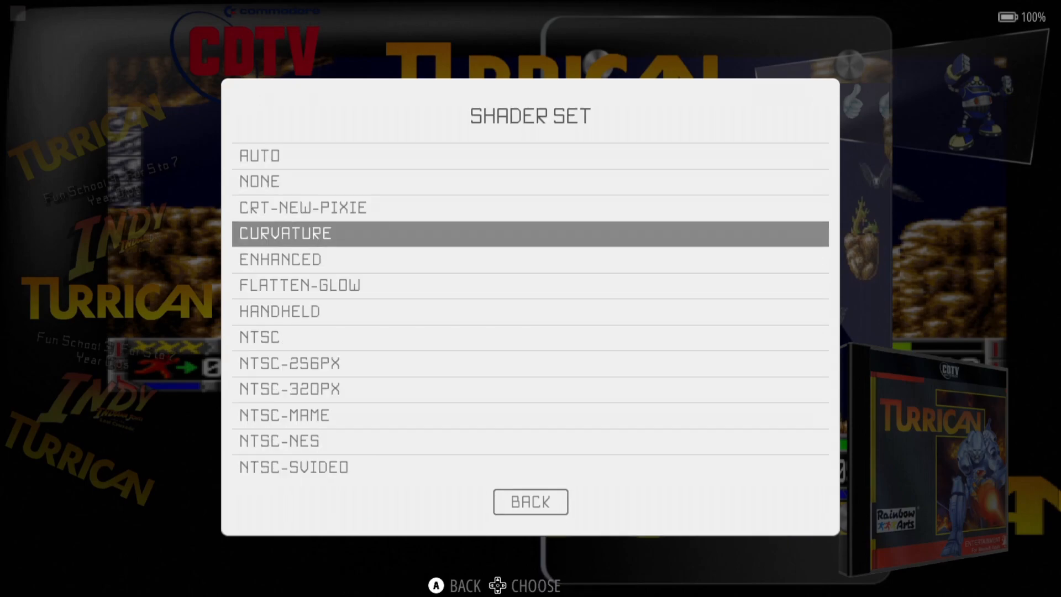
key(Return)
key(Down)
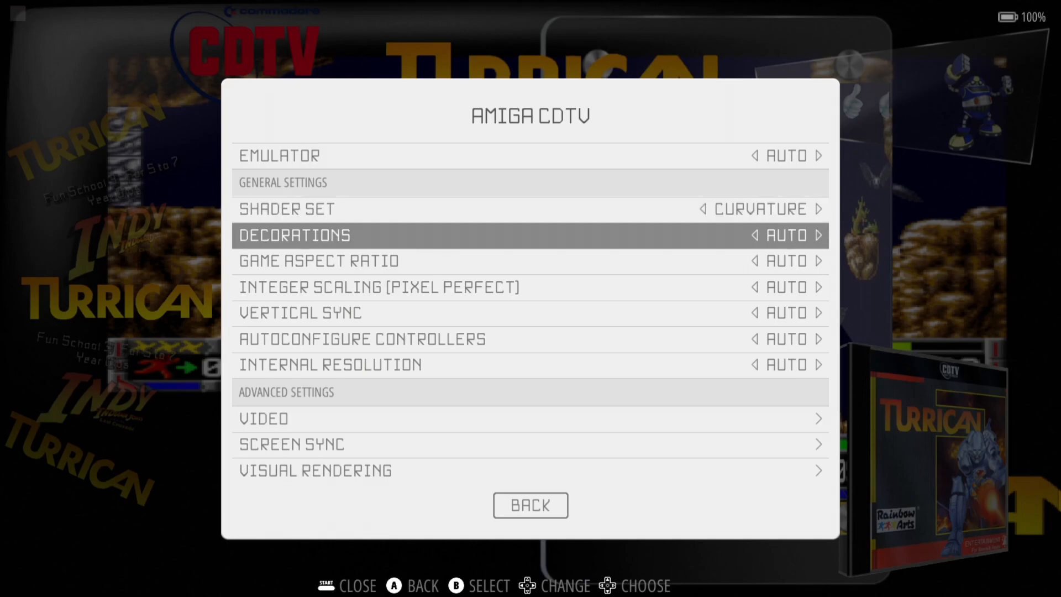
key(Return)
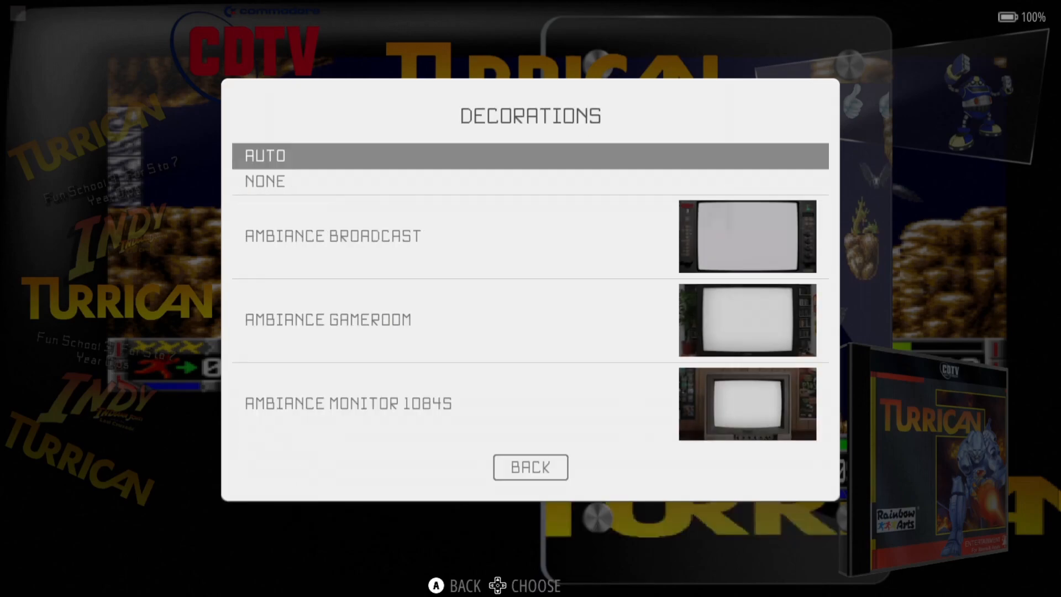
key(Down)
key(Return)
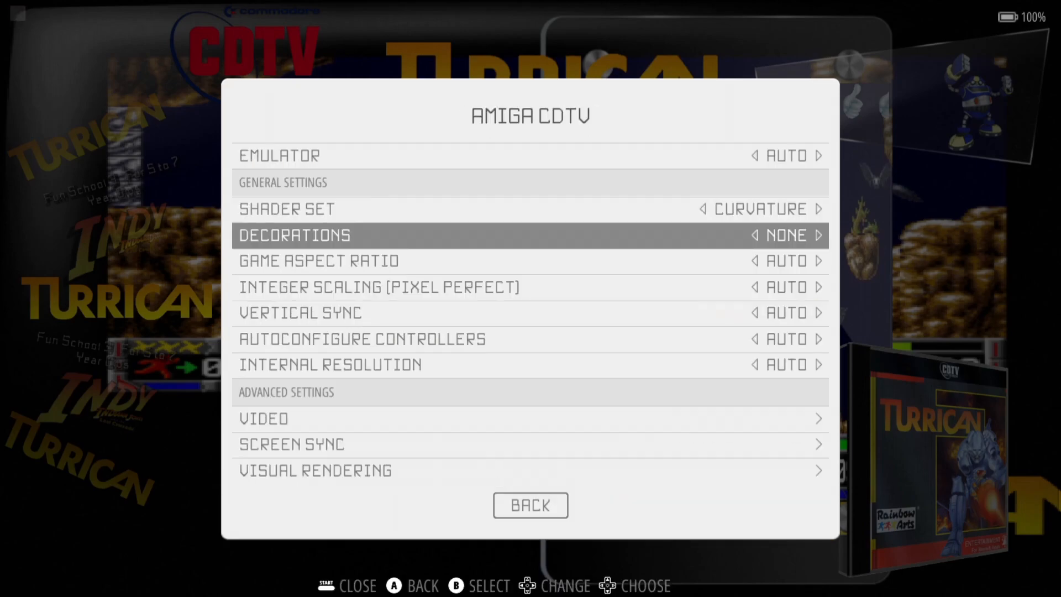
- Set the game aspect ratio to FULL and turn integer scaling ON
key(Down)
key(Return)
key(Down)
key(Down)
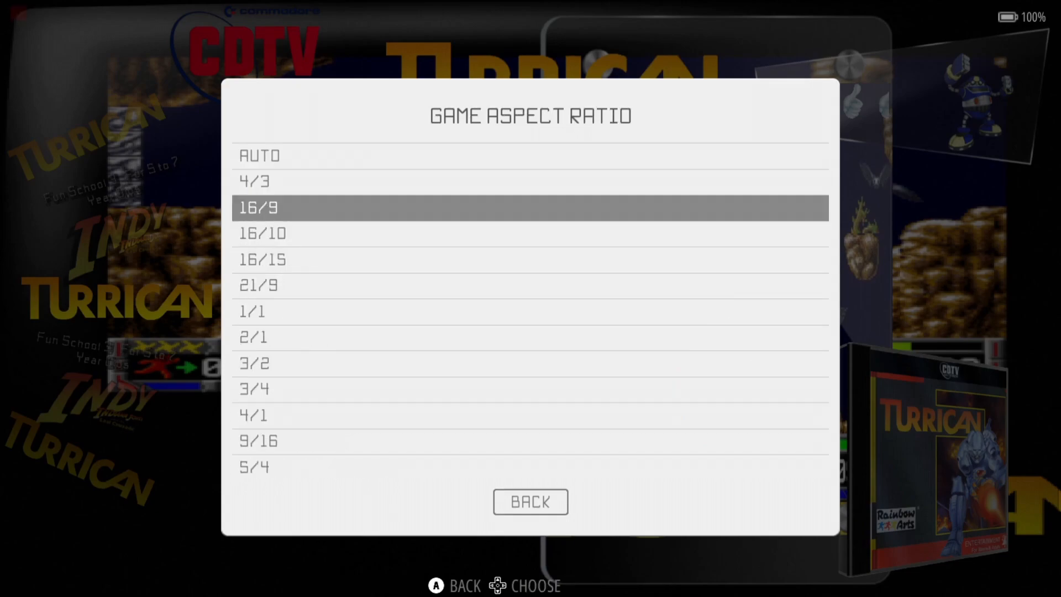
key(Up)
key(Up)
key(Up)
key(Up)
key(Return)
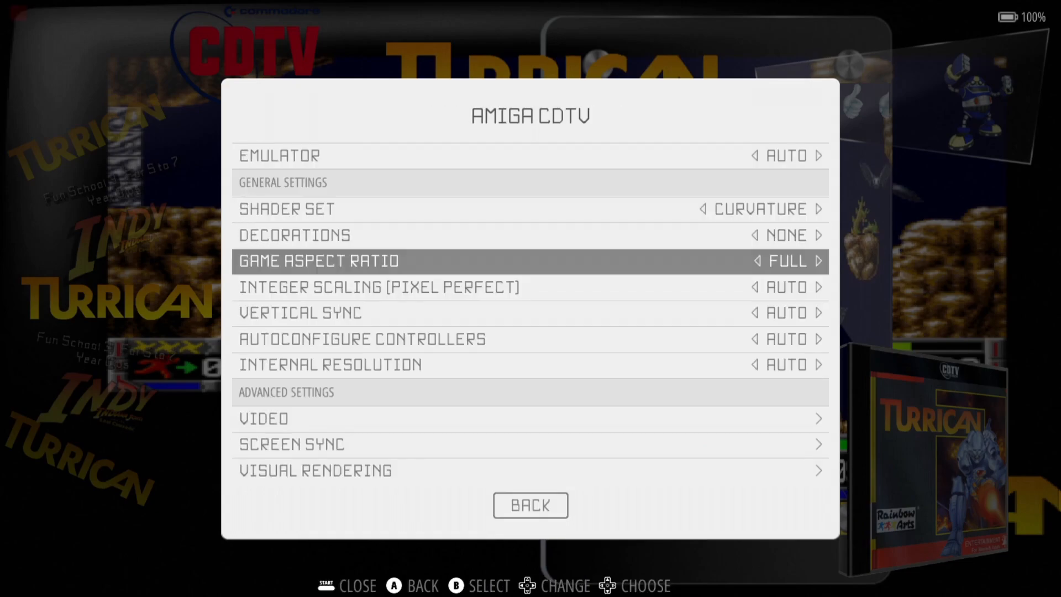
key(Down)
key(Return)
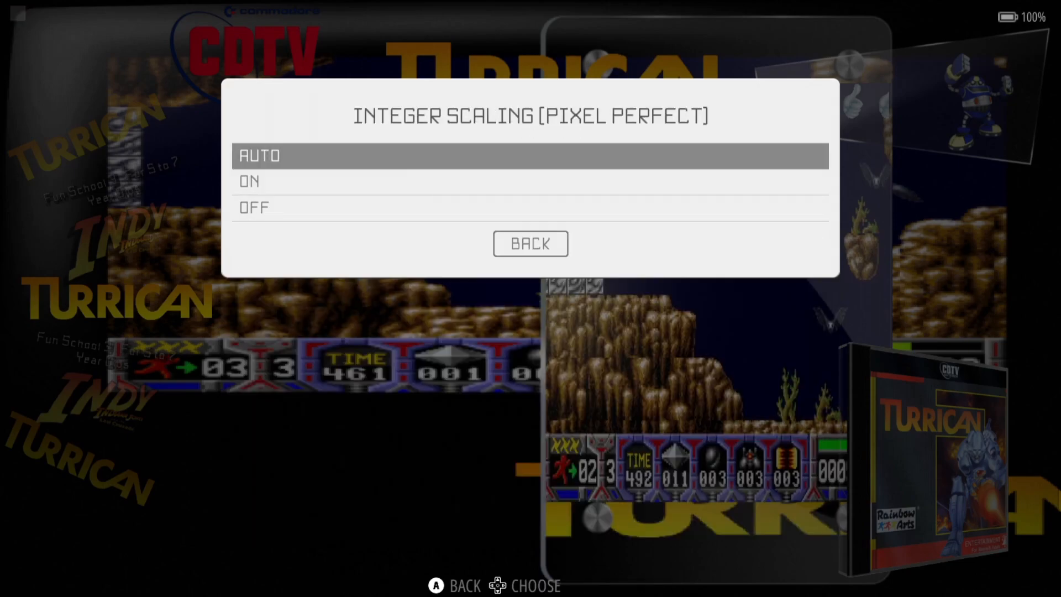
key(Down)
key(Return)
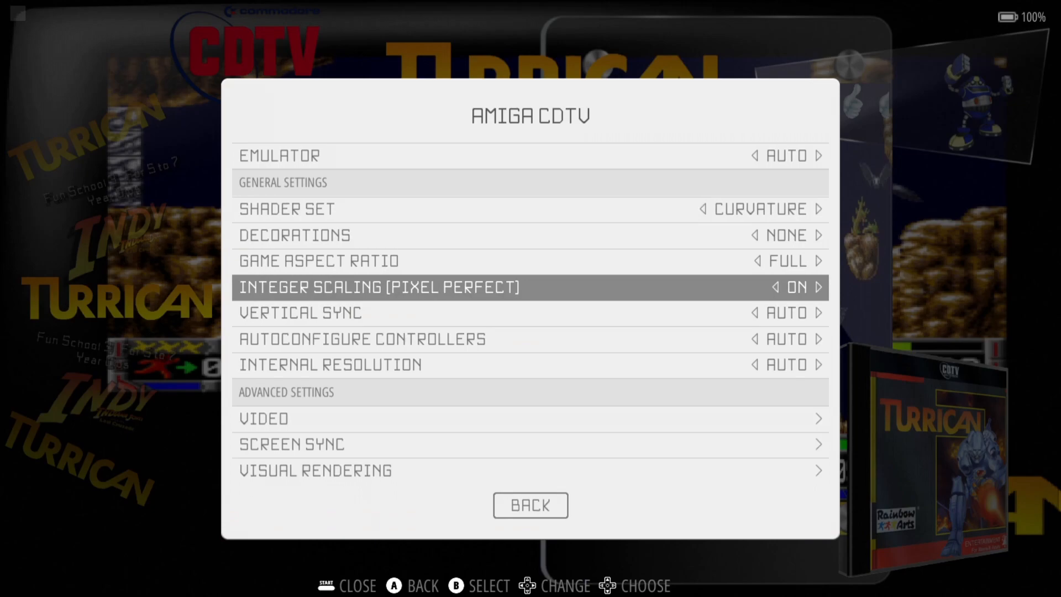
- Turn vertical sync to YES and controller autoconfiguration ON
key(Down)
key(Return)
key(Down)
key(Down)
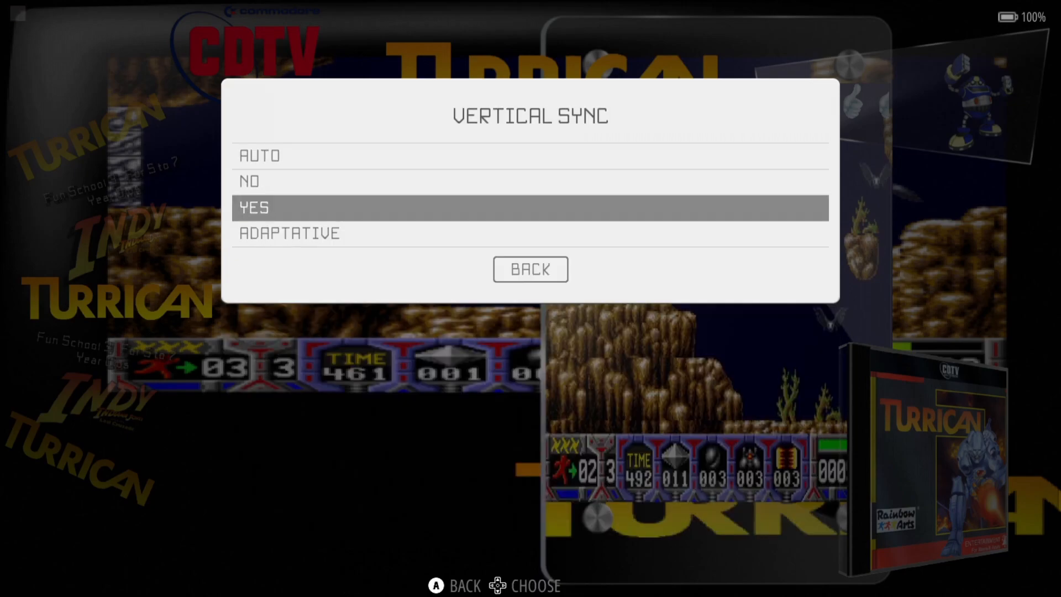
key(Return)
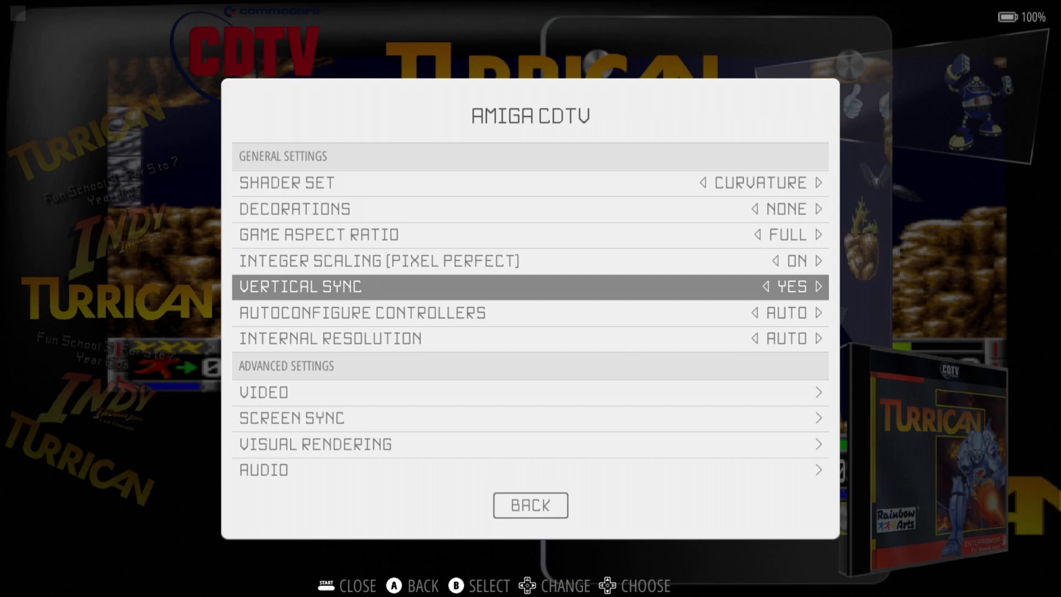
key(Down)
key(Return)
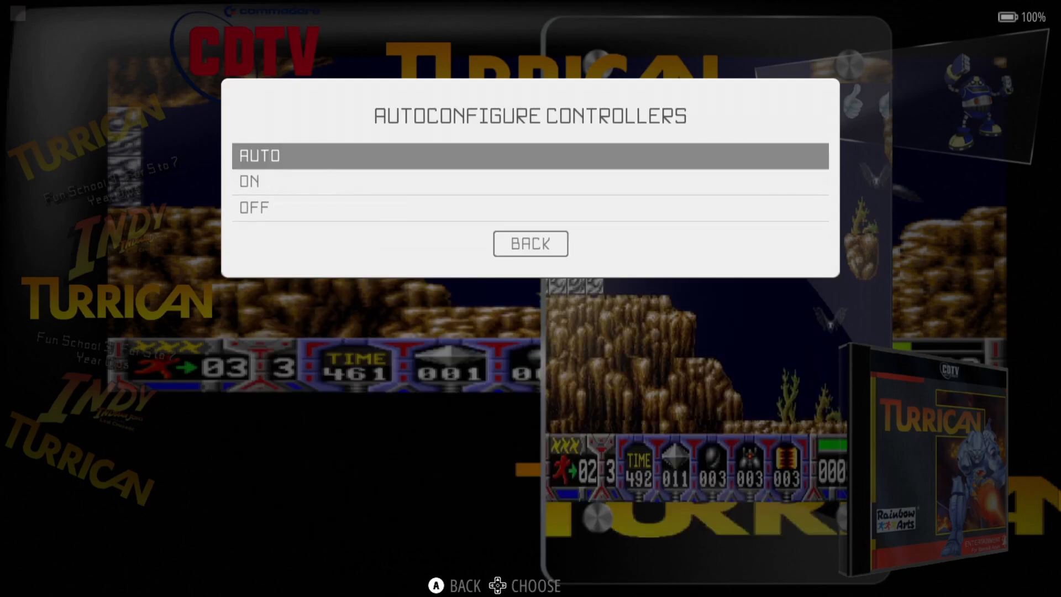
key(Down)
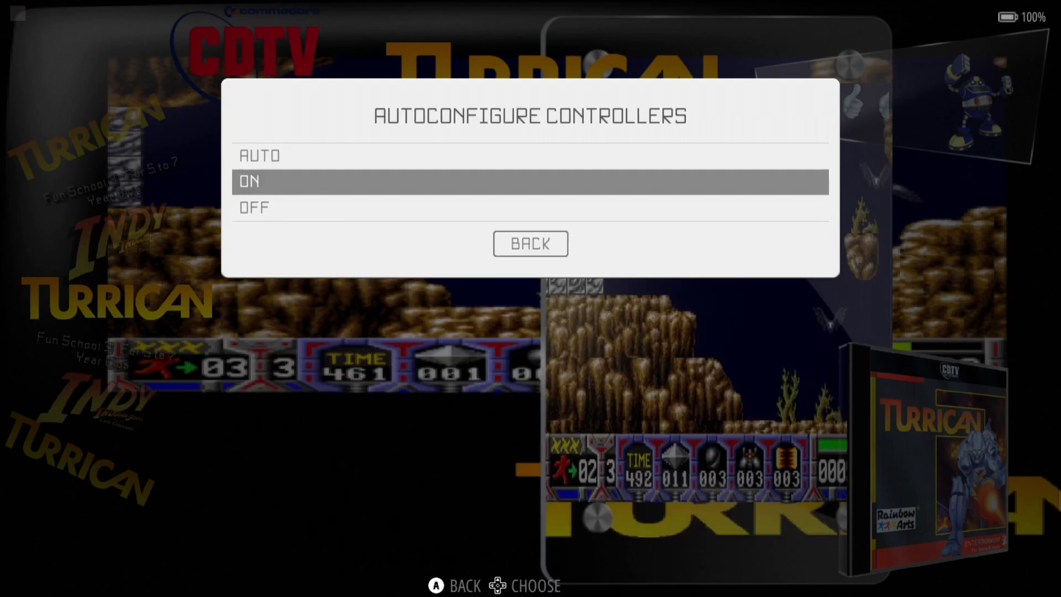
key(Return)
- Set the internal resolution to 1440P
key(Down)
key(Return)
key(Down)
key(Down)
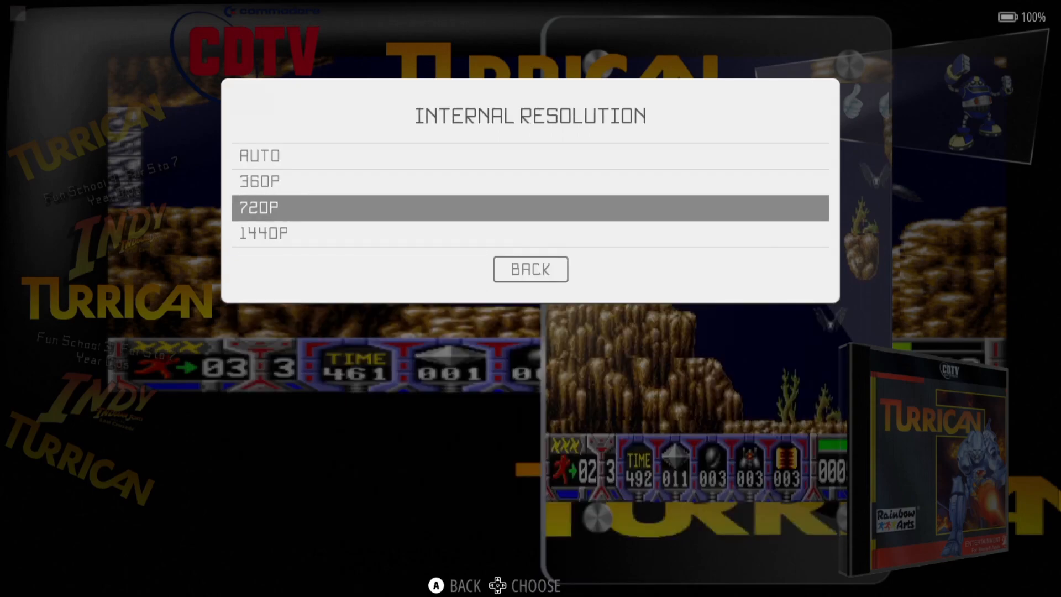
key(Down)
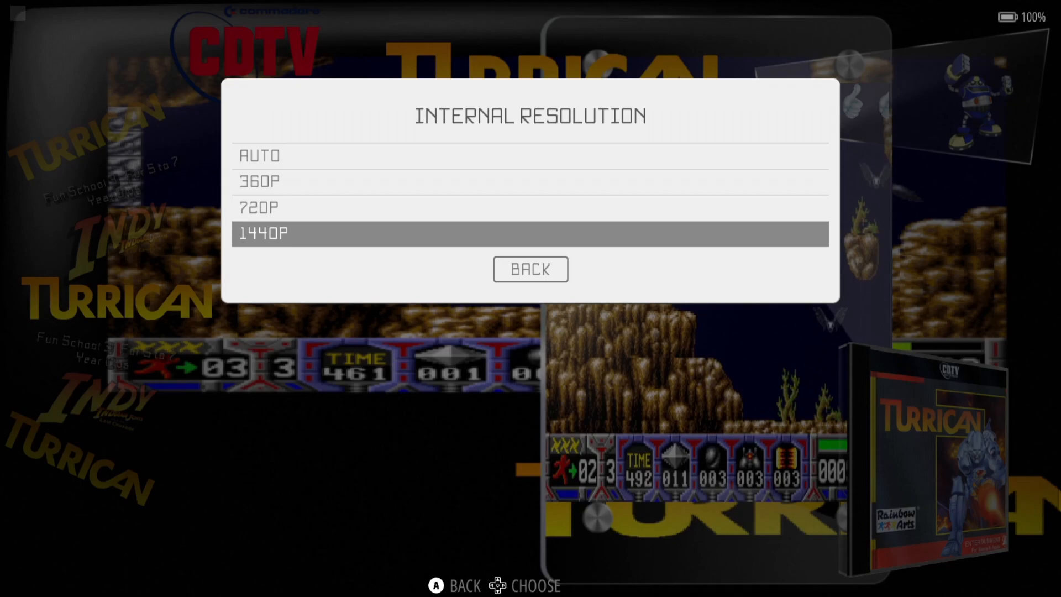
key(Return)
key(Down)
key(Down)
key(Down)
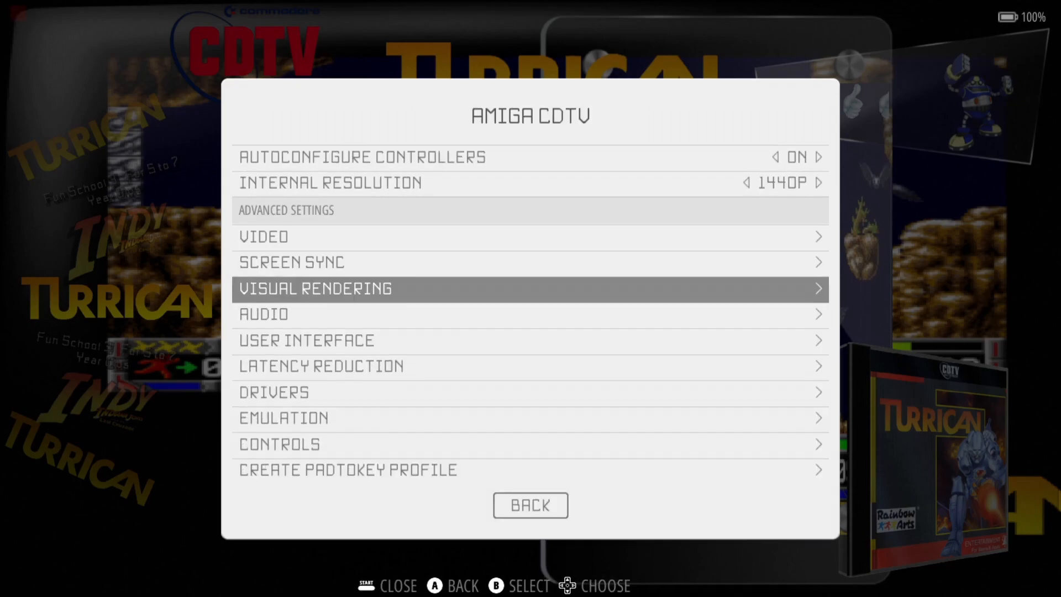
- In Visual Rendering, turn Smooth Games ON and set Color Depth to 24 BIT
key(Return)
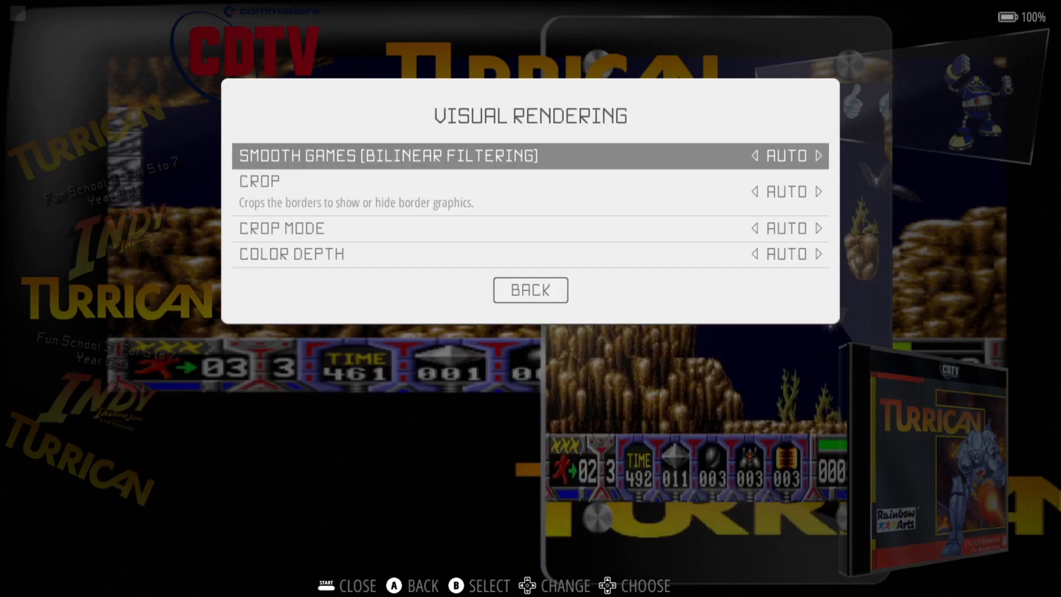
key(Return)
key(Down)
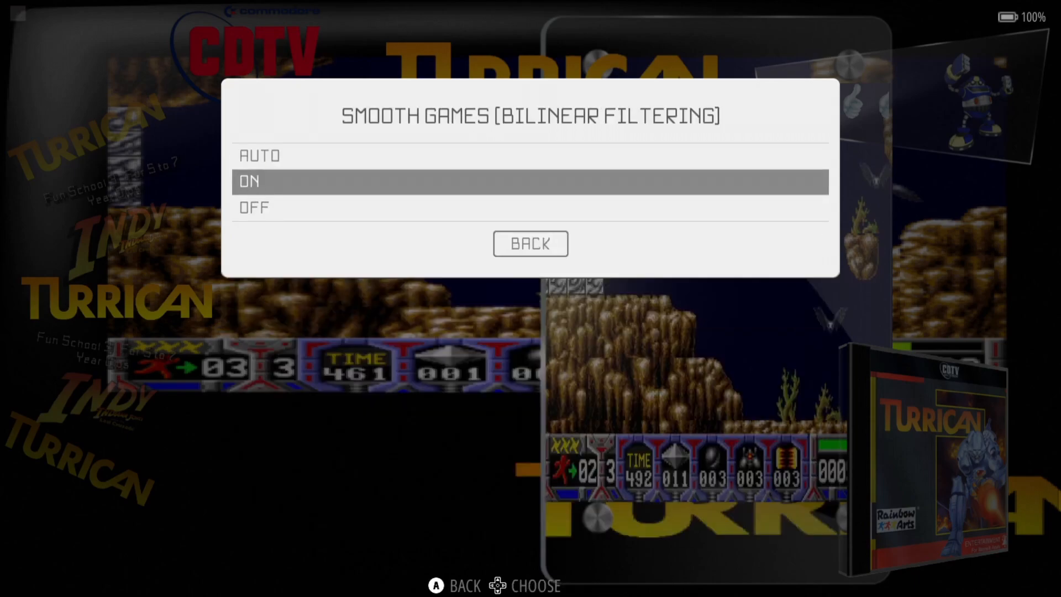
key(Return)
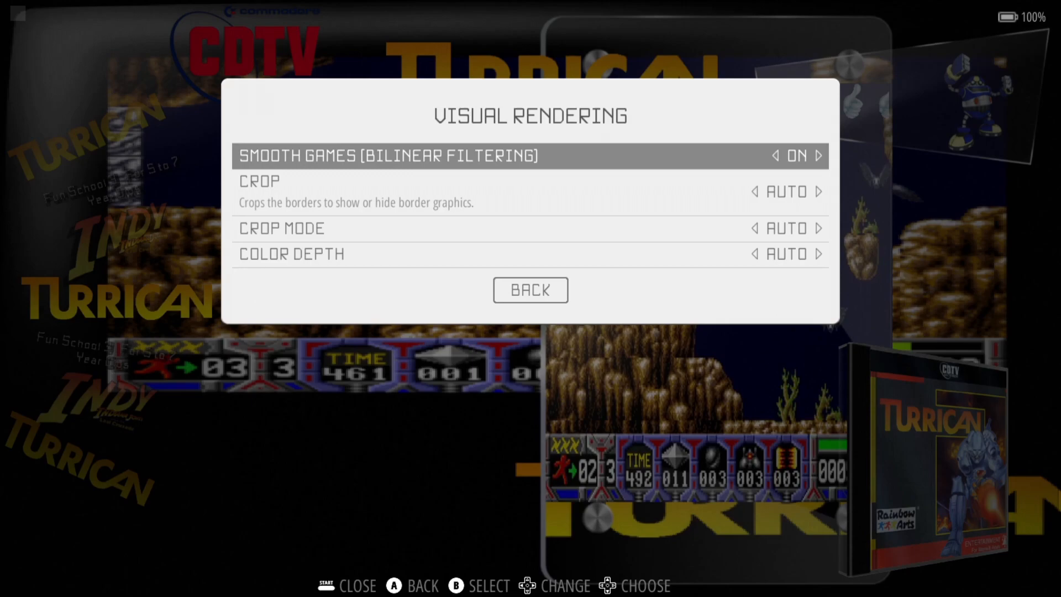
key(Down)
key(Down)
key(Down)
key(Return)
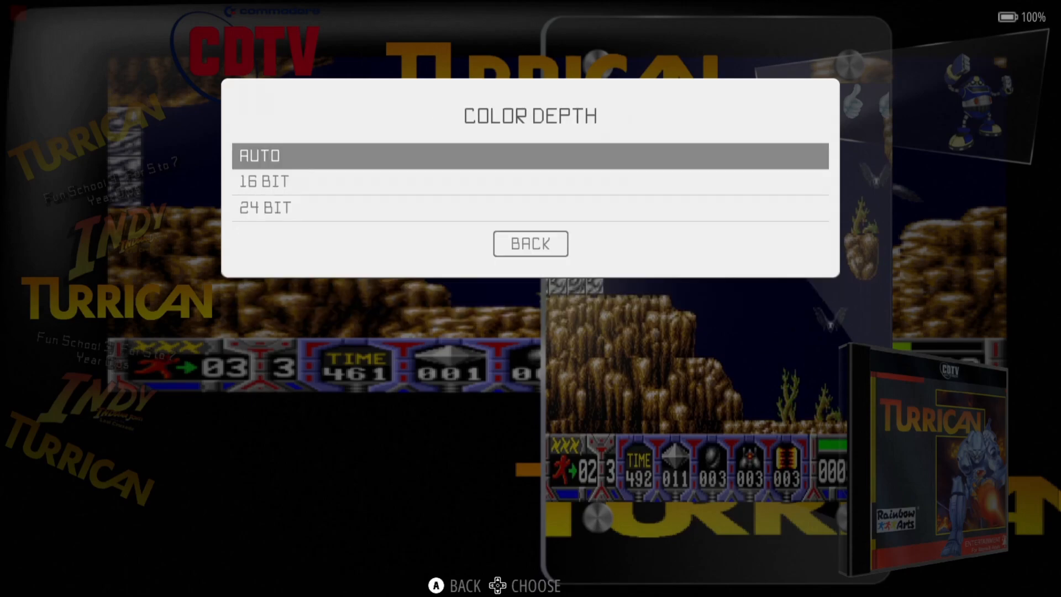
key(Down)
key(Down)
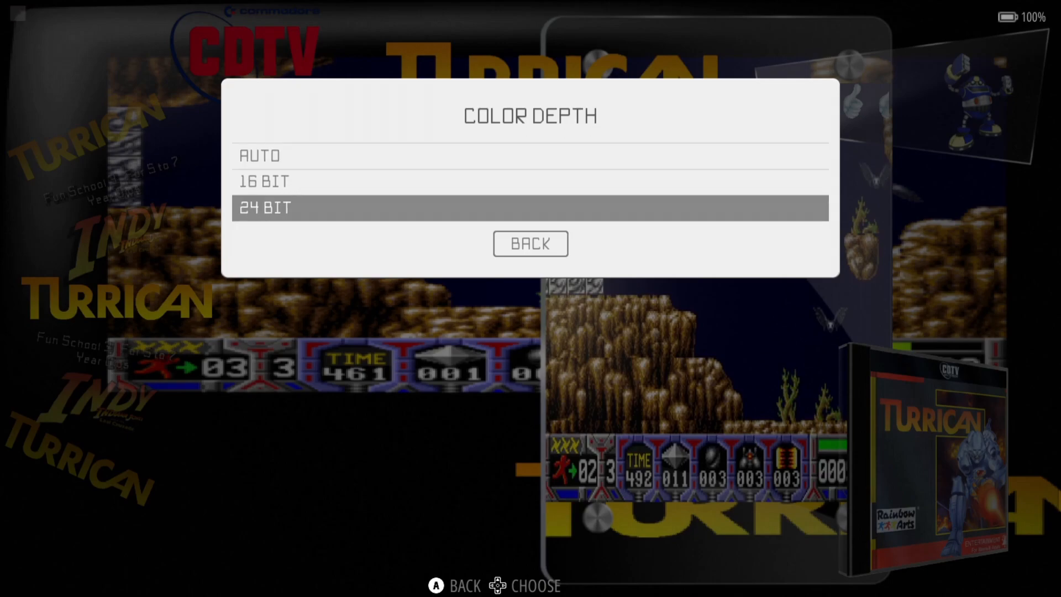
key(Return)
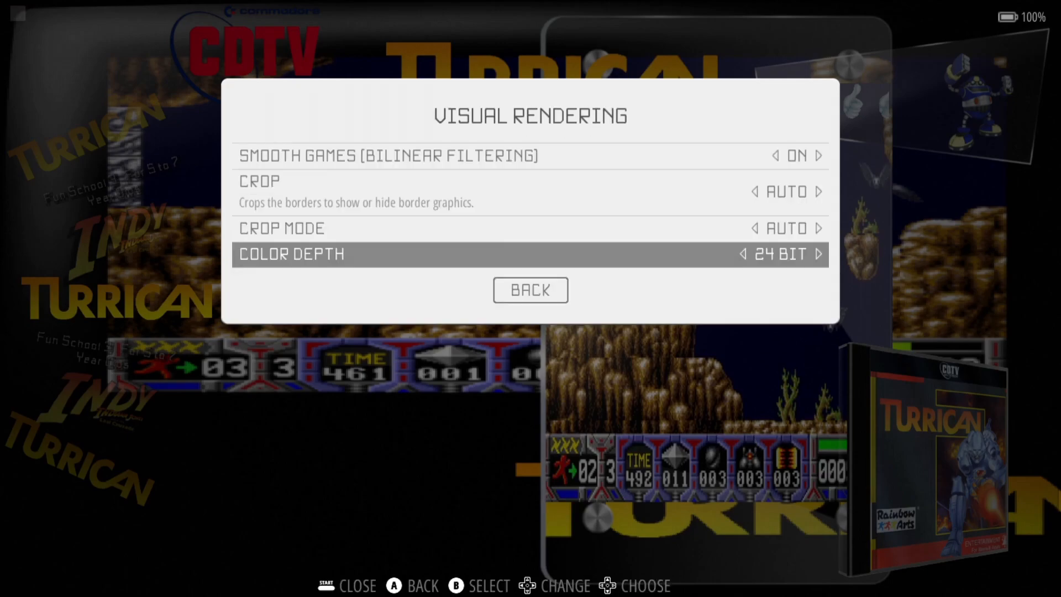
key(Escape)
key(Down)
key(Down)
key(Down)
key(Down)
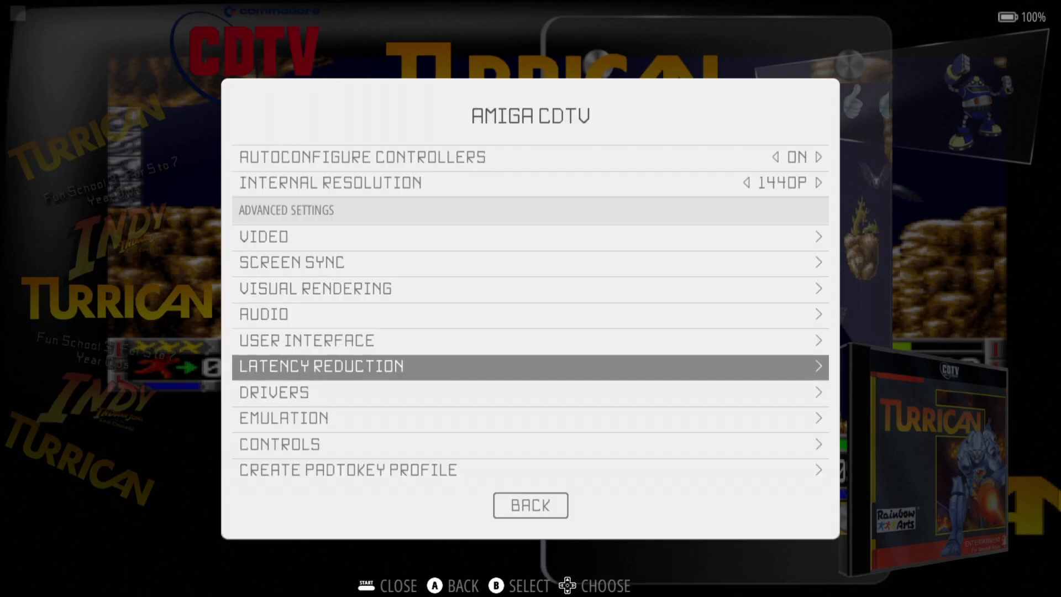
- Set the CDTV video driver to OPENGL after browsing the DirectX choices
key(Return)
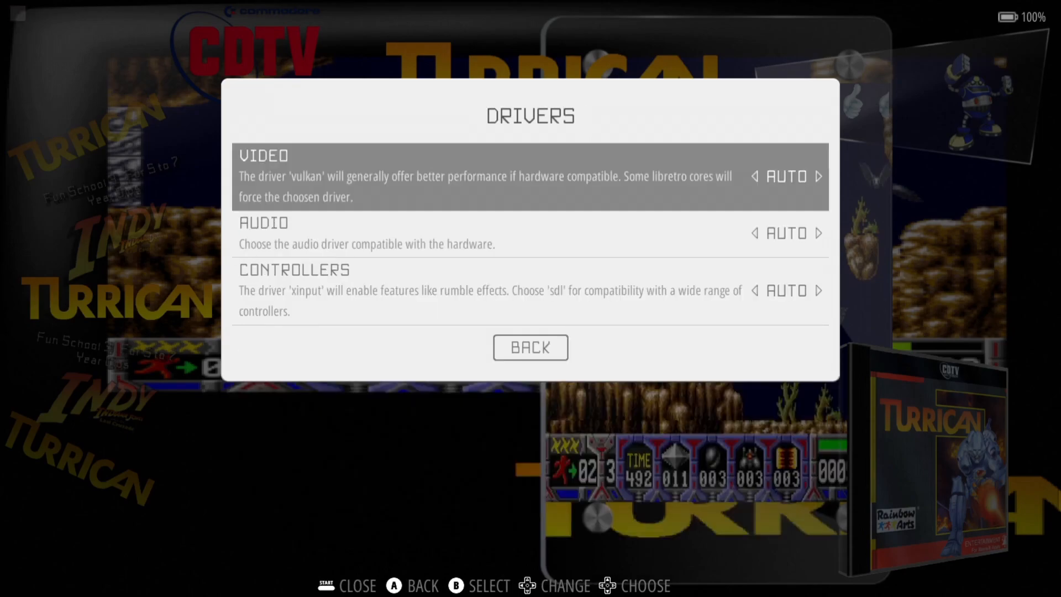
key(Return)
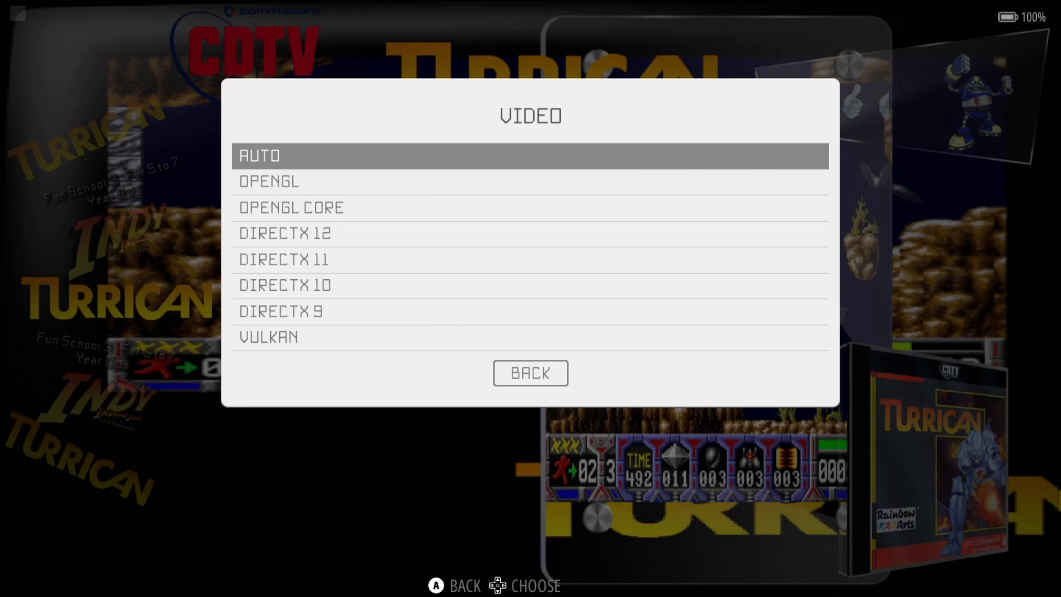
key(Down)
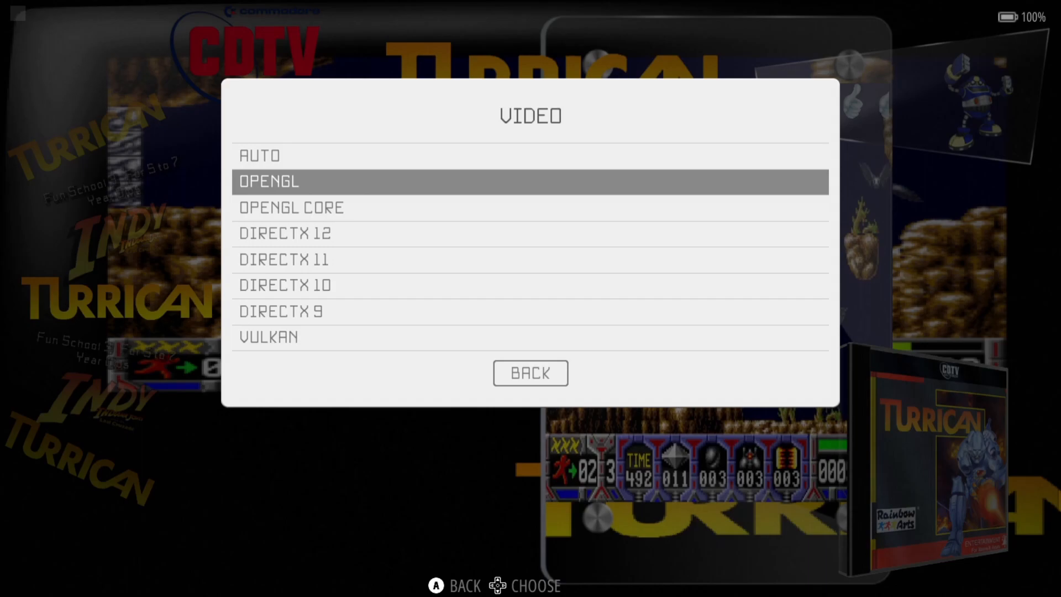
key(Up)
key(Up)
key(Up)
key(Up)
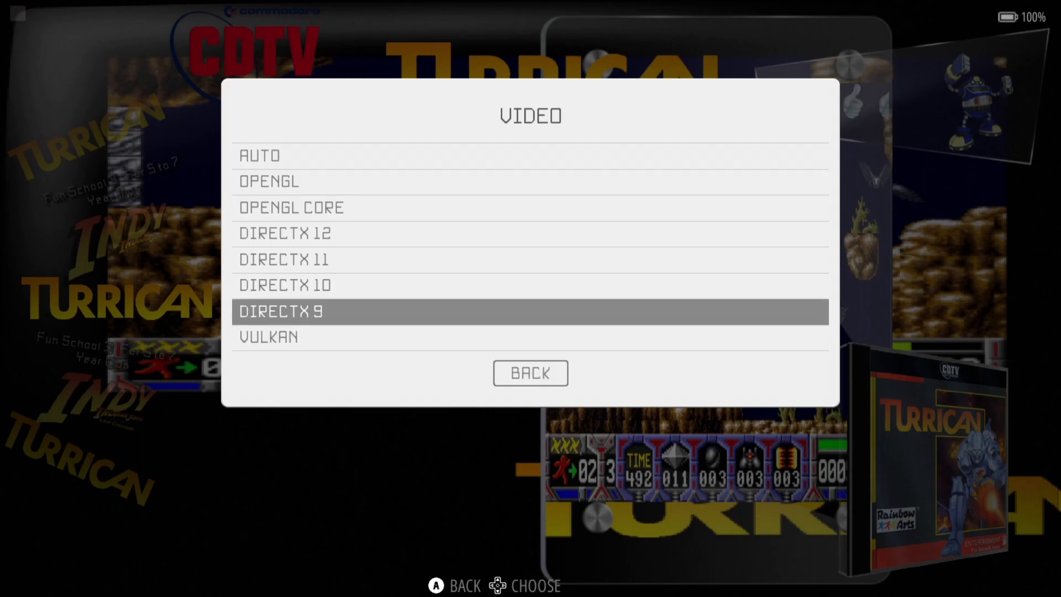
key(Down)
key(Up)
key(Up)
key(Up)
key(Up)
key(Down)
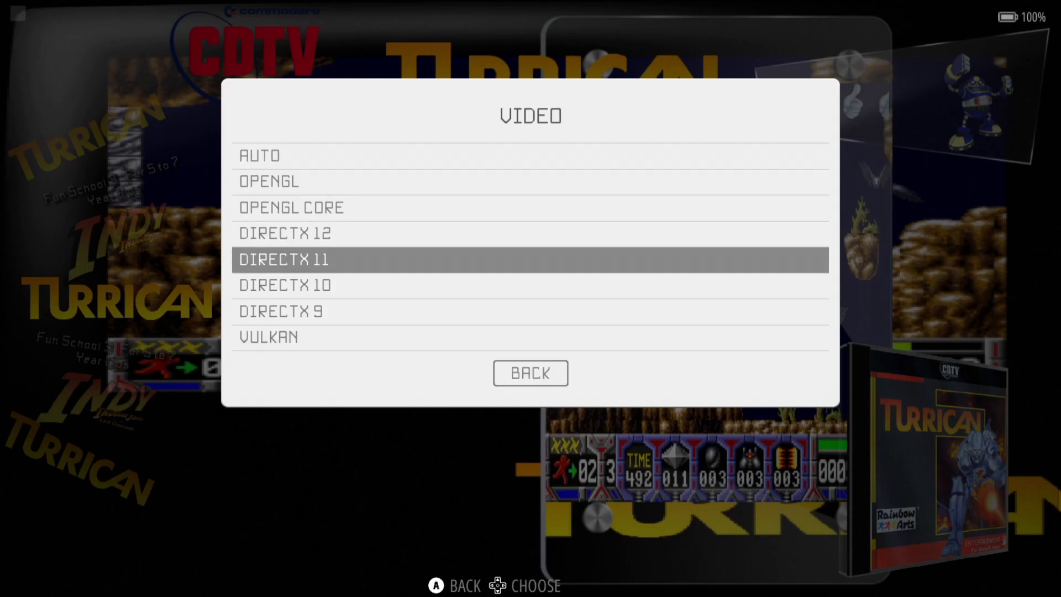
key(Up)
key(Up)
key(Up)
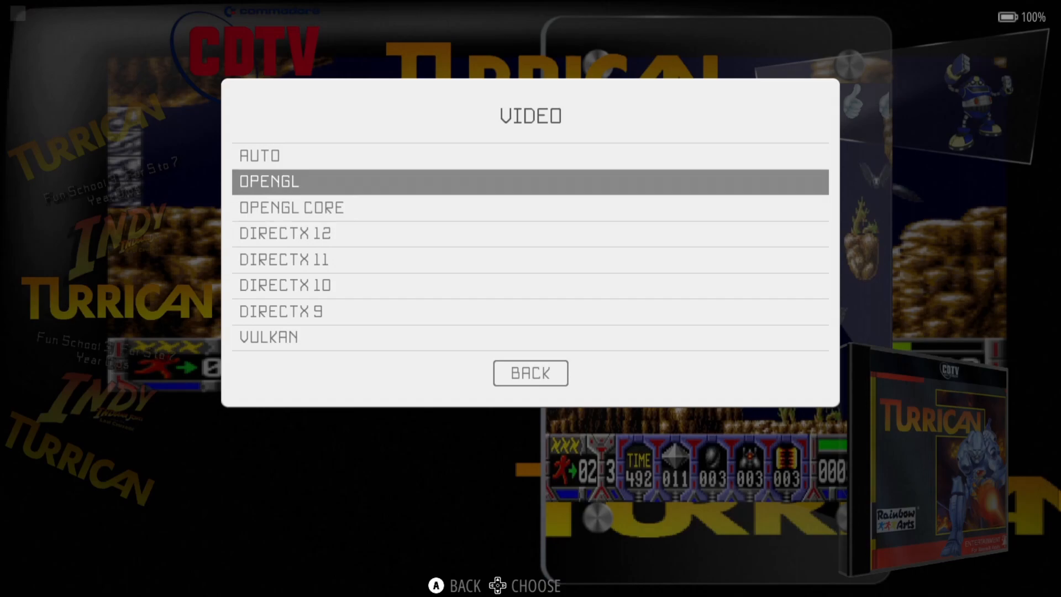
key(Return)
- Check the audio driver list (XAUDIO, DIRECTSOUND) but leave it on AUTO
key(Down)
key(Return)
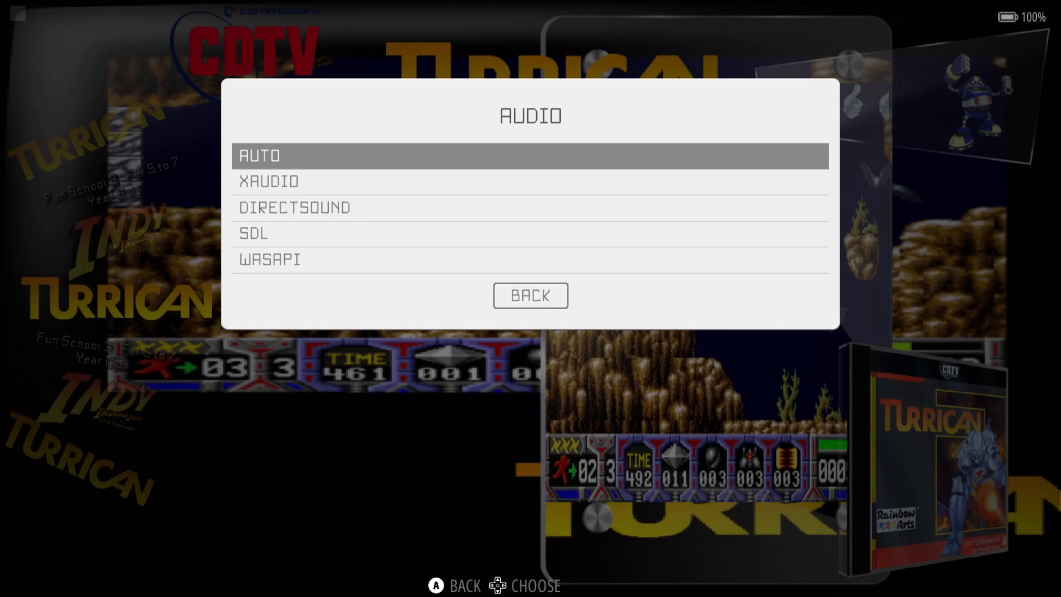
key(Down)
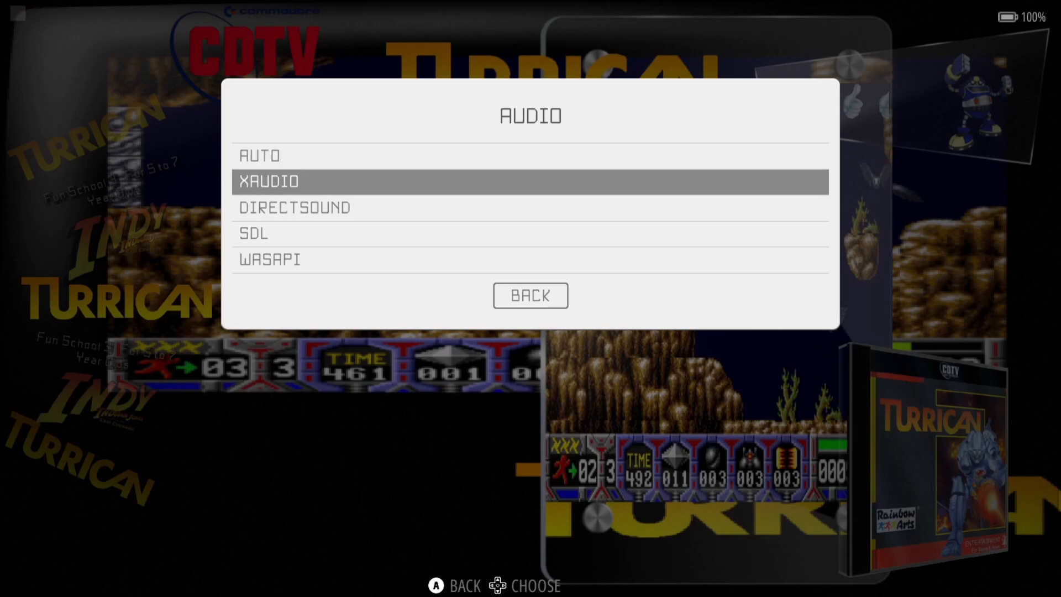
key(Down)
key(Down)
key(Up)
key(Up)
key(Escape)
key(Down)
- Leave the controller driver on AUTO and close the CDTV options
key(Return)
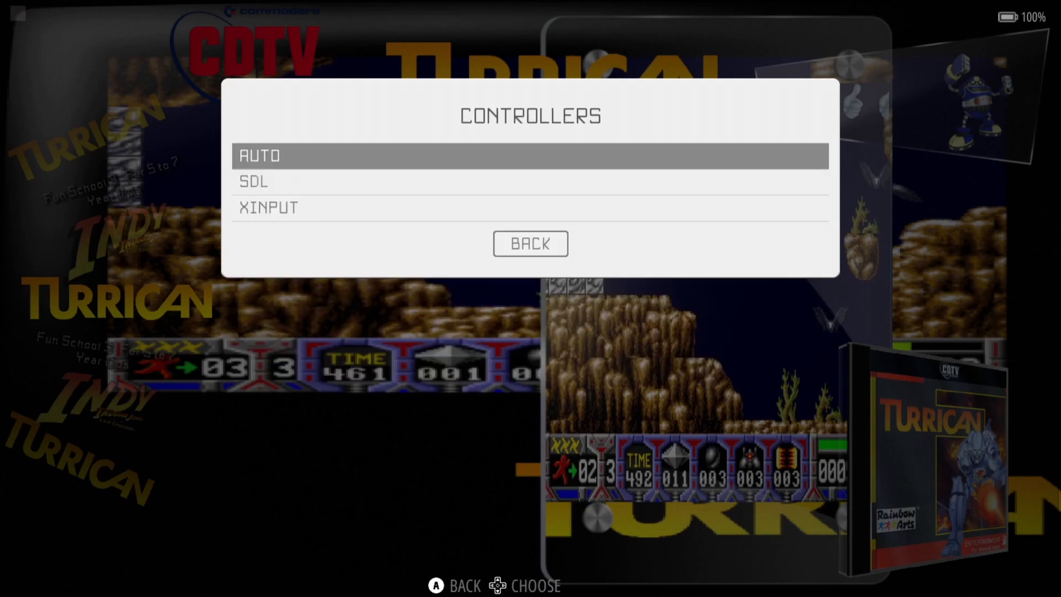
key(Down)
key(Down)
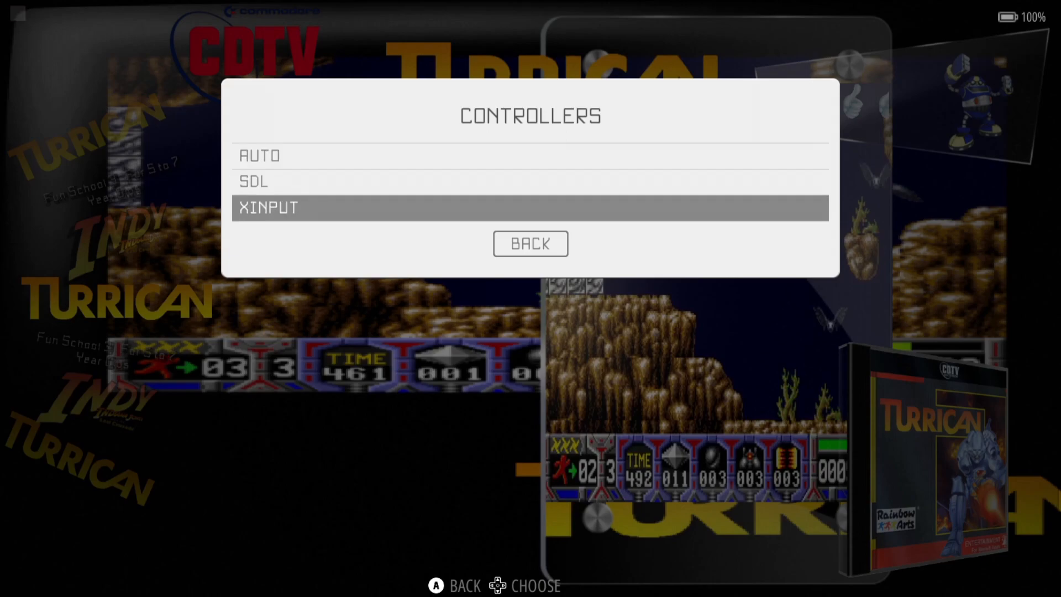
key(Up)
key(Up)
key(Return)
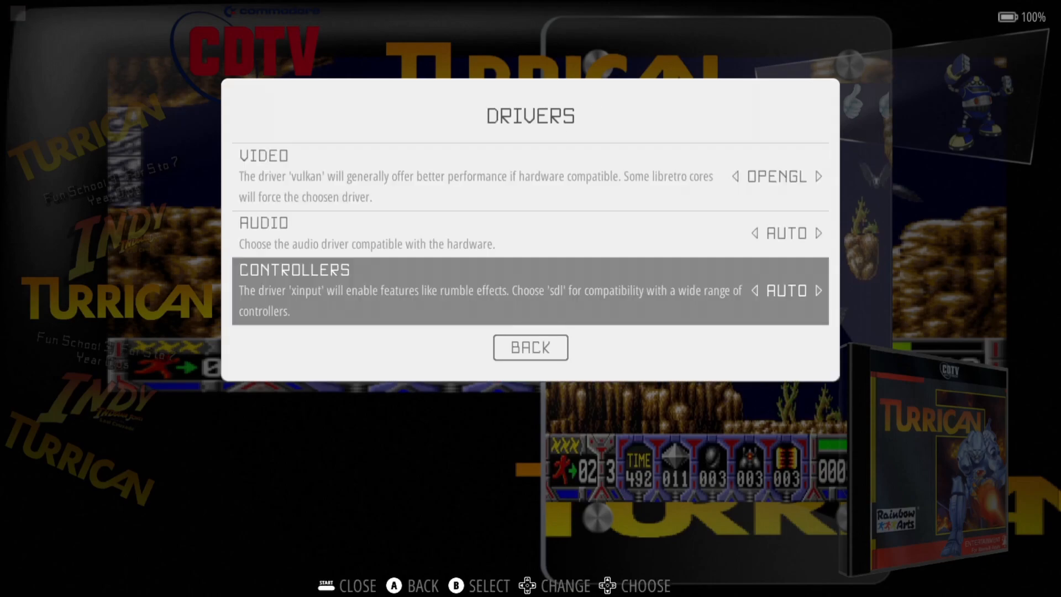
key(Escape)
key(Down)
key(Escape)
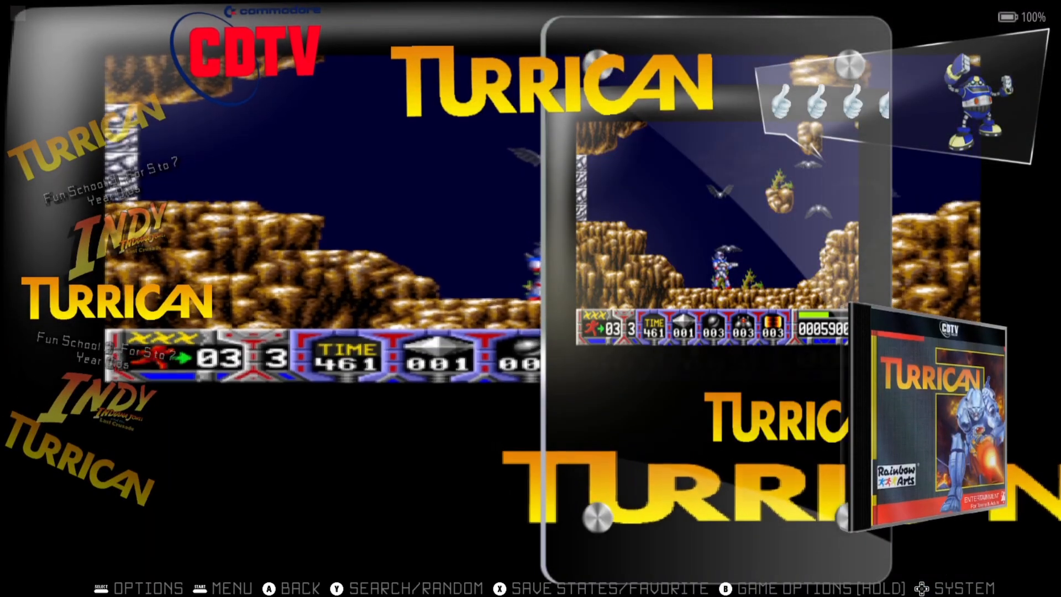
- Launch Turrican from the CDTV game list, passing Fun School 3 on the way
key(Down)
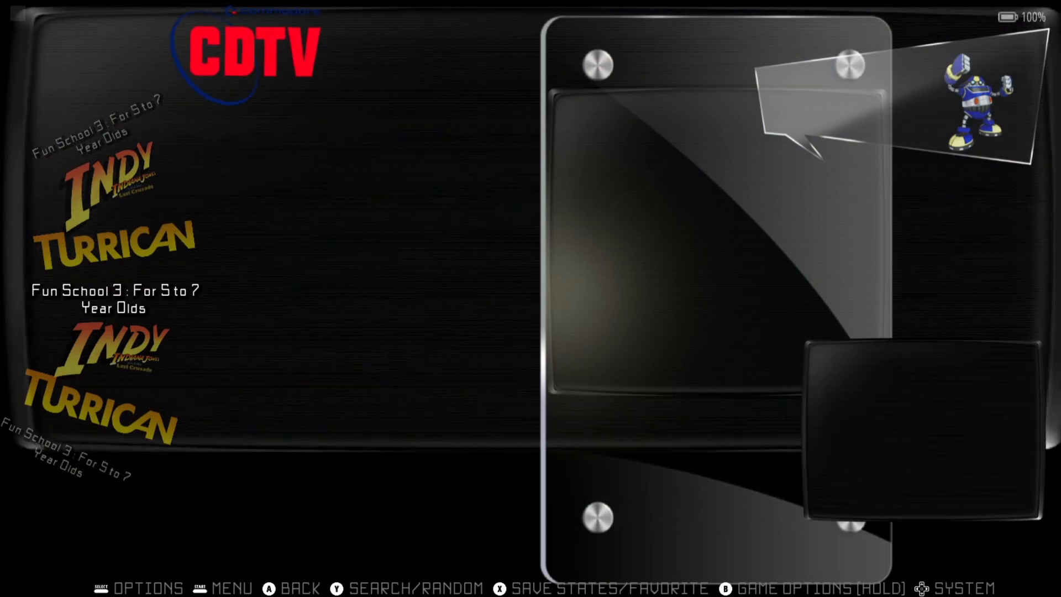
key(Up)
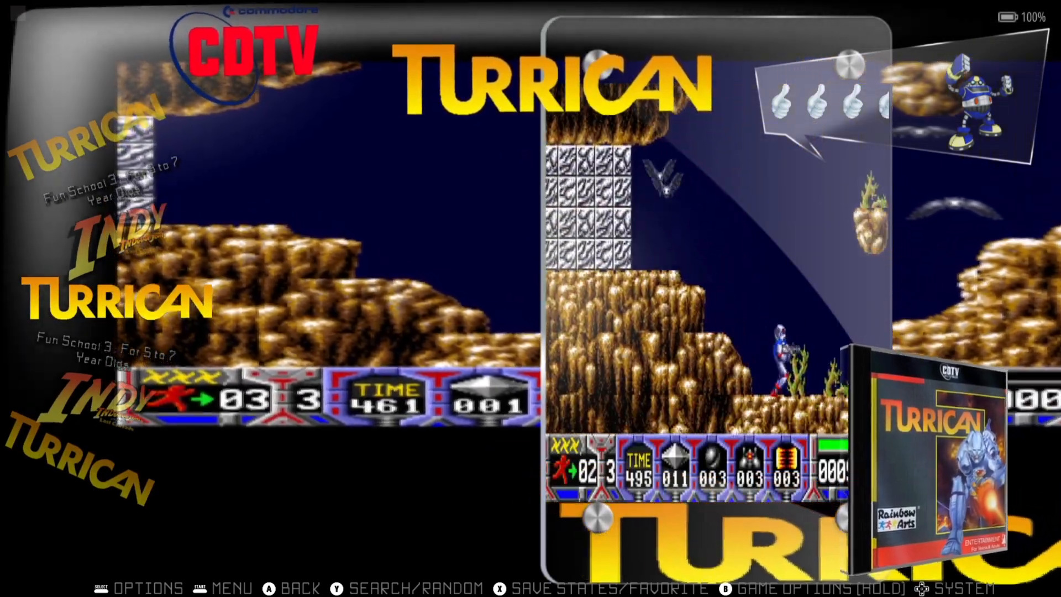
key(Return)
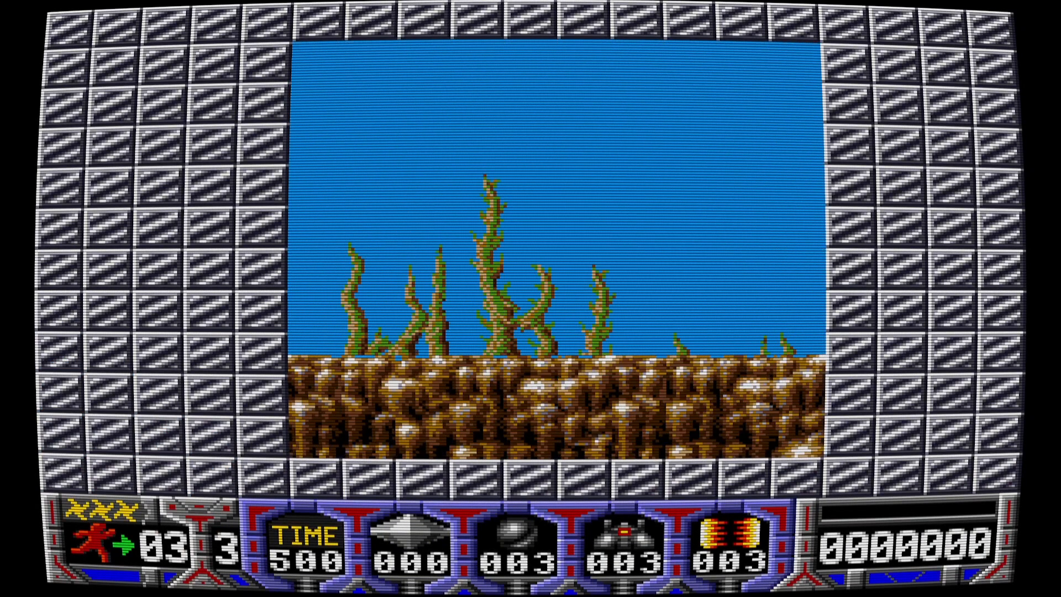
- Run right through the opening area, shooting enemies, grabbing the diamond and releasing a power line
key(Right)
key(ctrl)
key(Up)
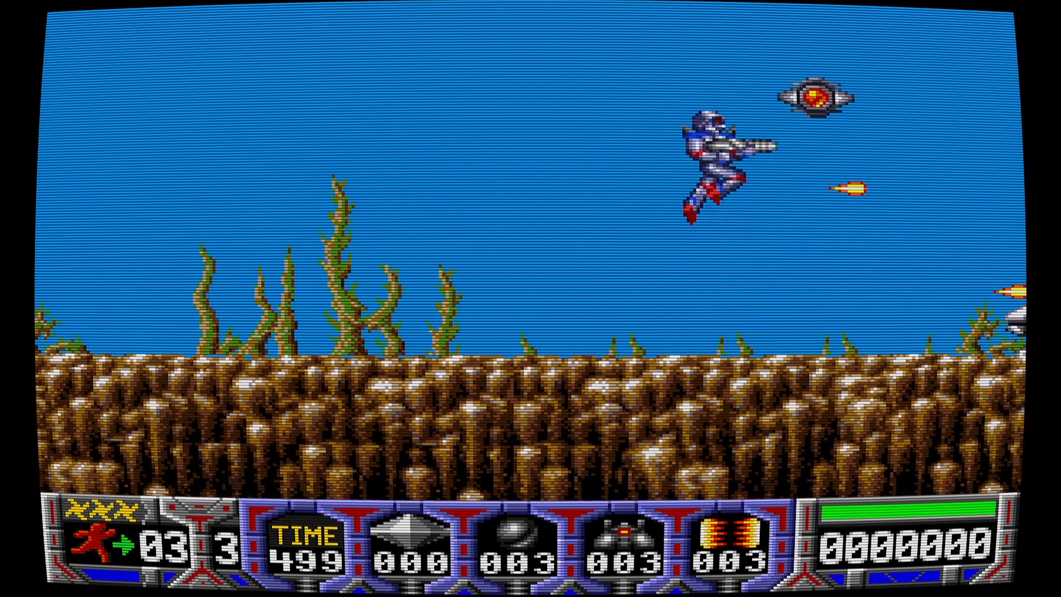
key(Left)
key(Right)
key(Up)
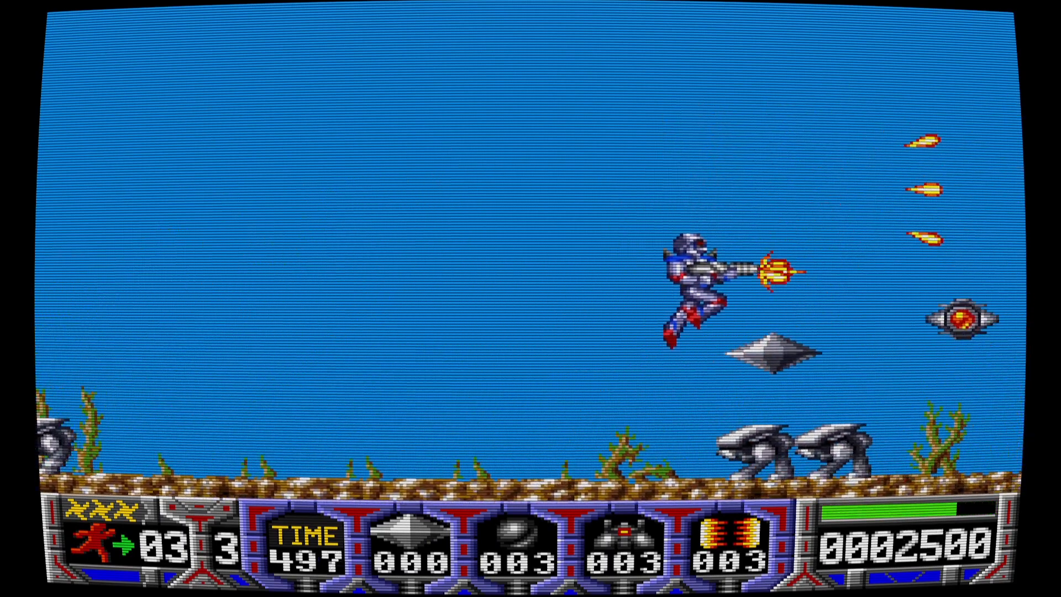
key(Left)
key(Right)
key(Up)
key(space)
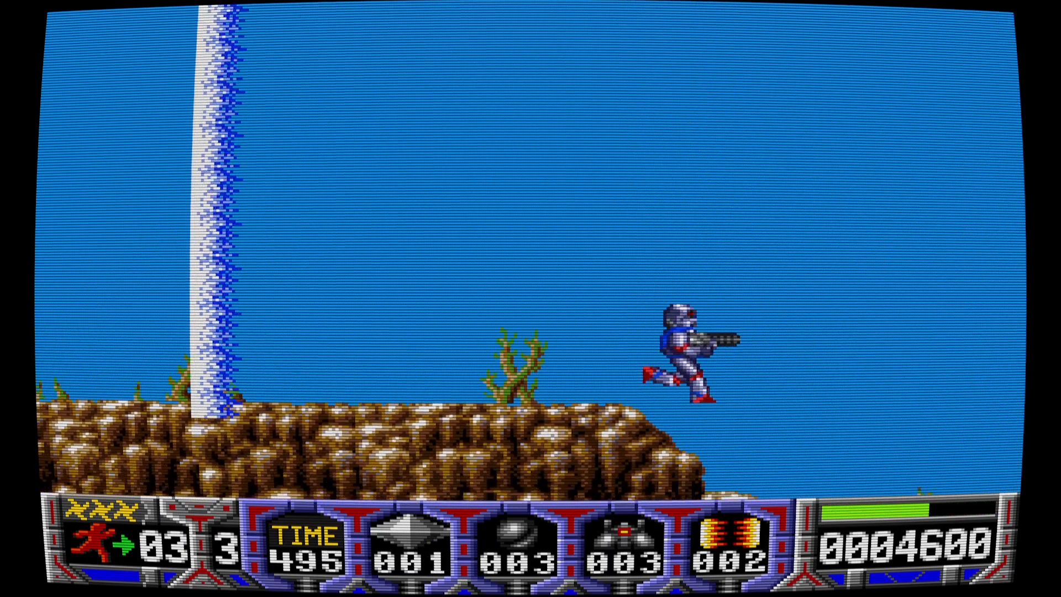
key(Up)
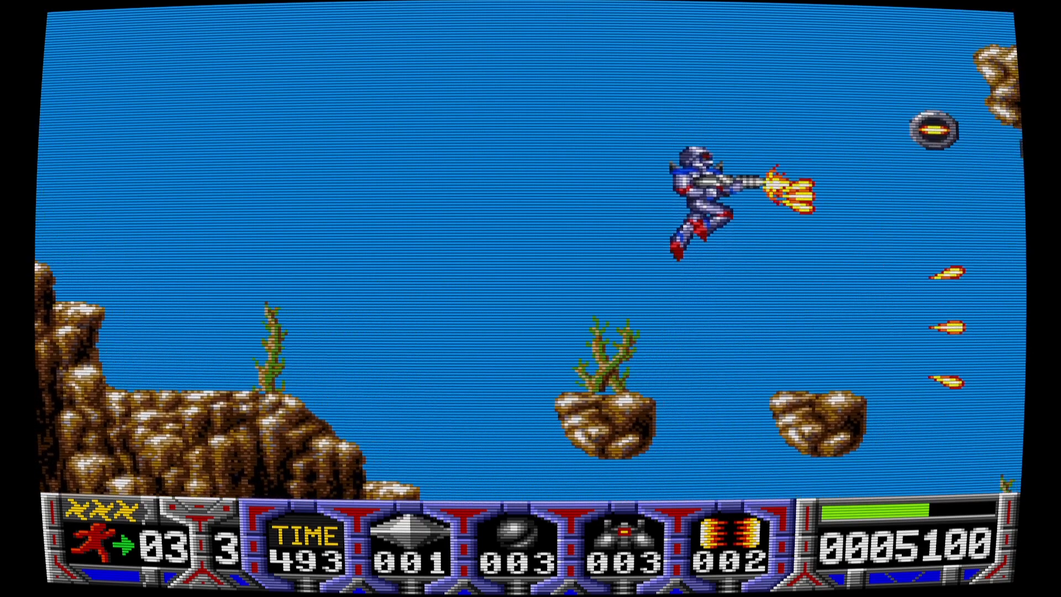
- Hop across the ledges and rocks, destroy the turret, and collect the P power-up
key(Right)
key(Up)
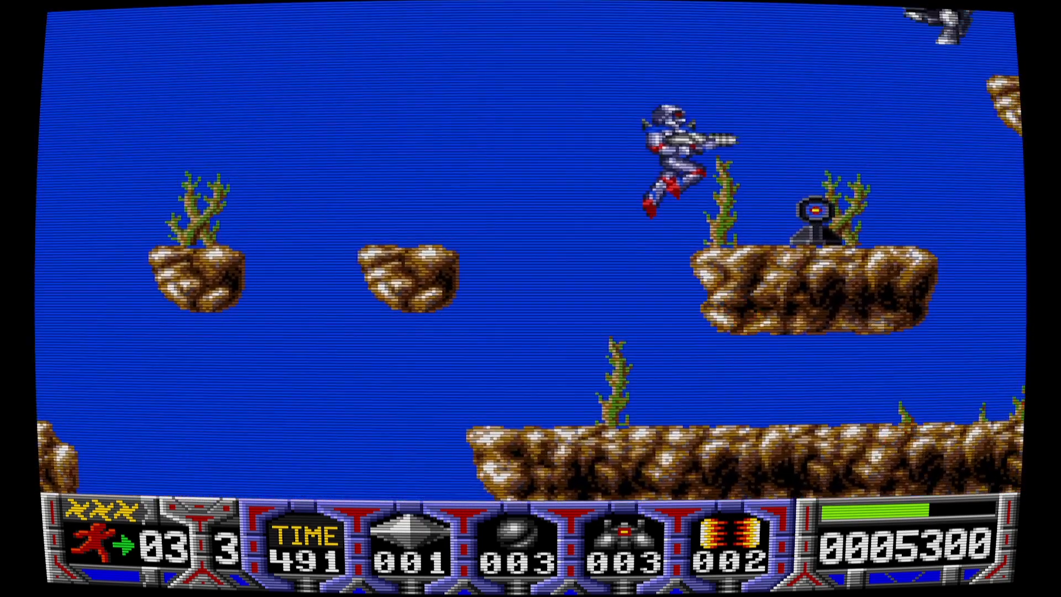
key(Up)
key(Left)
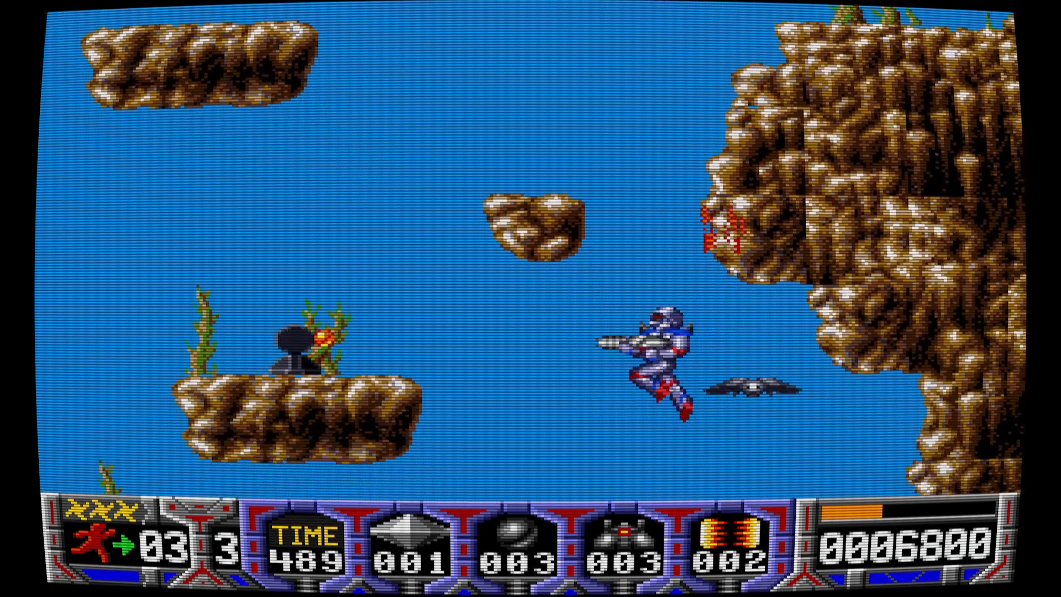
key(Up)
key(Down)
key(Right)
key(Up)
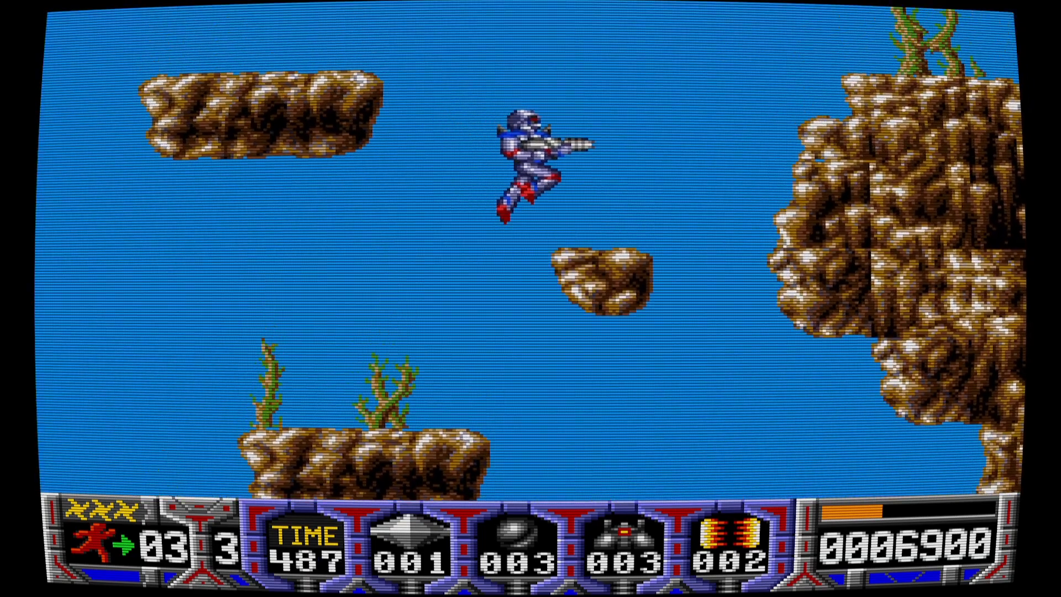
key(Up)
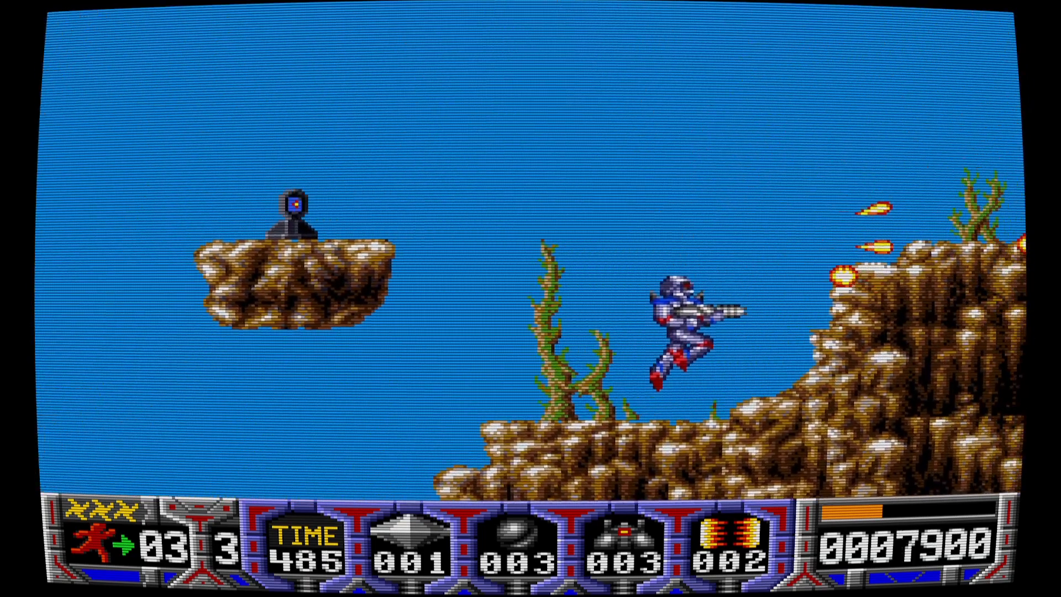
key(Up)
key(Up)
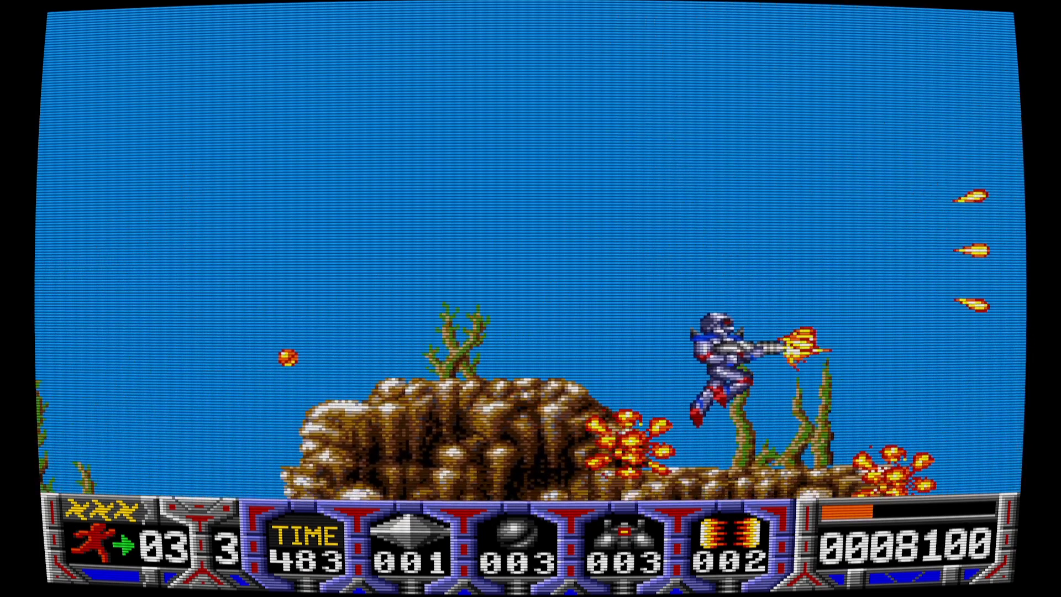
key(Up)
key(space)
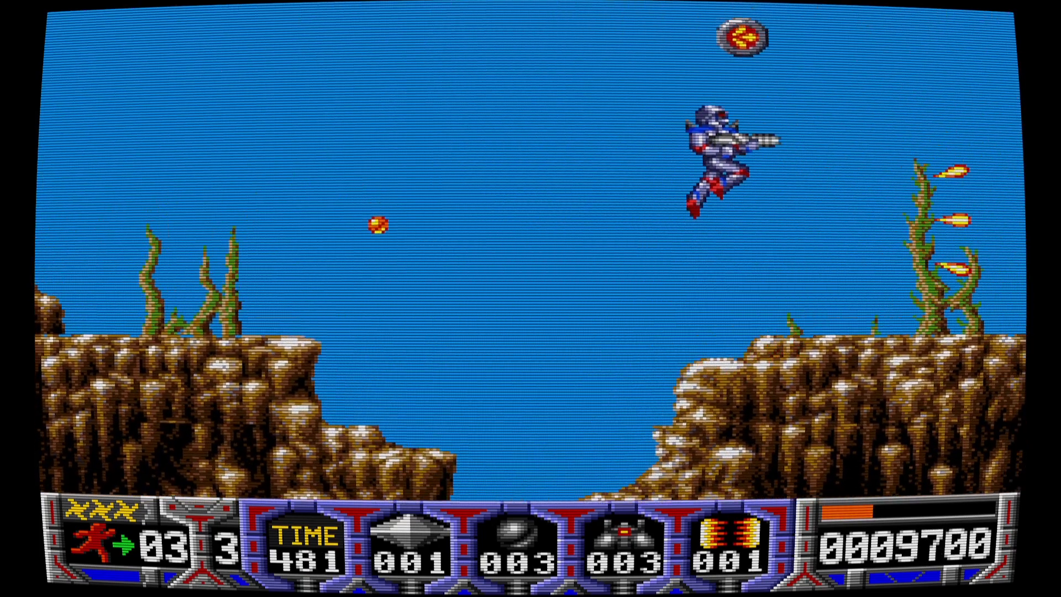
key(Up)
key(Left)
key(Right)
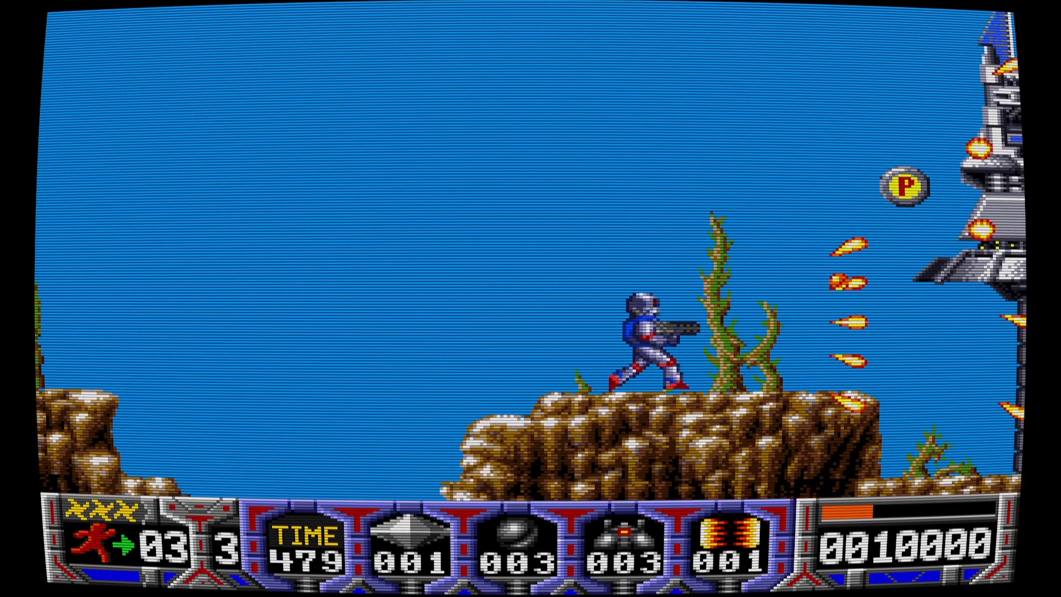
key(Up)
- Attack the tower with the last lightning wall, then jump off it firing triple shots
key(Up)
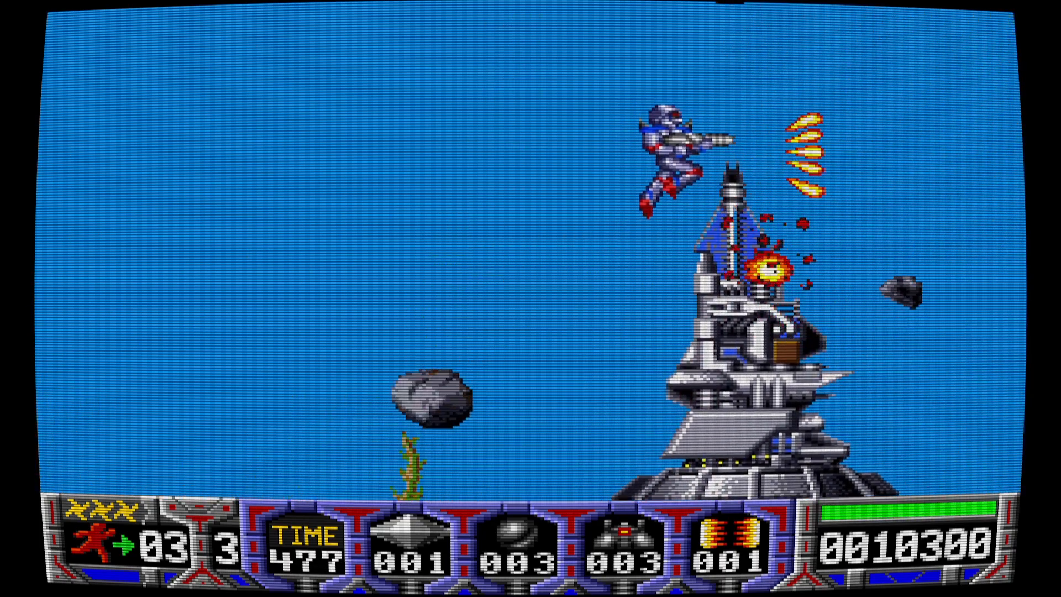
key(Left)
key(Up)
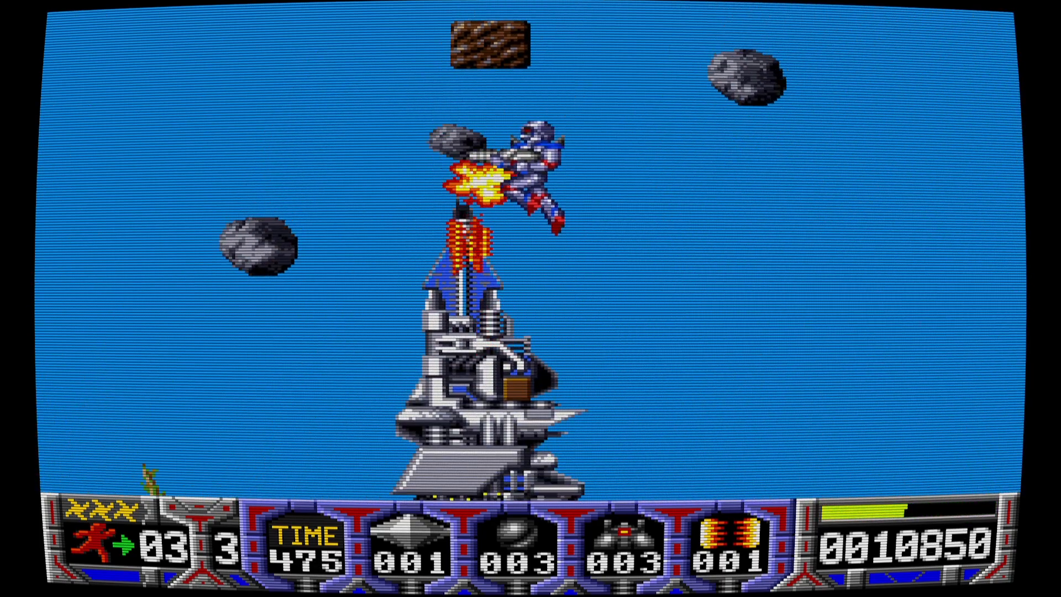
key(Right)
key(space)
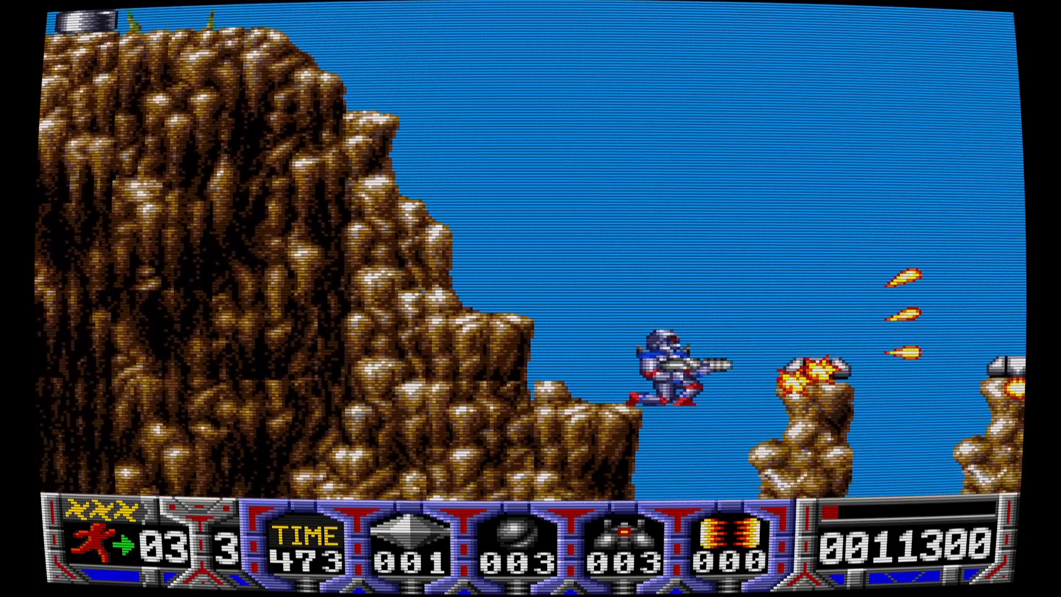
key(Left)
key(Right)
key(Up)
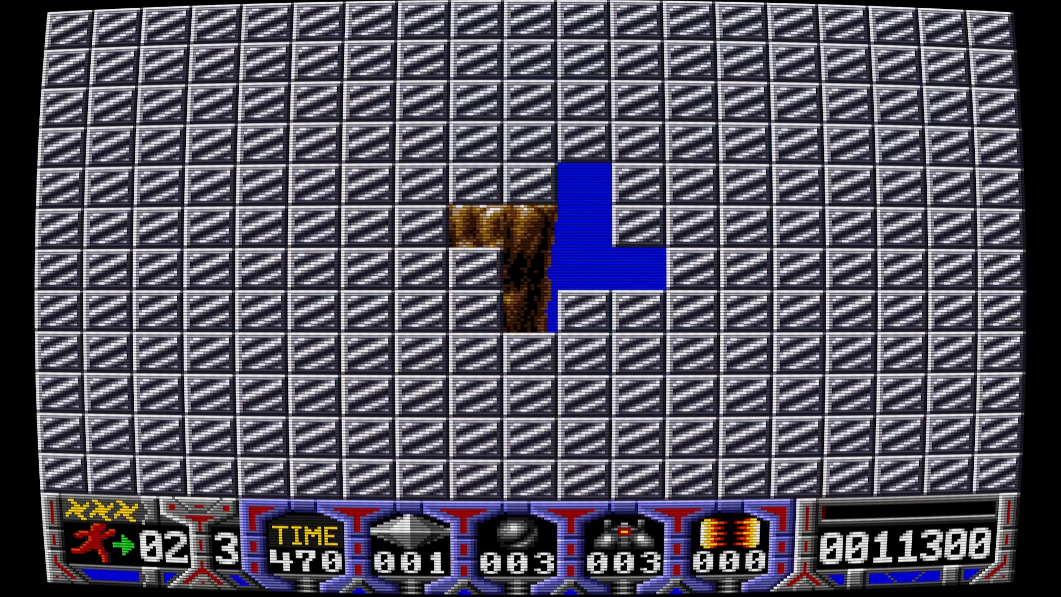
key(Right)
key(Up)
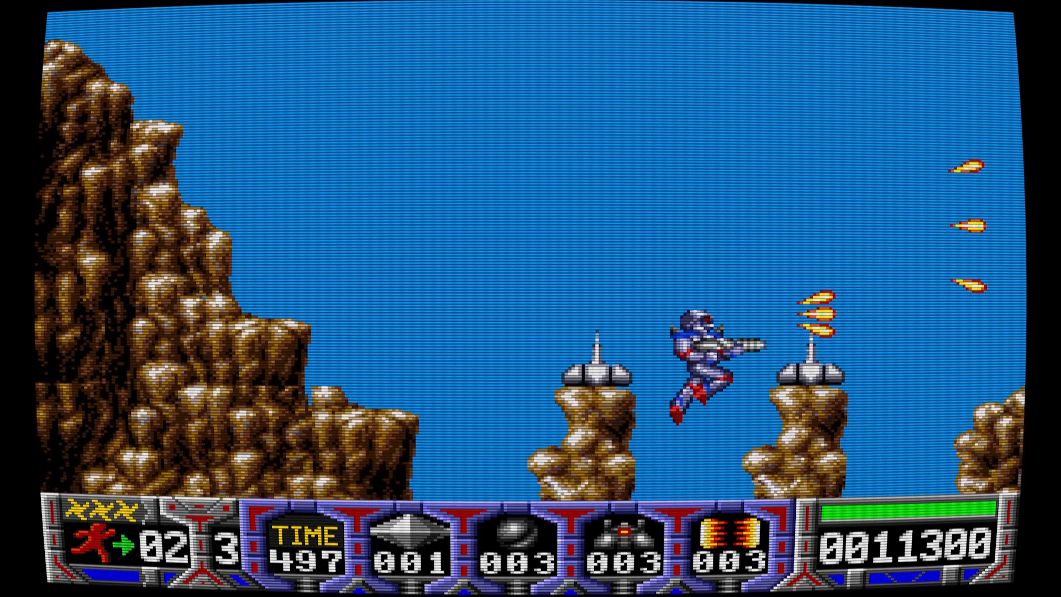
- Leap between rock pillars and onto the cliff top, shooting enemies including the flying one
key(Up)
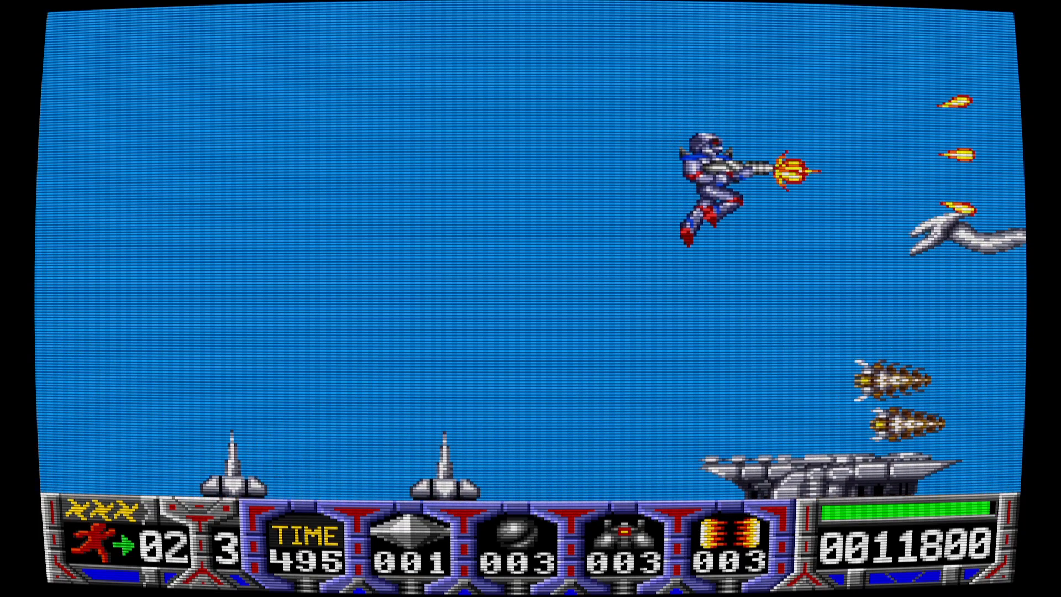
key(Up)
key(Right)
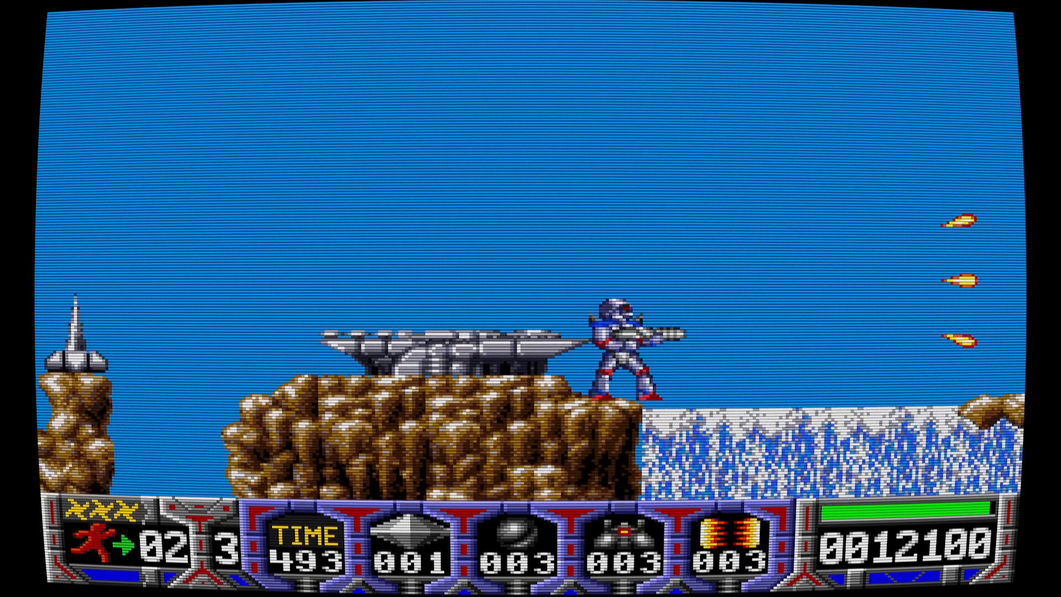
key(Up)
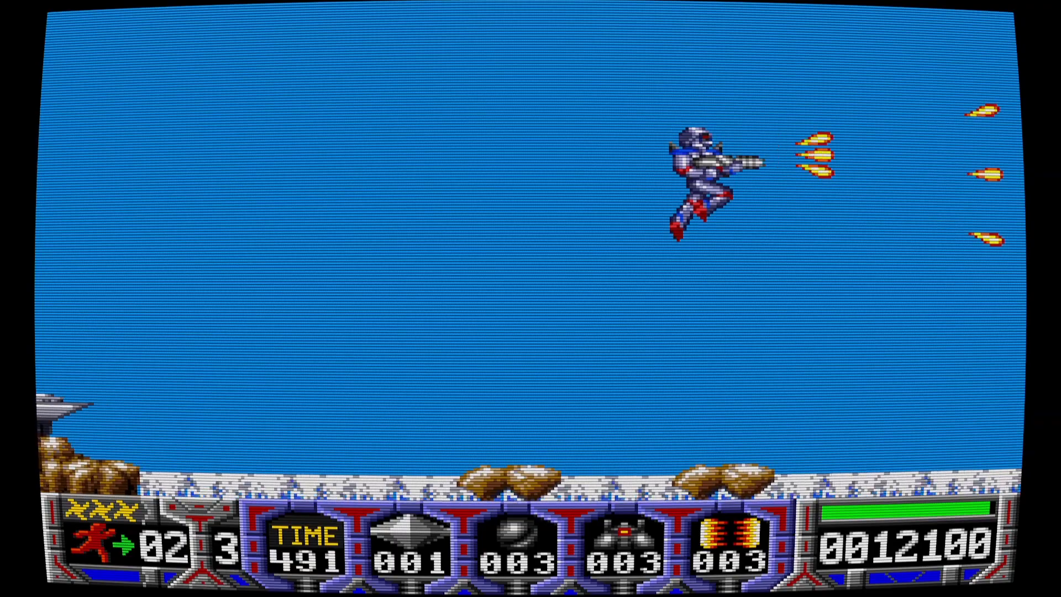
key(Up)
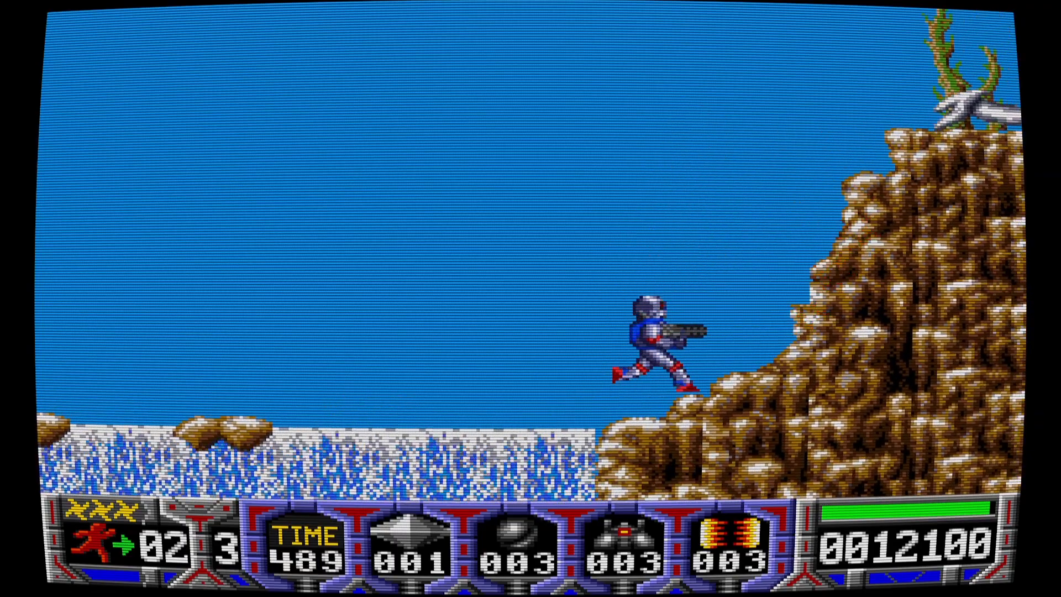
key(Up)
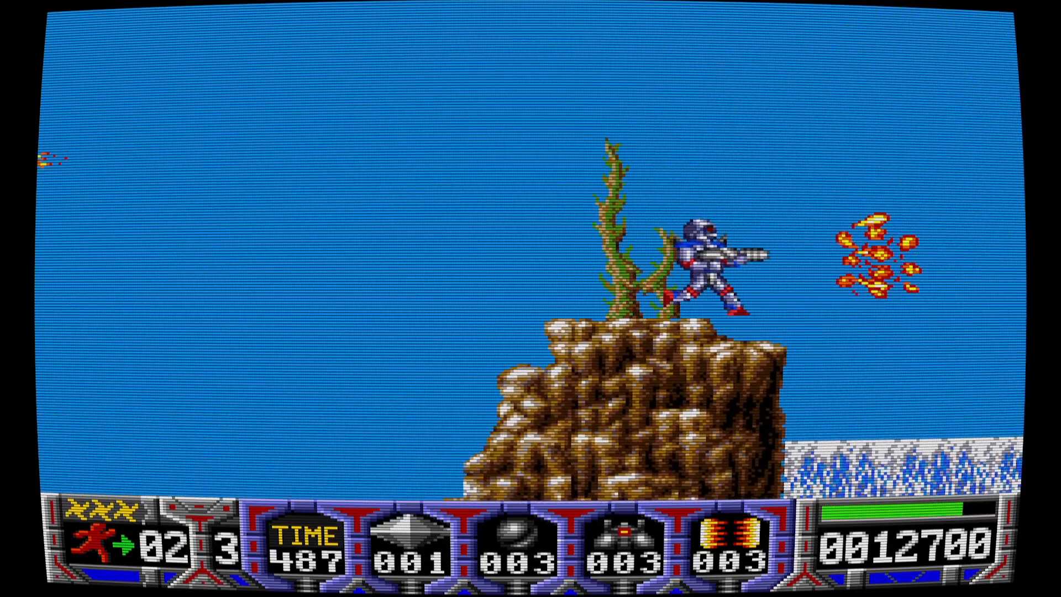
key(Up)
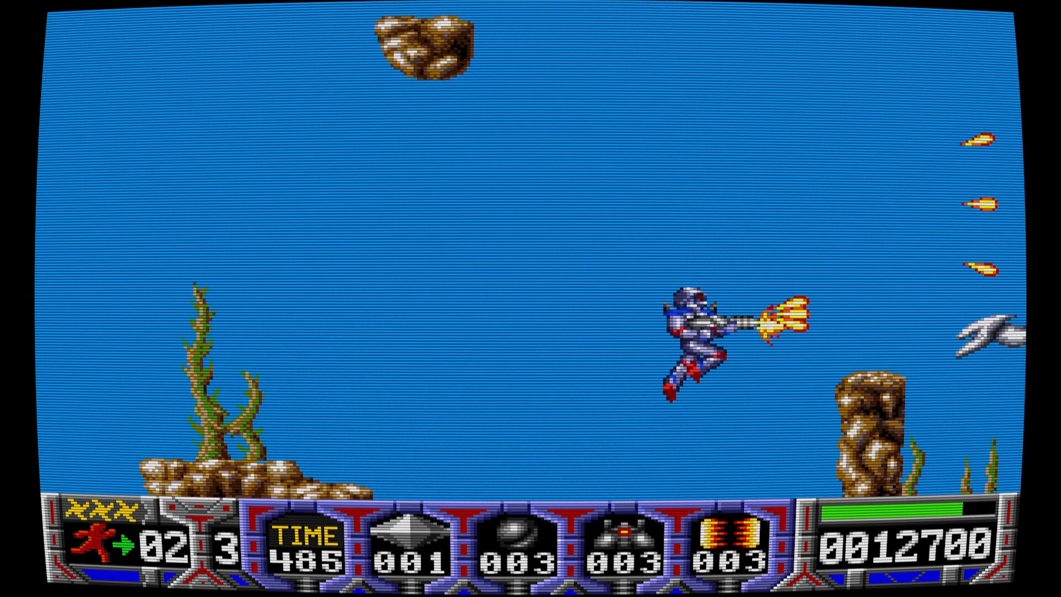
key(Up)
key(Down)
key(Up)
key(Right)
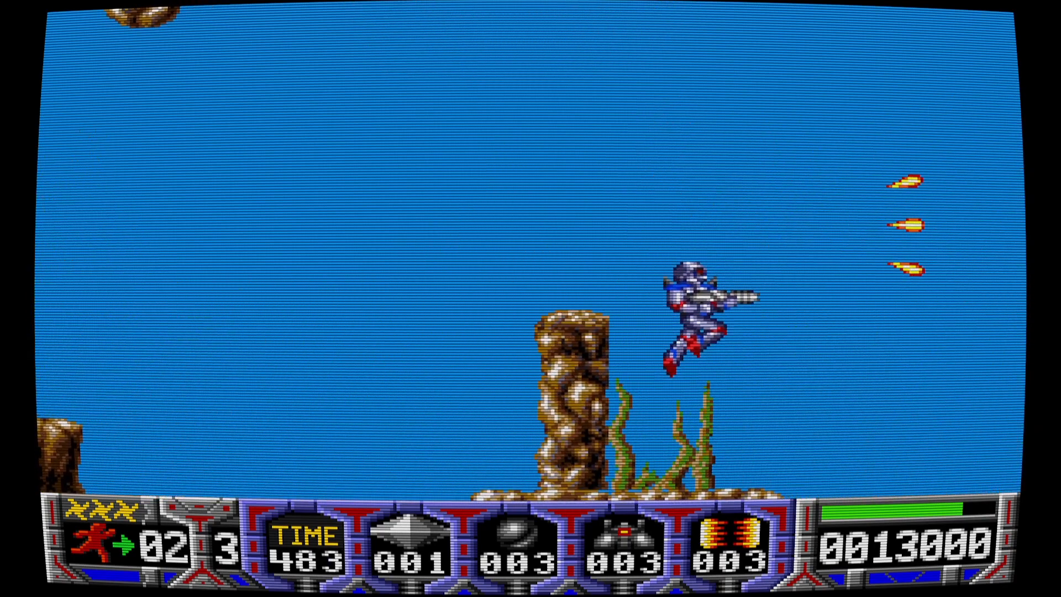
key(space)
- Drop down the cliff via the floating rock, destroy the turret, and fight from the fortress cannon
key(Right)
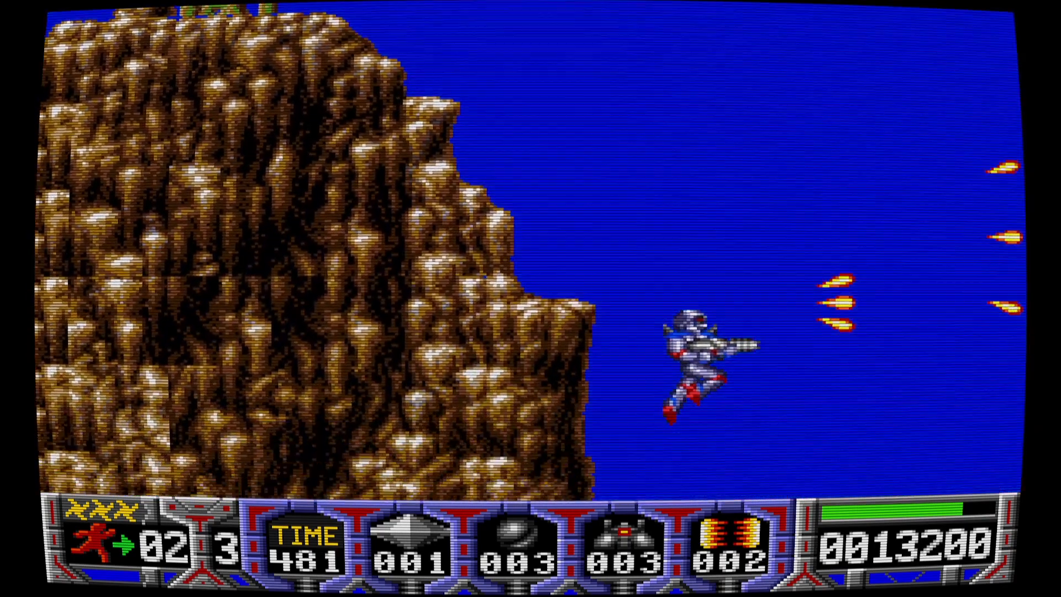
key(Up)
key(Right)
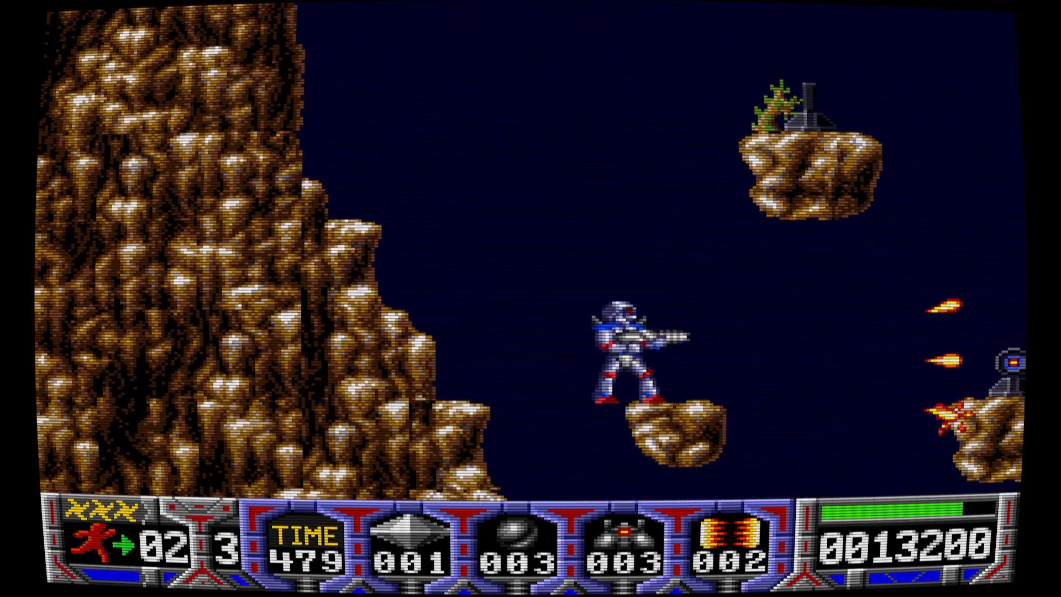
key(Up)
key(Right)
key(Up)
key(Right)
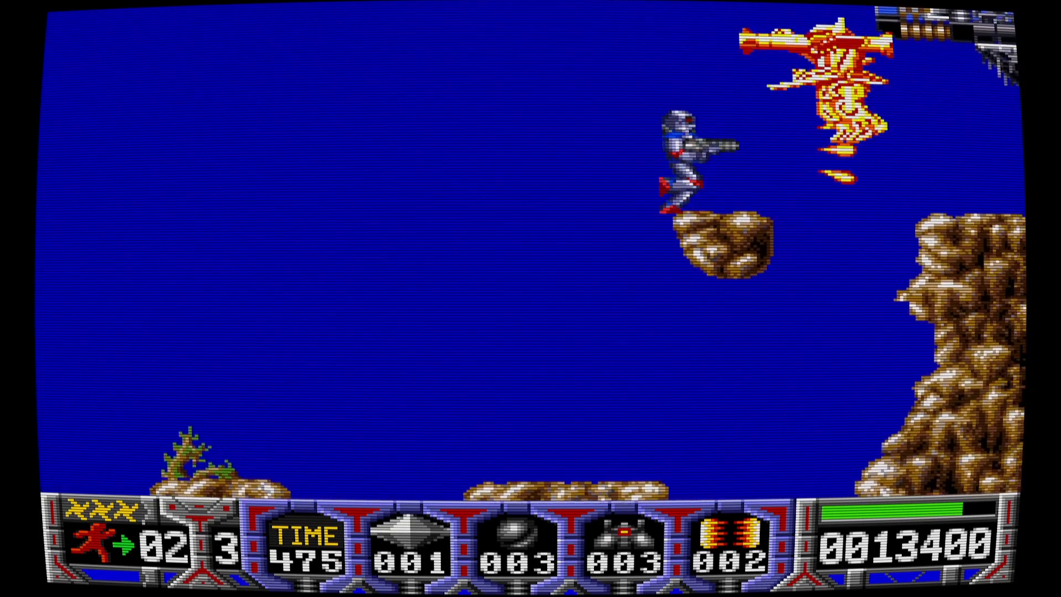
key(Up)
key(Right)
key(Left)
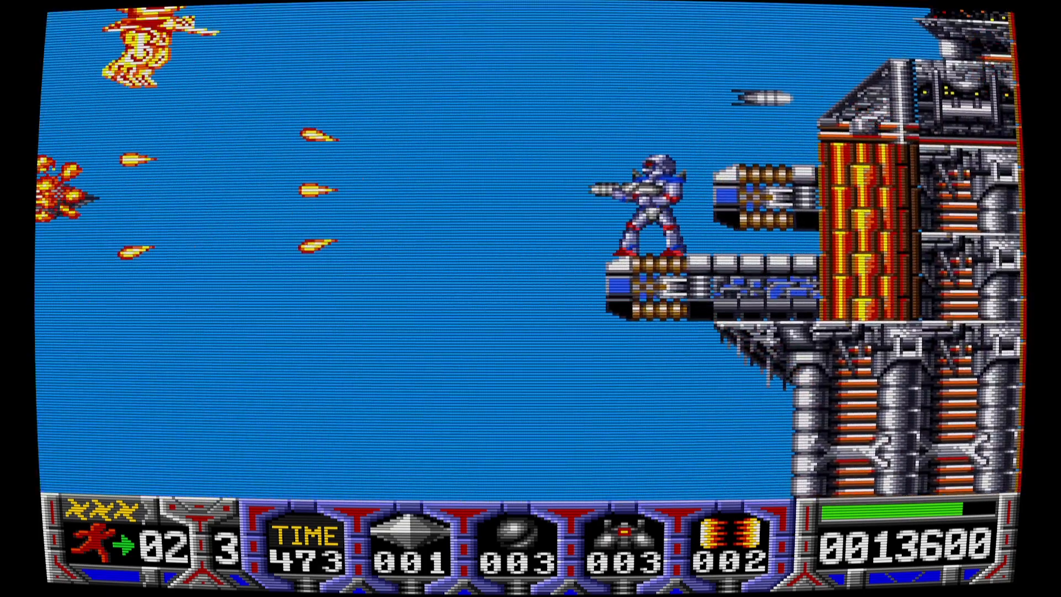
key(Up)
key(Right)
key(Left)
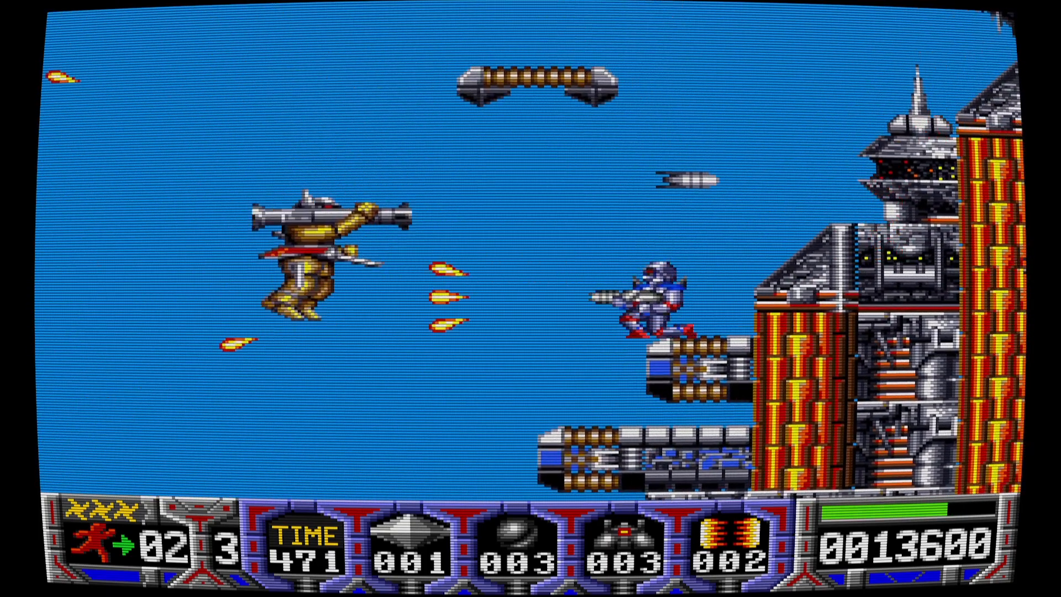
- Turn into the gyroscope and roll down off the cannon, bringing the score to 14700
key(Down)
key(space)
key(Left)
key(Left)
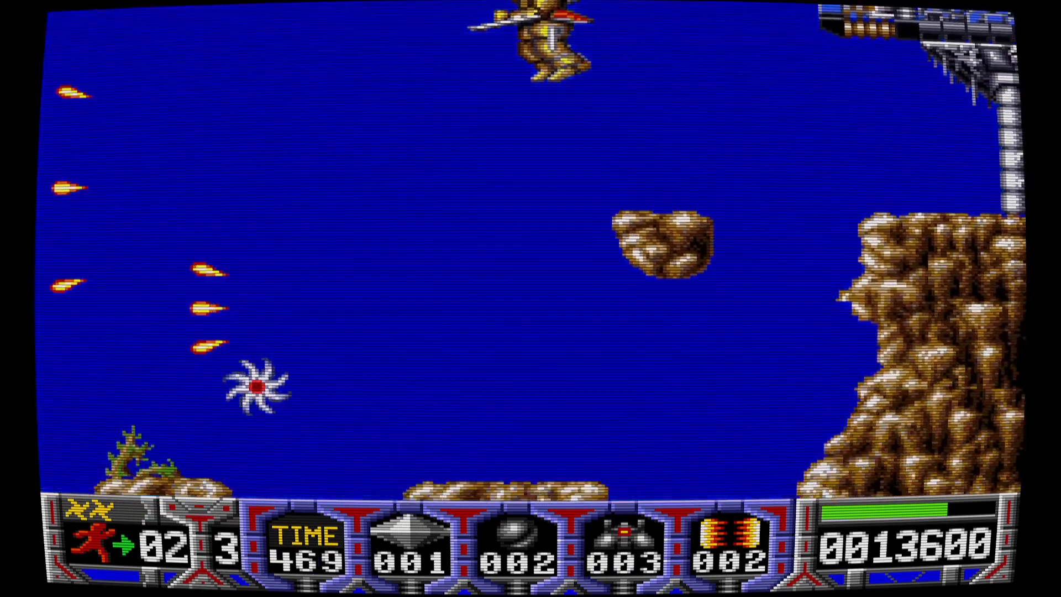
key(Right)
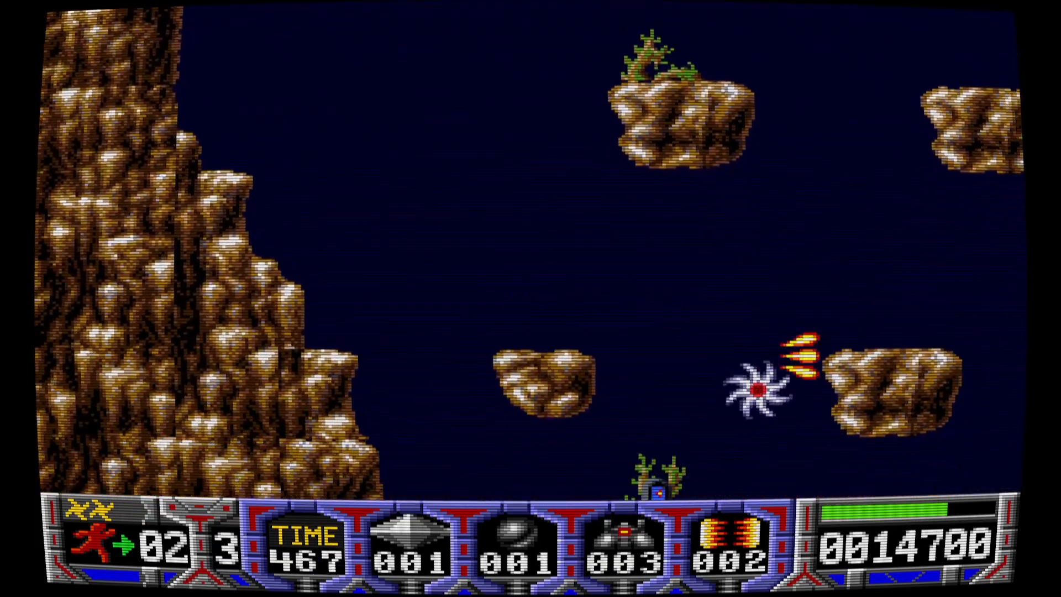
key(Left)
key(Right)
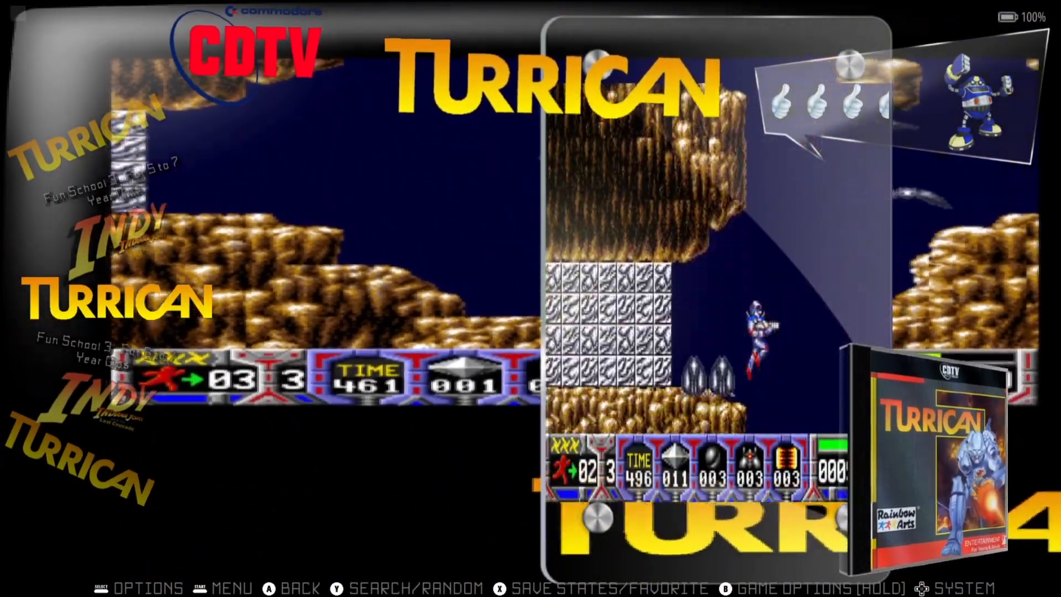
- Select Fun School 3: For 5 to 7 Year Olds in the CDTV list and launch it
key(Down)
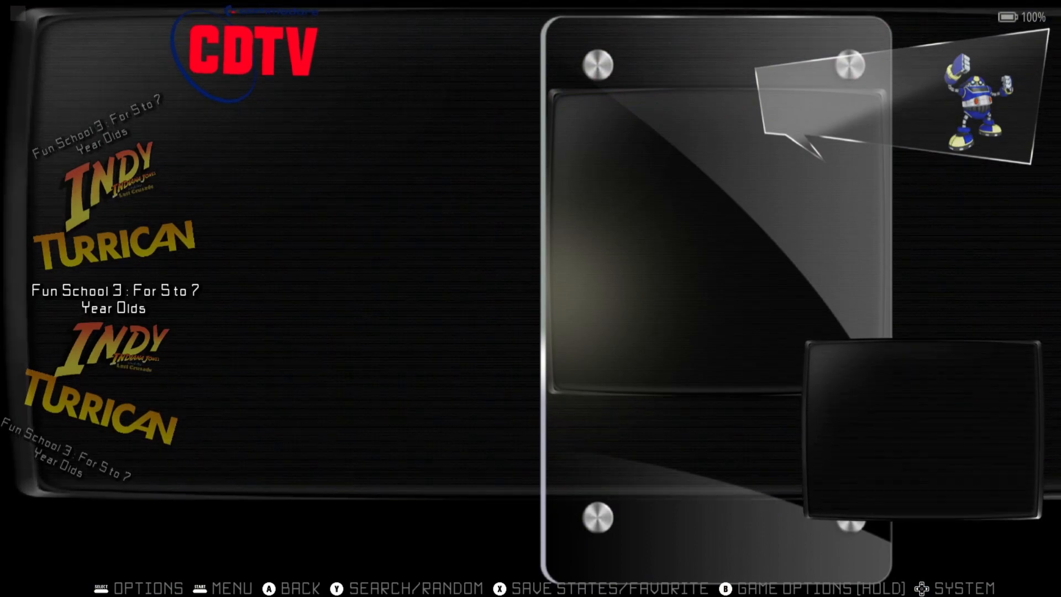
key(Return)
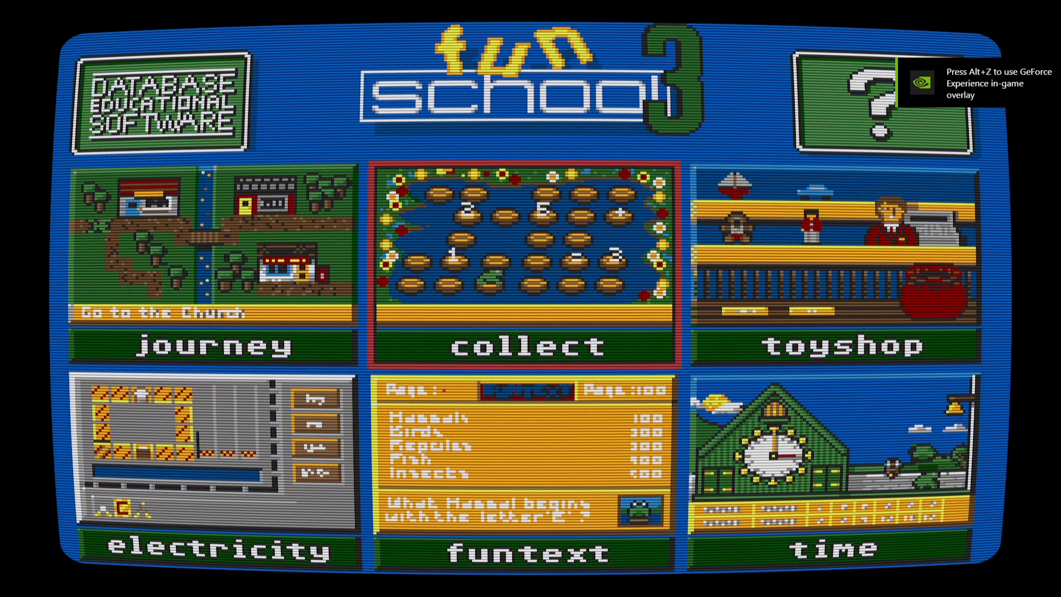
- Choose the journey activity from Fun School 3's menu
key(Down)
key(Left)
key(Up)
key(Return)
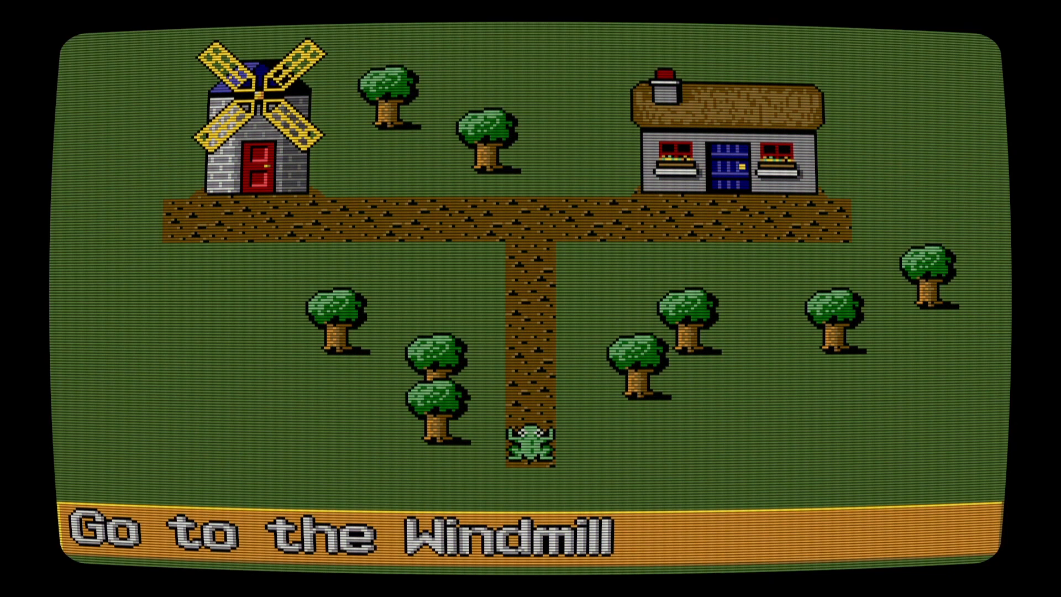
- Guide the frog up to the junction and right into the cottage
key(Up)
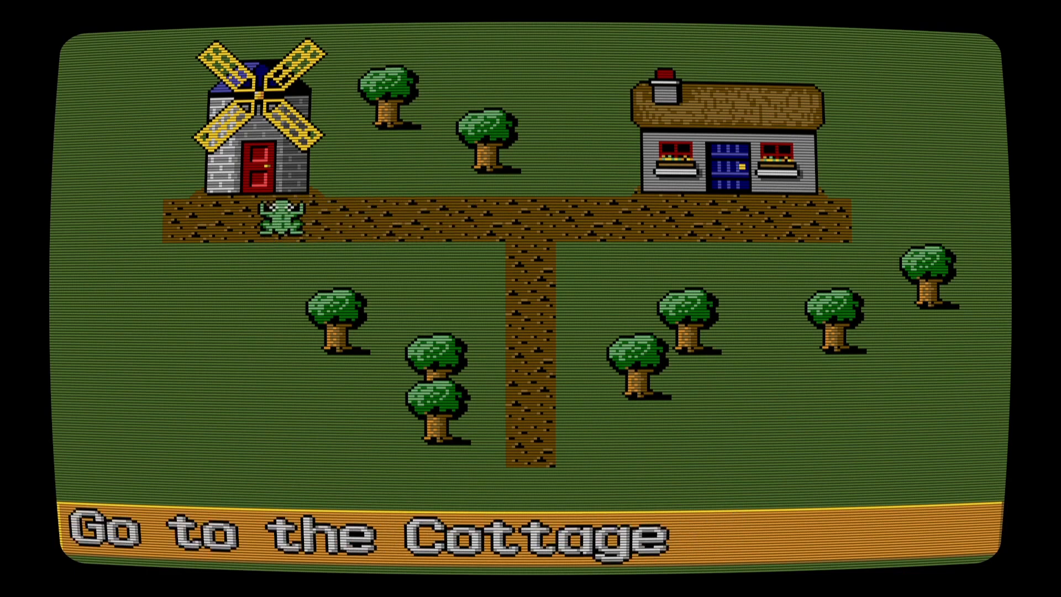
key(Right)
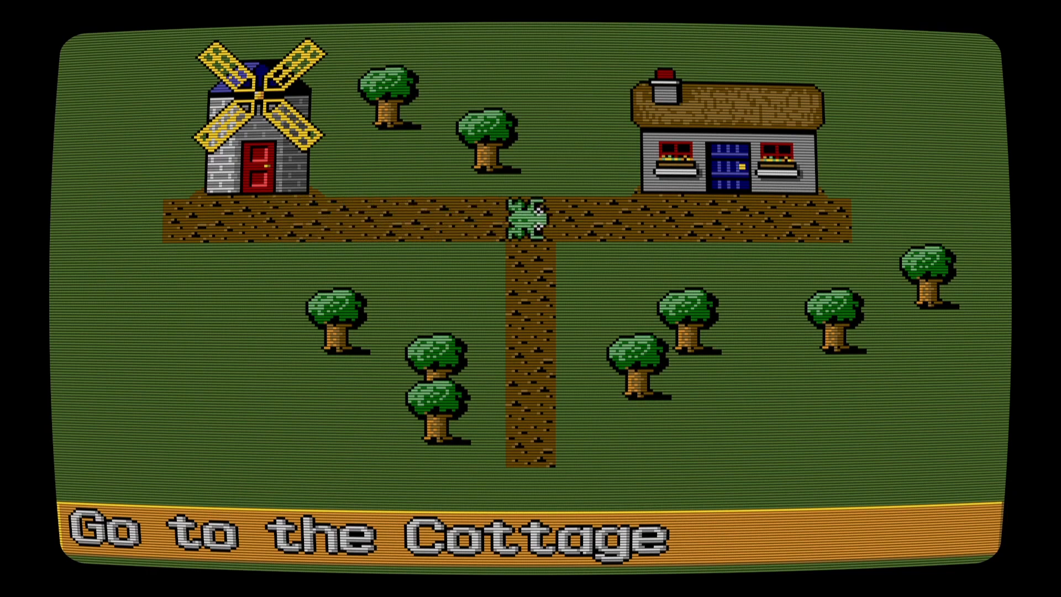
key(Right)
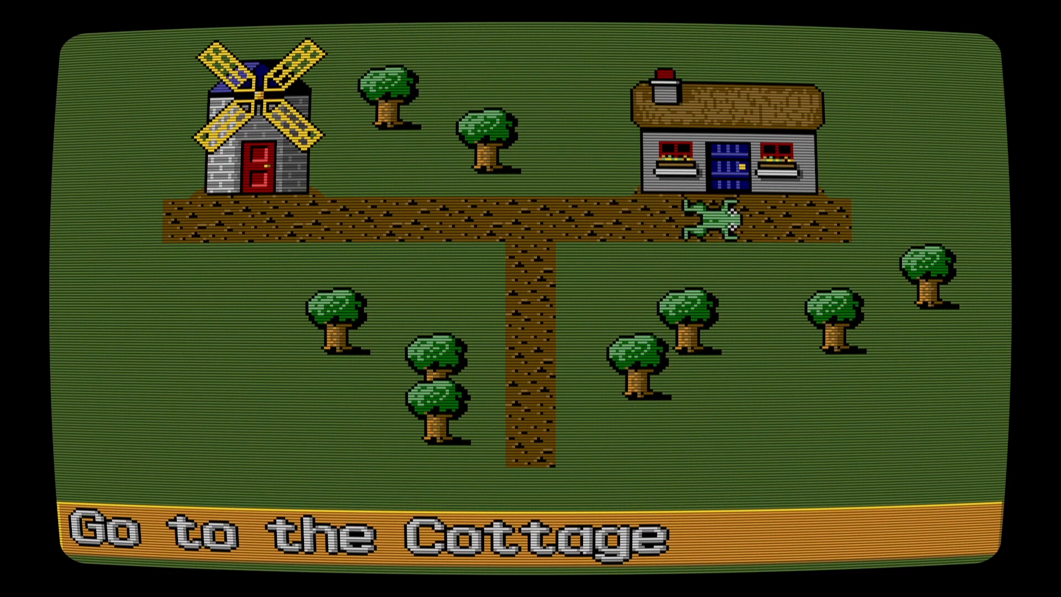
key(Up)
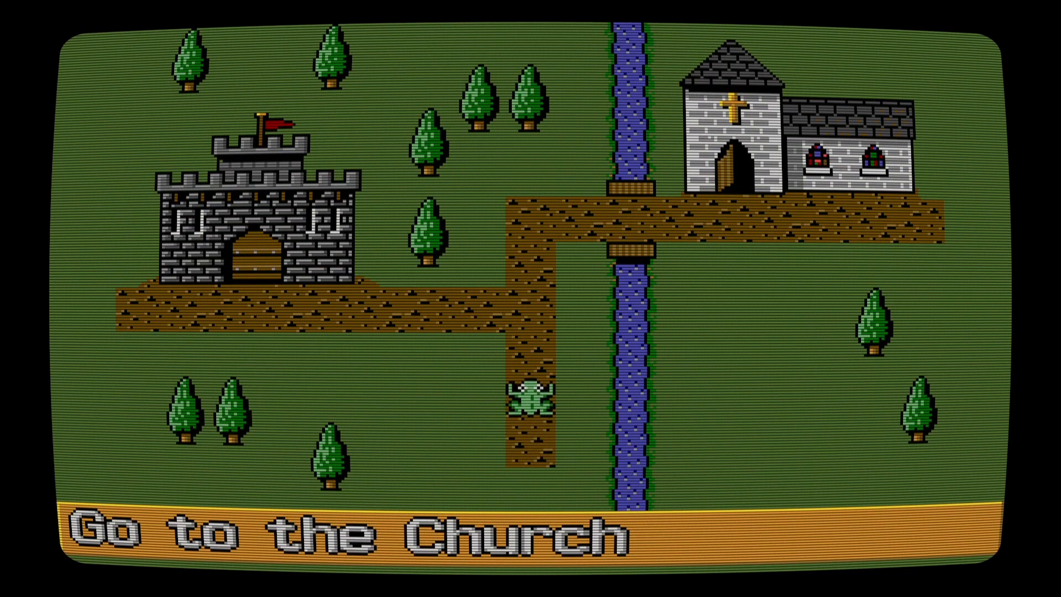
- Steer the frog over the bridge to the church, then quit Fun School 3
key(Up)
key(Up)
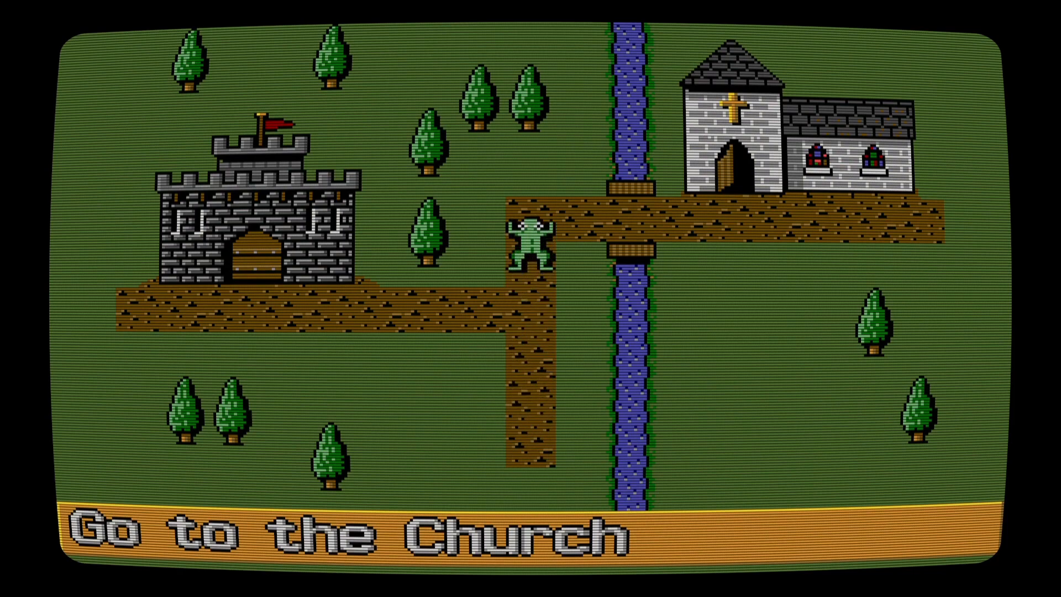
key(Right)
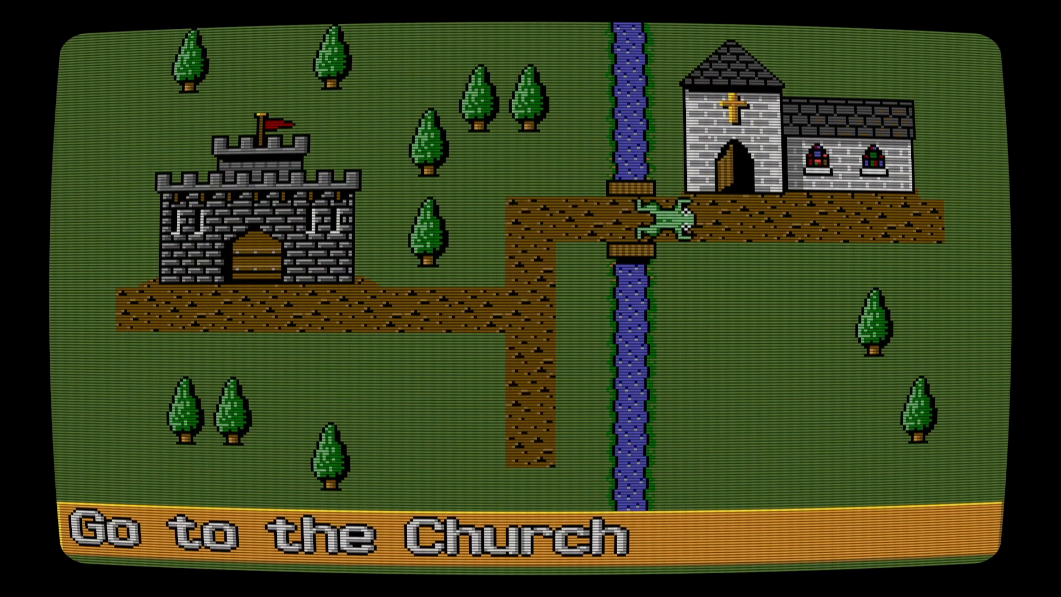
key(Right)
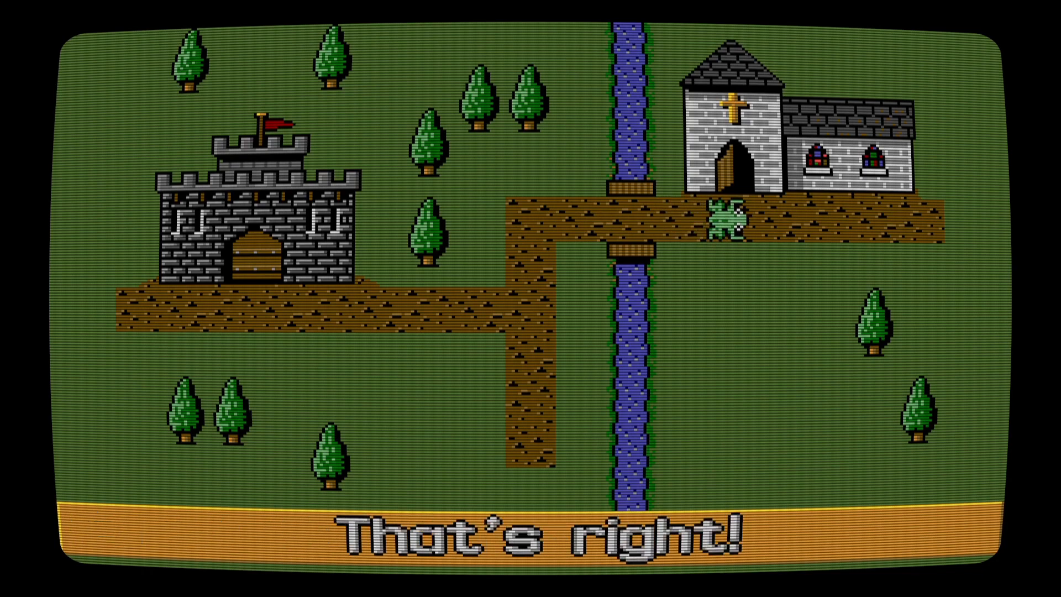
key(Right)
key(Escape)
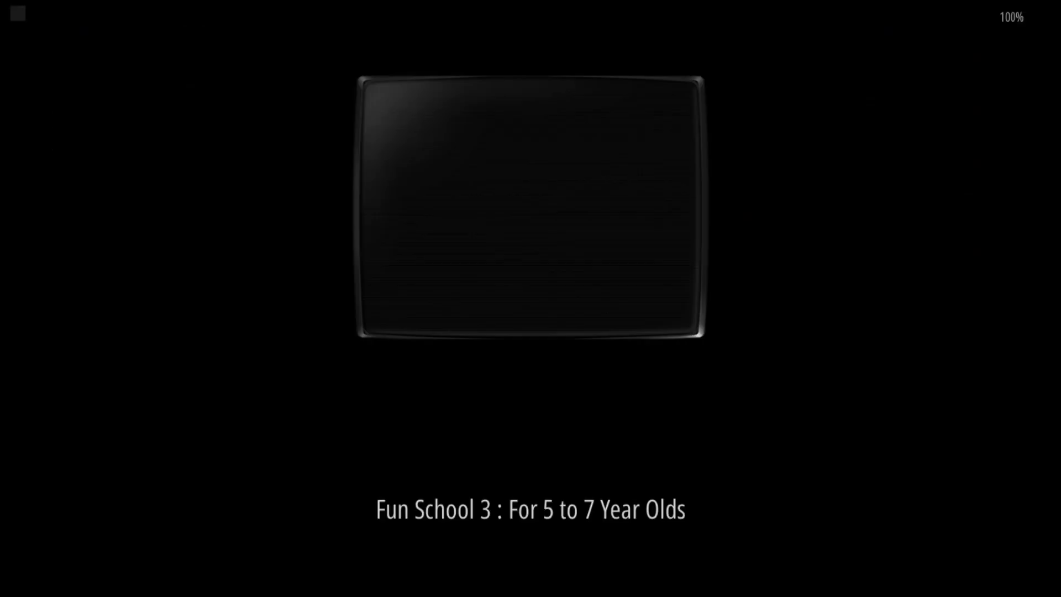